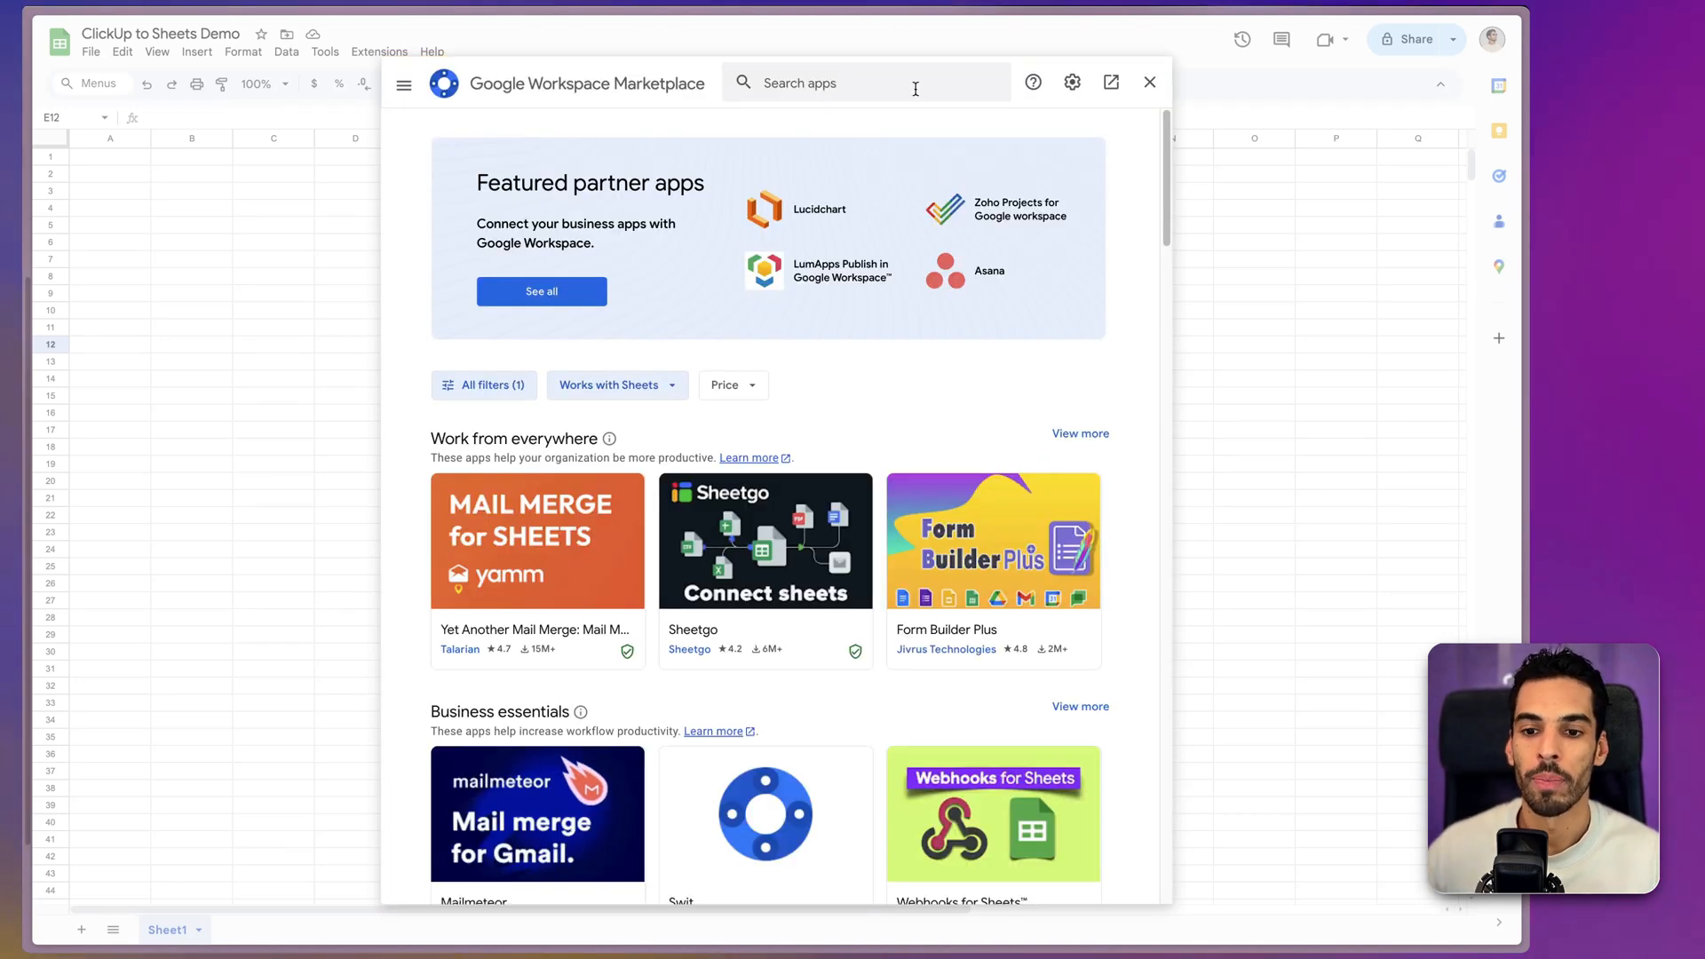
- Search the Google Workspace Marketplace for "clickup" and open the ClickUp to Sheets add-on listing
click(823, 81)
text(ck)
key(BackSpace)
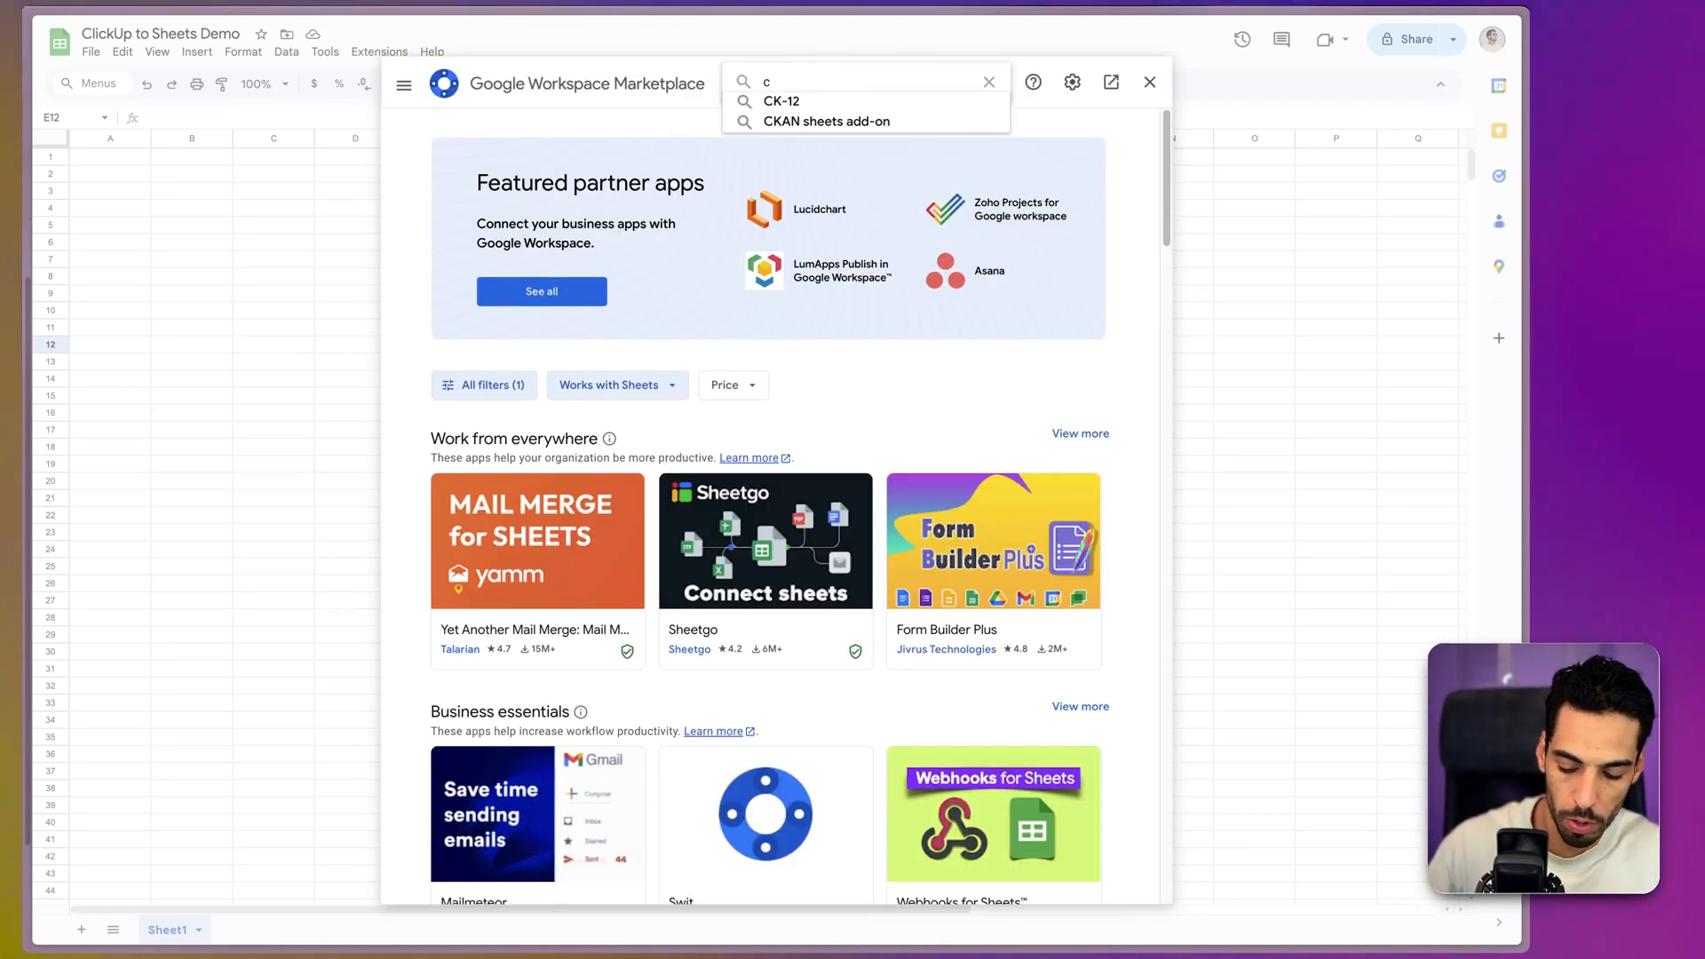
text(lickup)
key(Return)
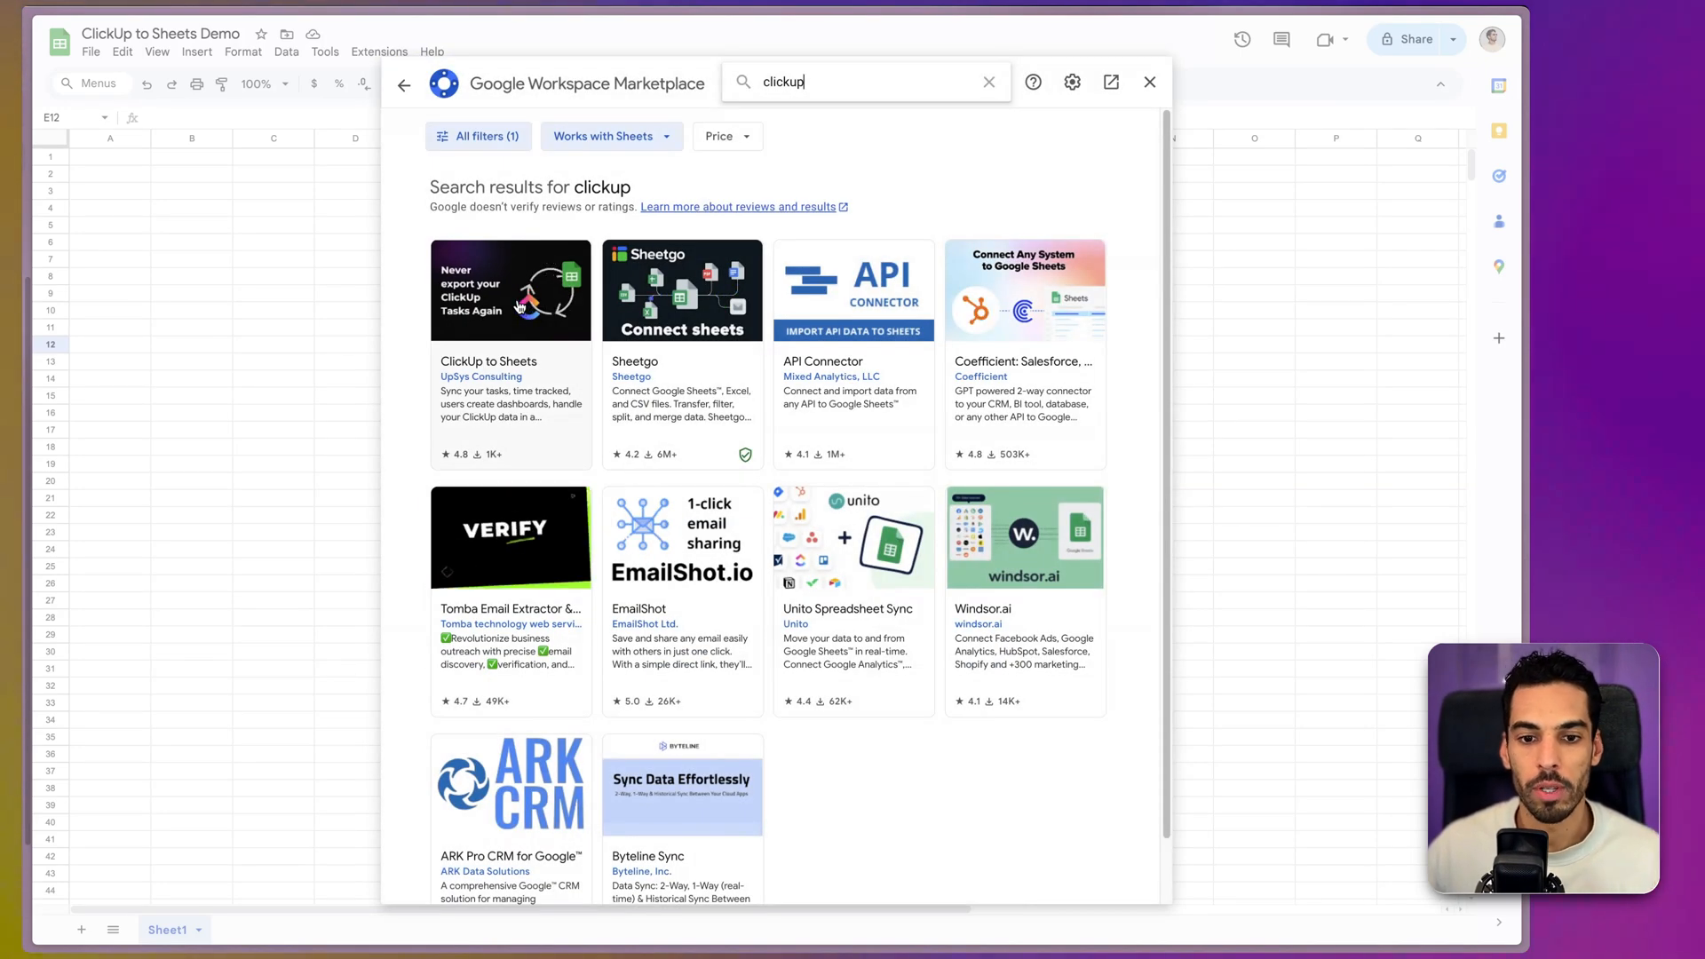
click(445, 339)
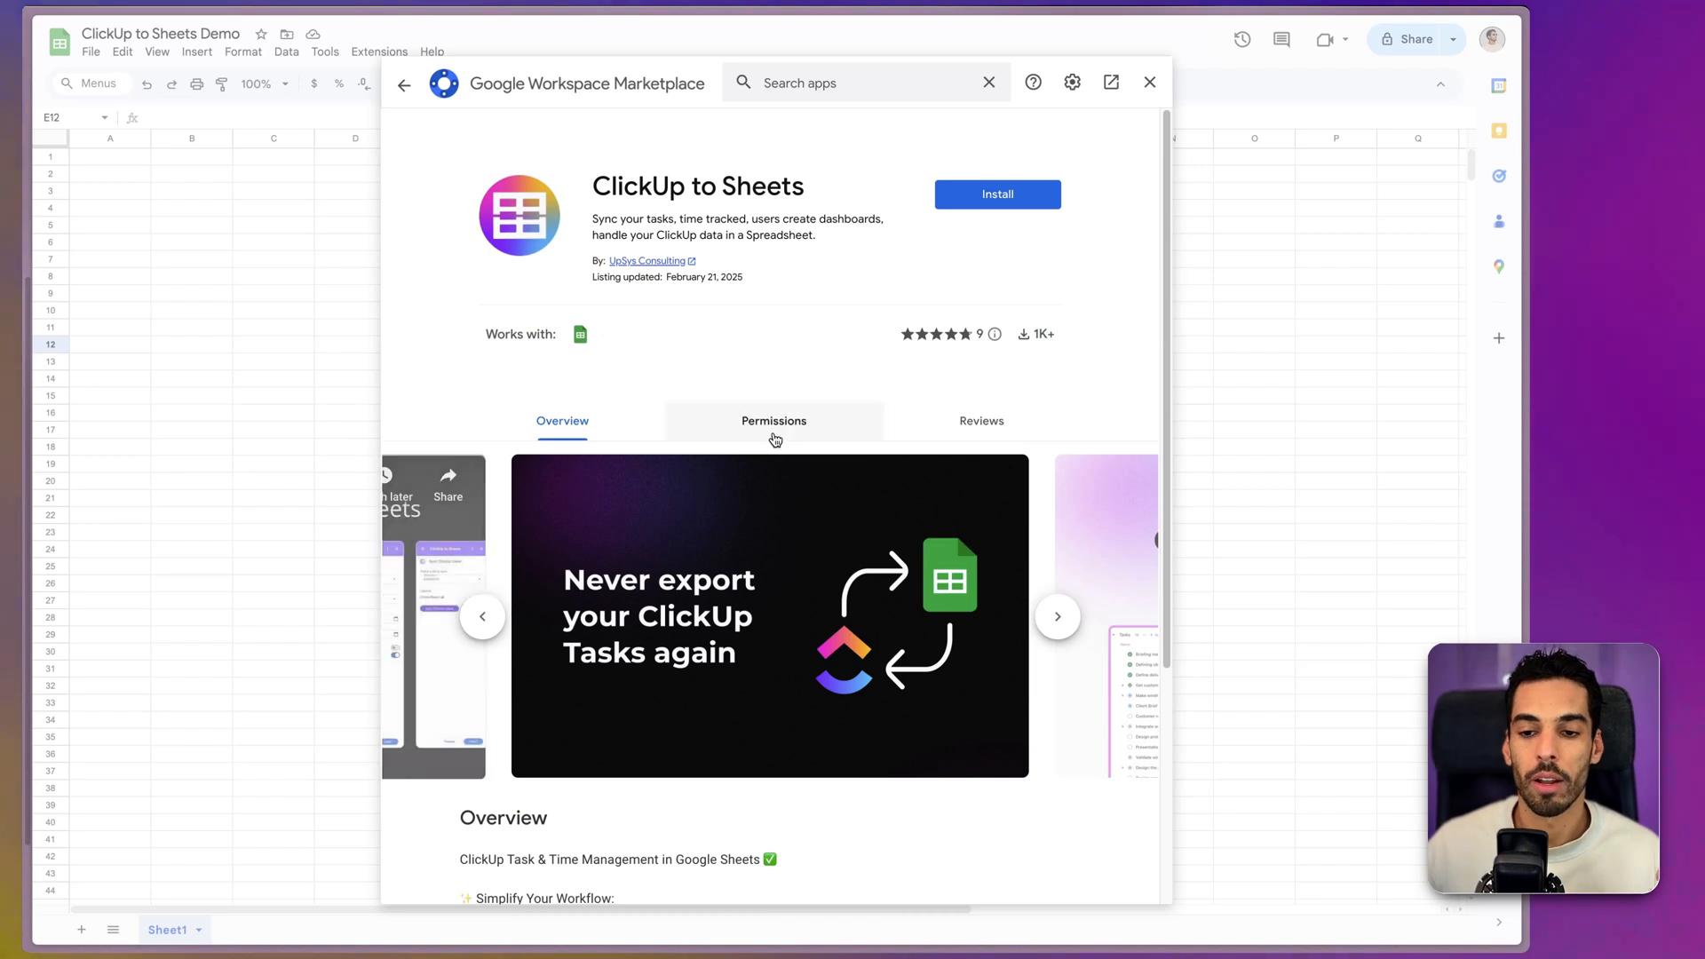
- Install the ClickUp to Sheets add-on with the existing Google account, finish the setup notice and close the Marketplace
click(1010, 203)
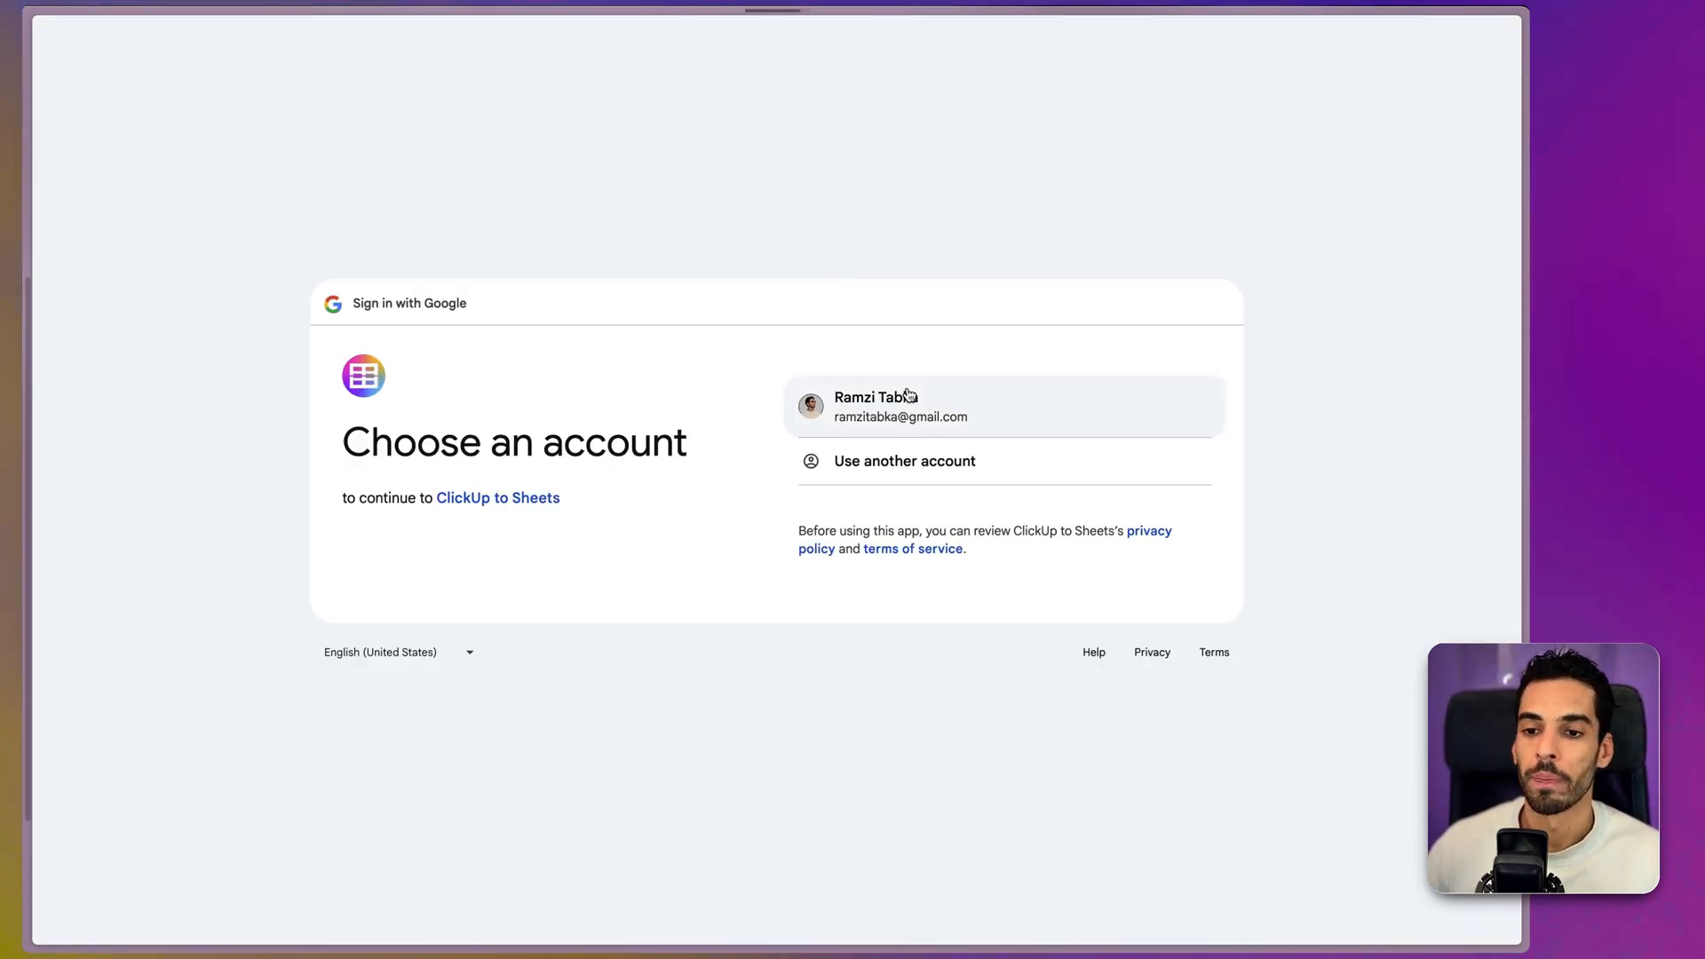
click(977, 404)
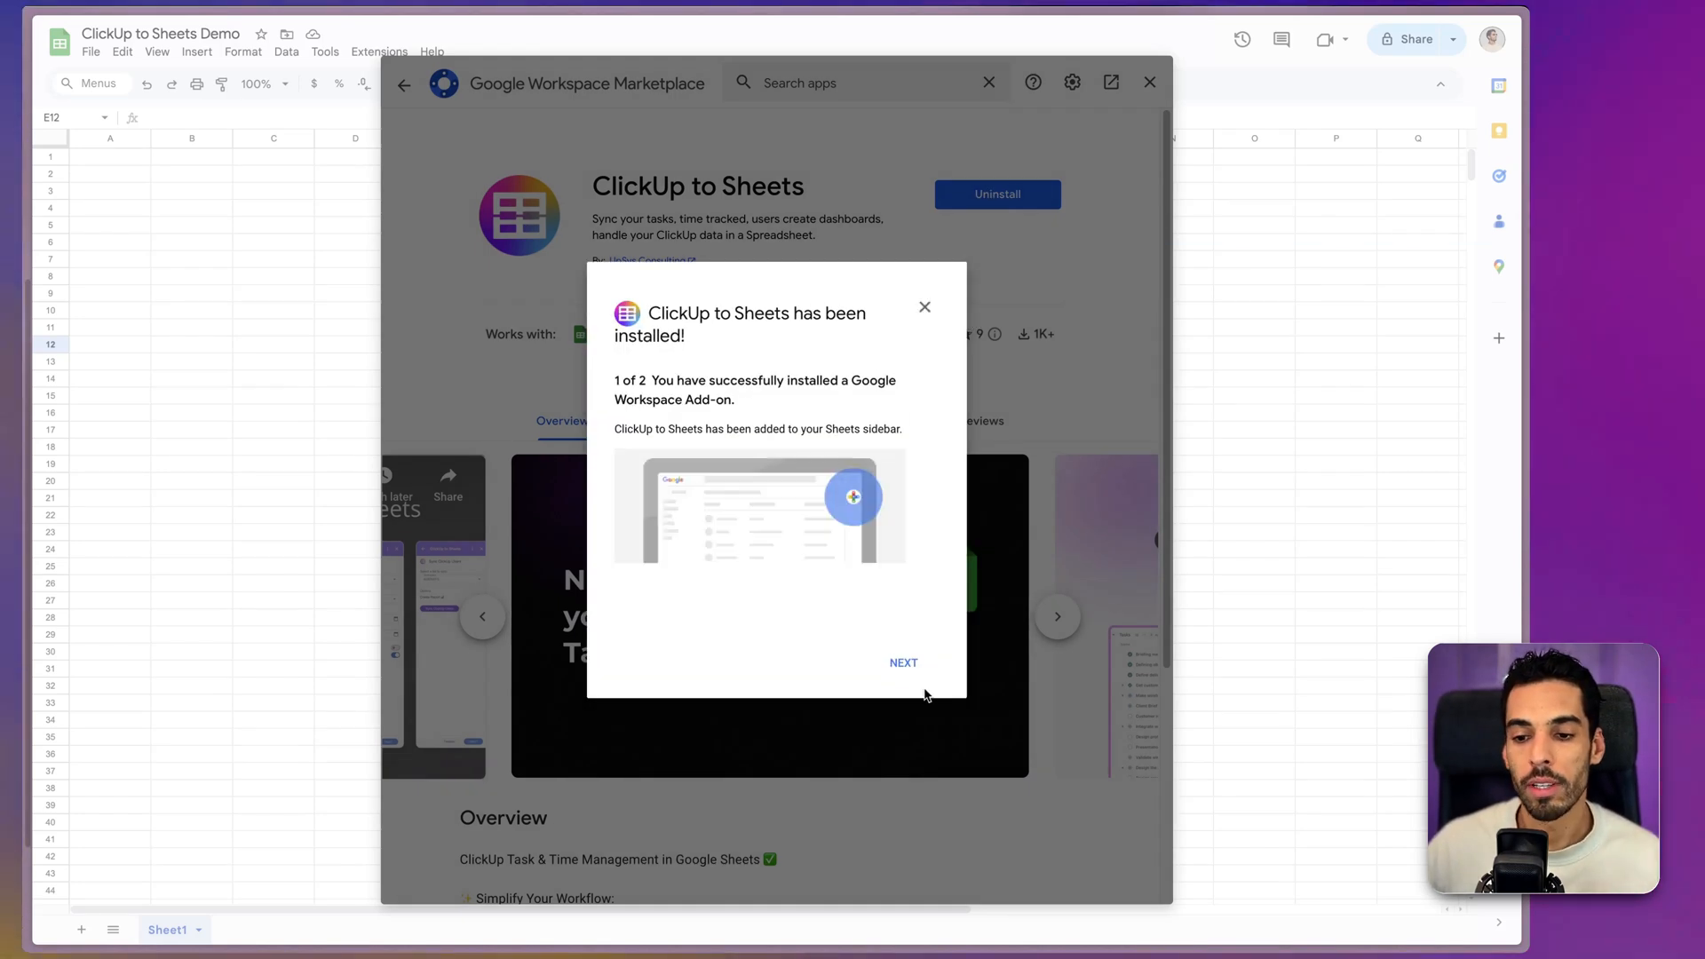
click(905, 666)
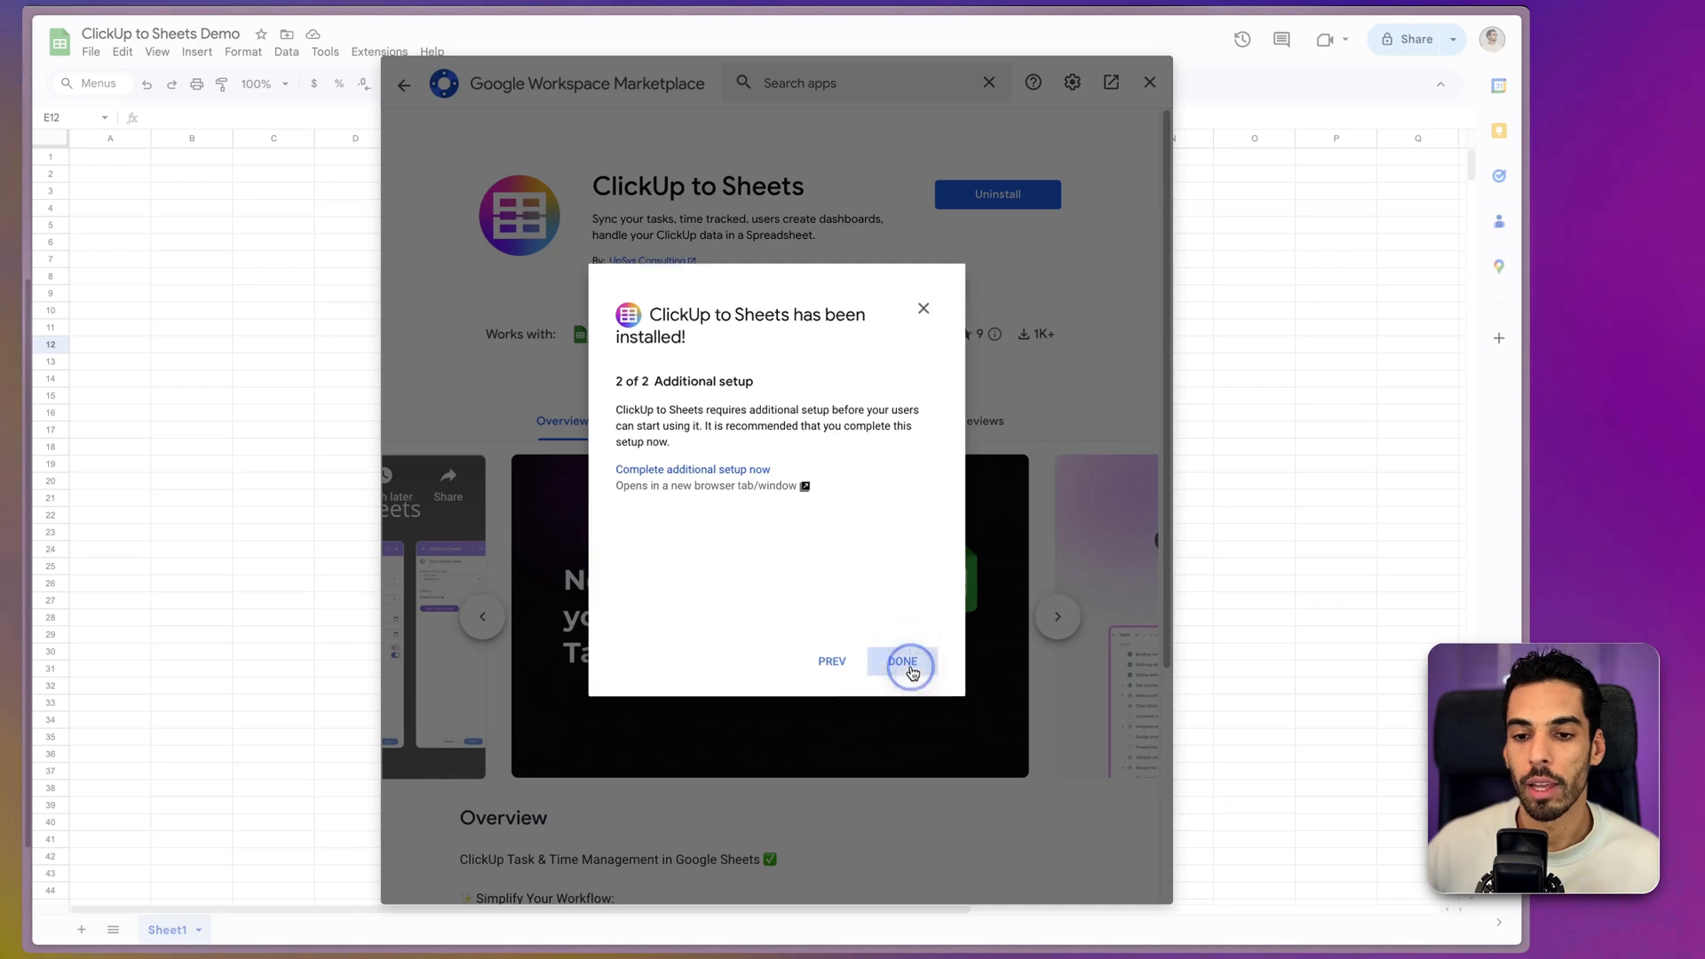
click(905, 664)
click(1149, 81)
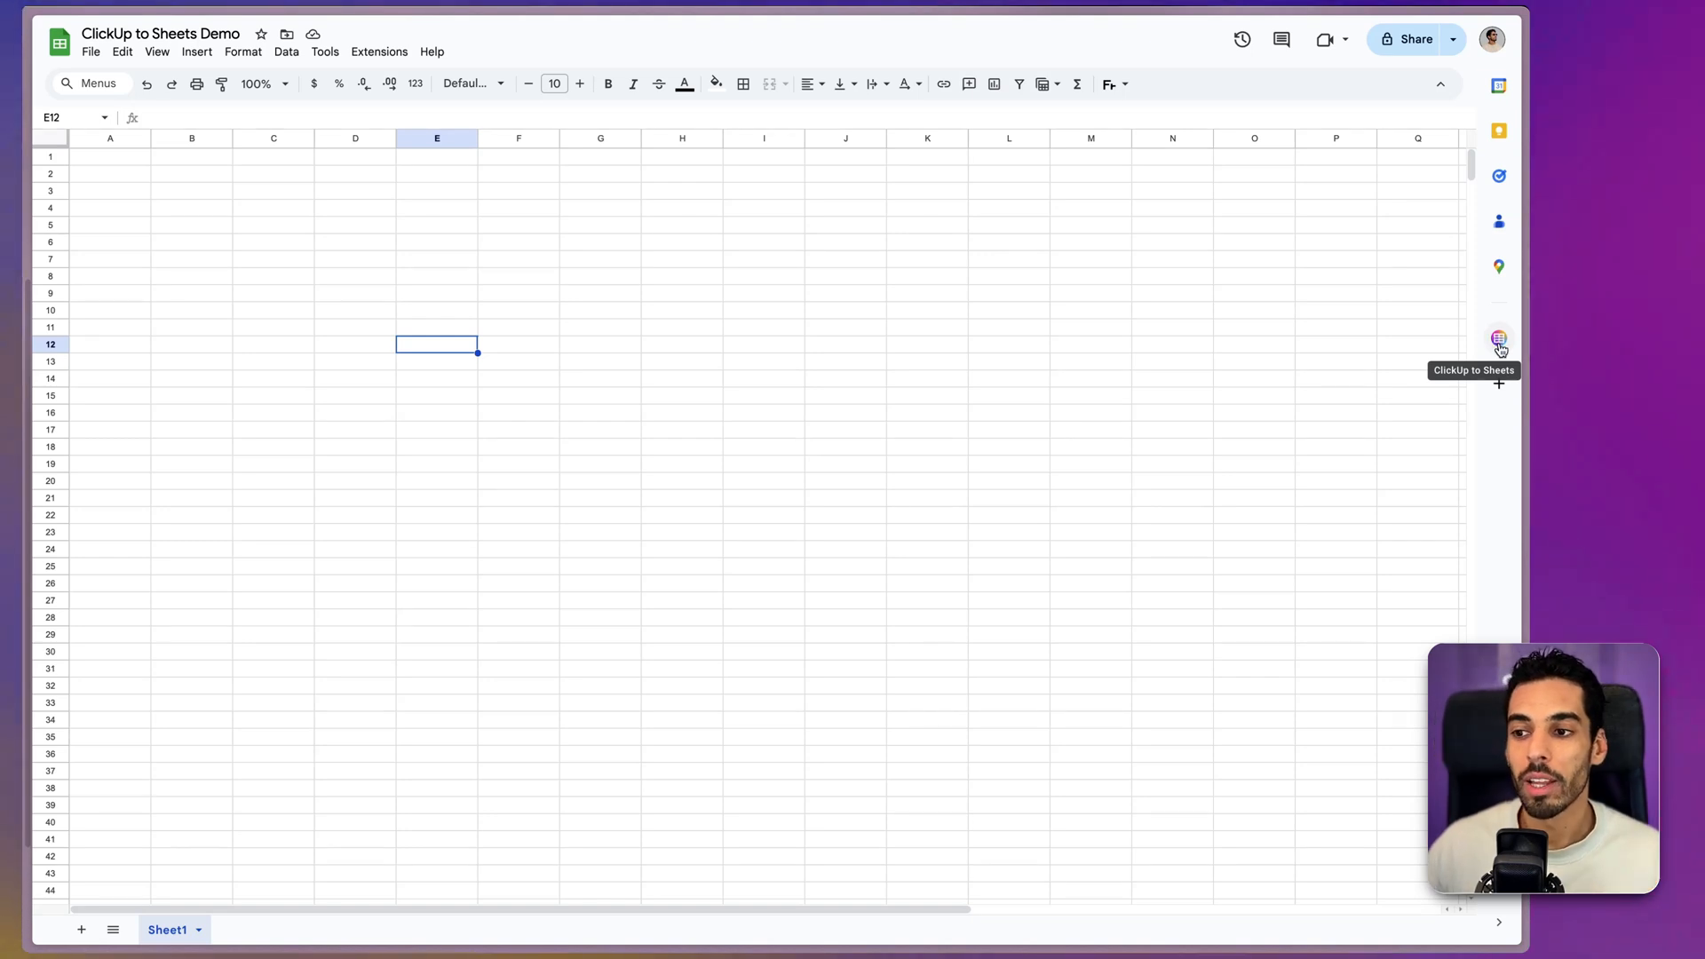
- Open the ClickUp to Sheets add-on, connect it to ClickUp and return to the spreadsheet
click(1496, 340)
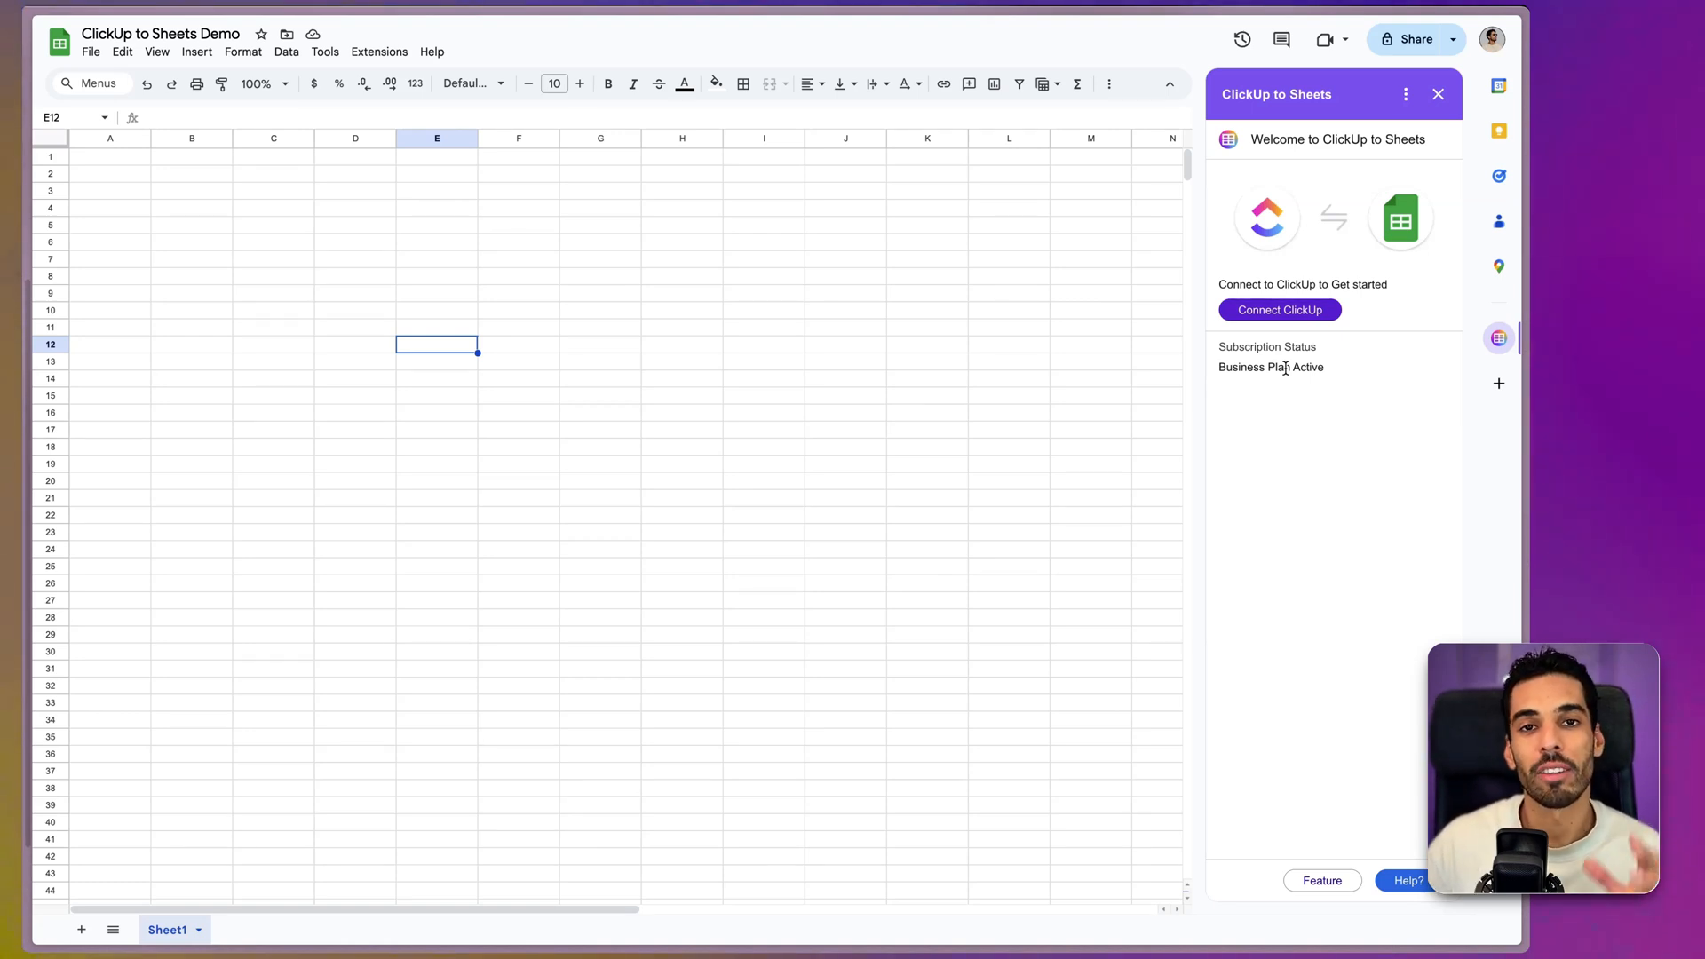
click(1309, 316)
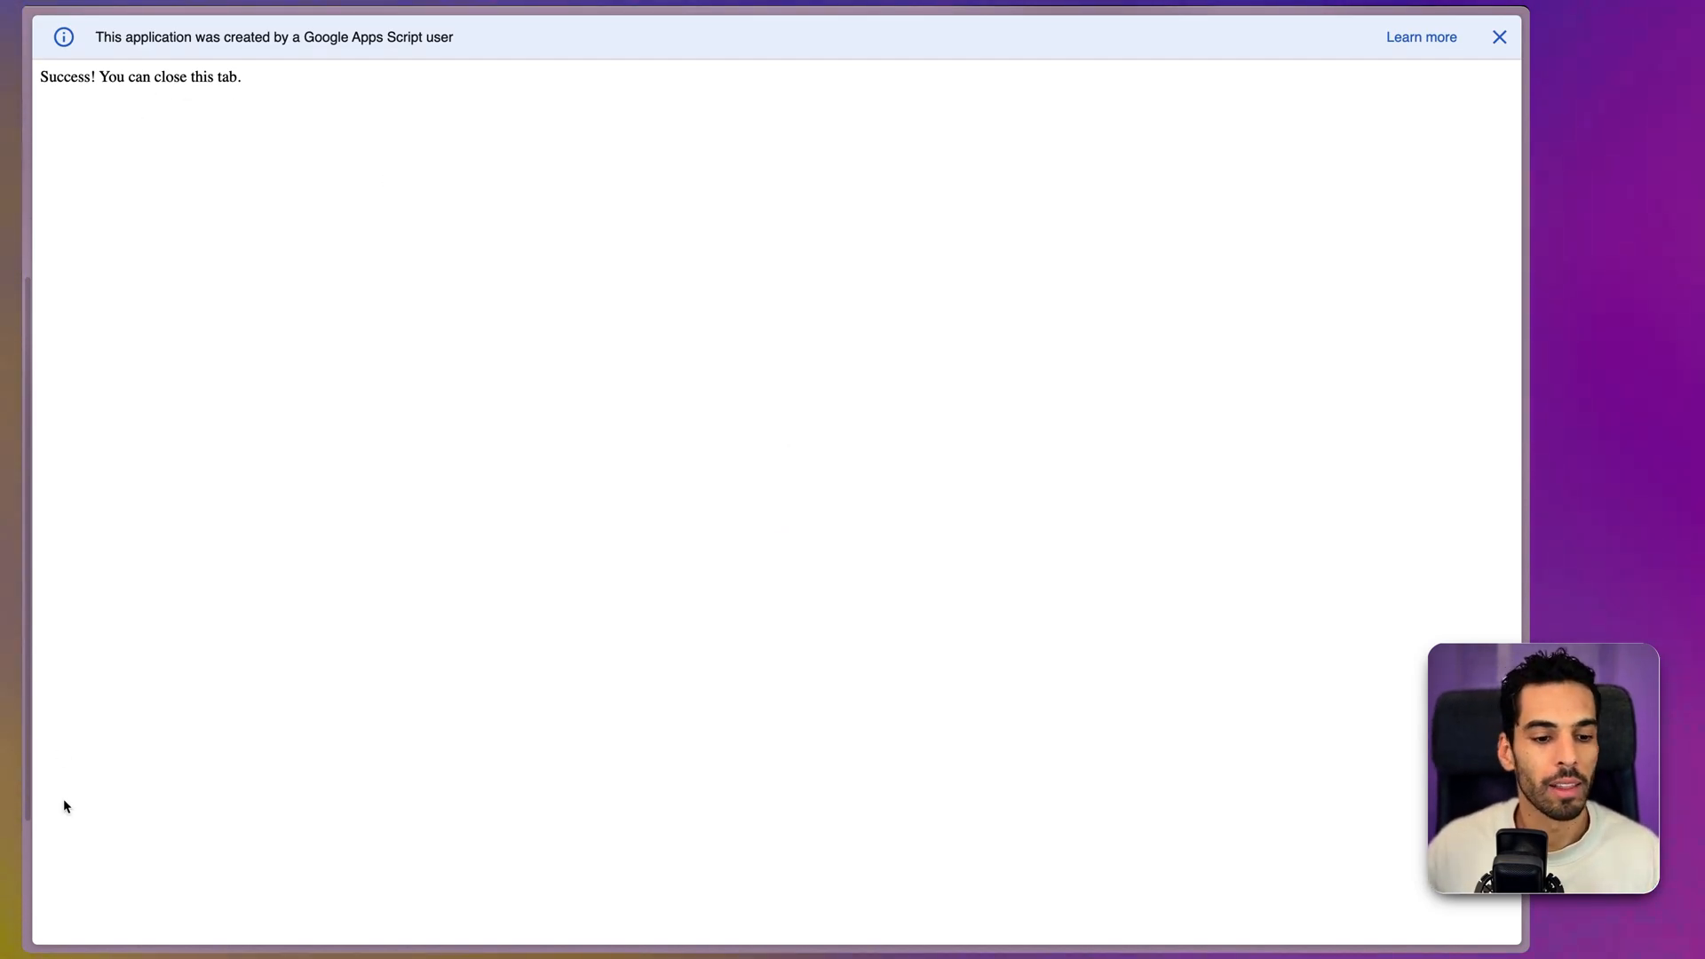
key(super+w)
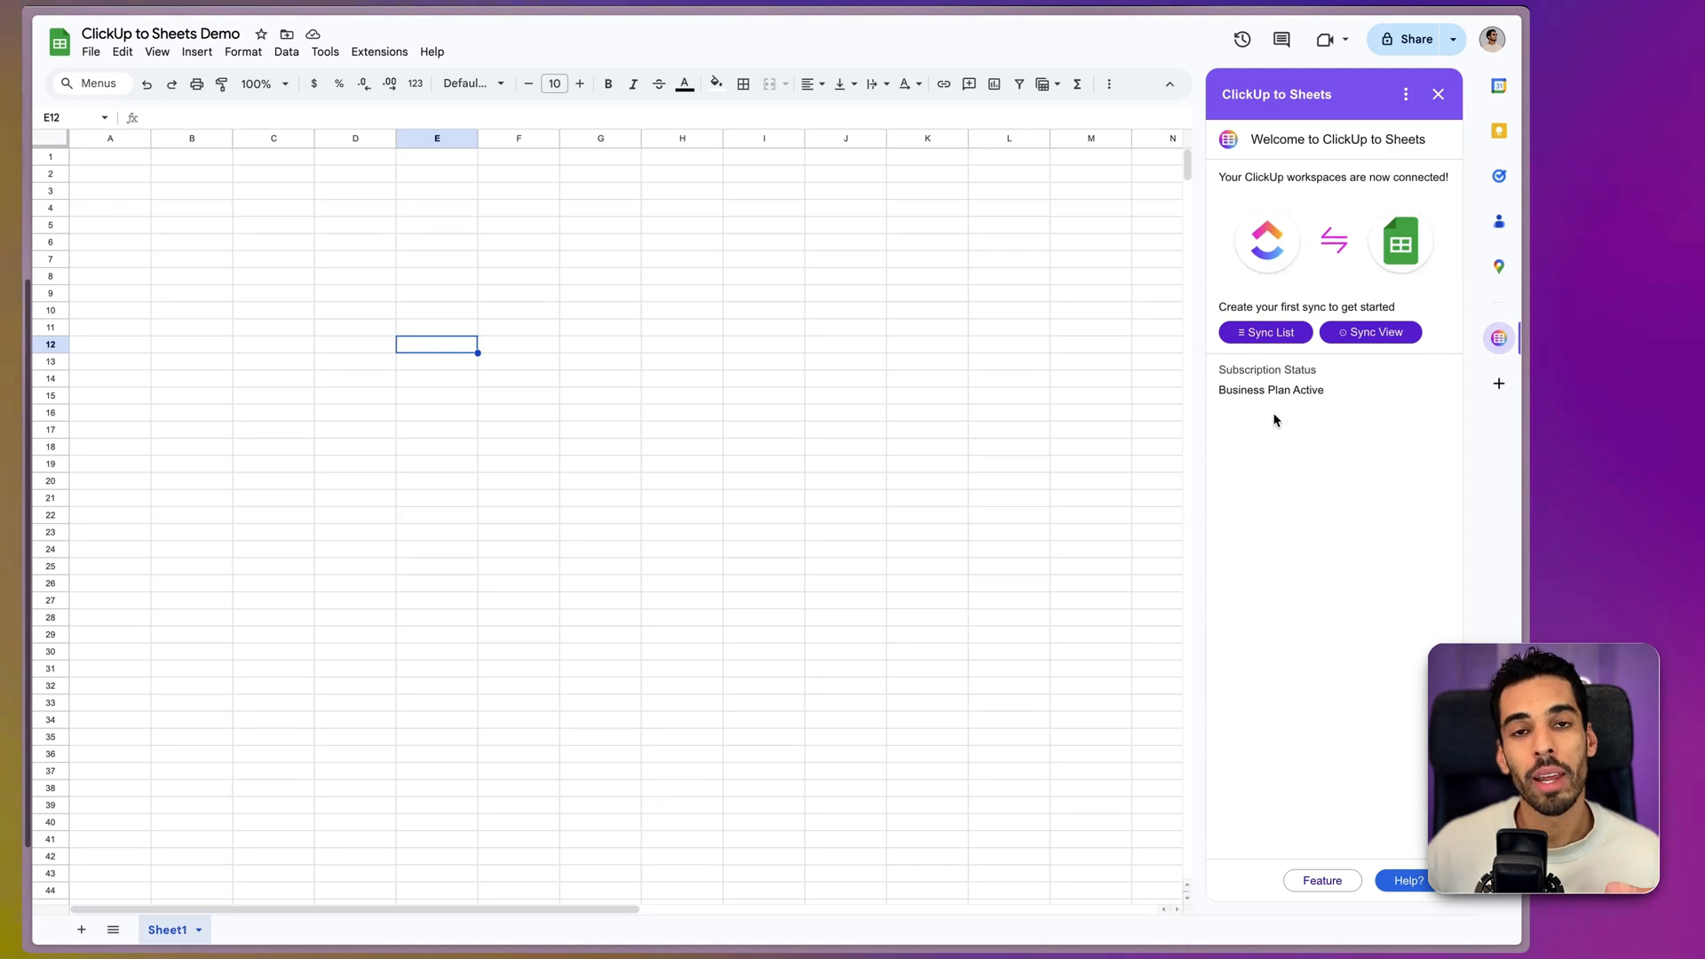
- Start a new list sync using the AGENSYS workspace and the DELIVERY 2.0 (Demo) space
click(1264, 333)
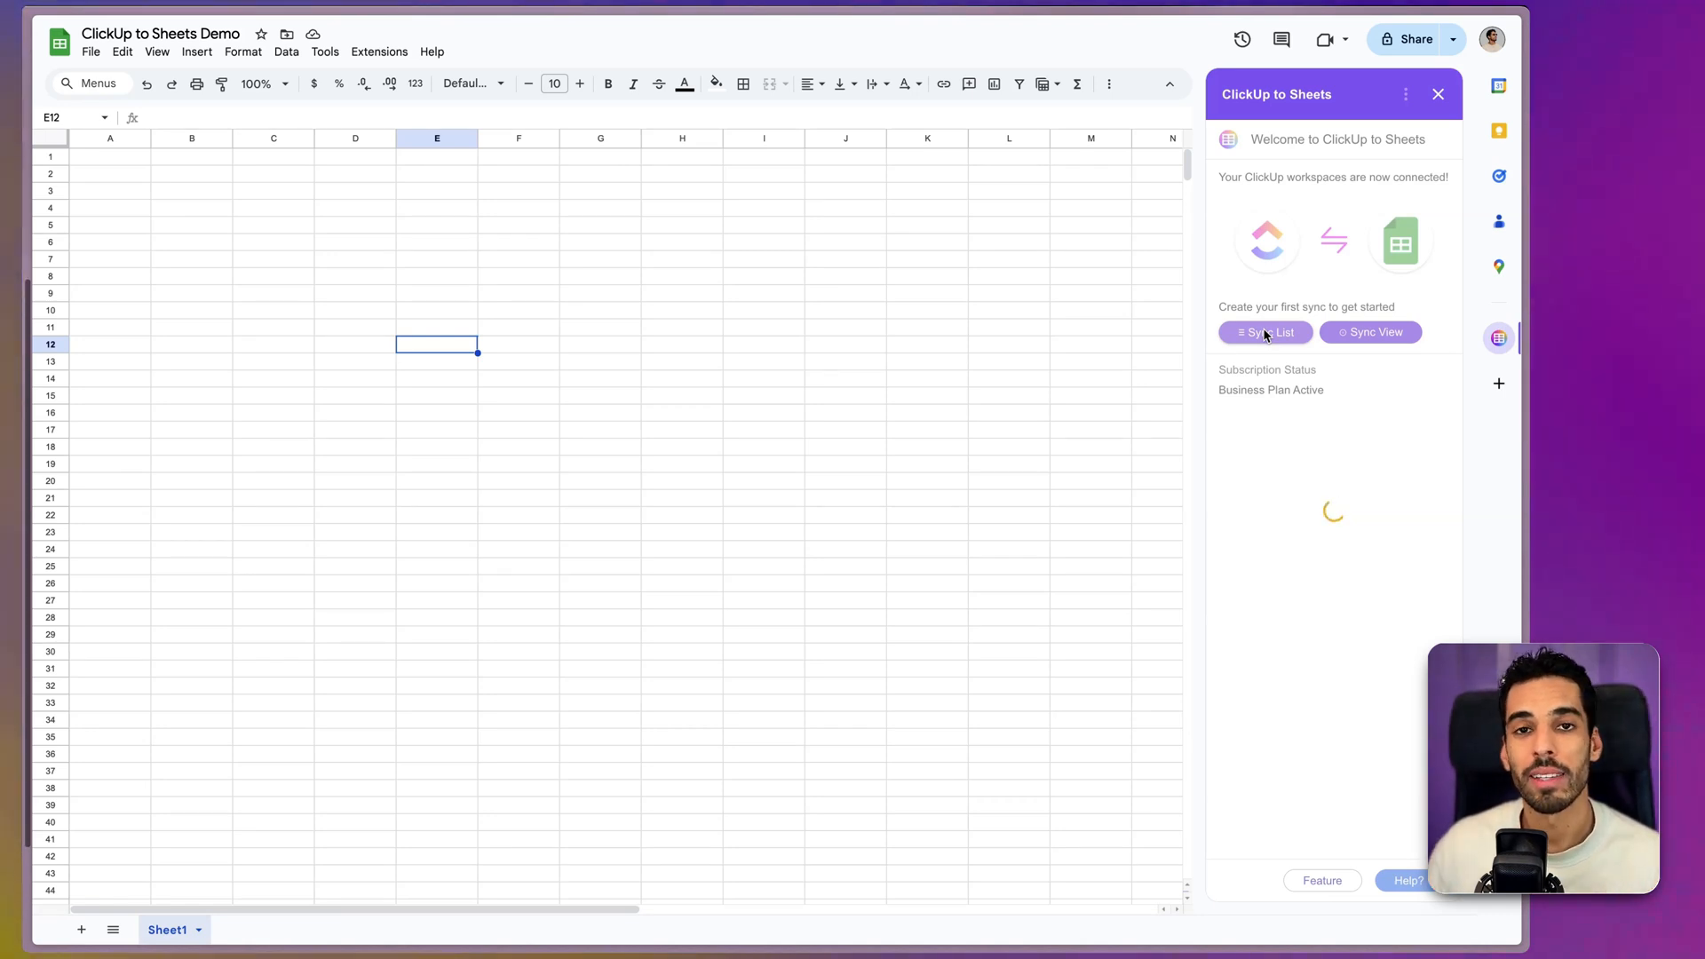
click(1264, 333)
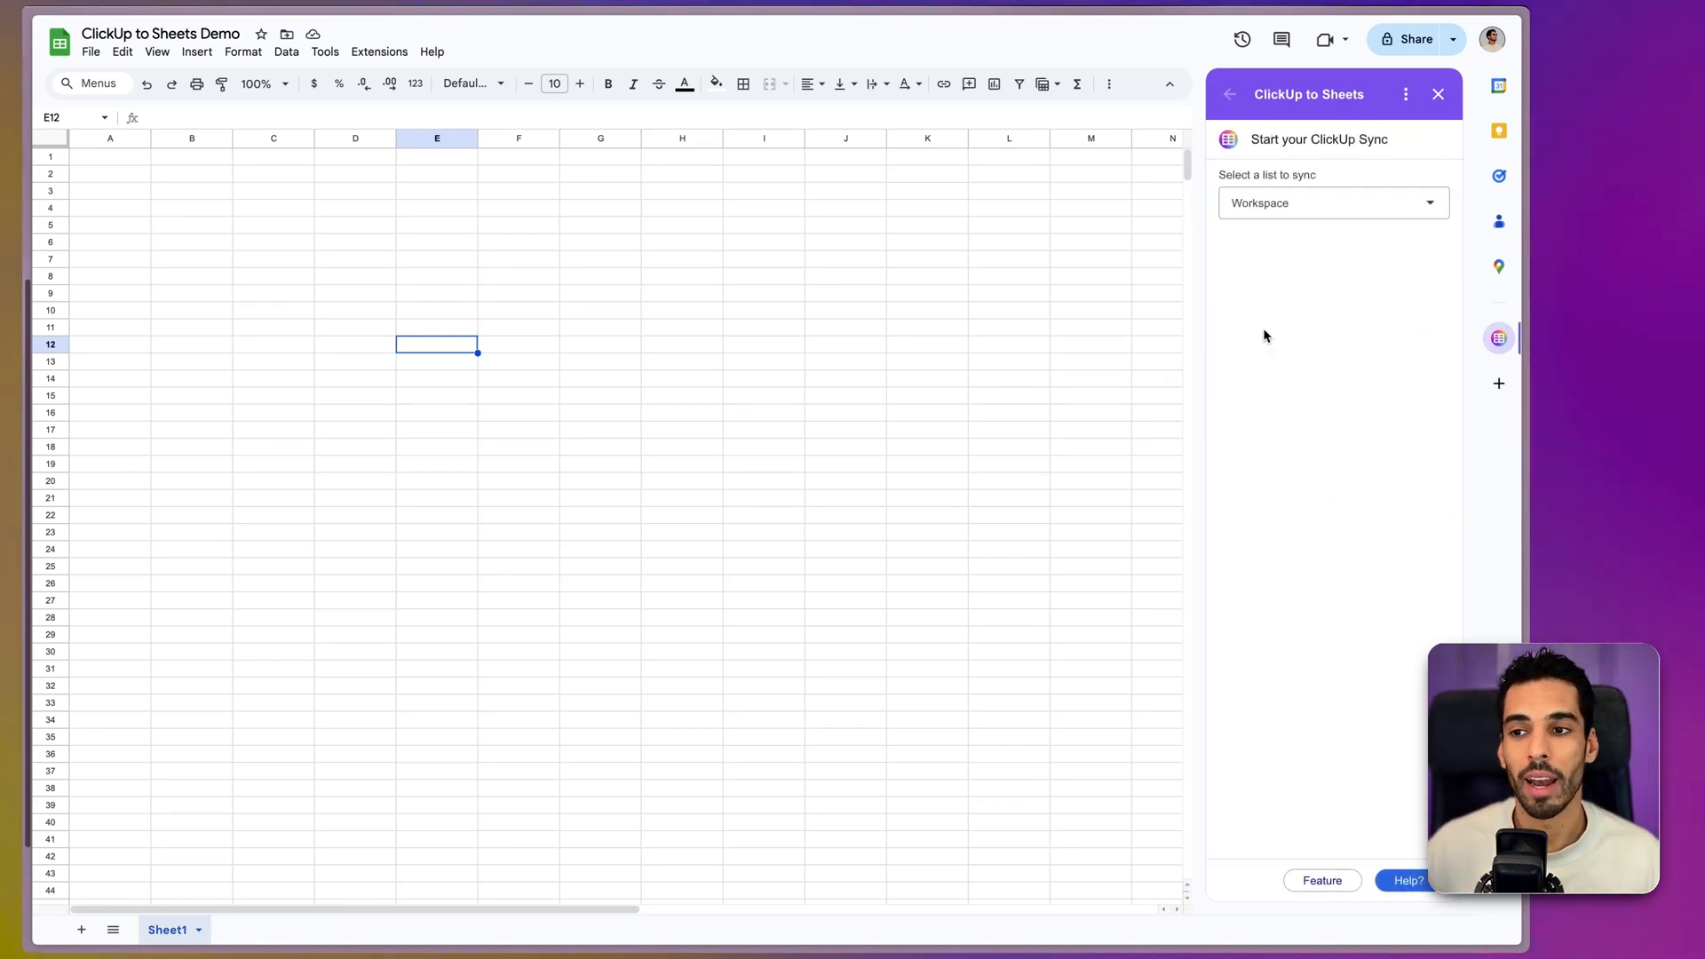
click(1298, 220)
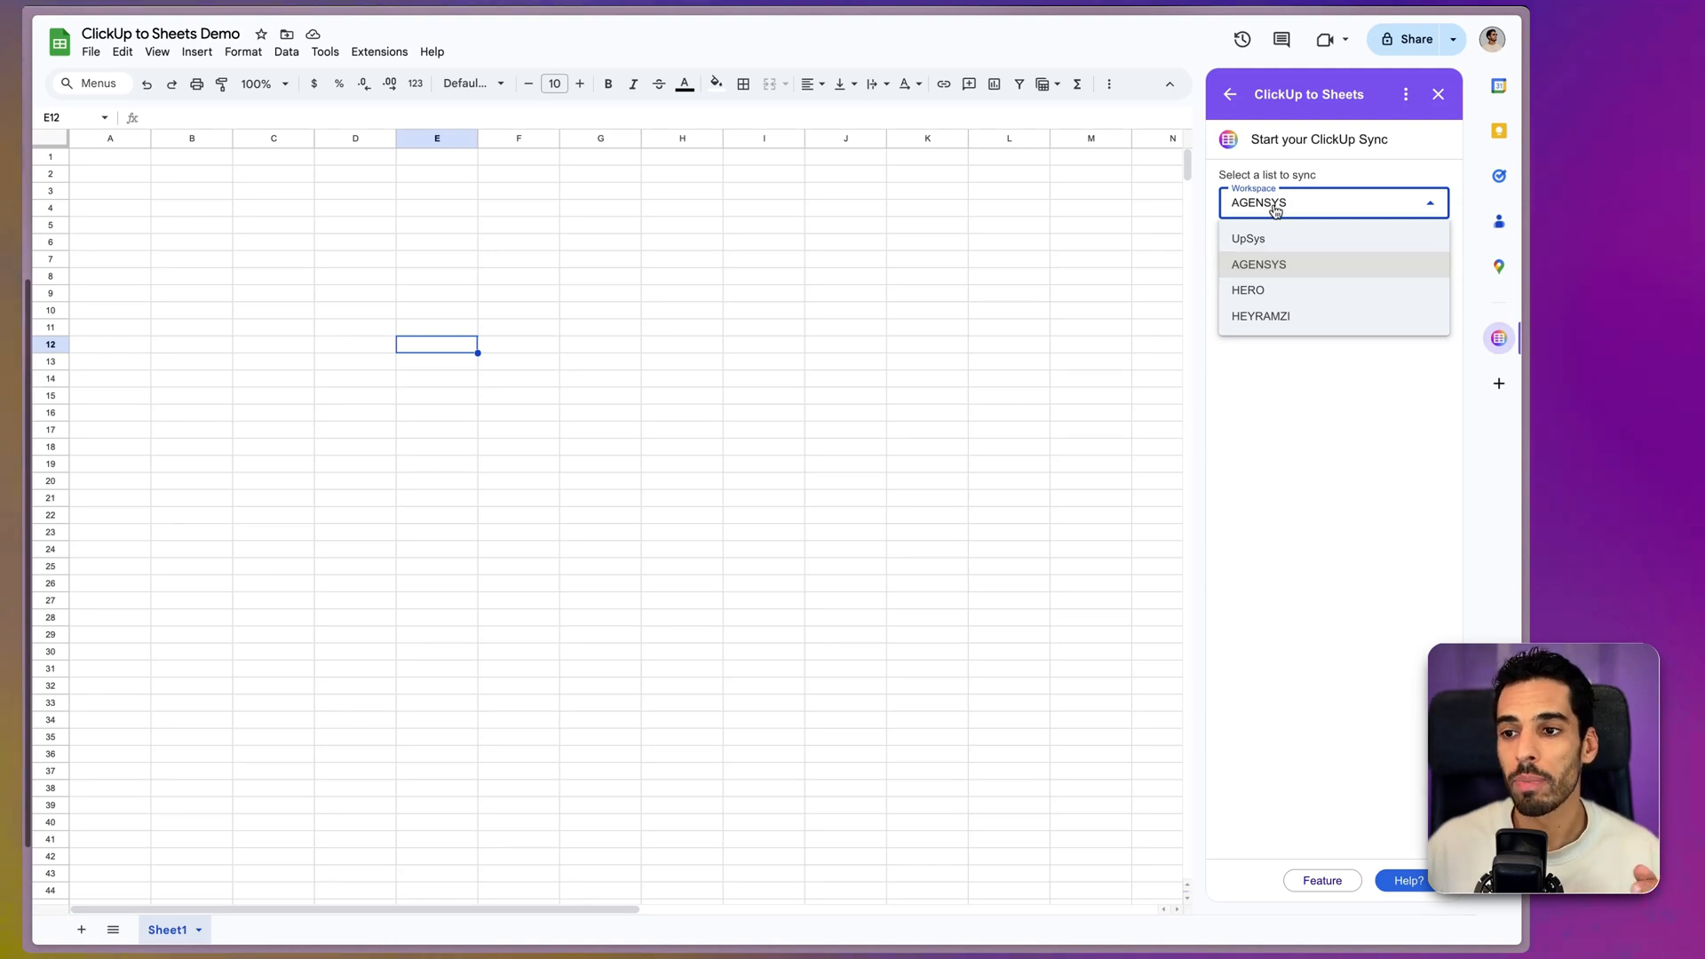
click(1275, 212)
click(1274, 245)
scroll(1329, 382, down, 3)
scroll(1329, 382, down, 1)
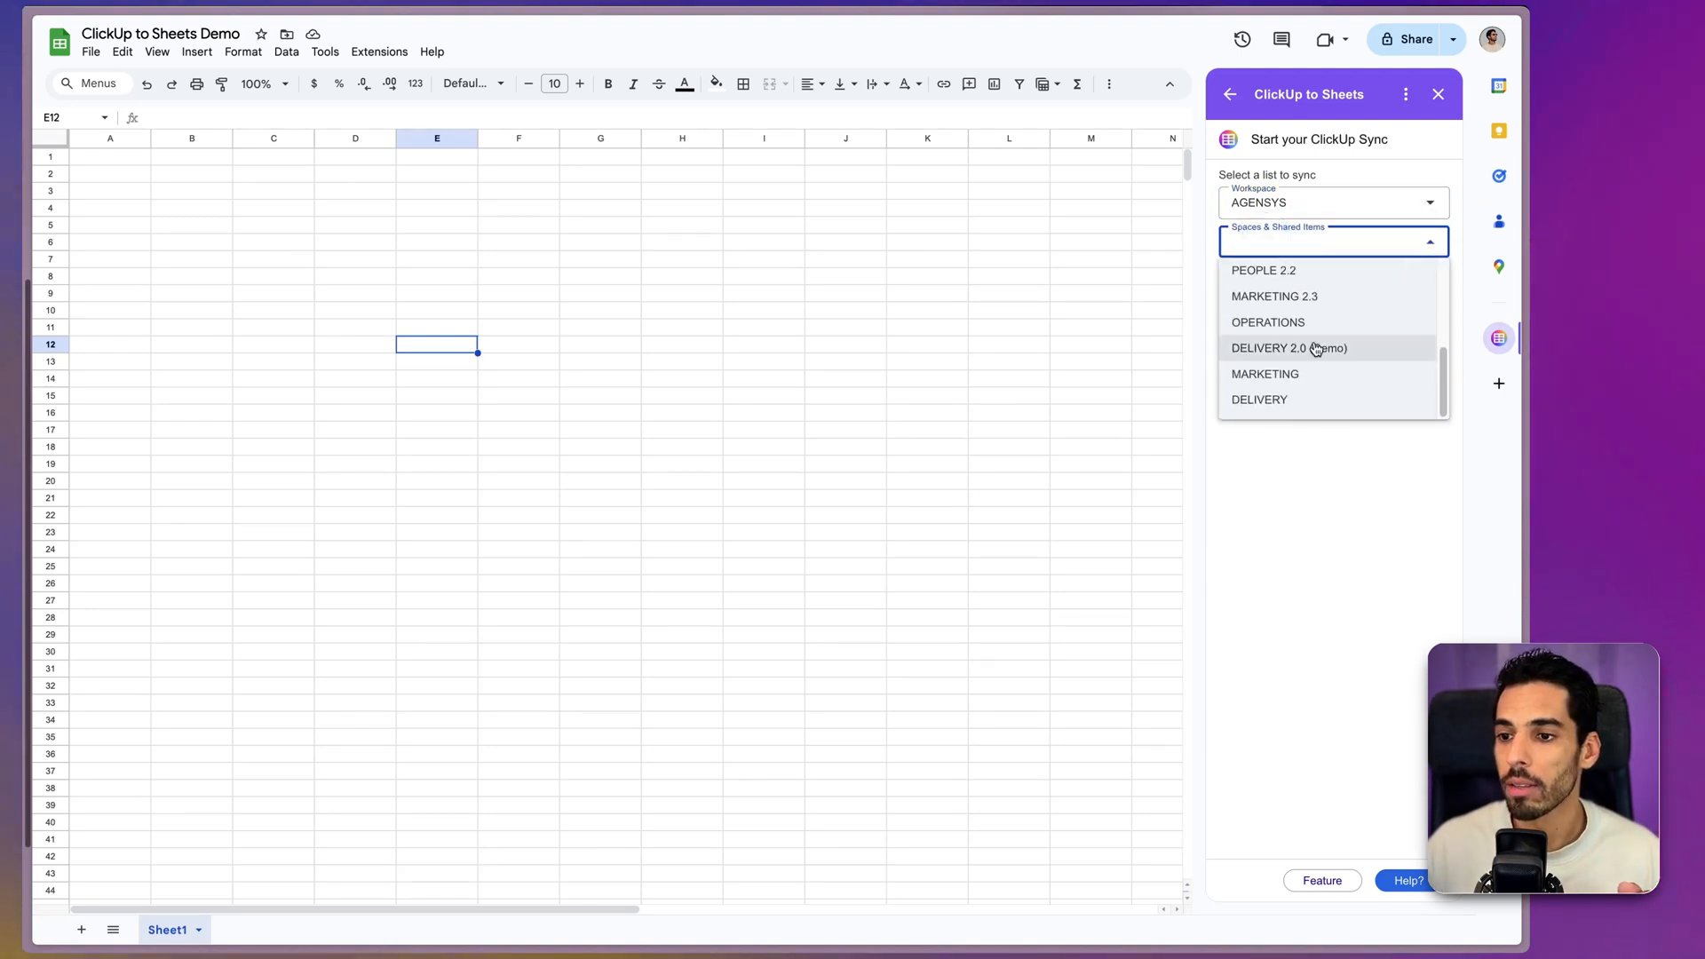
click(1316, 348)
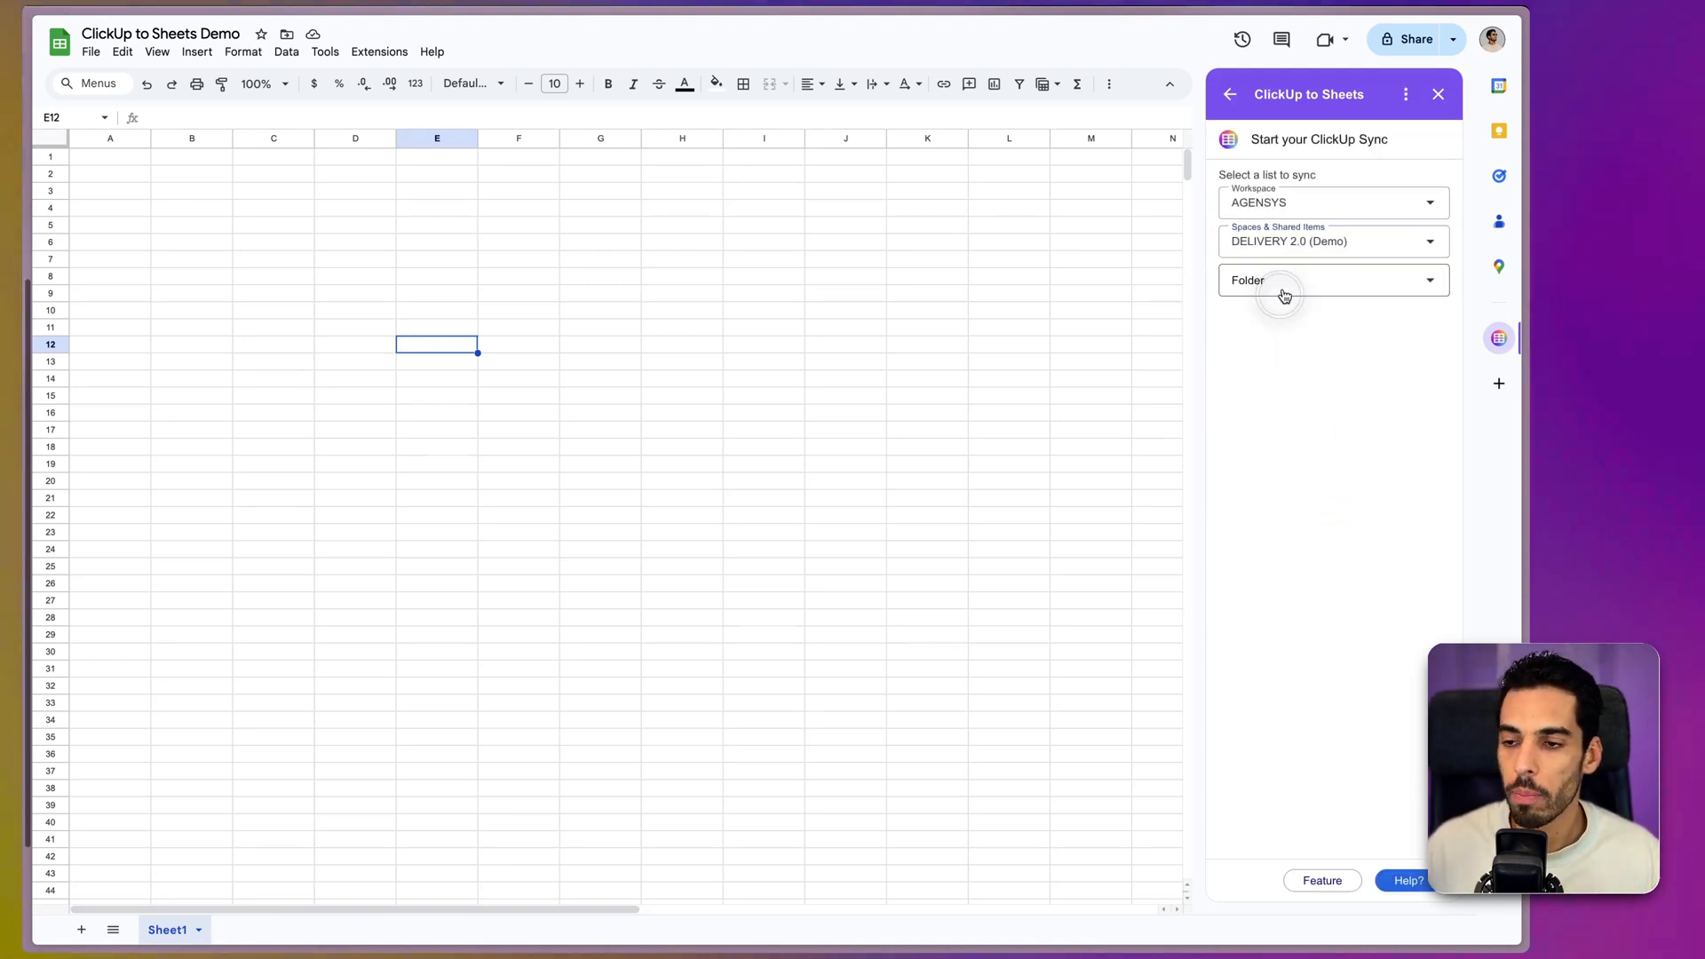
- Choose the Ongoing folder and the Wayne Entreprises list as the sync source
click(1281, 286)
click(1276, 321)
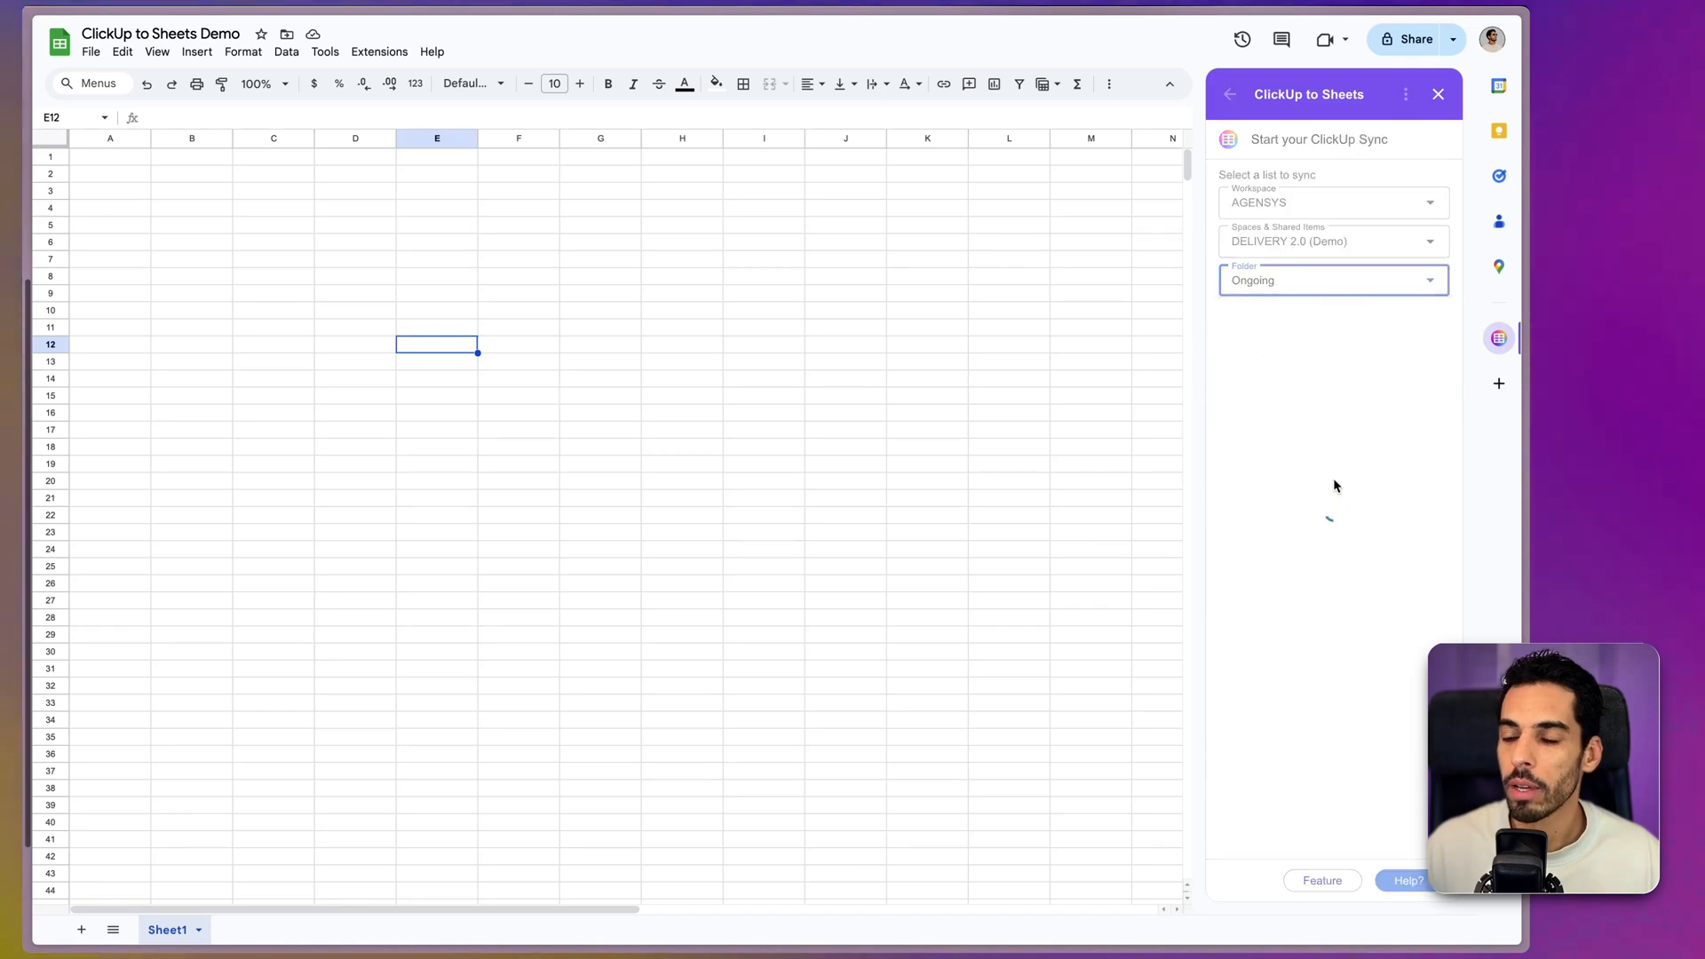
click(1301, 319)
click(1290, 365)
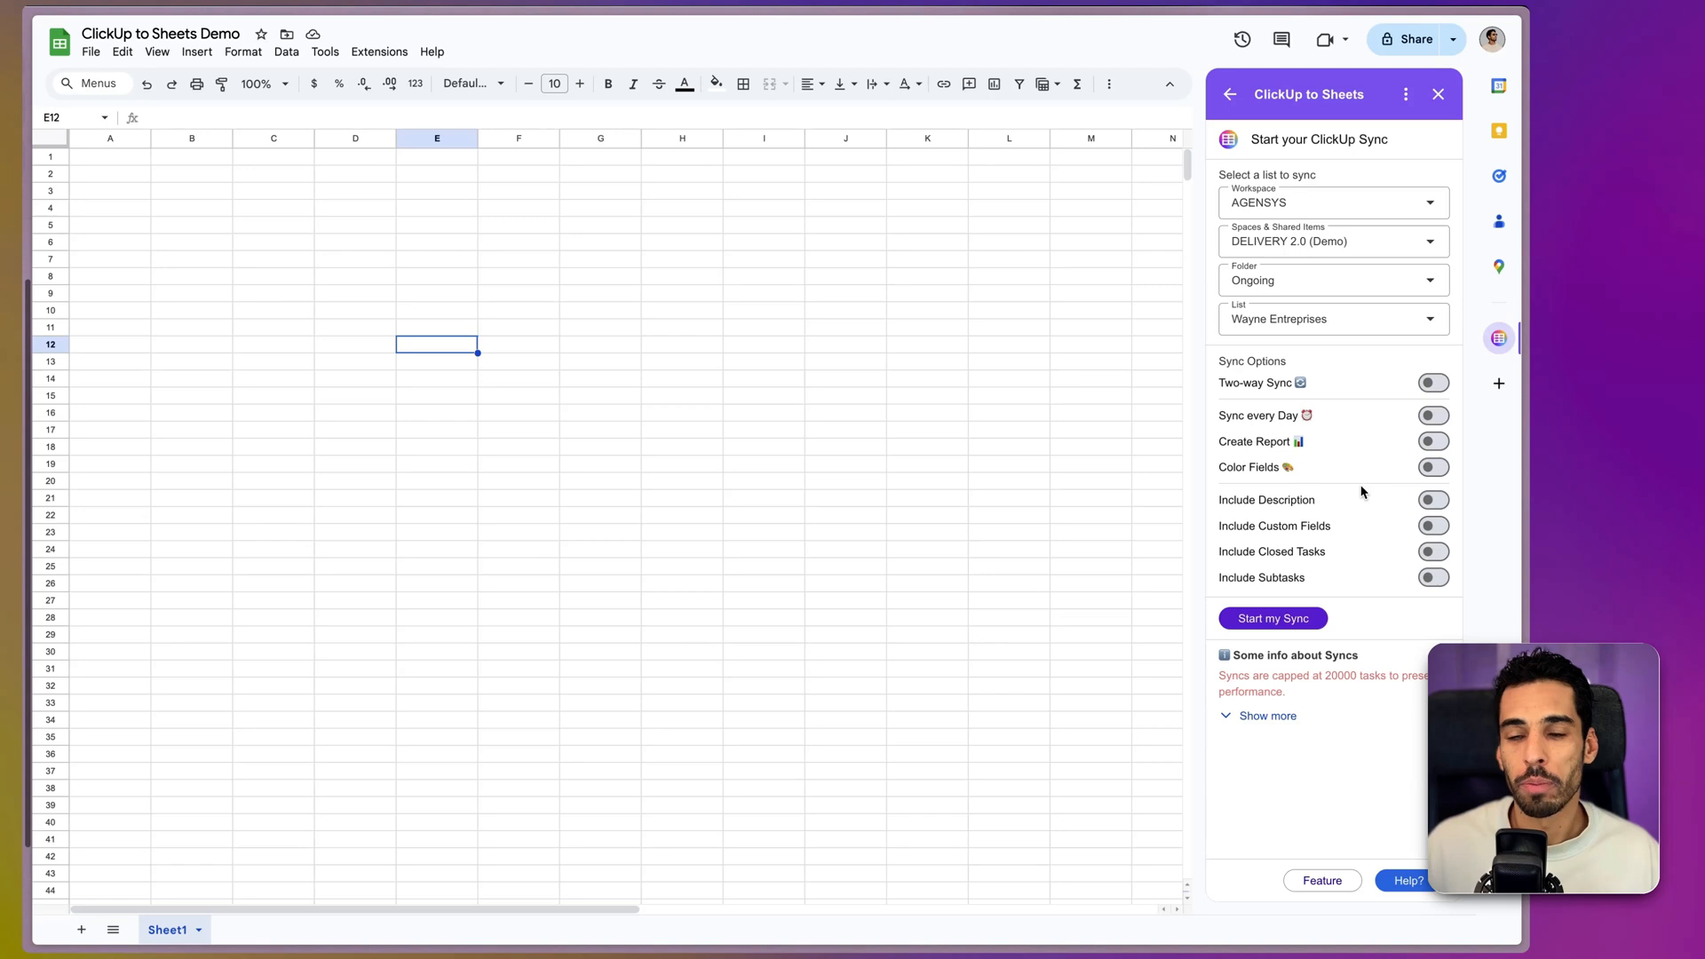
- Enable two-way sync, daily sync, report creation and coloured fields for the list sync
click(1433, 383)
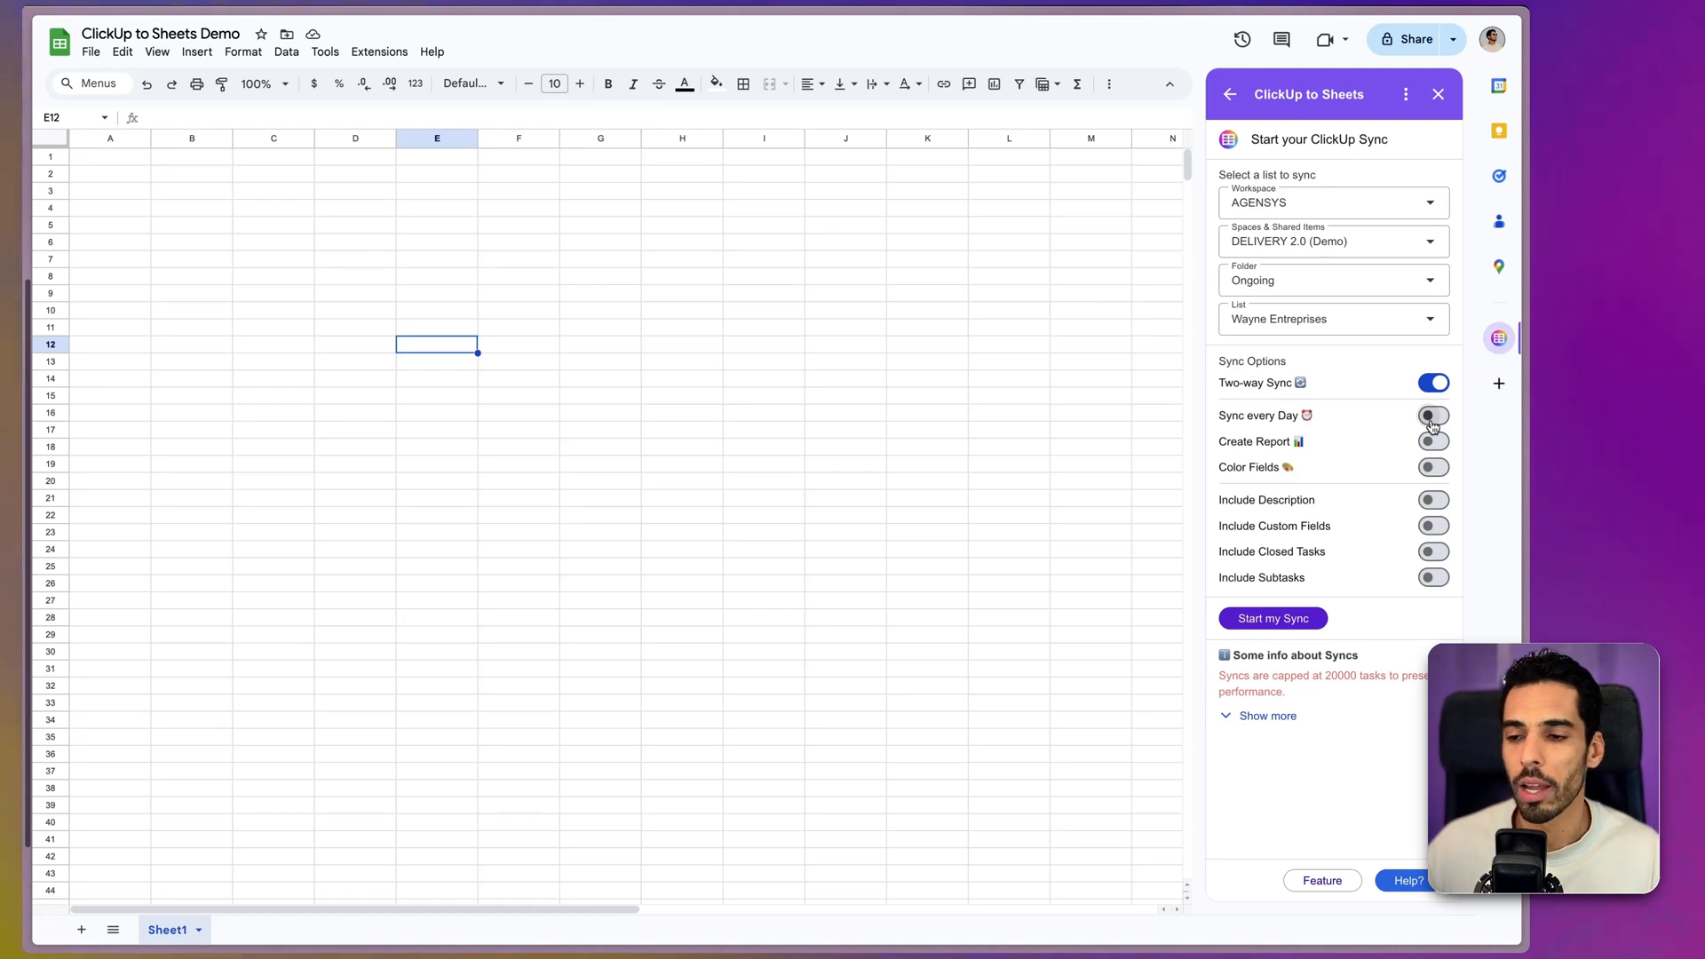
click(1431, 418)
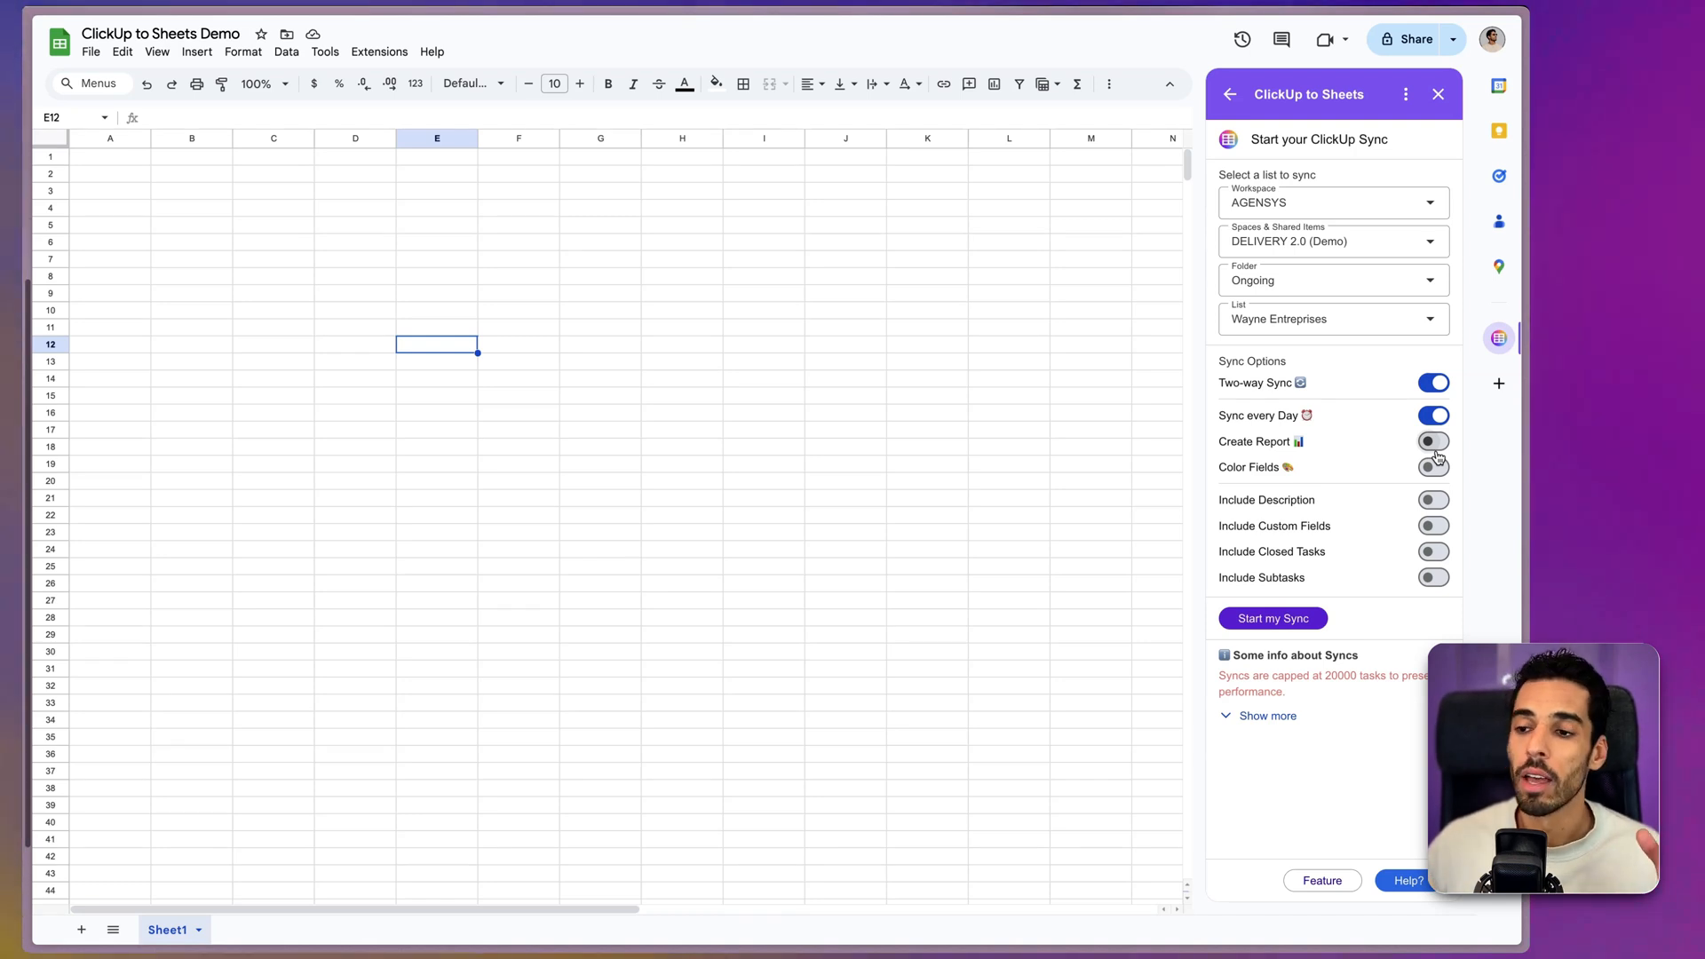
click(1432, 443)
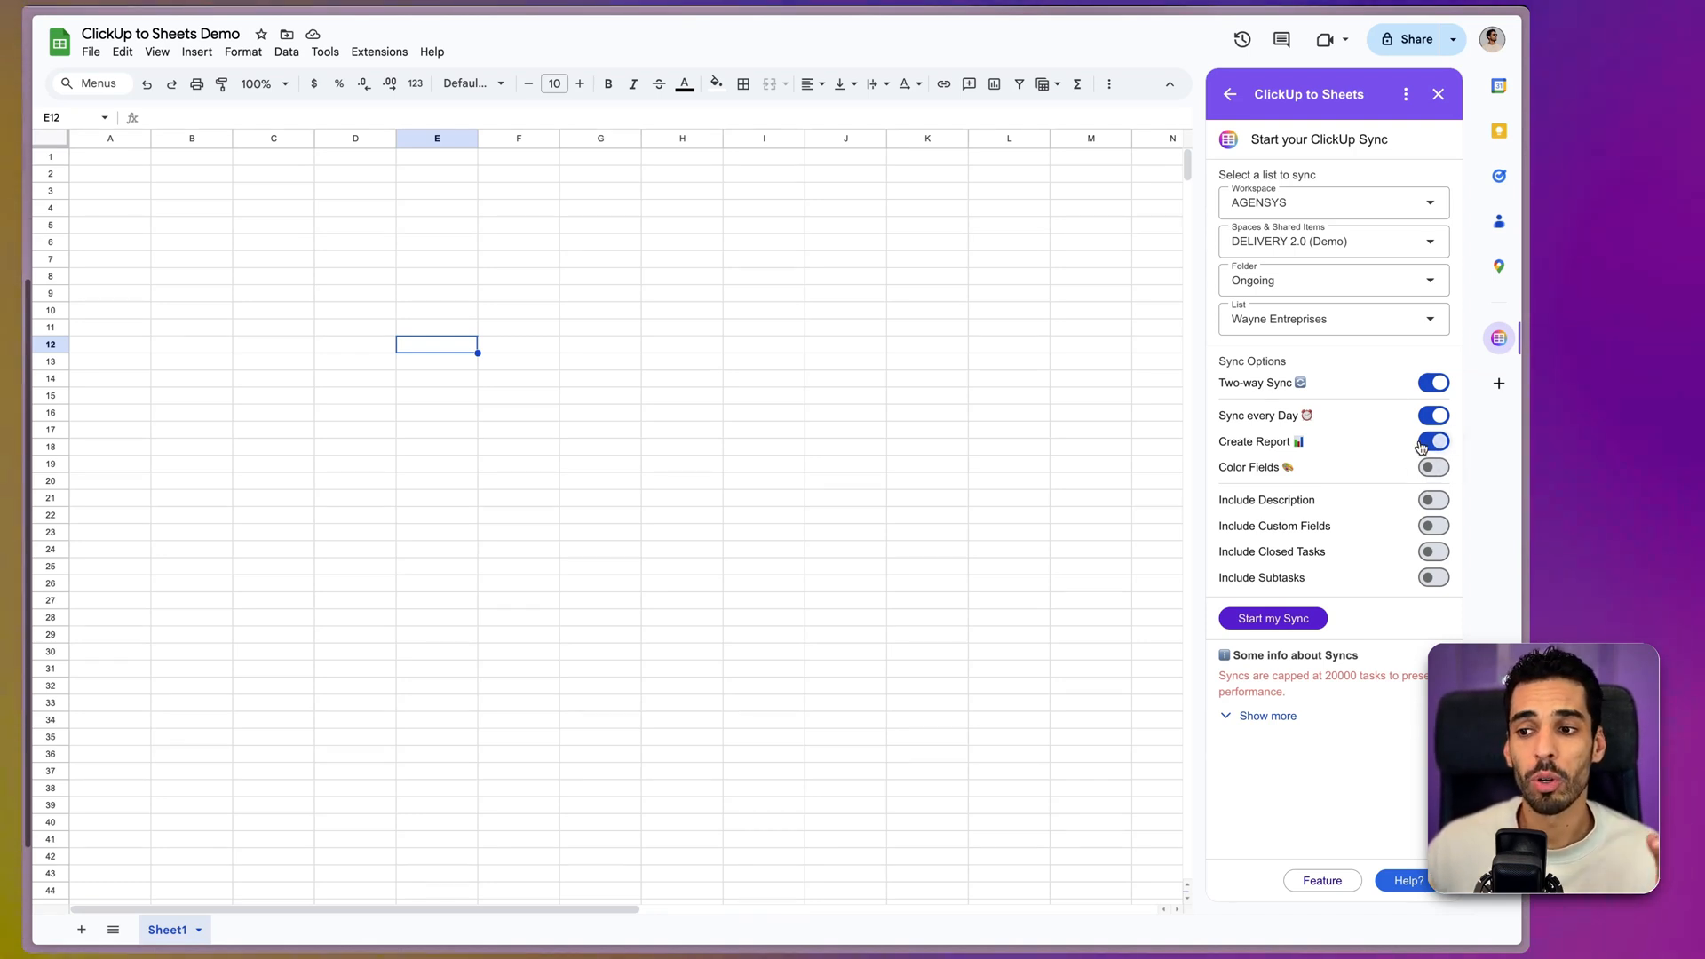
click(1427, 469)
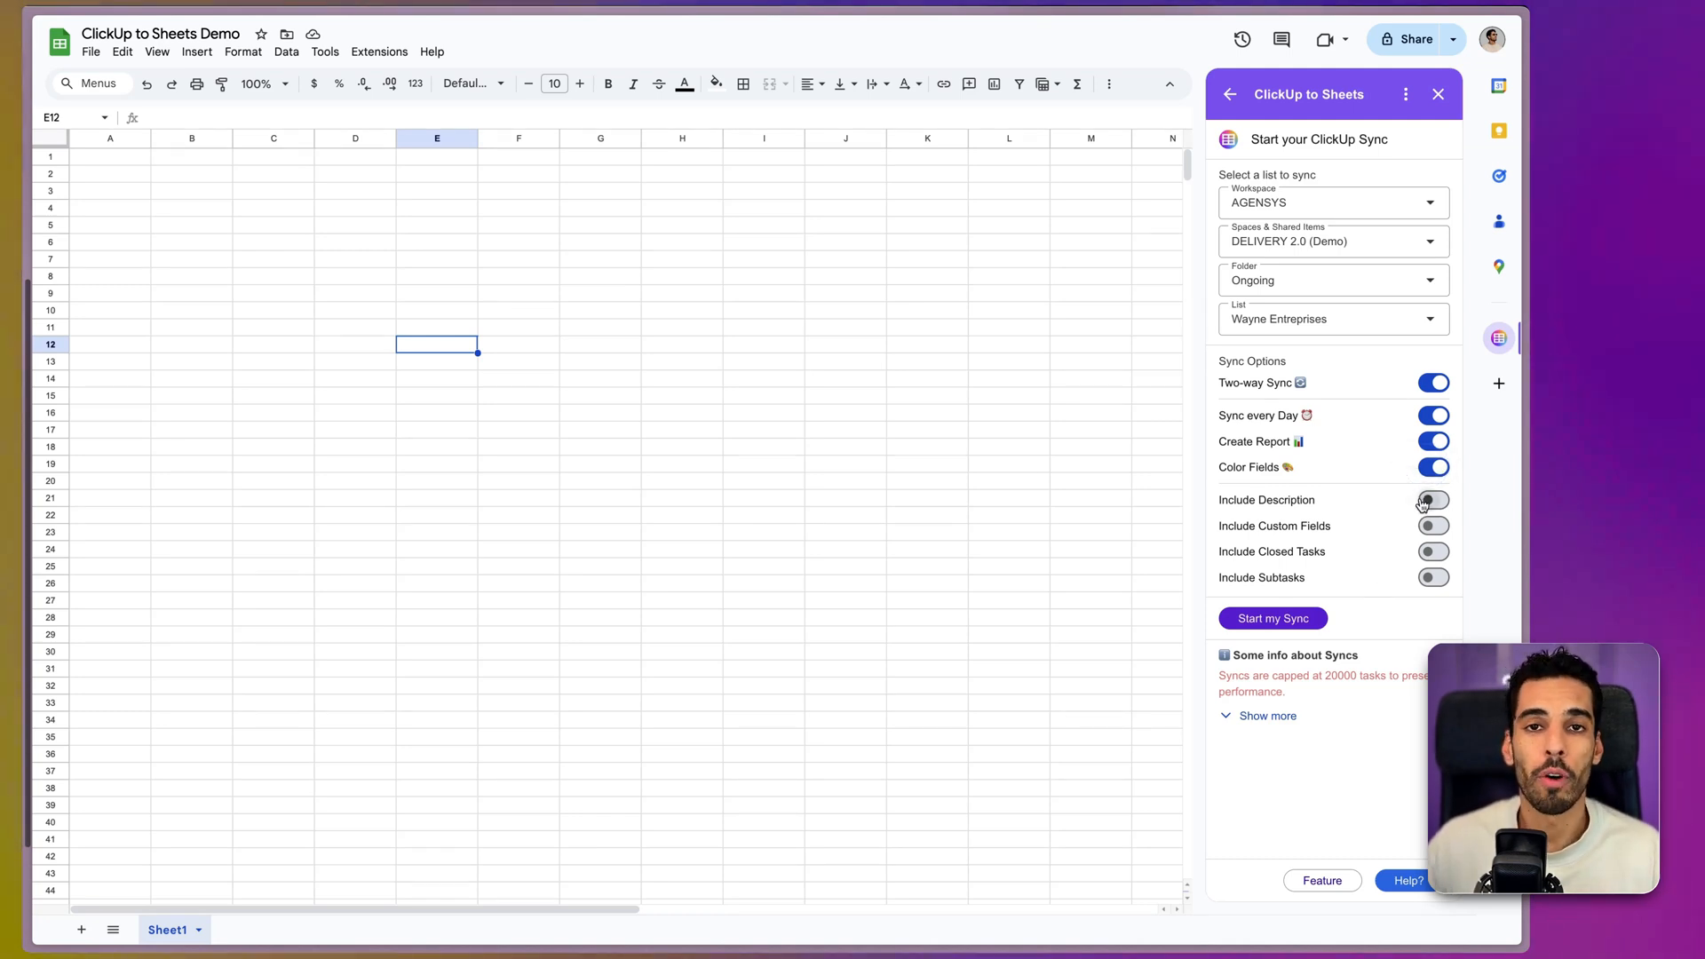
- Include descriptions, custom fields, closed tasks and subtasks in the list sync
click(1426, 502)
click(1432, 527)
click(1433, 552)
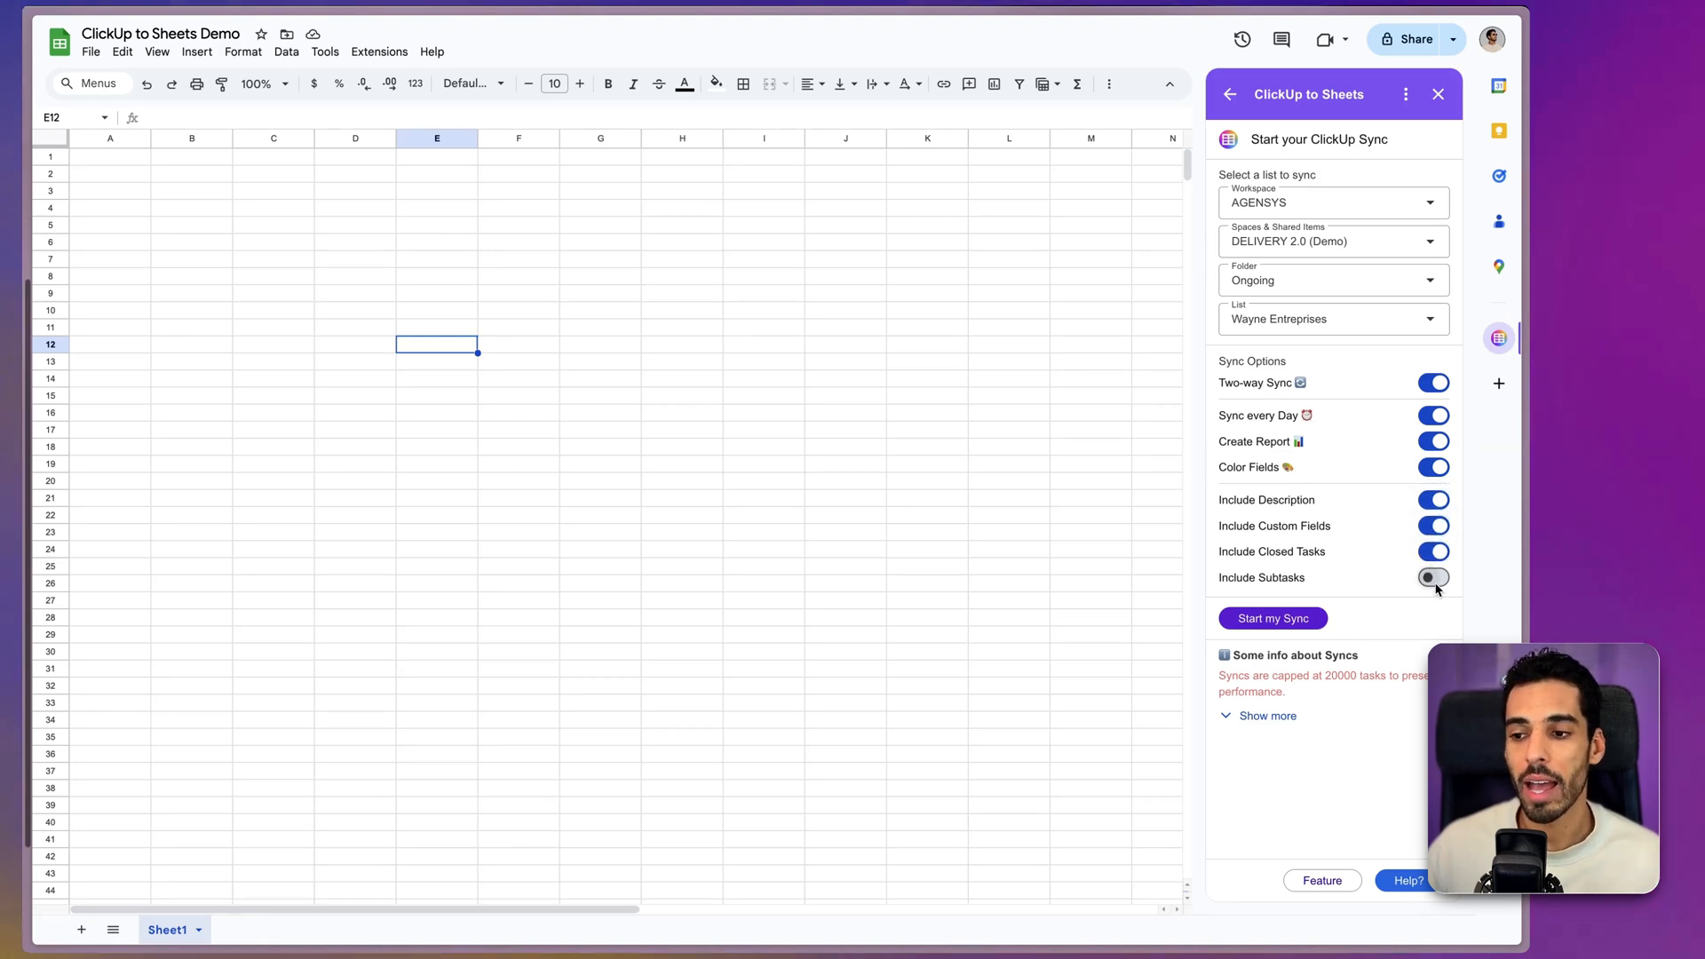
click(1433, 579)
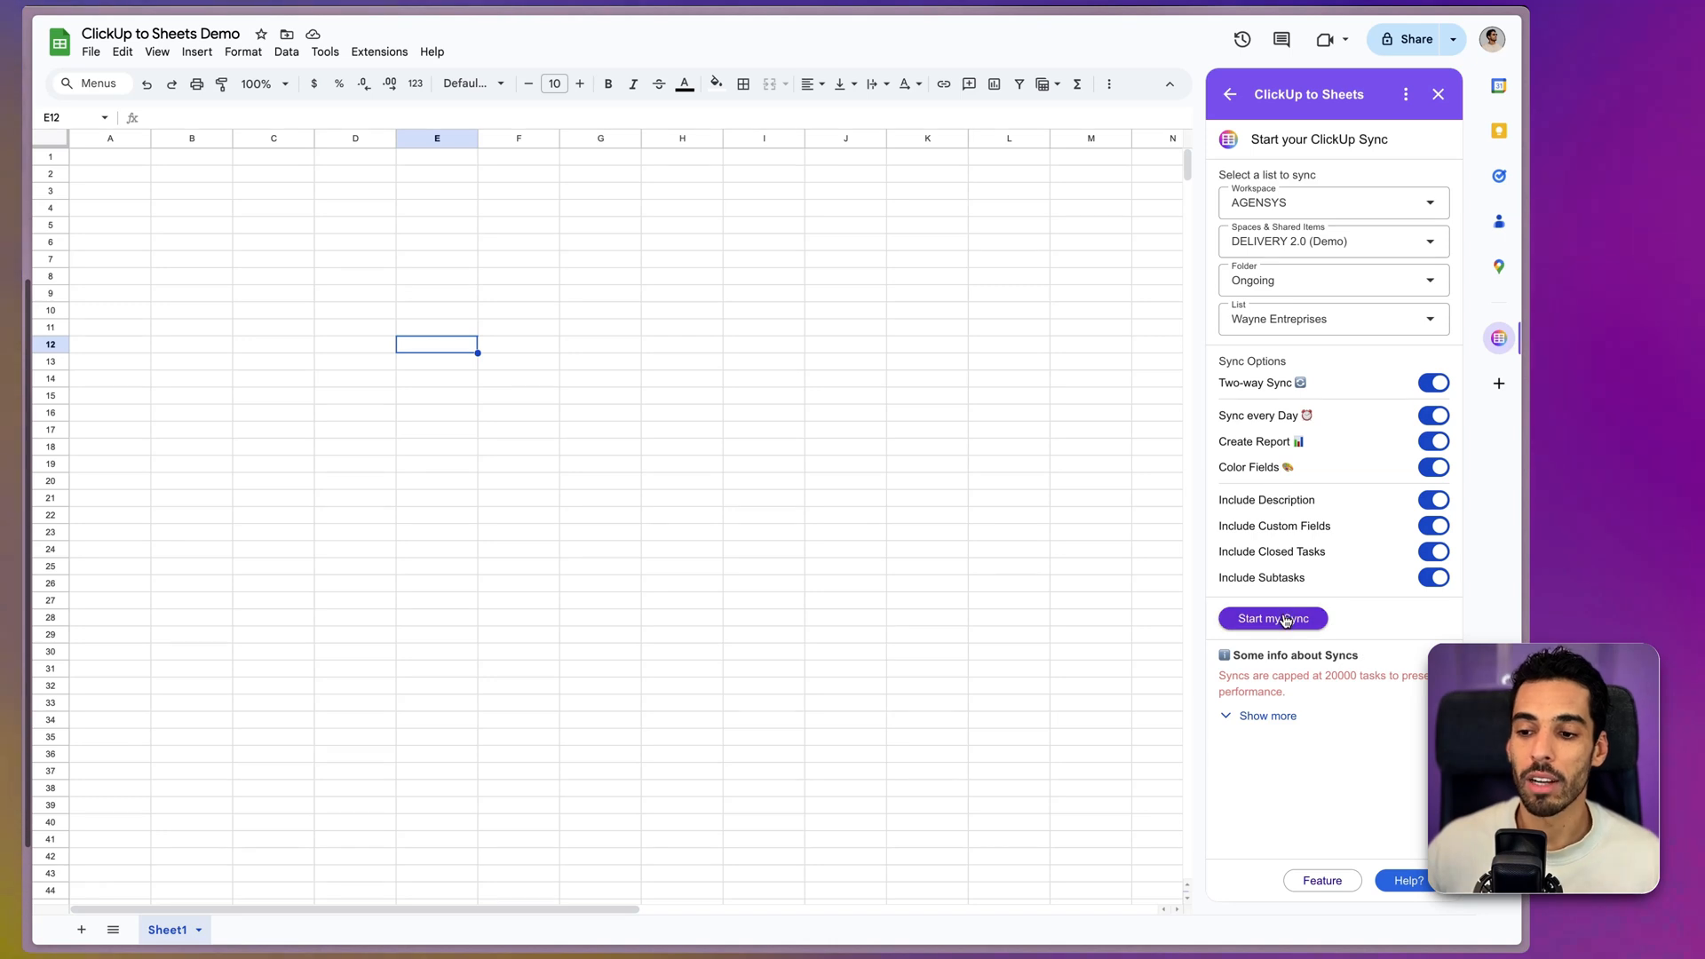
- Start the sync, agree to proceed with two-way syncing, and view the generated Wayne Entreprises task and report sheets
click(1290, 619)
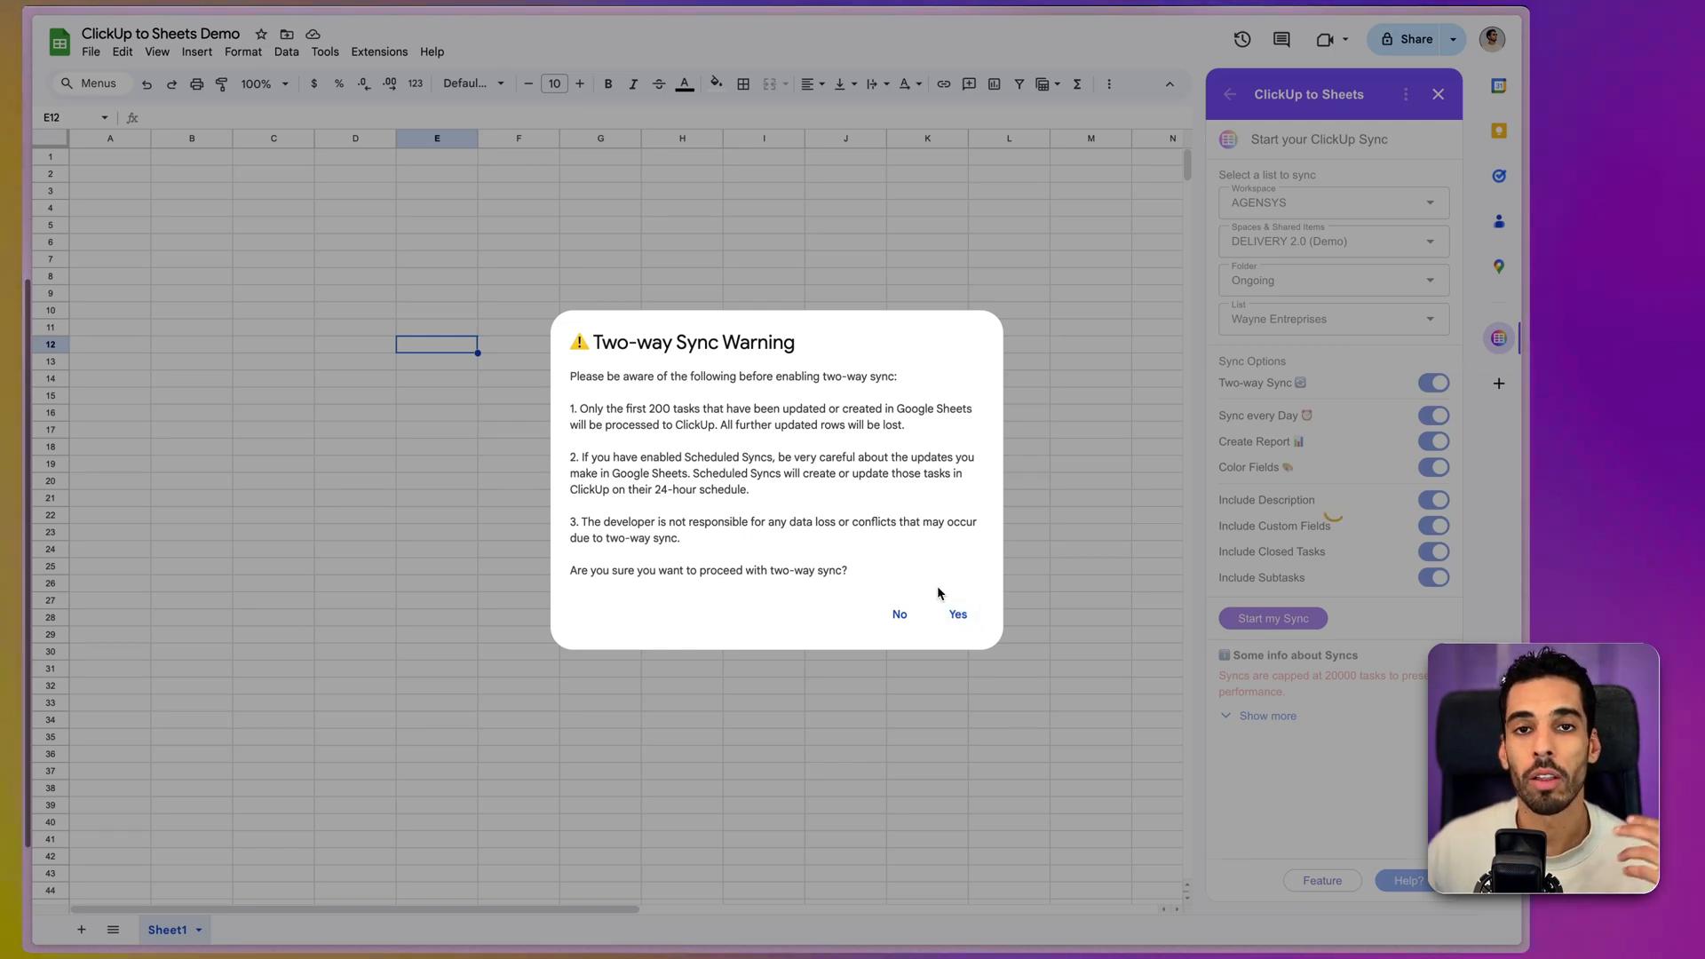
click(955, 613)
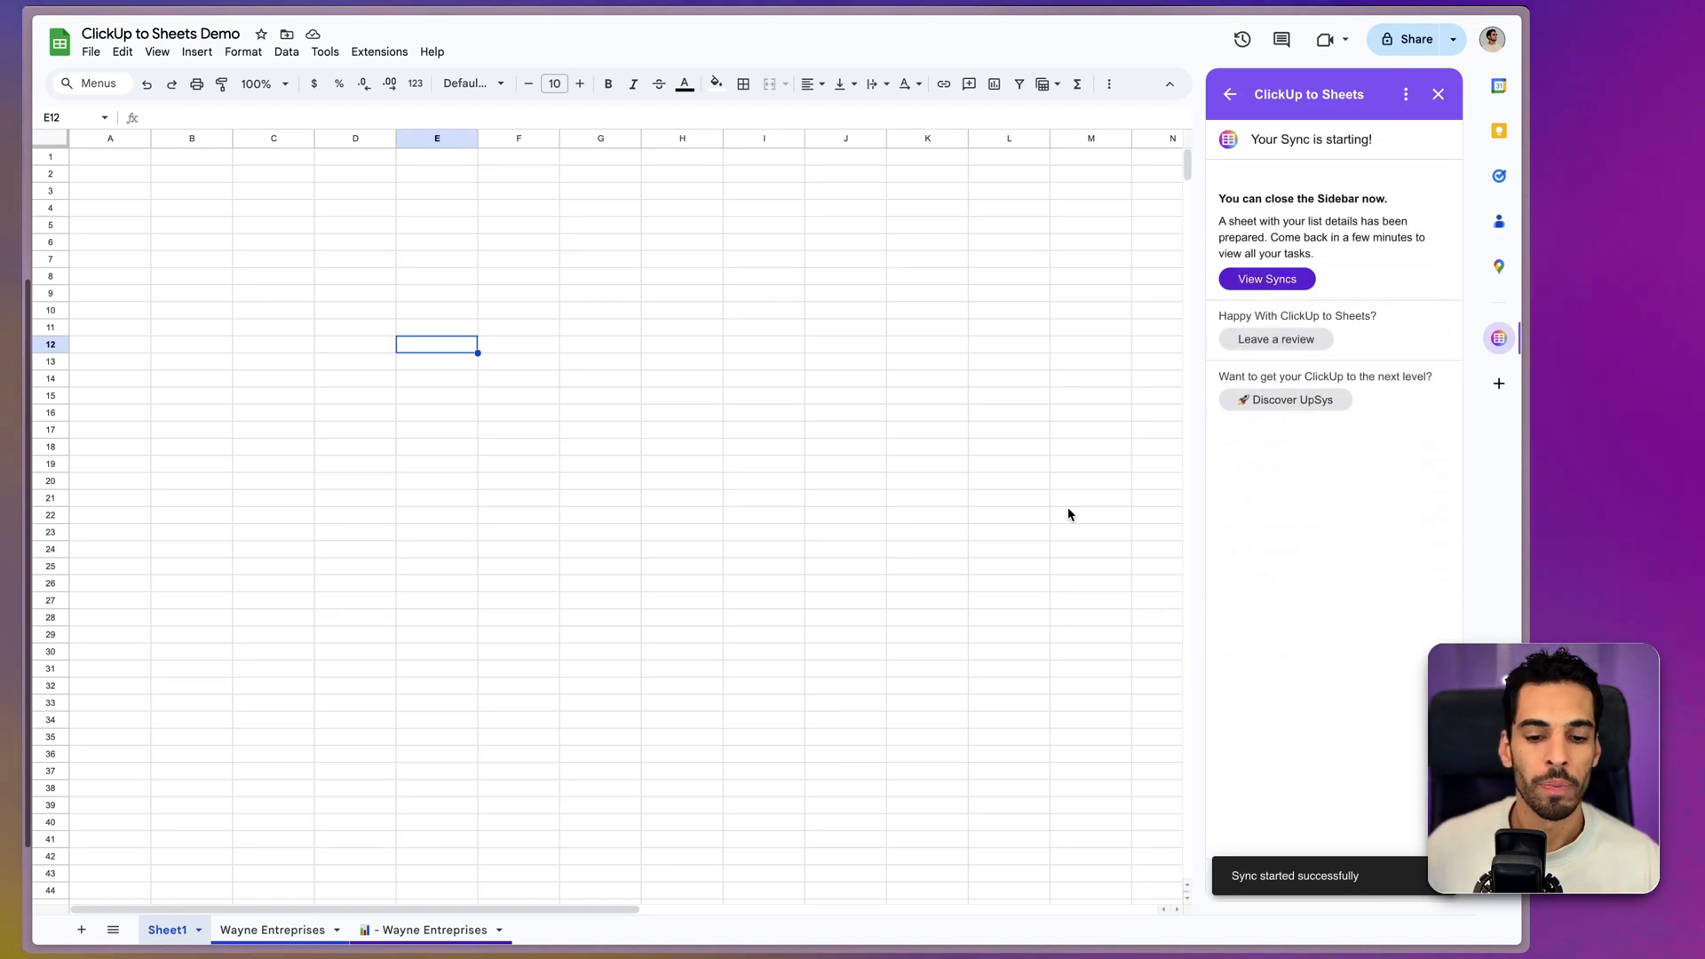
click(278, 932)
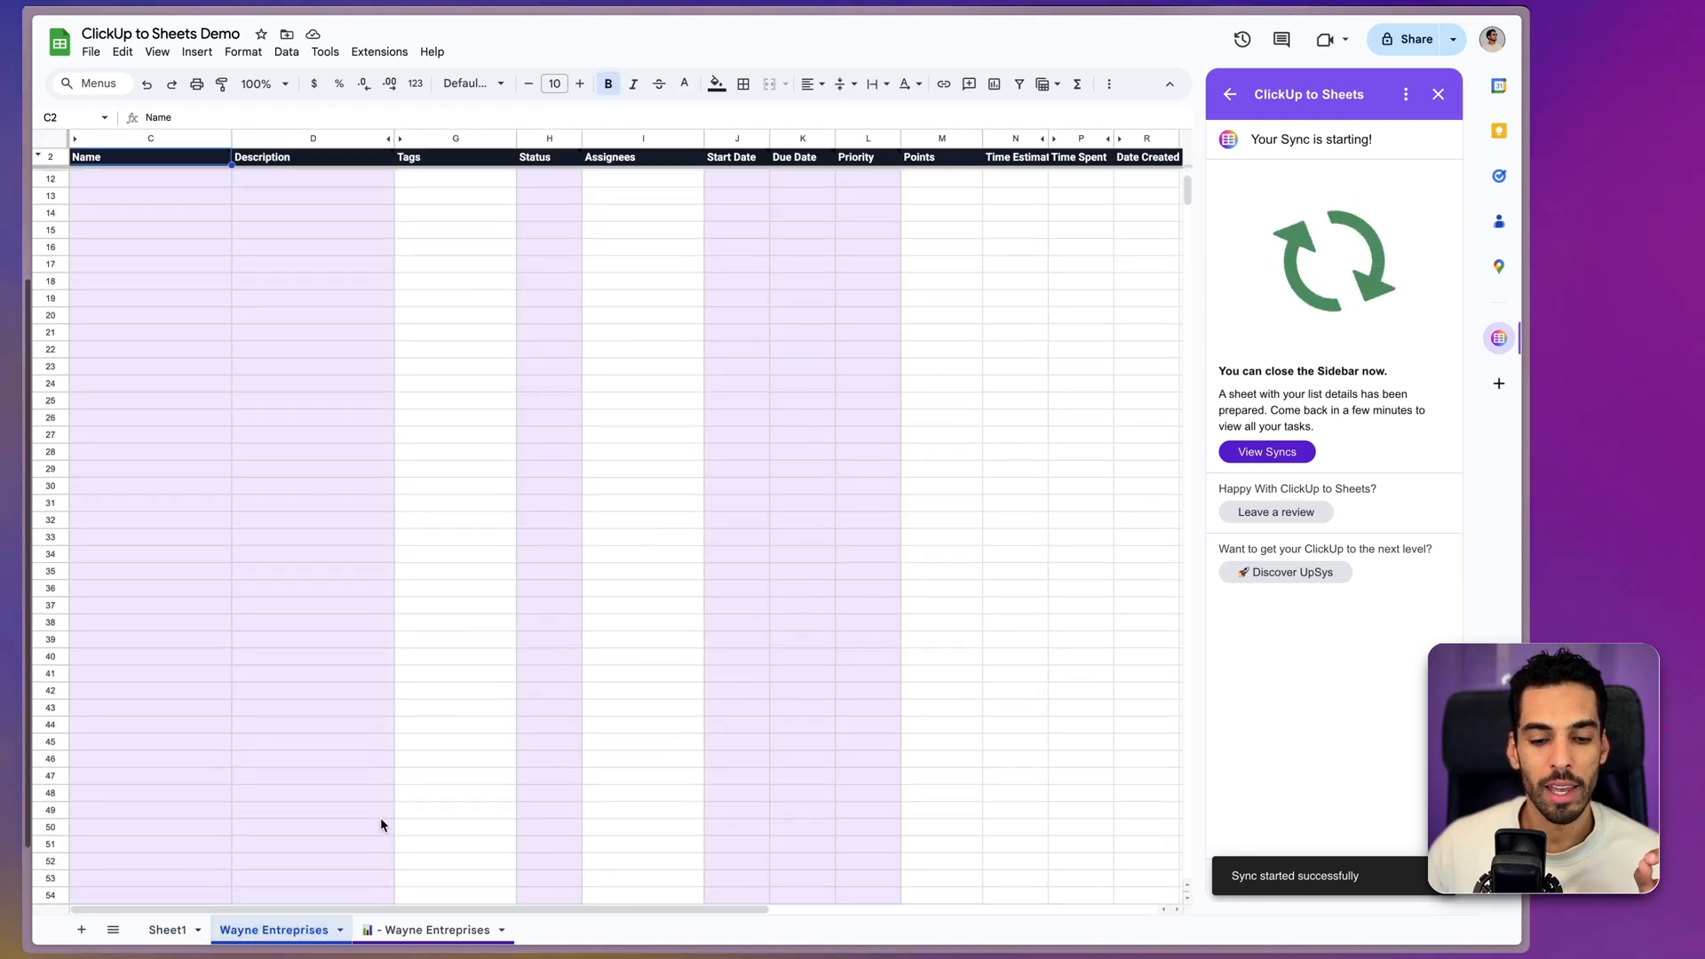
click(433, 930)
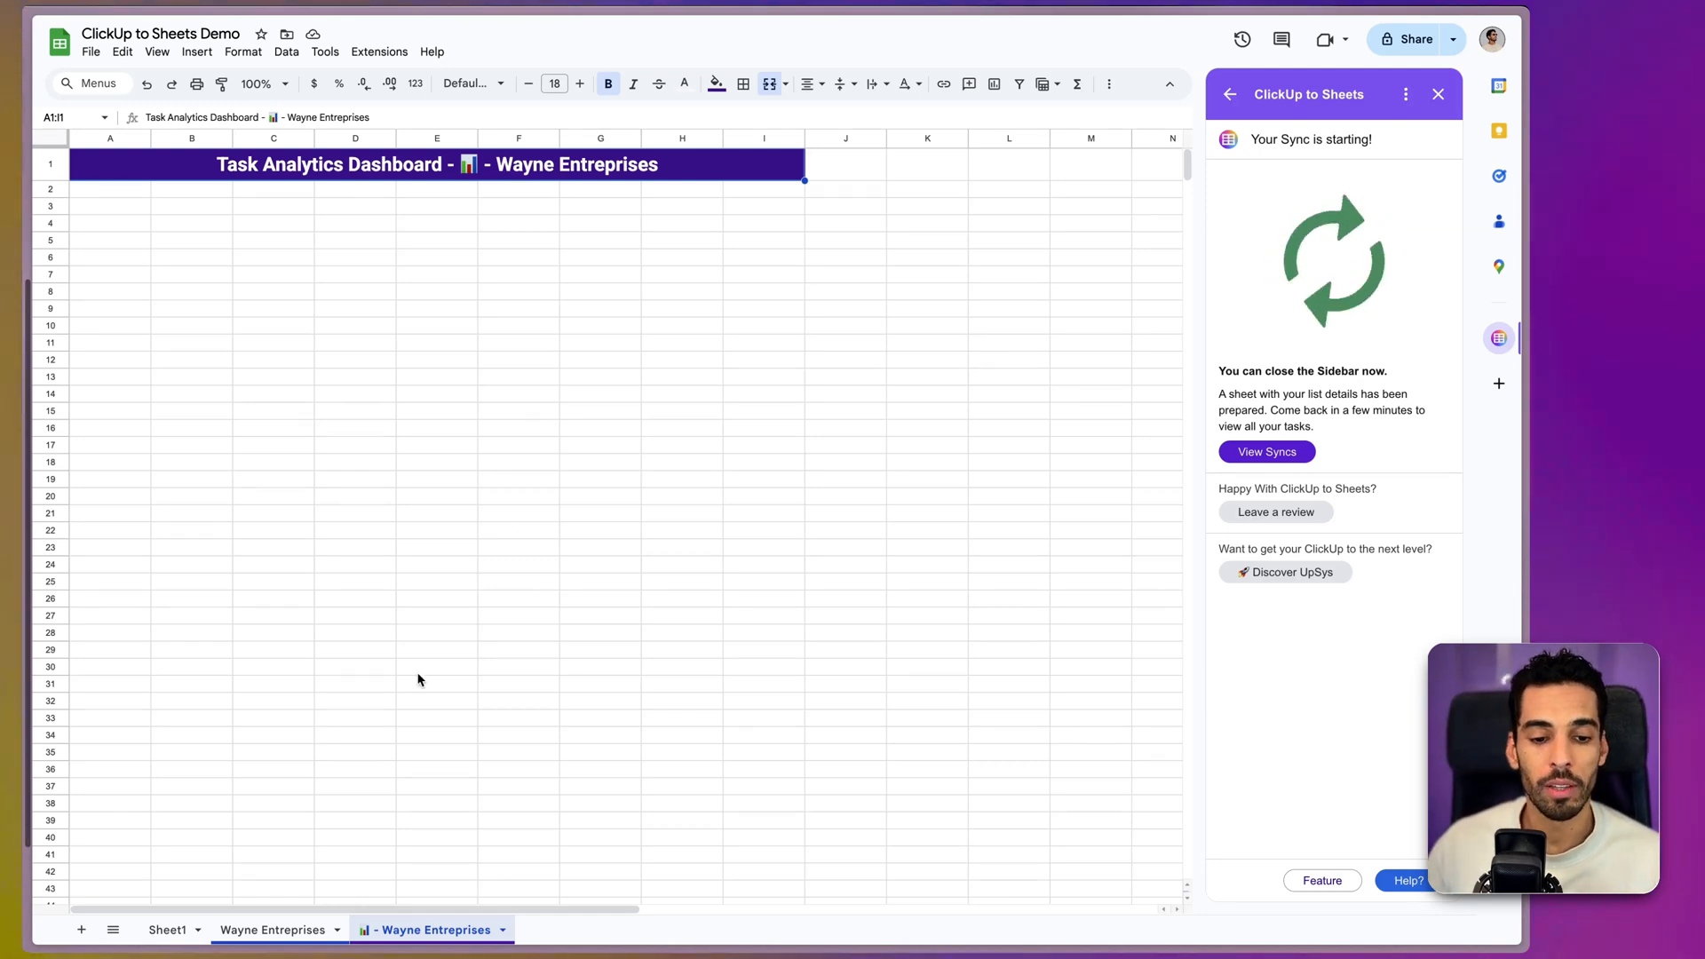
- Delete the empty Sheet1 from the spreadsheet
click(196, 929)
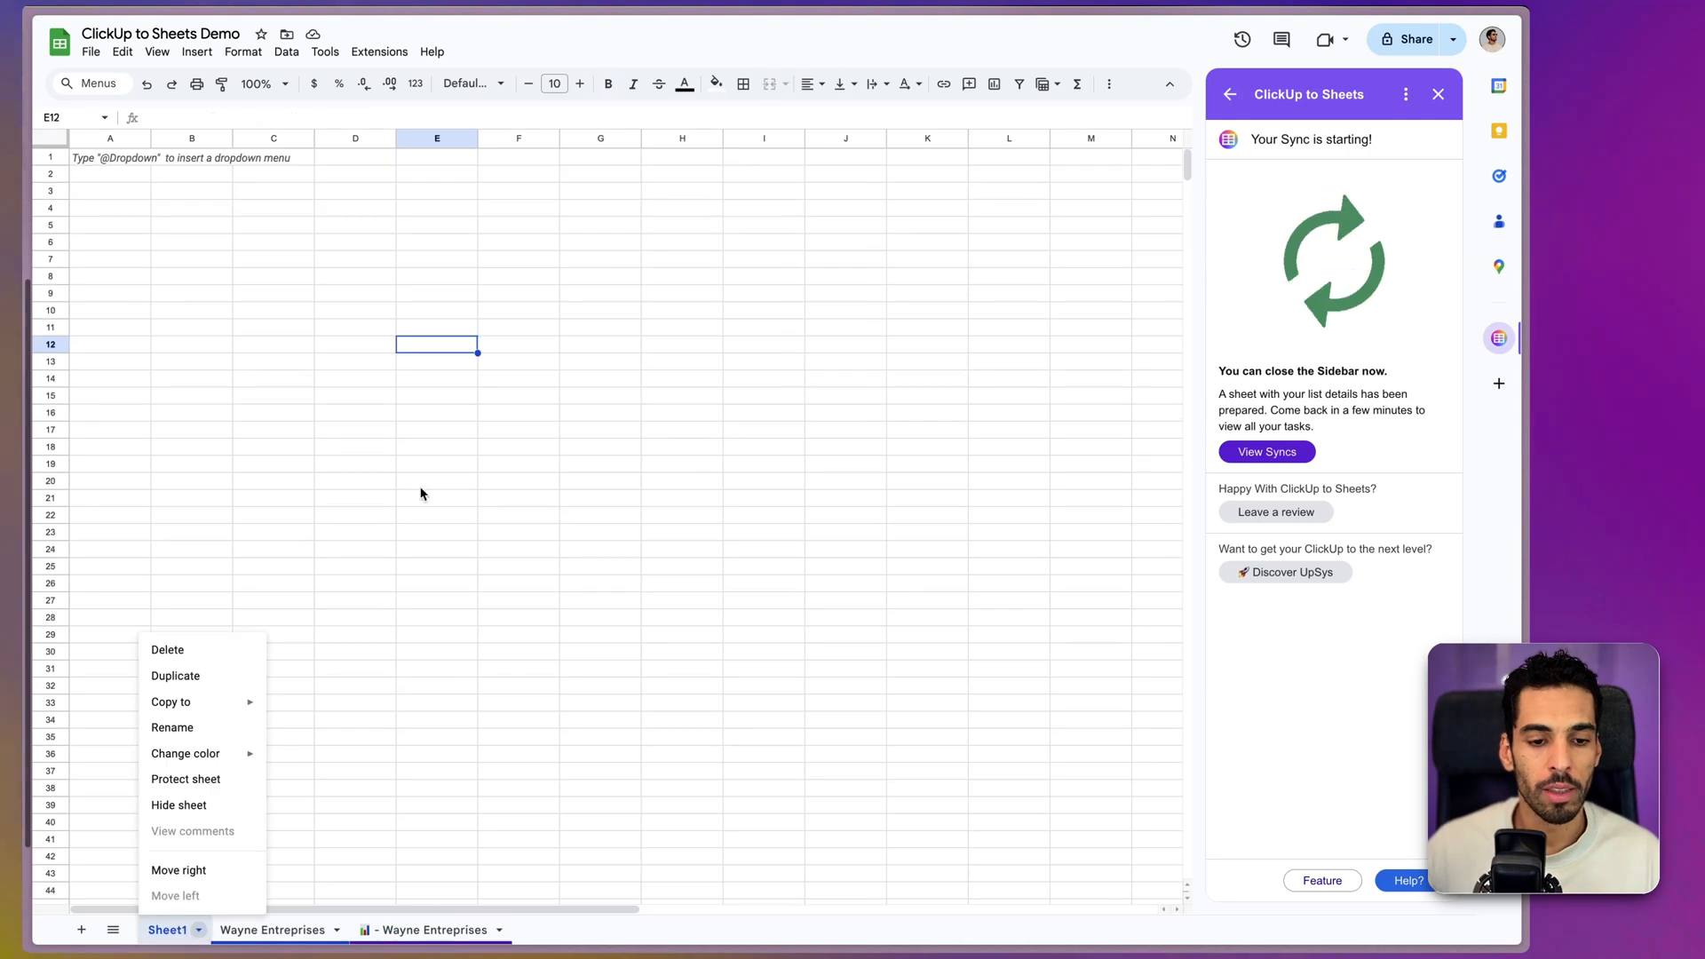
click(173, 650)
click(954, 518)
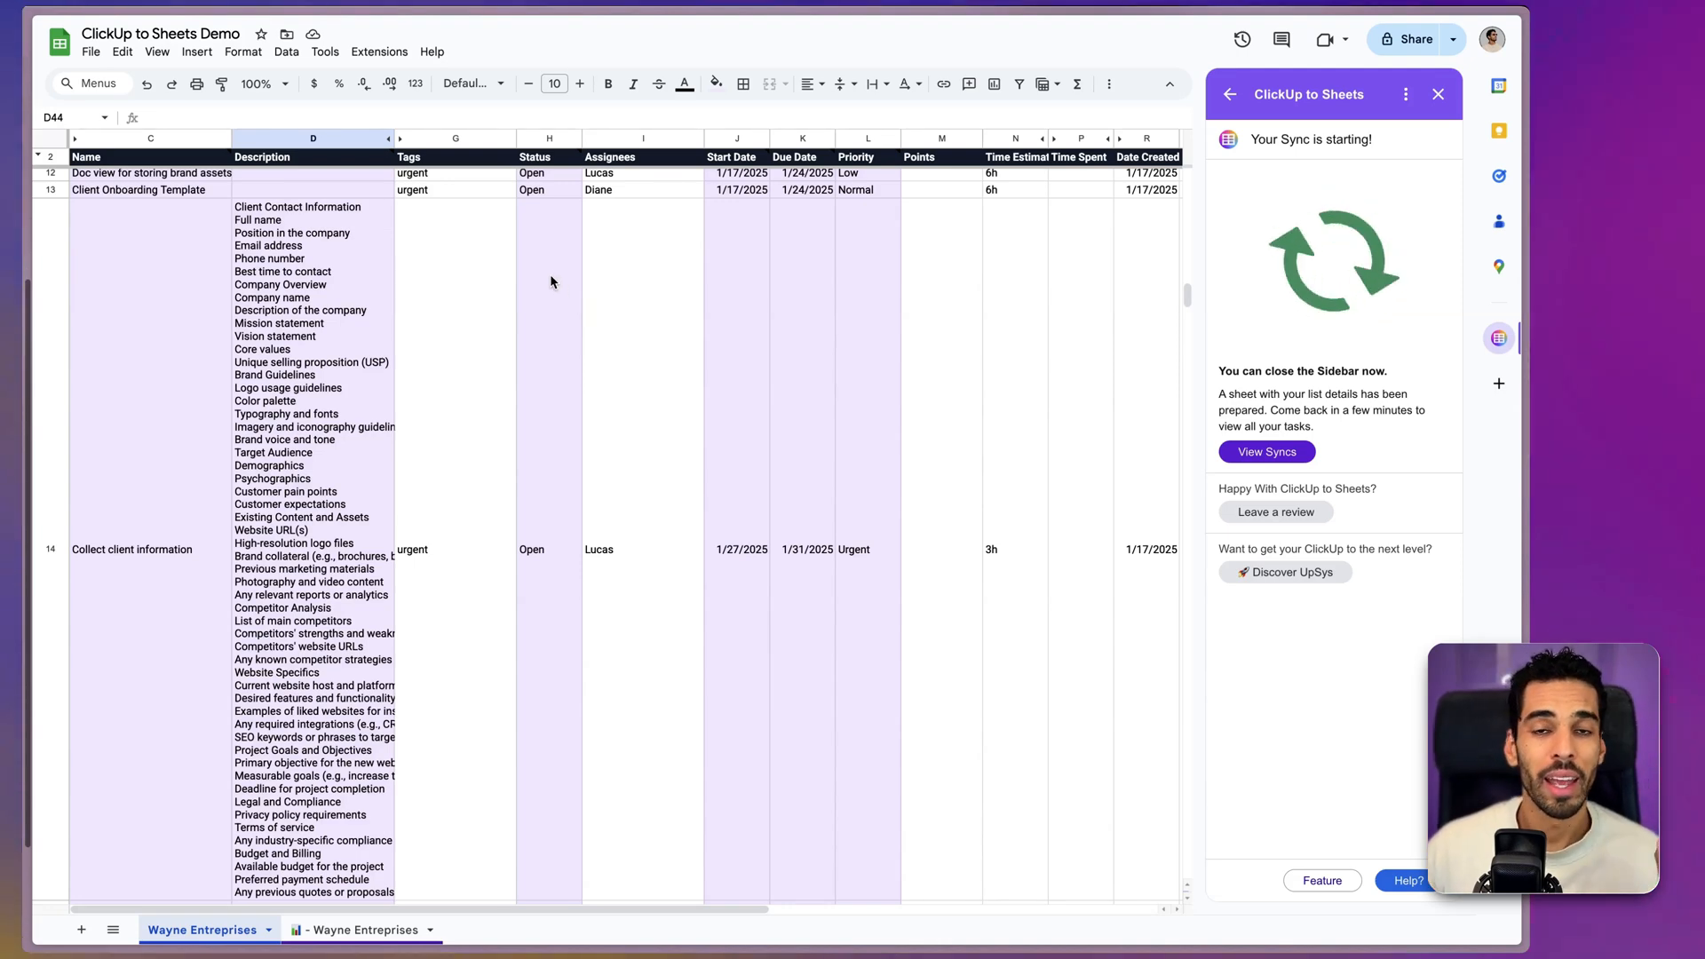
- Examine the synced tasks in the Wayne Entreprises sheet, including their descriptions, statuses, dates and priorities
scroll(550, 412, down, 15)
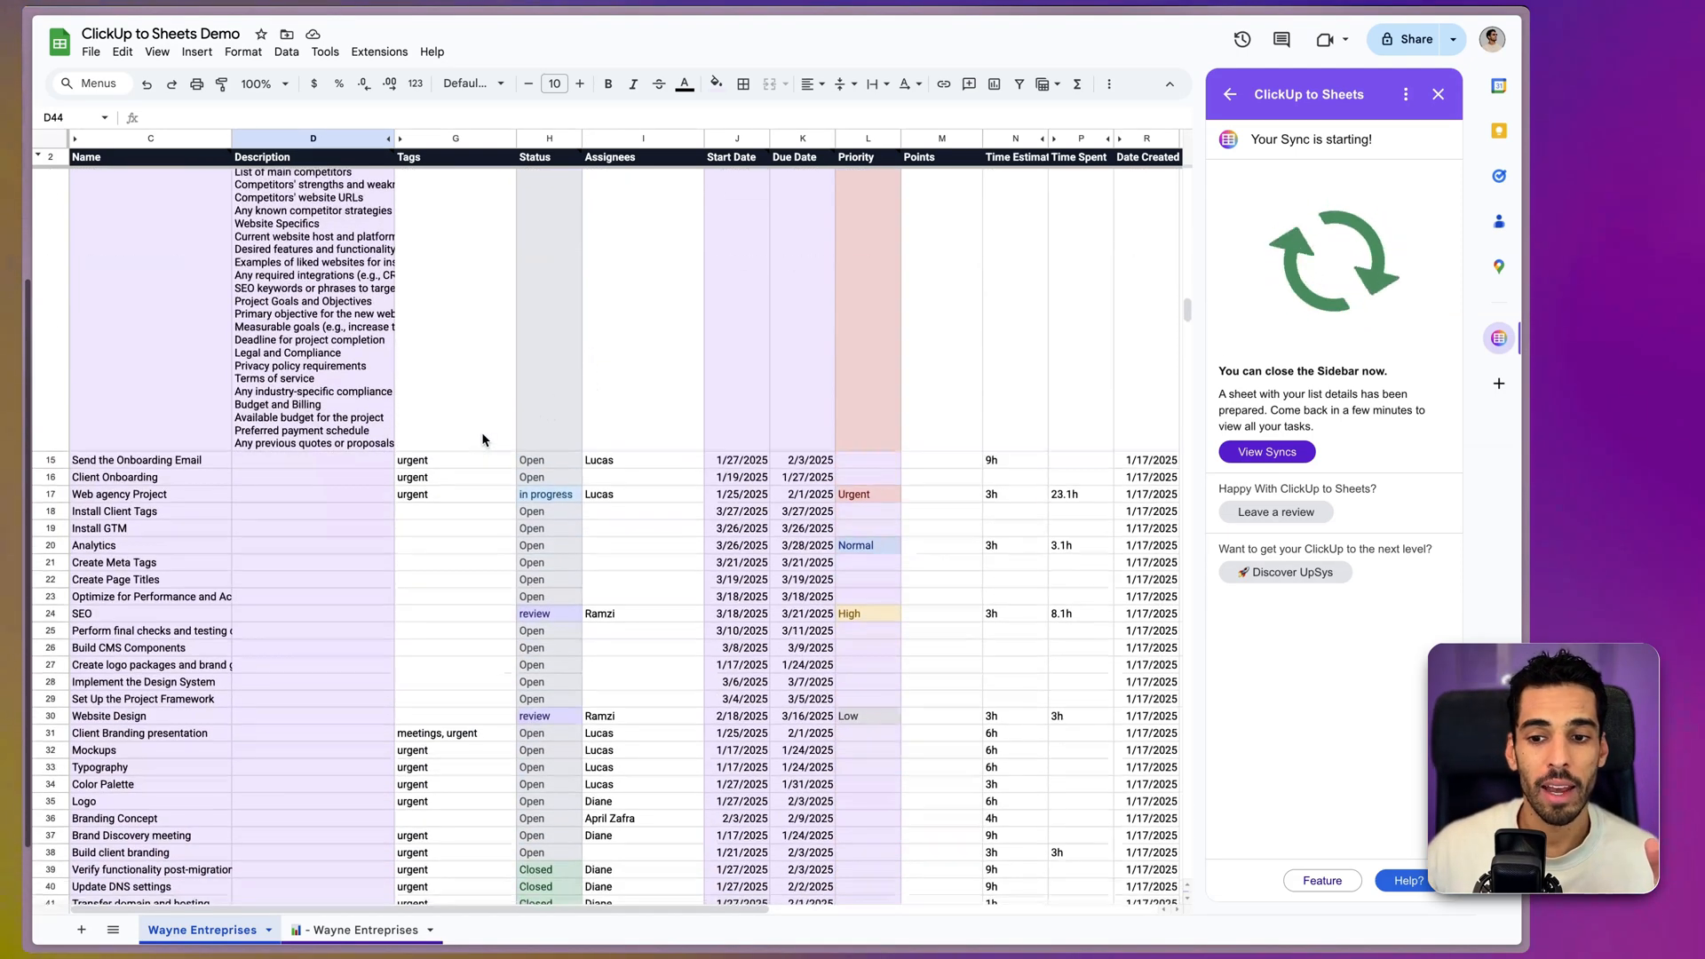
scroll(557, 446, up, 20)
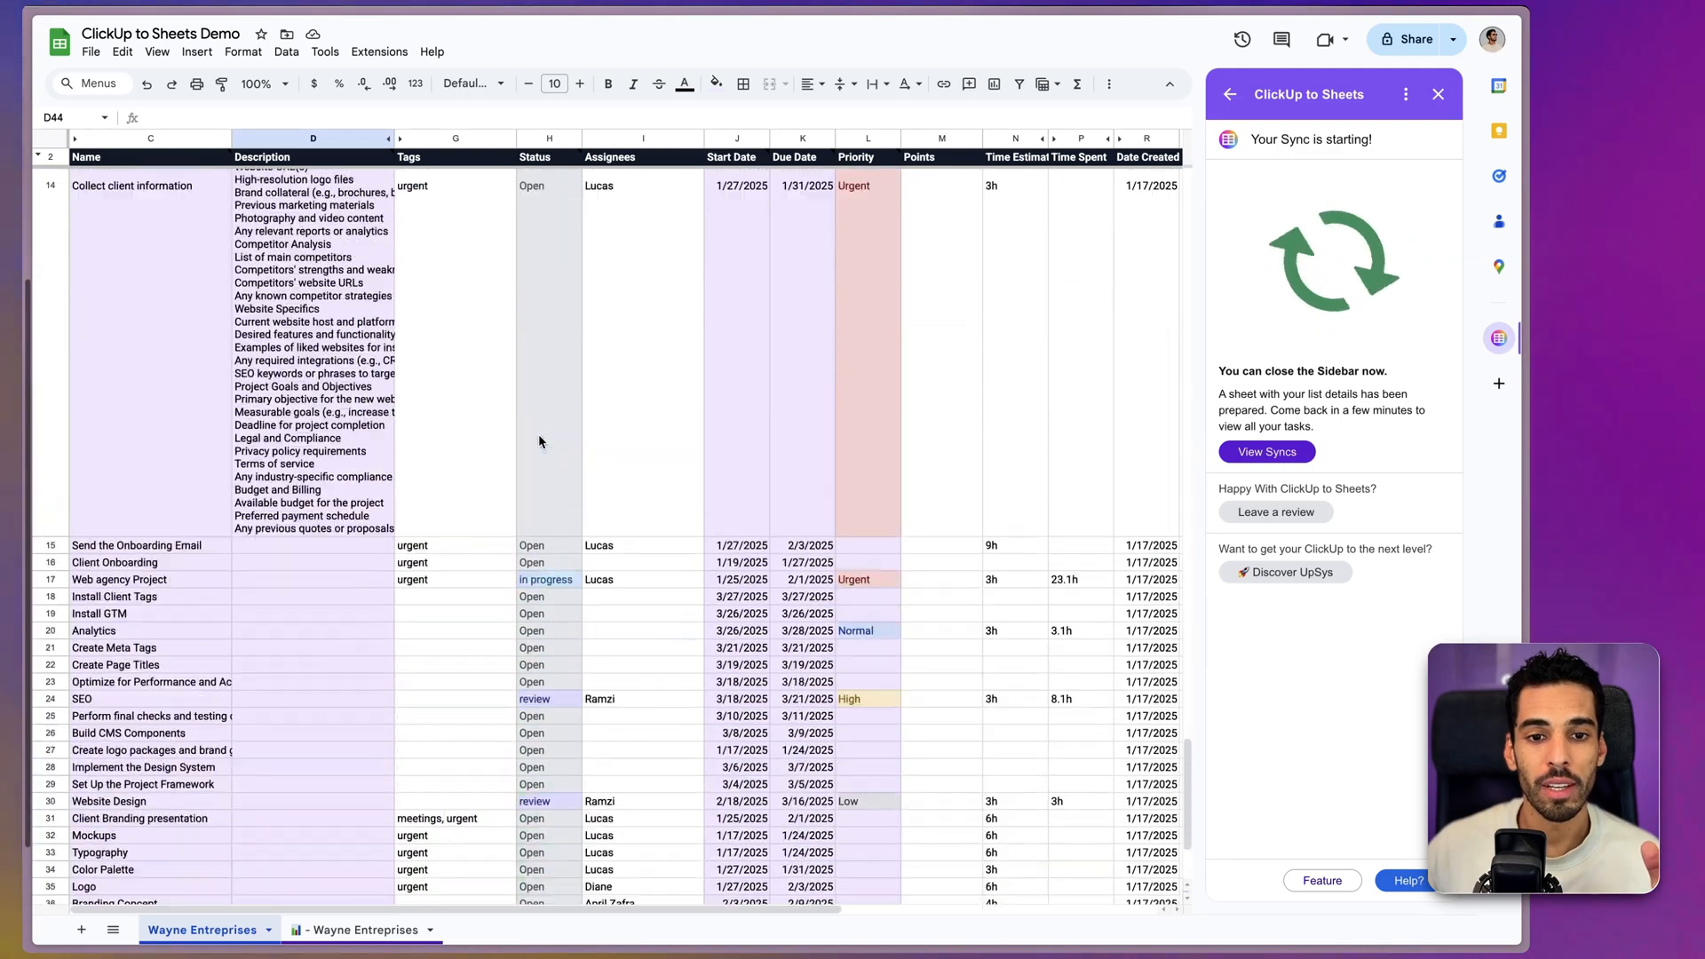
scroll(600, 402, up, 8)
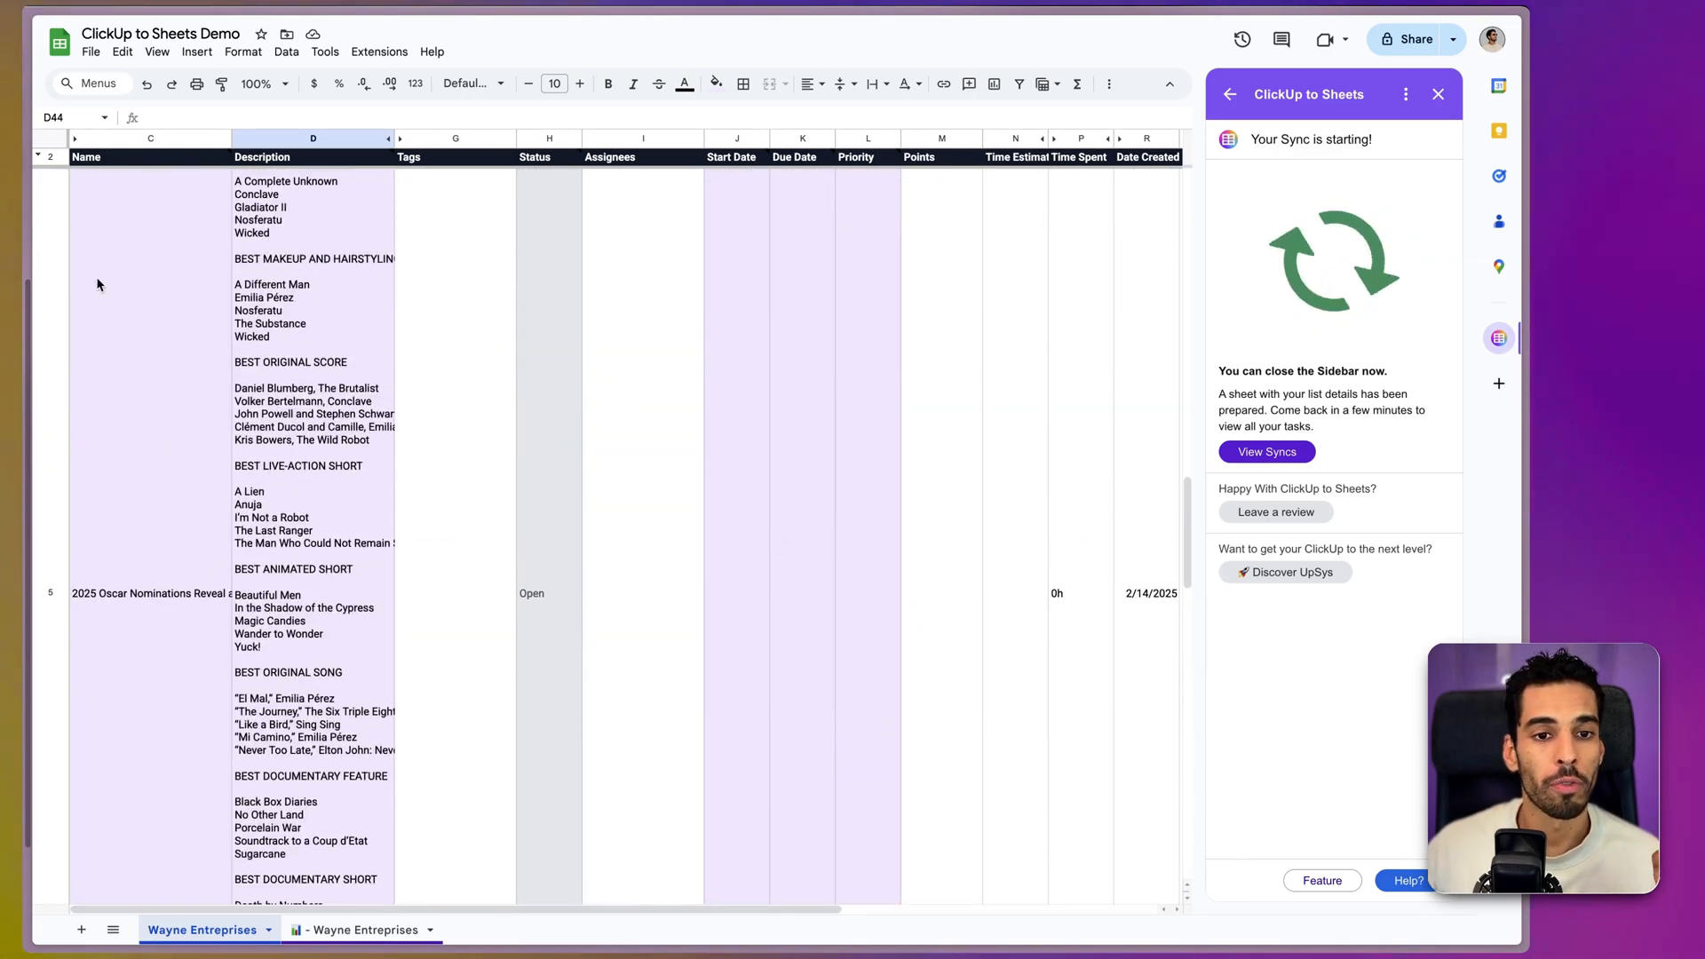
scroll(200, 311, down, 8)
scroll(199, 315, down, 10)
scroll(182, 333, up, 8)
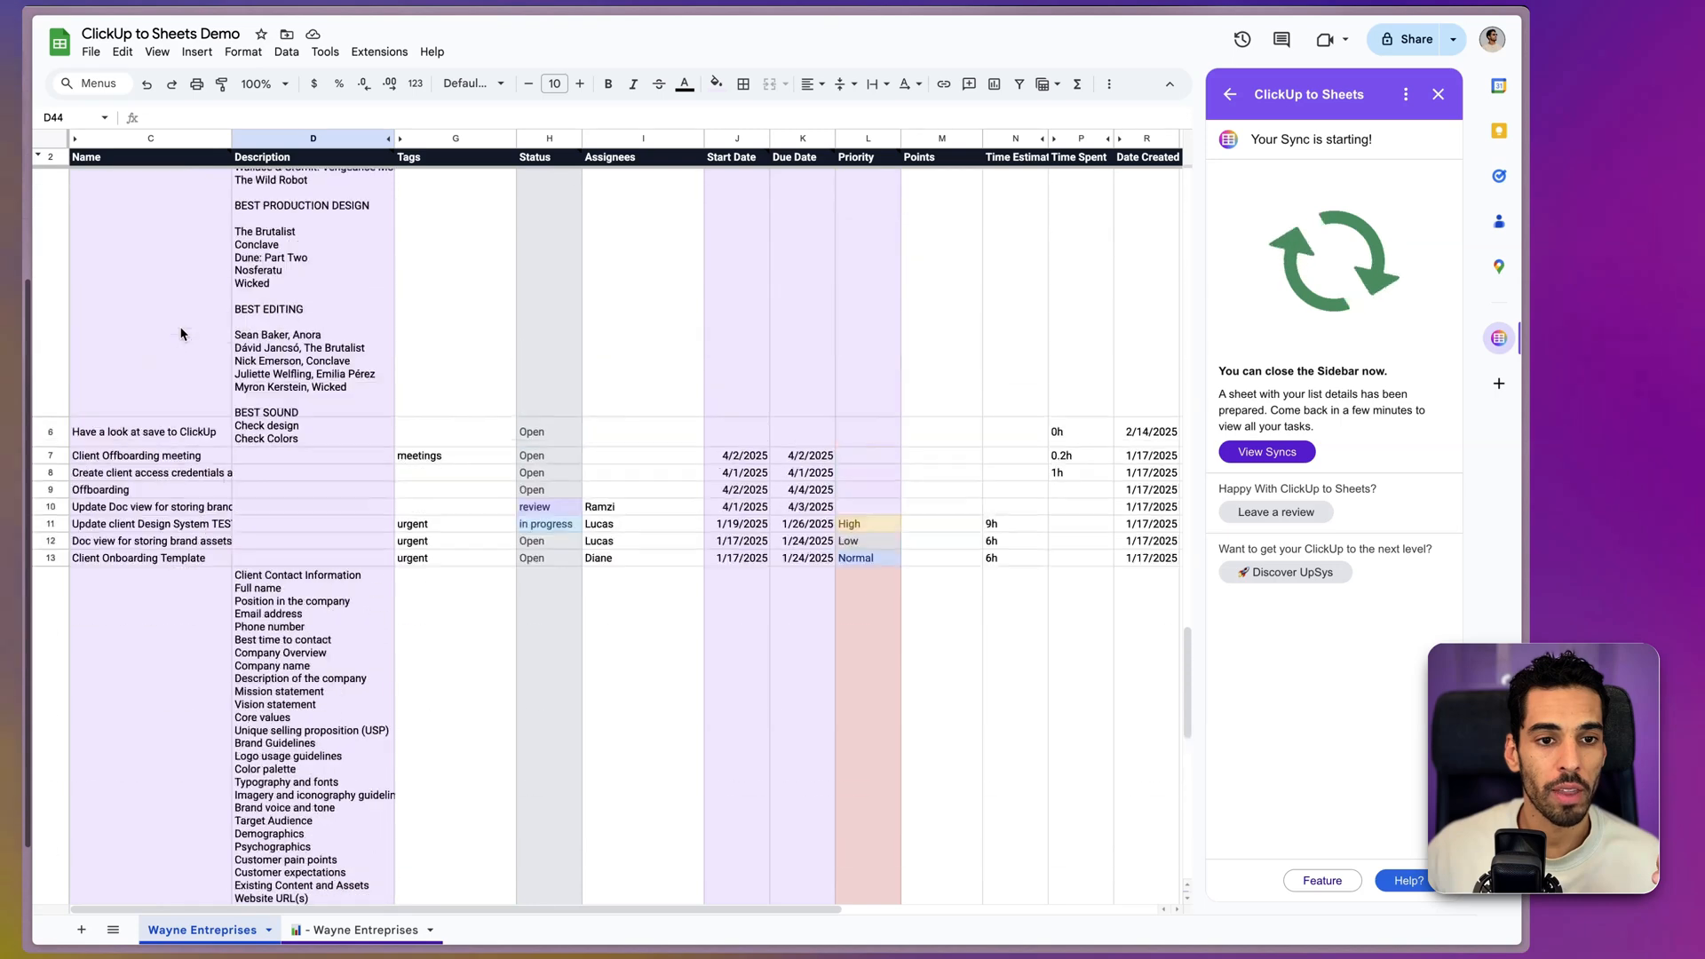
scroll(133, 400, up, 8)
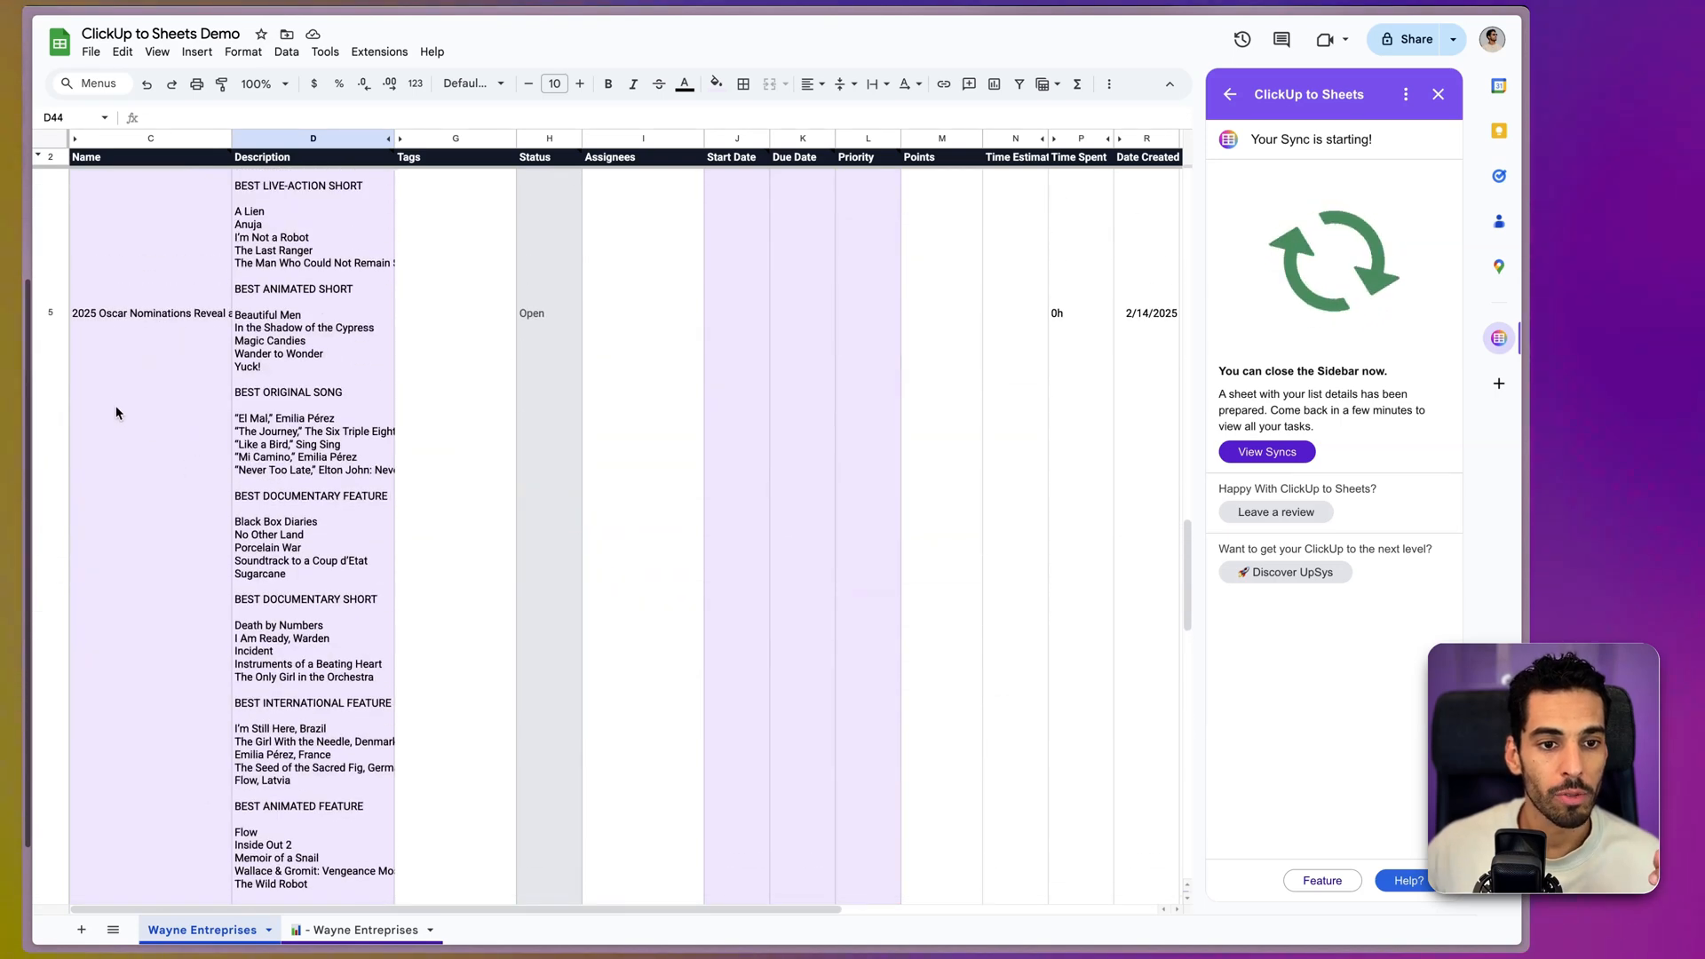
scroll(115, 368, down, 15)
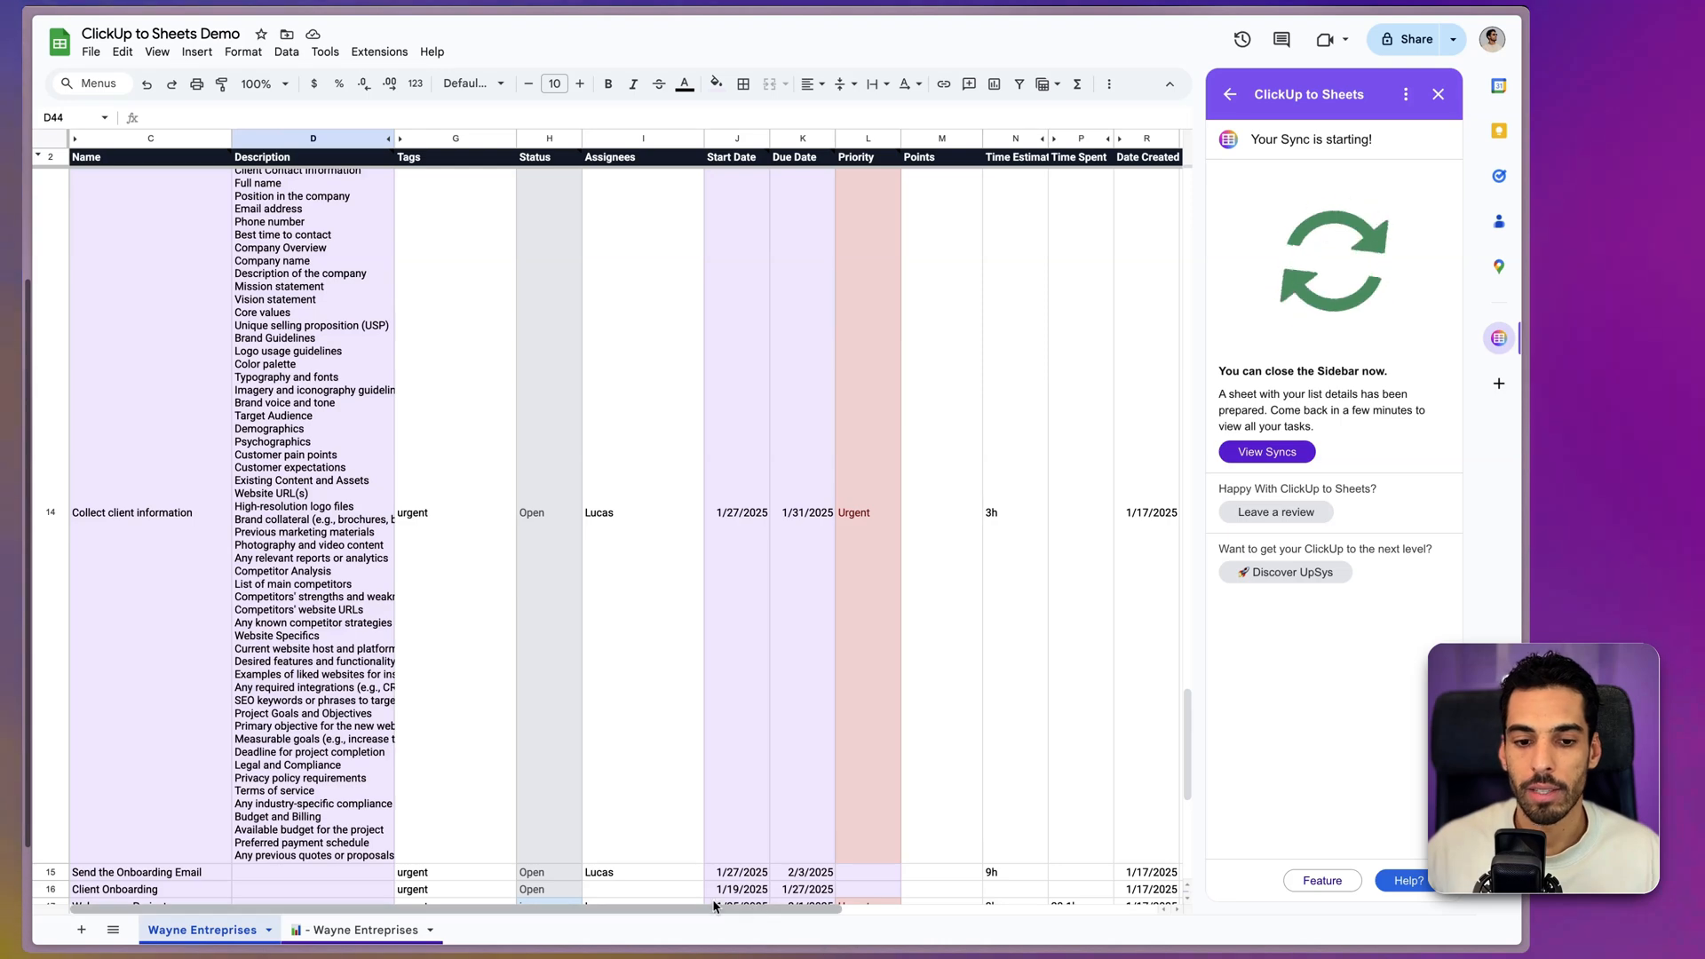
- Hide the Description column in the Wayne Entreprises sheet
right_click(315, 138)
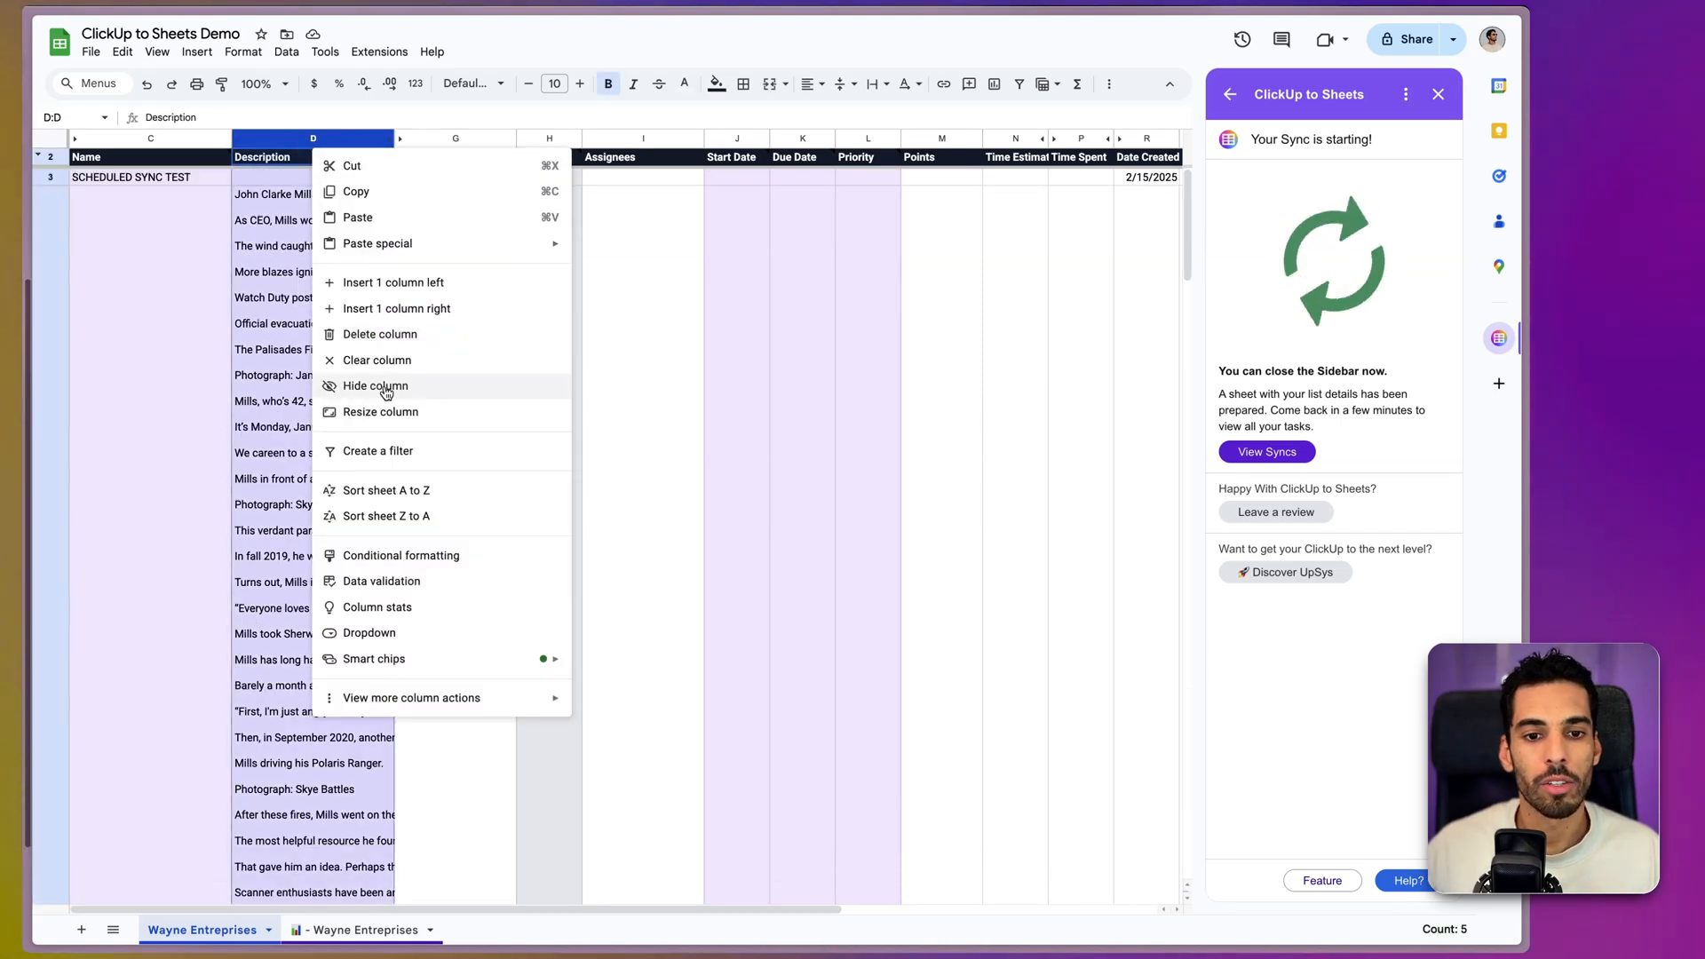
click(382, 386)
click(954, 559)
click(630, 534)
scroll(630, 533, down, 1)
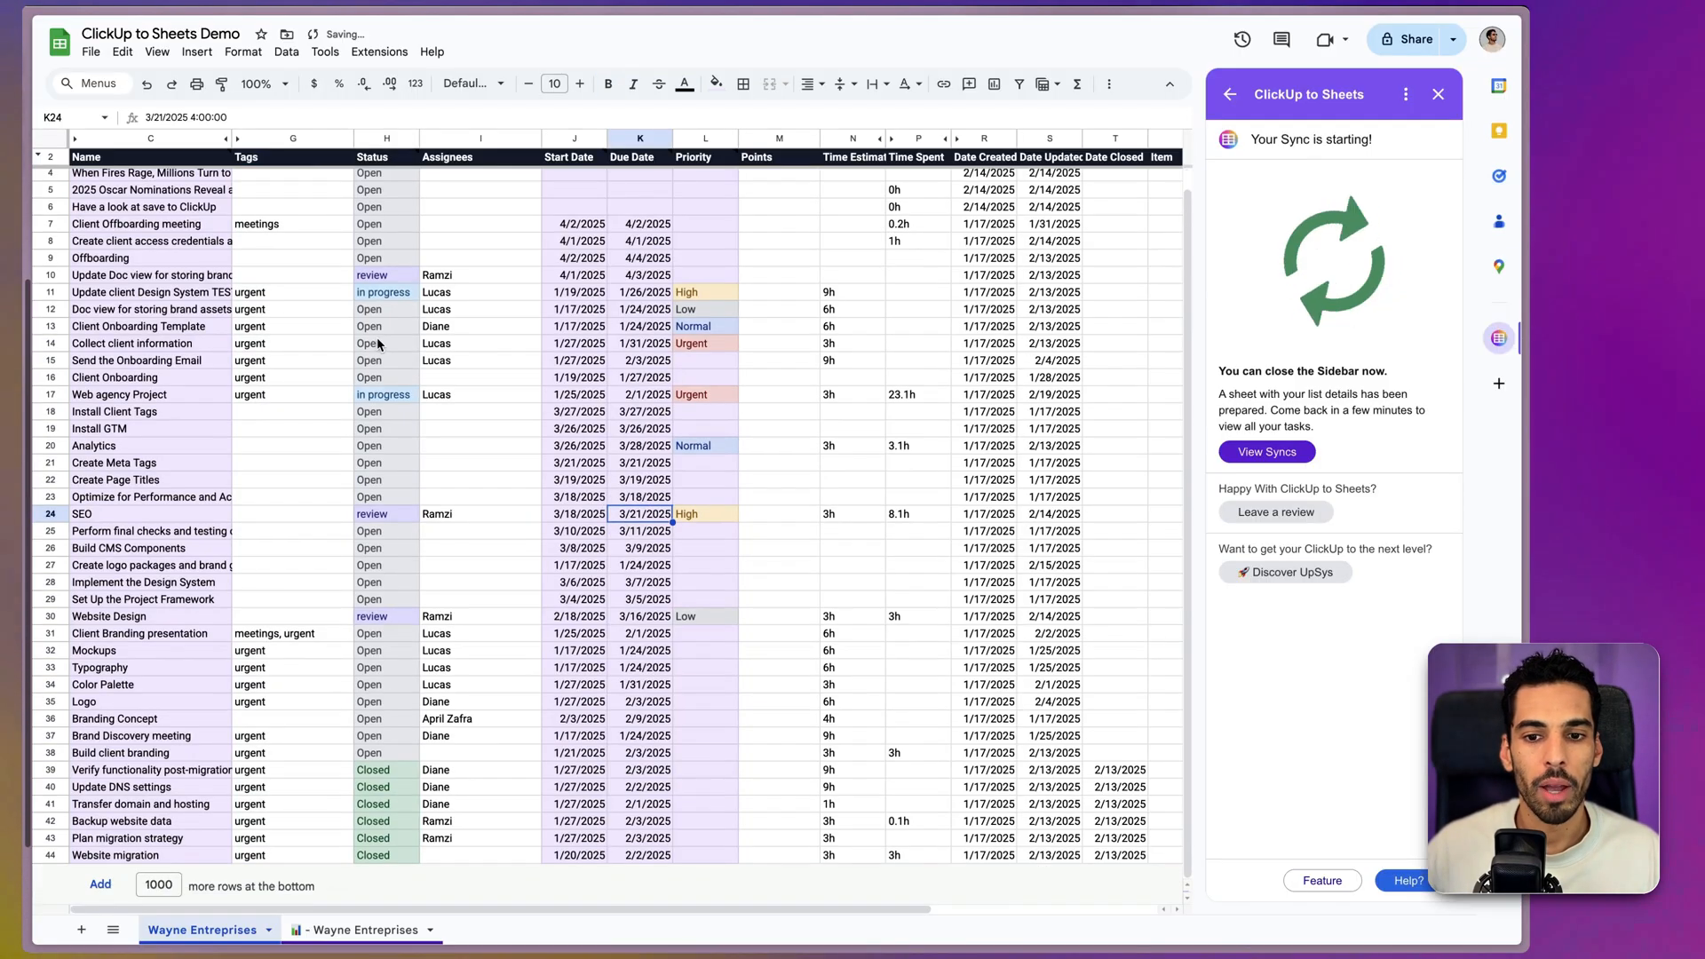
- Look through the synced task rows and locate the Create Meta Tags task in the Name column
scroll(222, 442, up, 1)
scroll(281, 433, down, 1)
scroll(291, 424, up, 1)
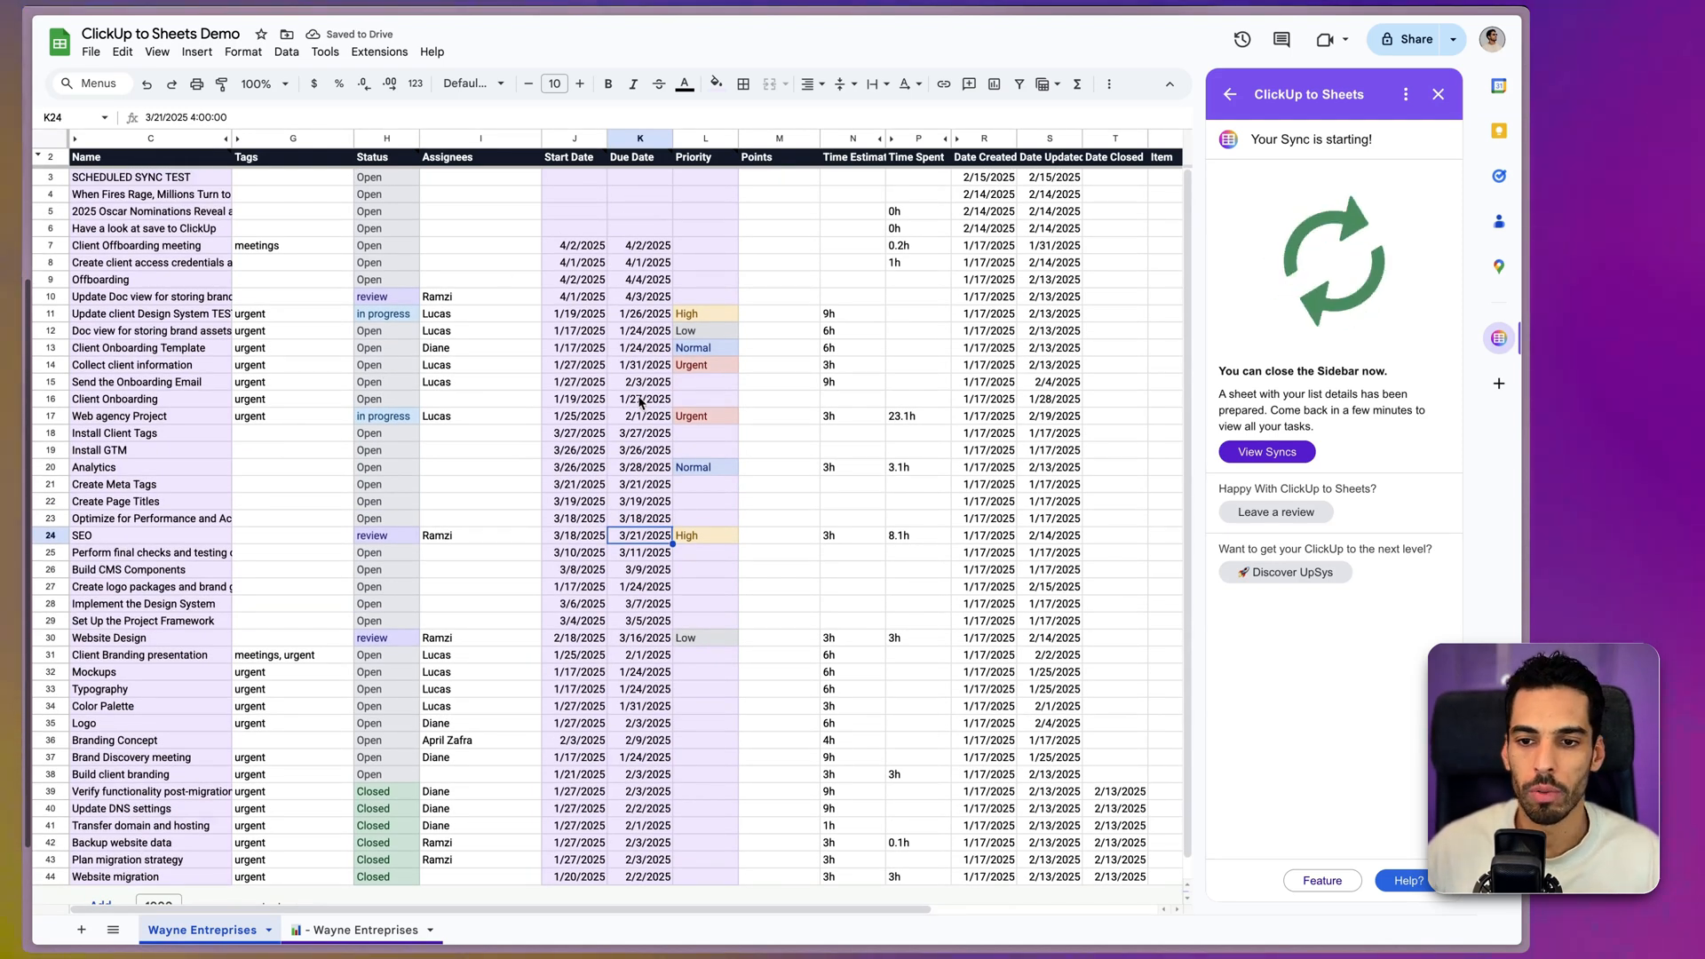
scroll(458, 483, down, 1)
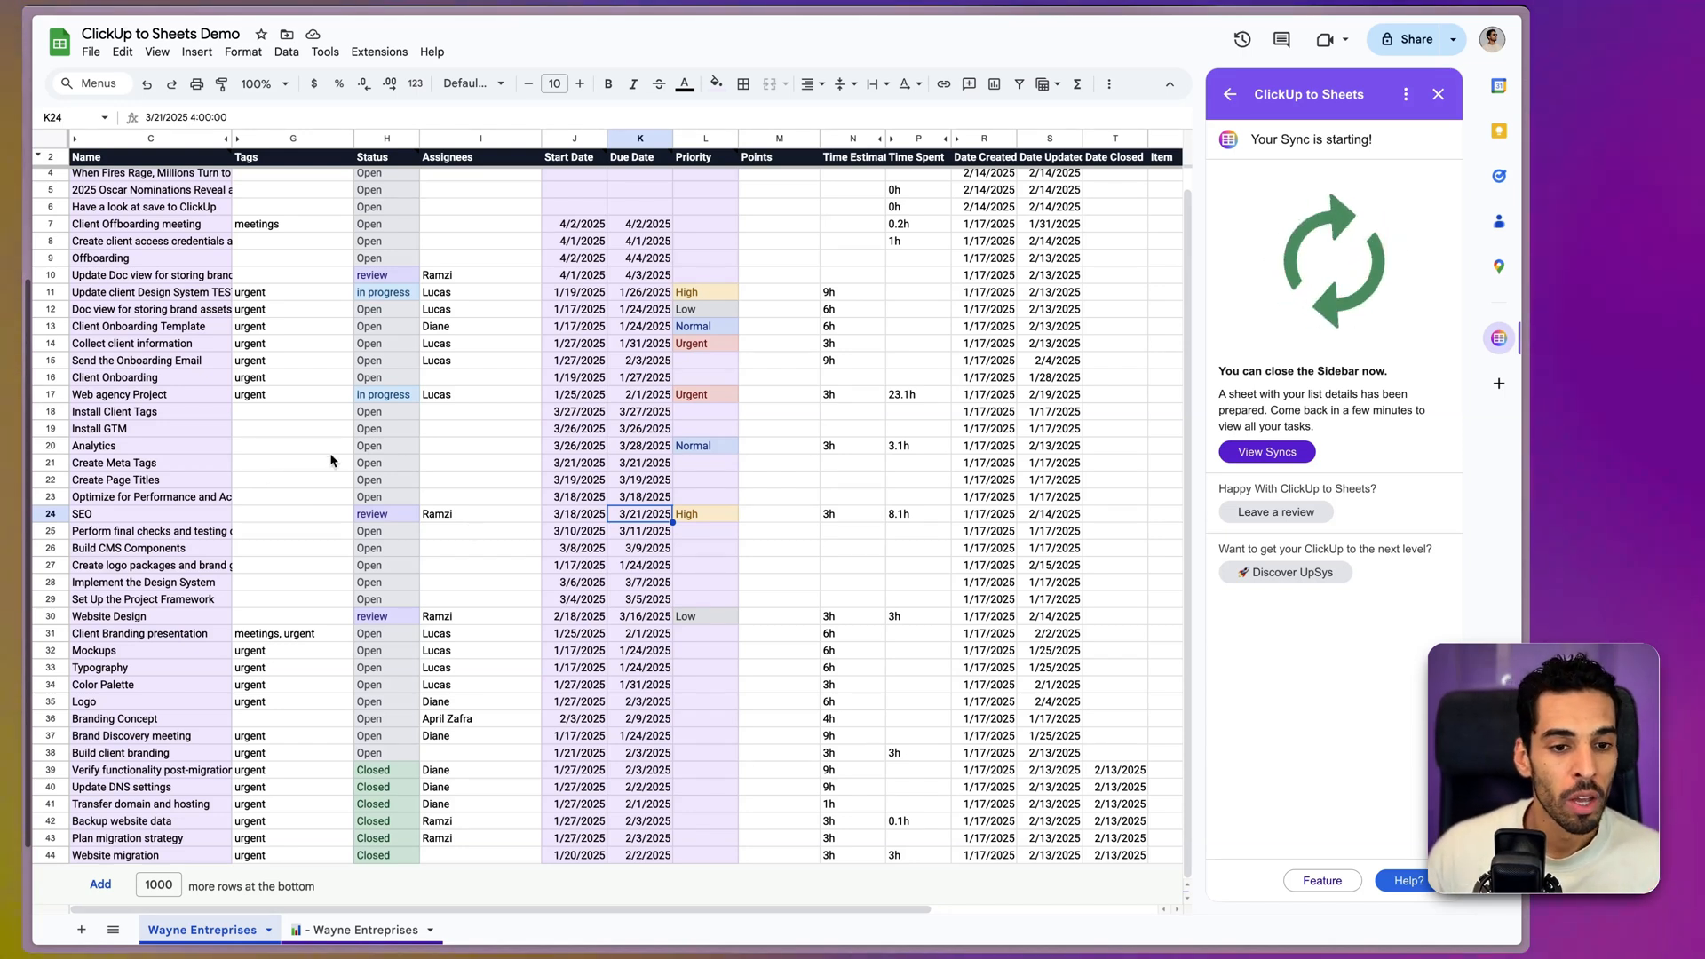
click(102, 445)
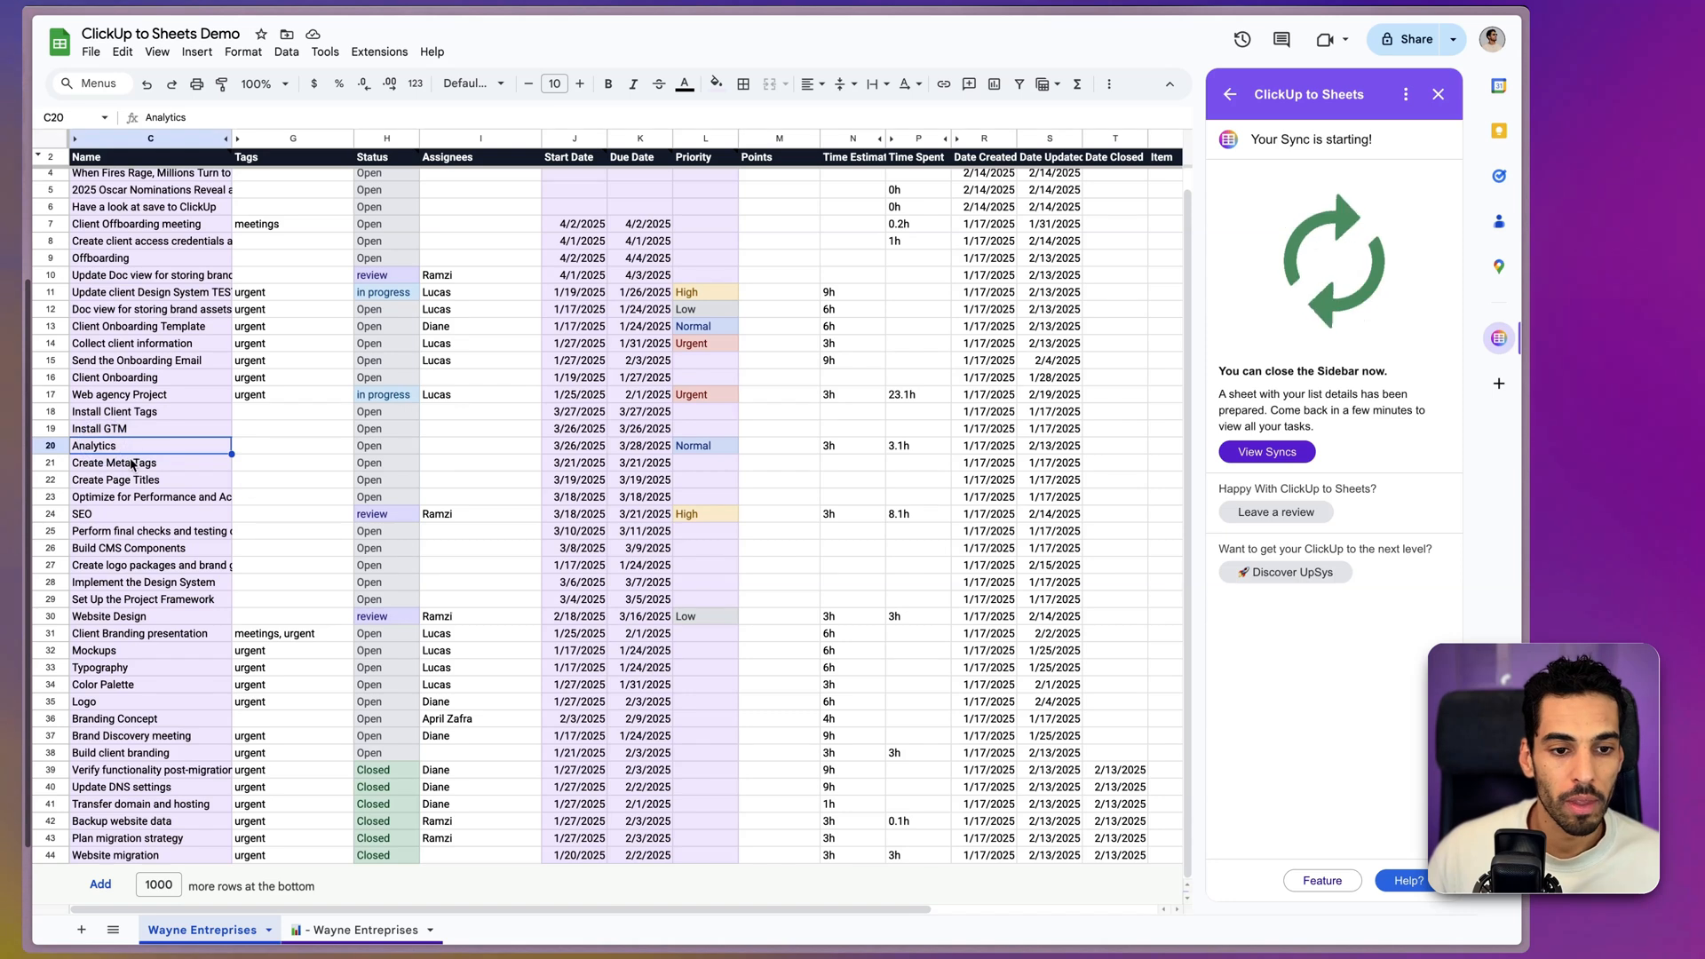
click(129, 469)
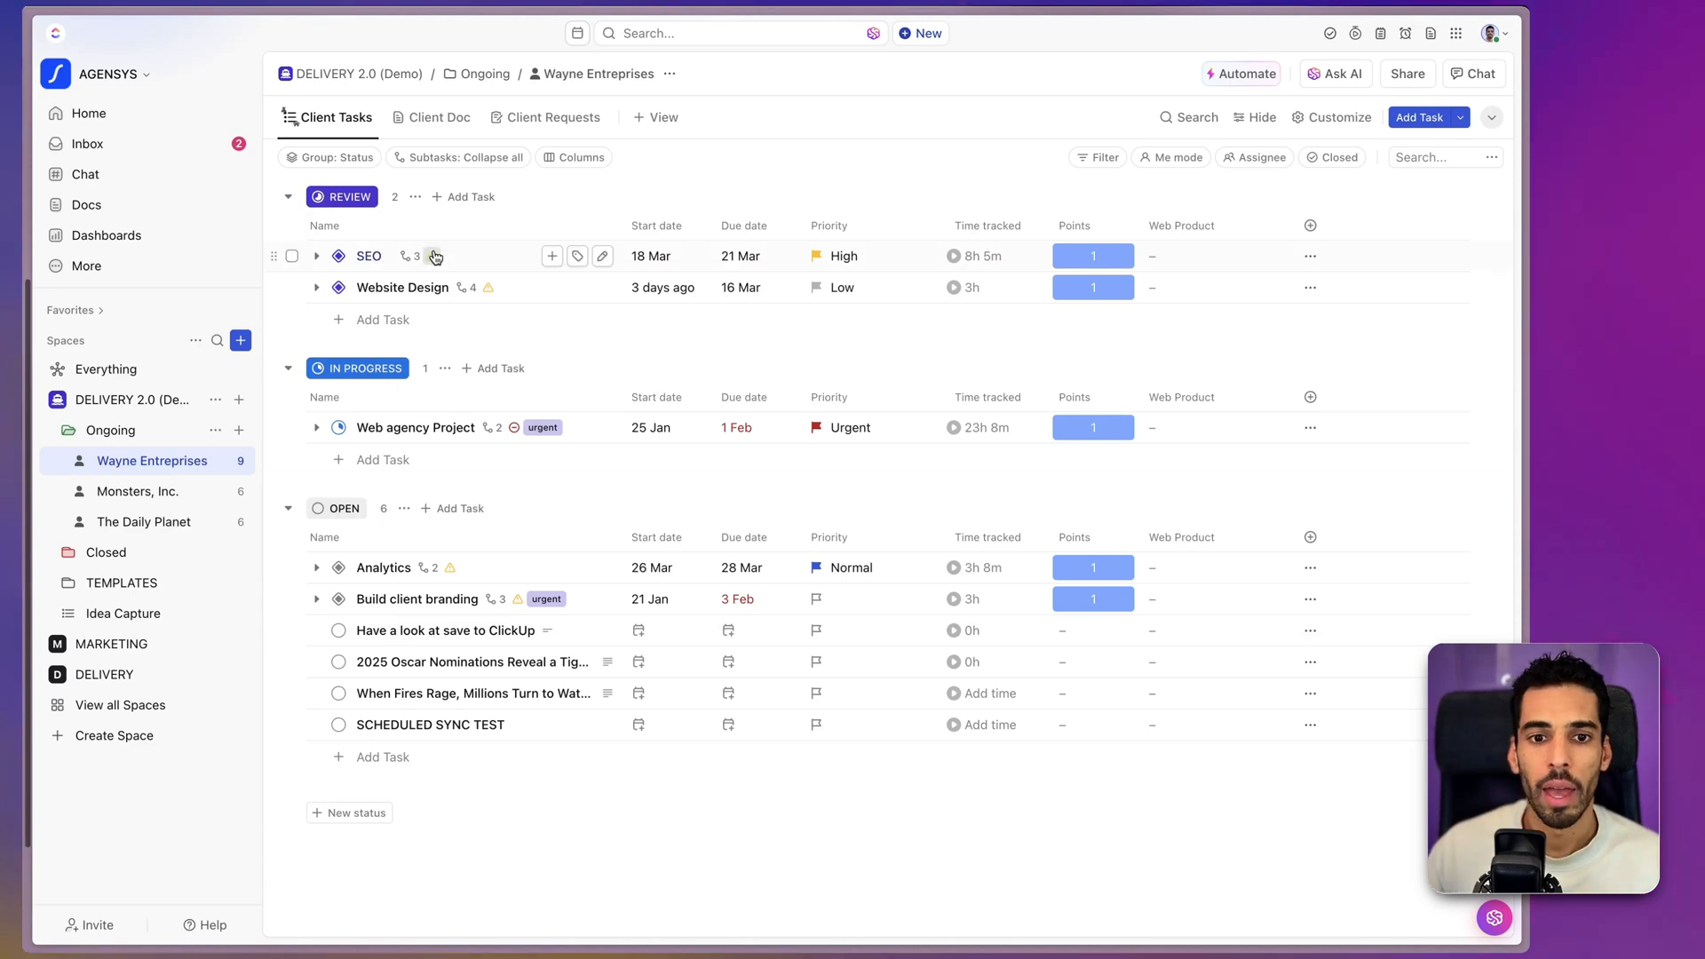
- In ClickUp, show subtasks as separate tasks in the Wayne Entreprises list and search it for "create meta"
click(447, 169)
click(494, 282)
click(1431, 157)
text(create )
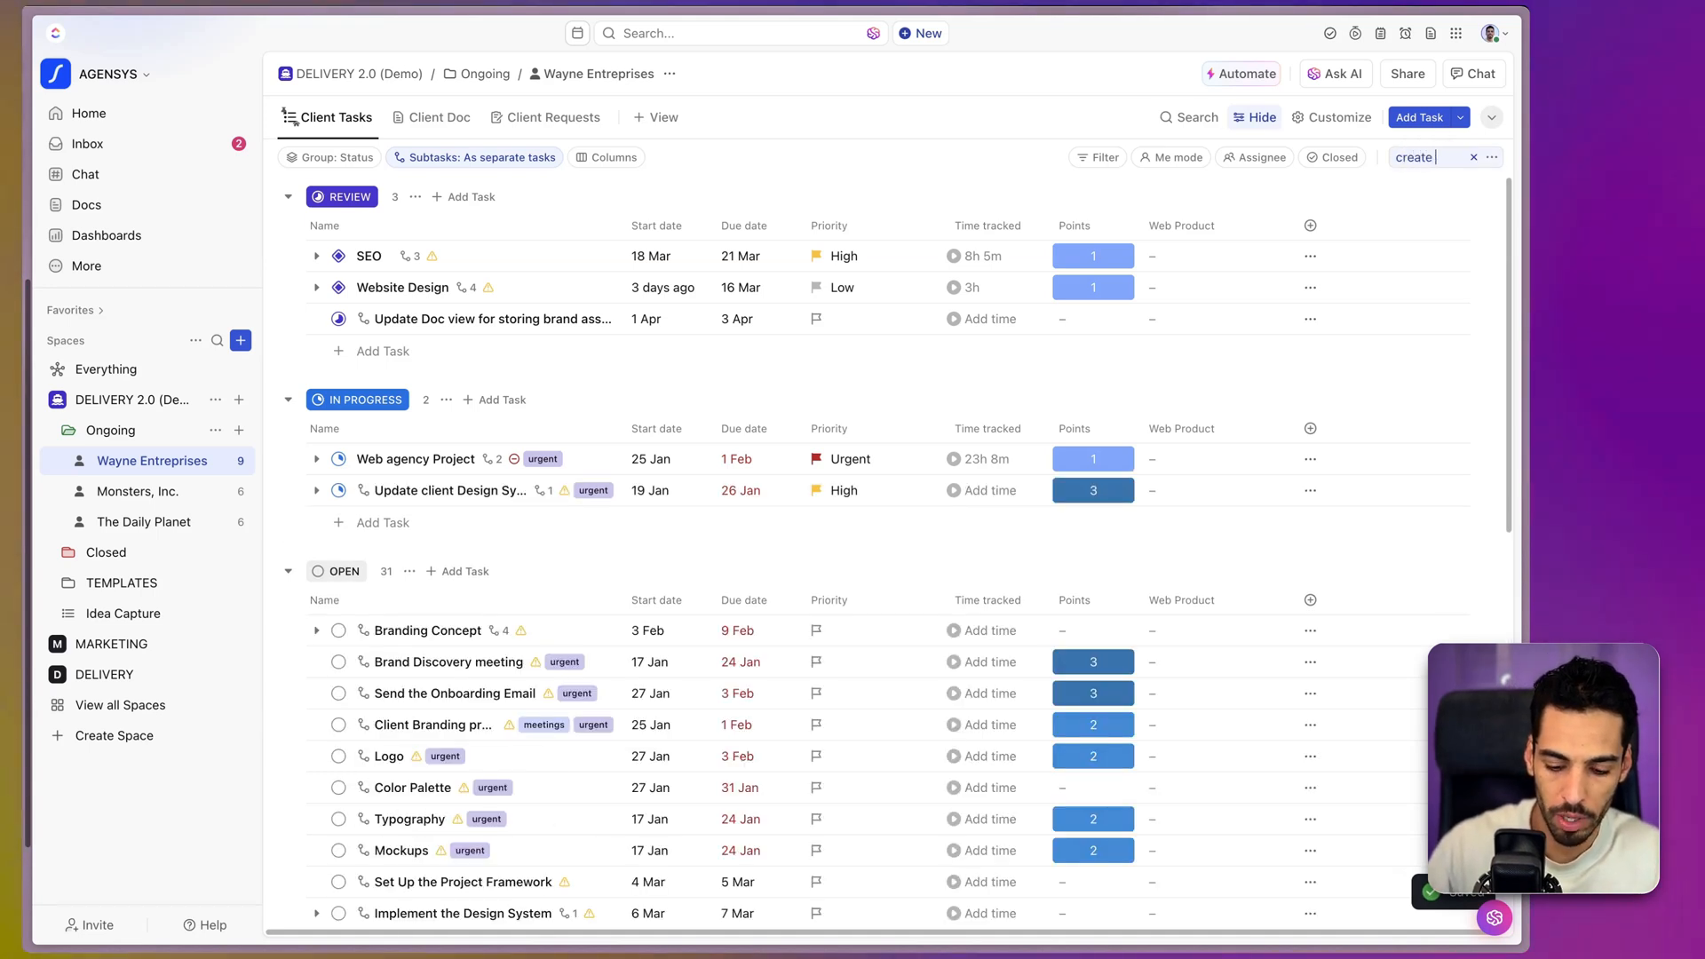
text(meta)
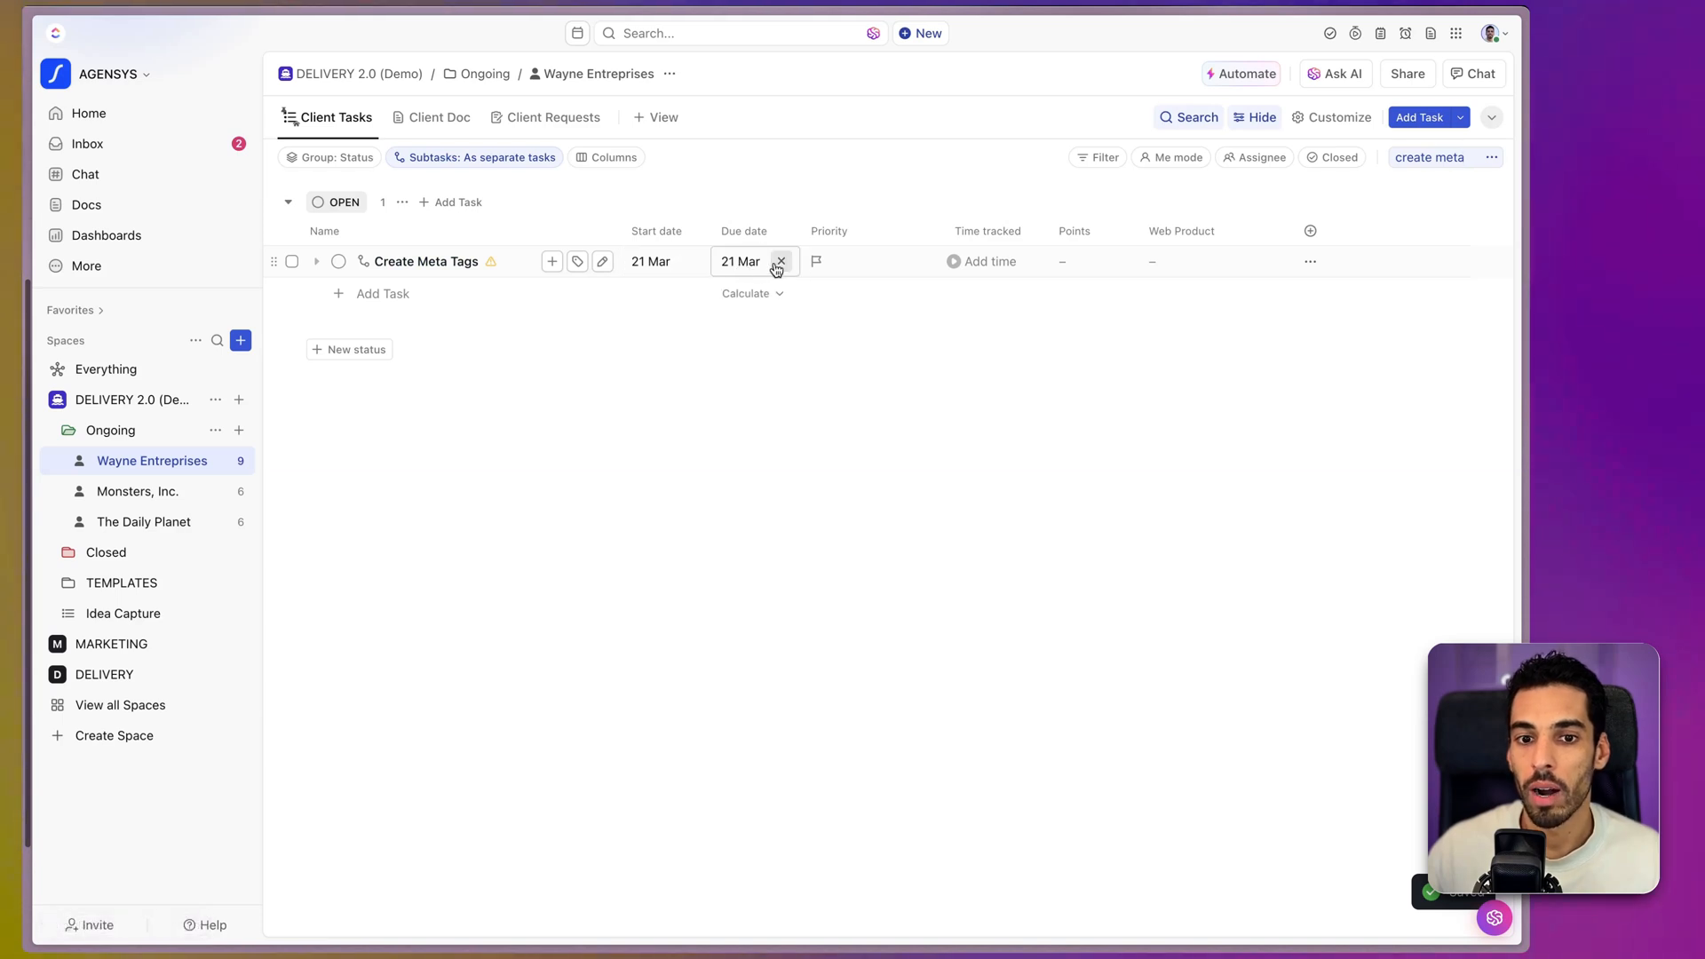
- View the details of the Create Meta Tags task, close it and clear the list search
click(441, 263)
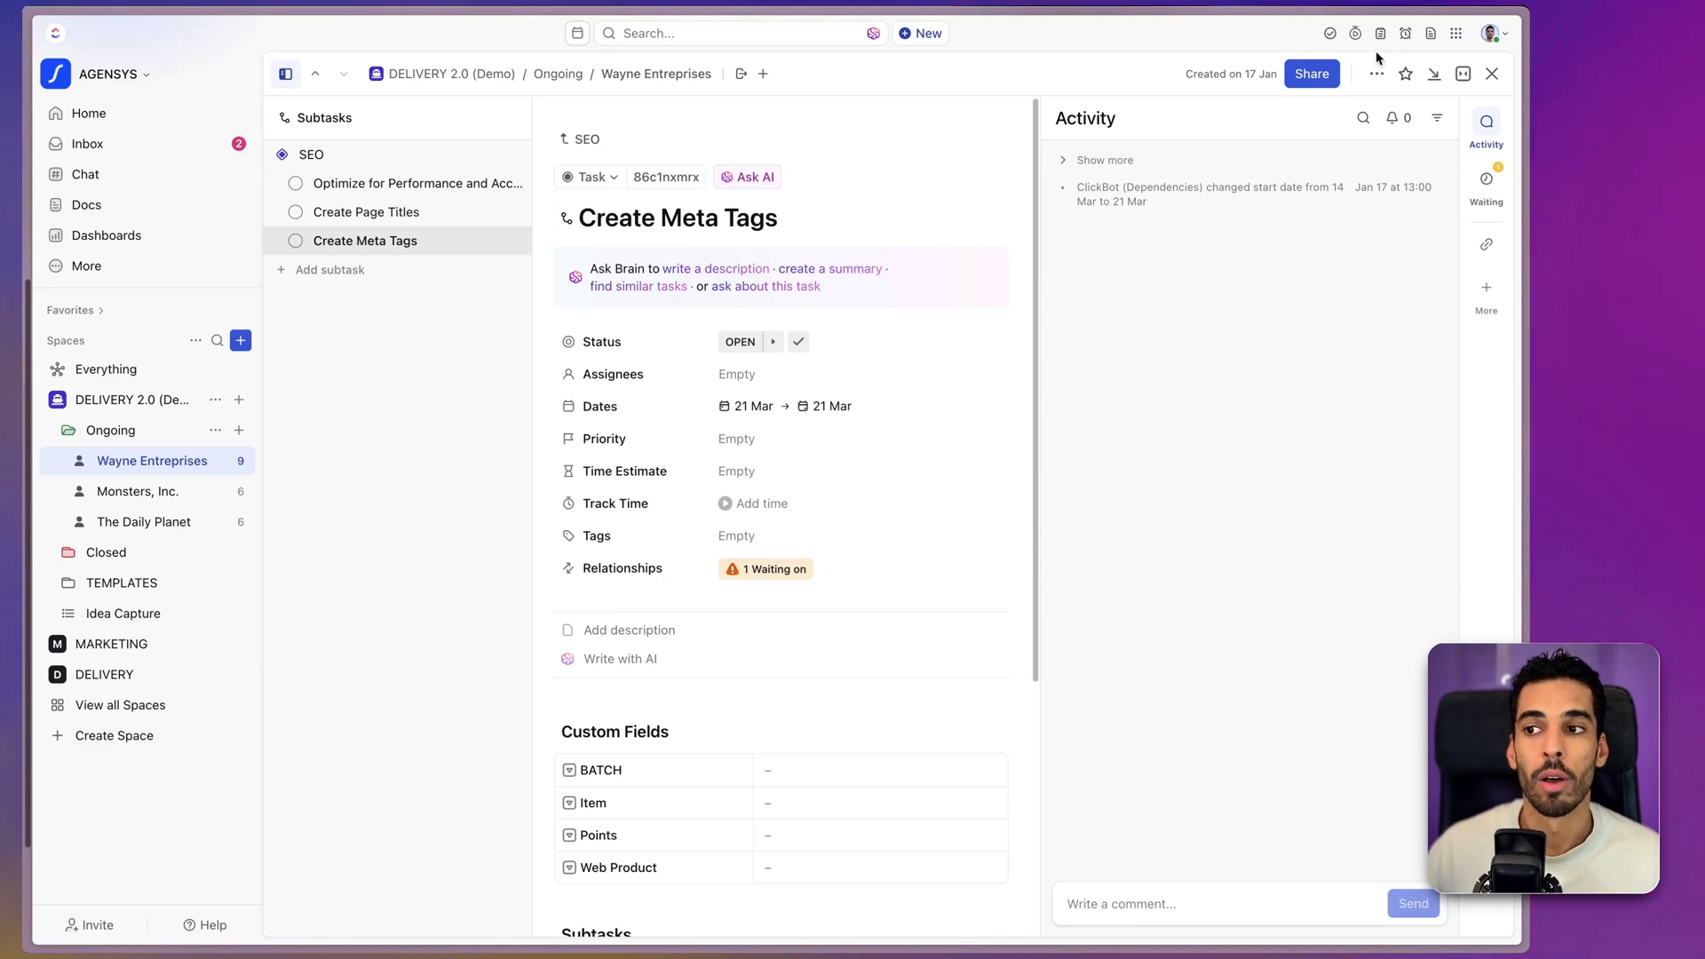
click(1494, 74)
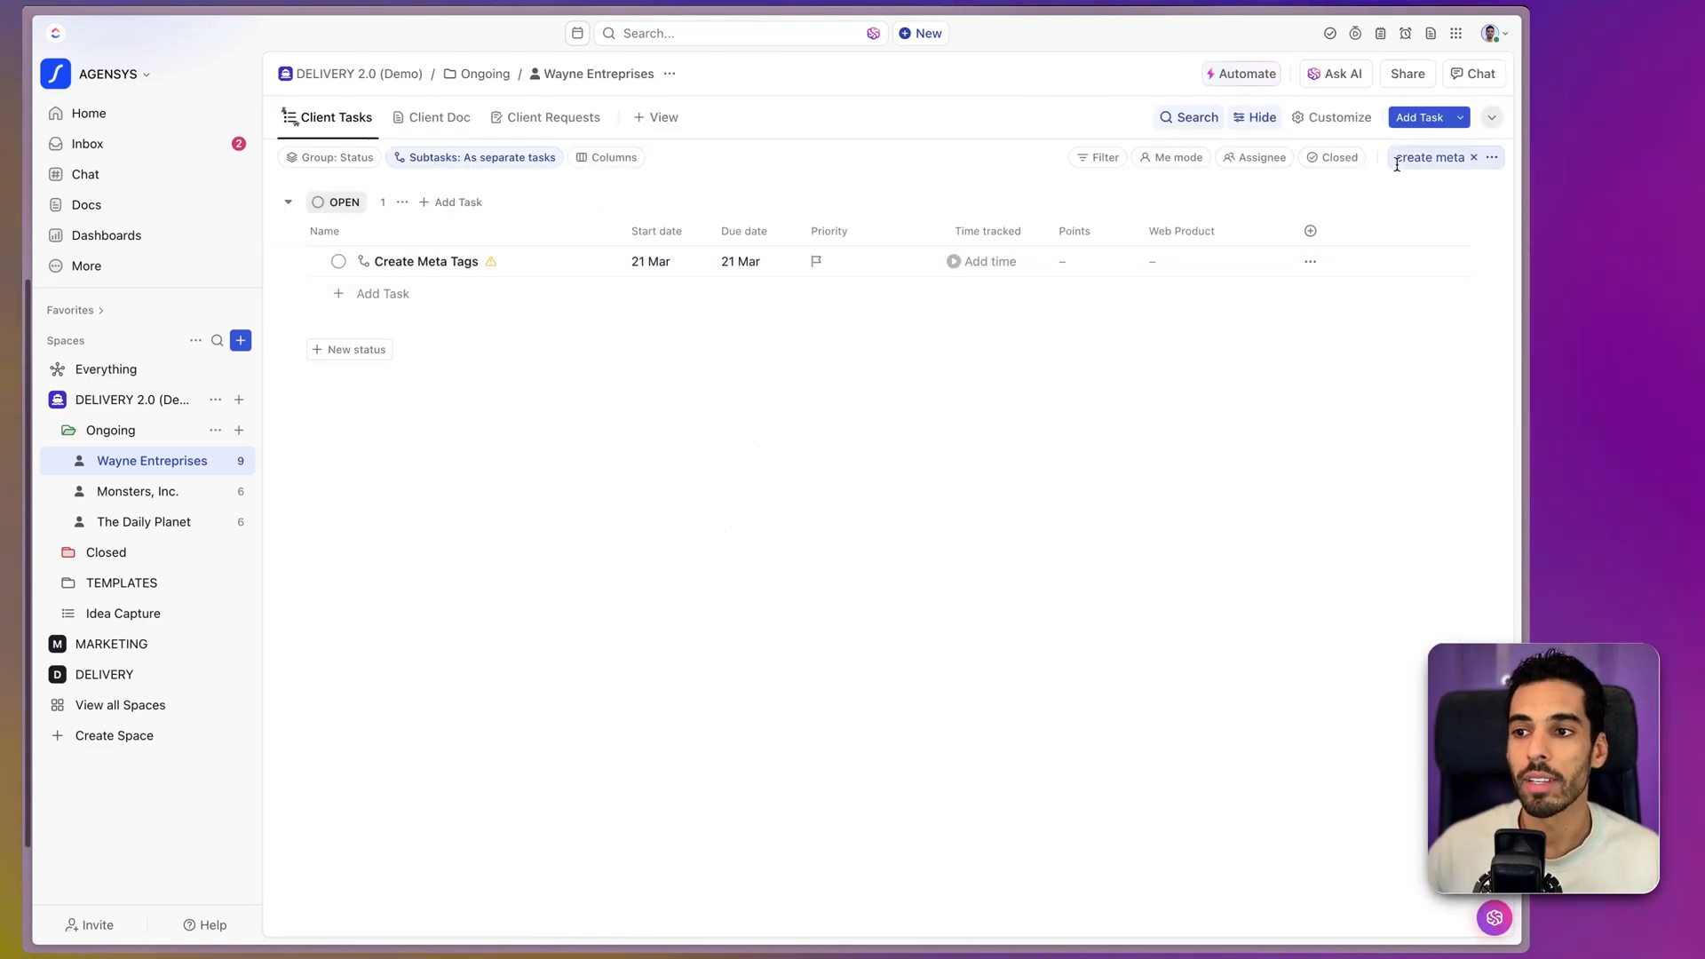
click(1469, 159)
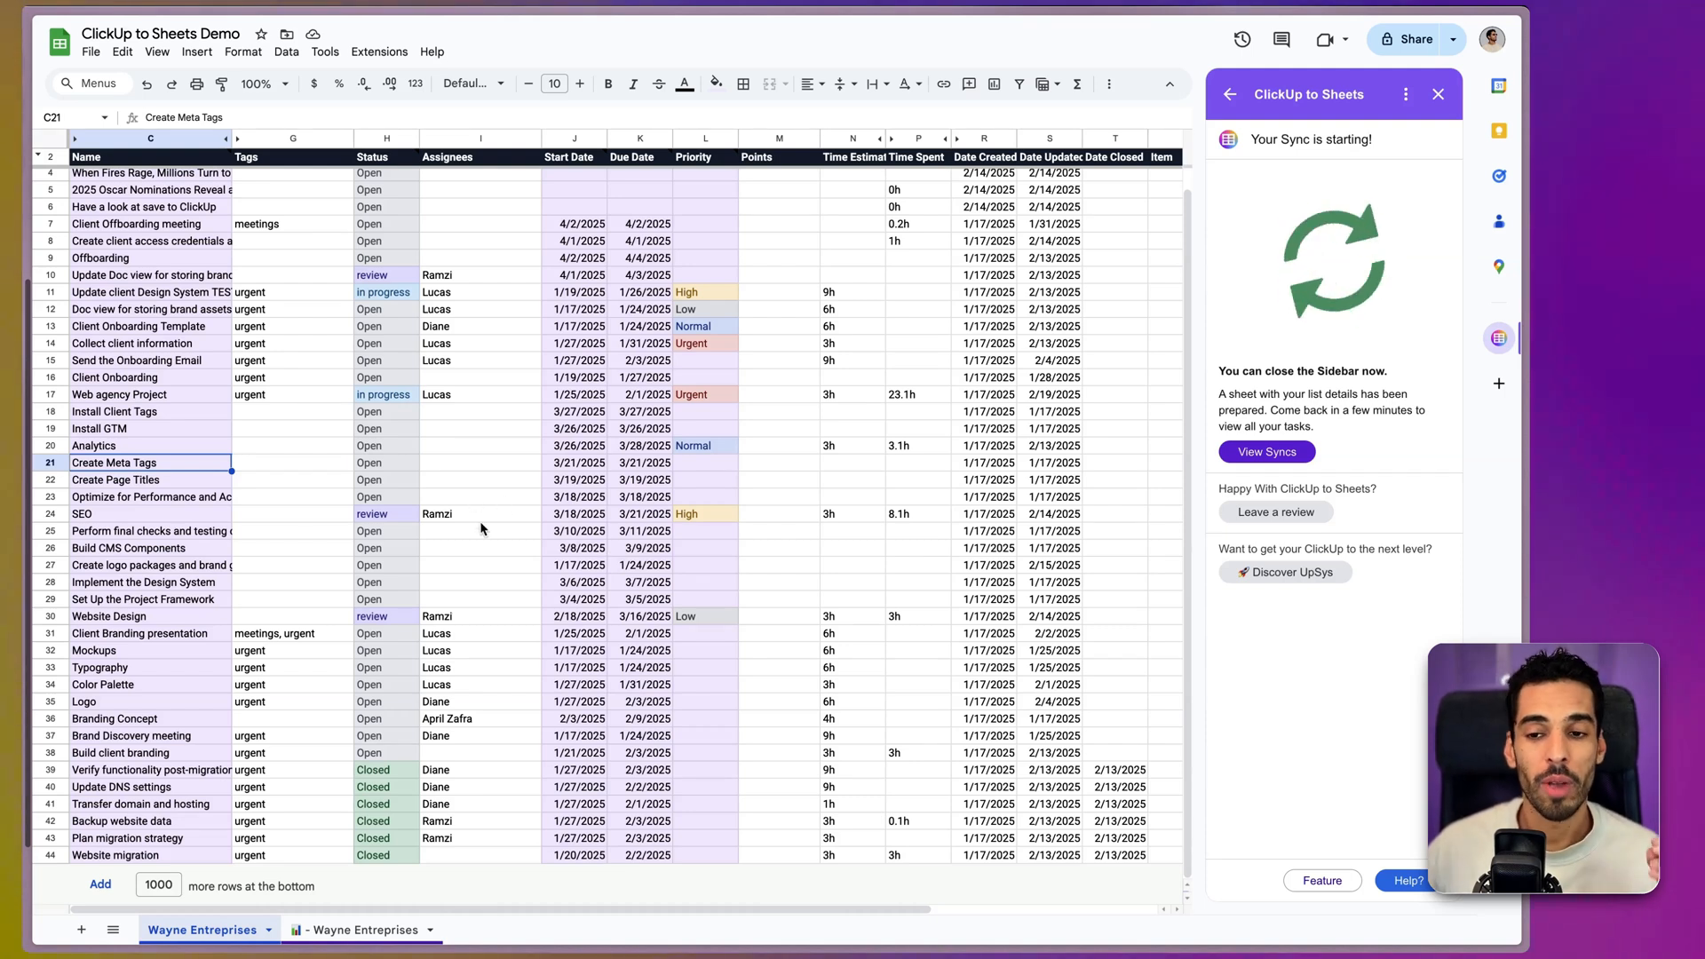
- Back in Google Sheets, return to the add-on's sync overview and check when the Wayne Entreprises list was last synced
click(1230, 95)
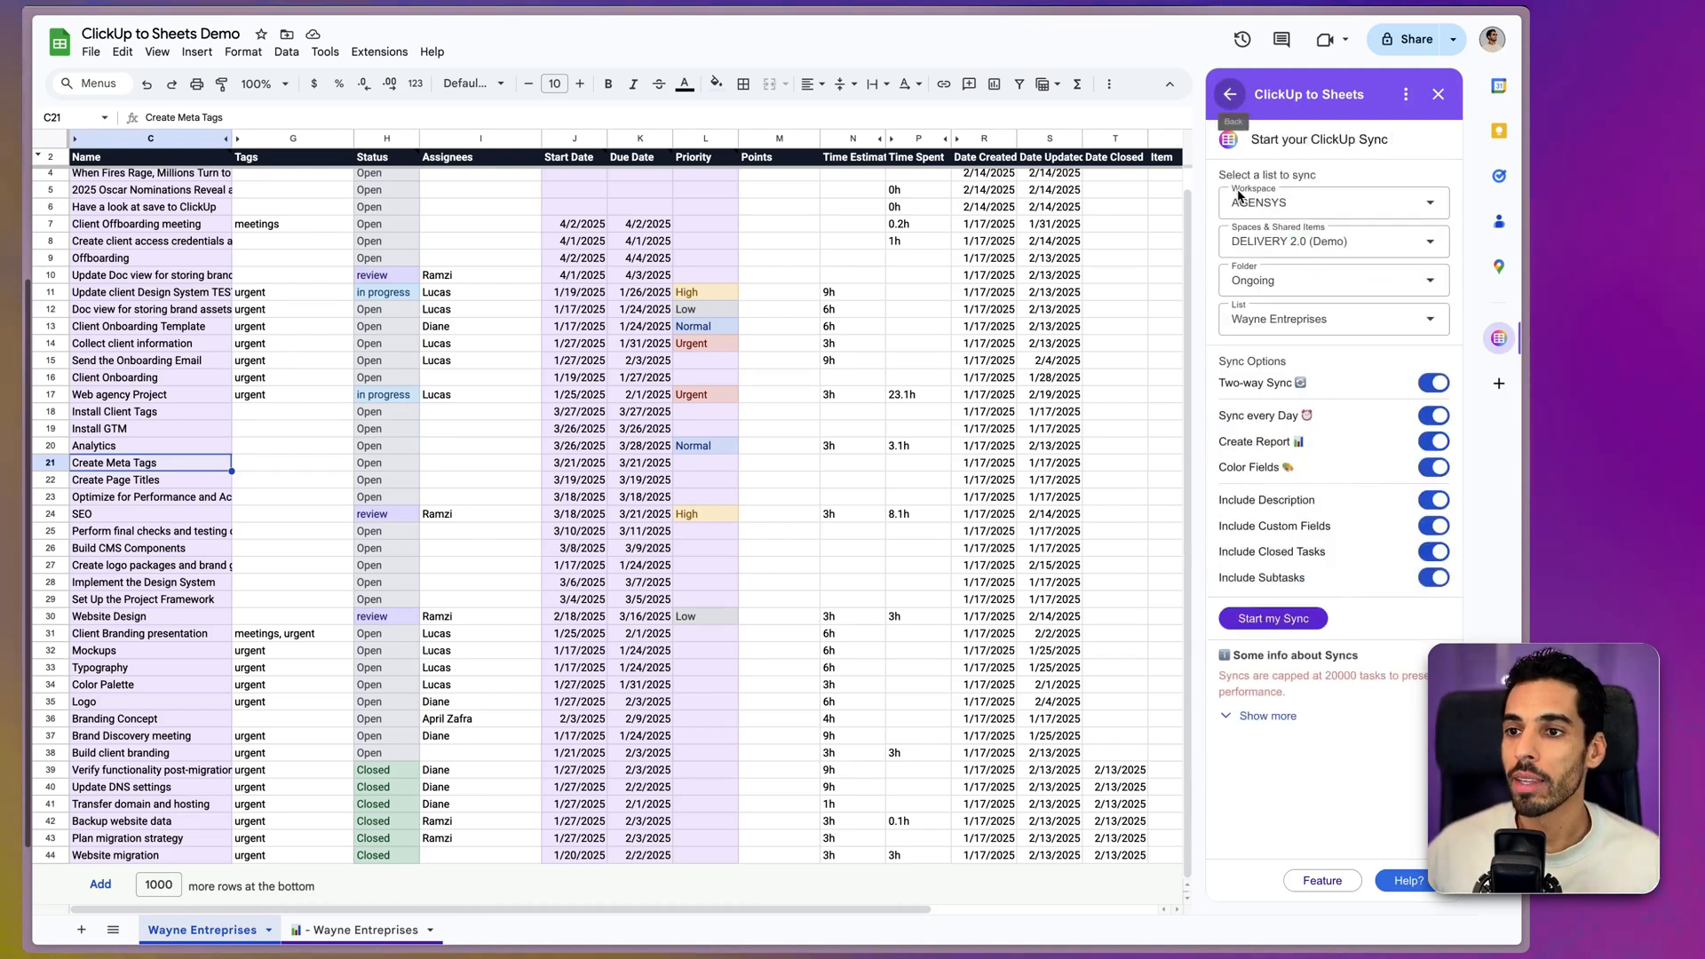
click(1229, 95)
click(1404, 94)
click(1377, 227)
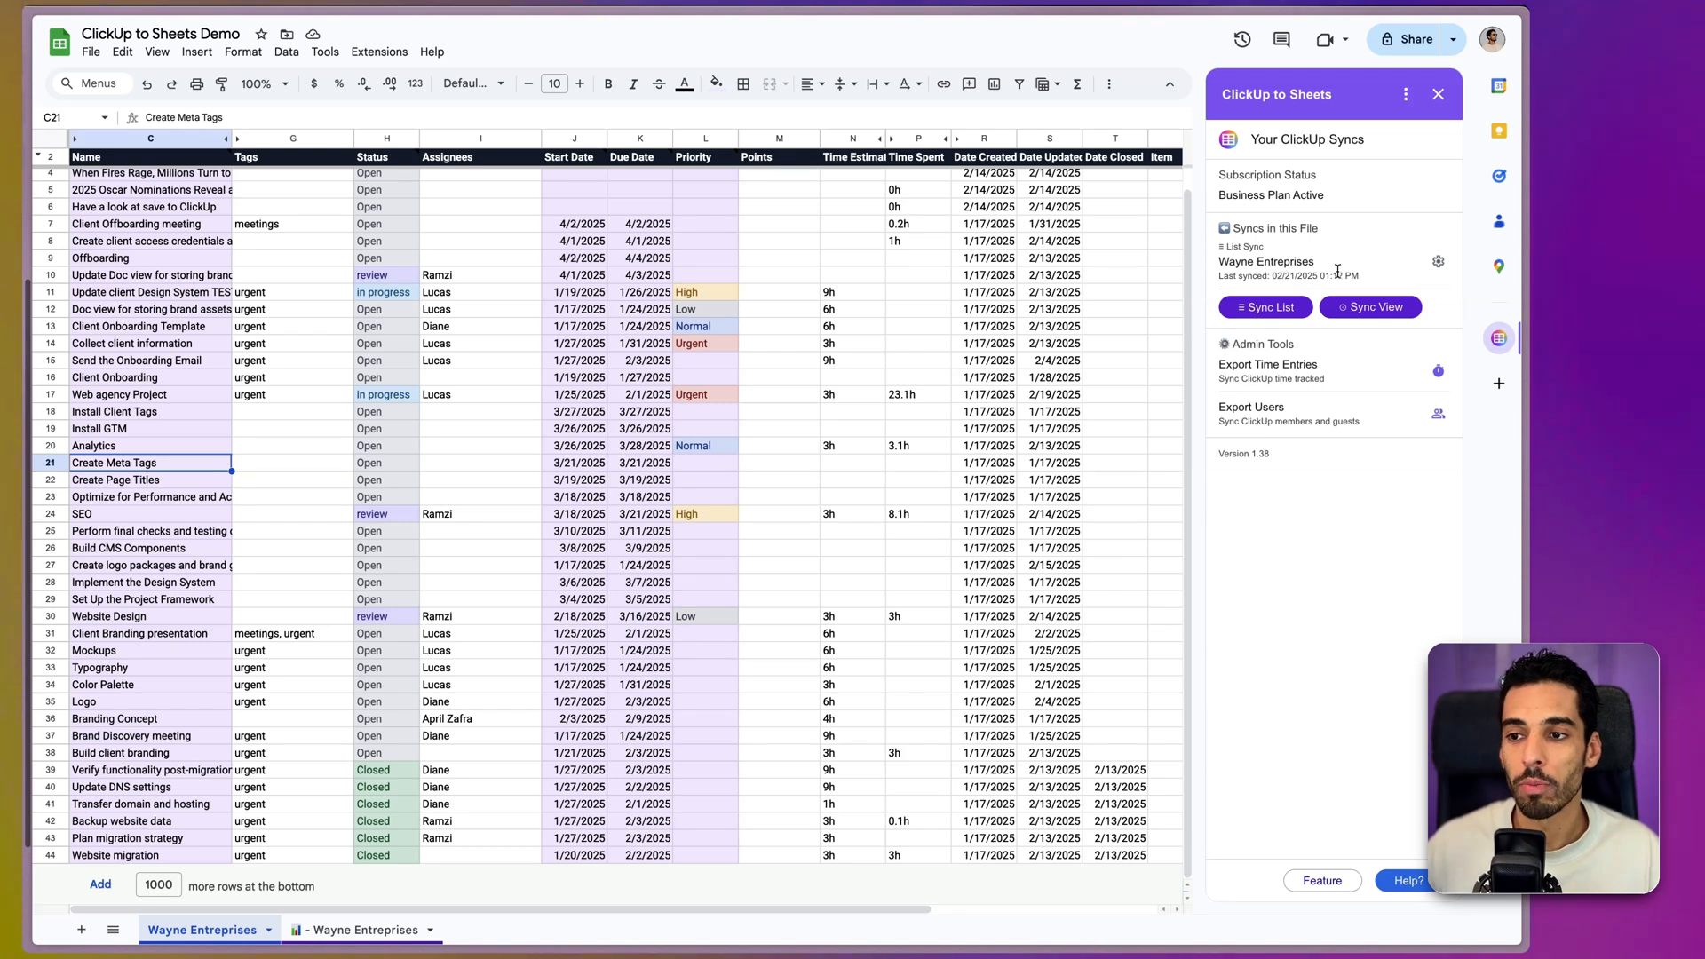
drag(1319, 276, 1345, 269)
click(1361, 255)
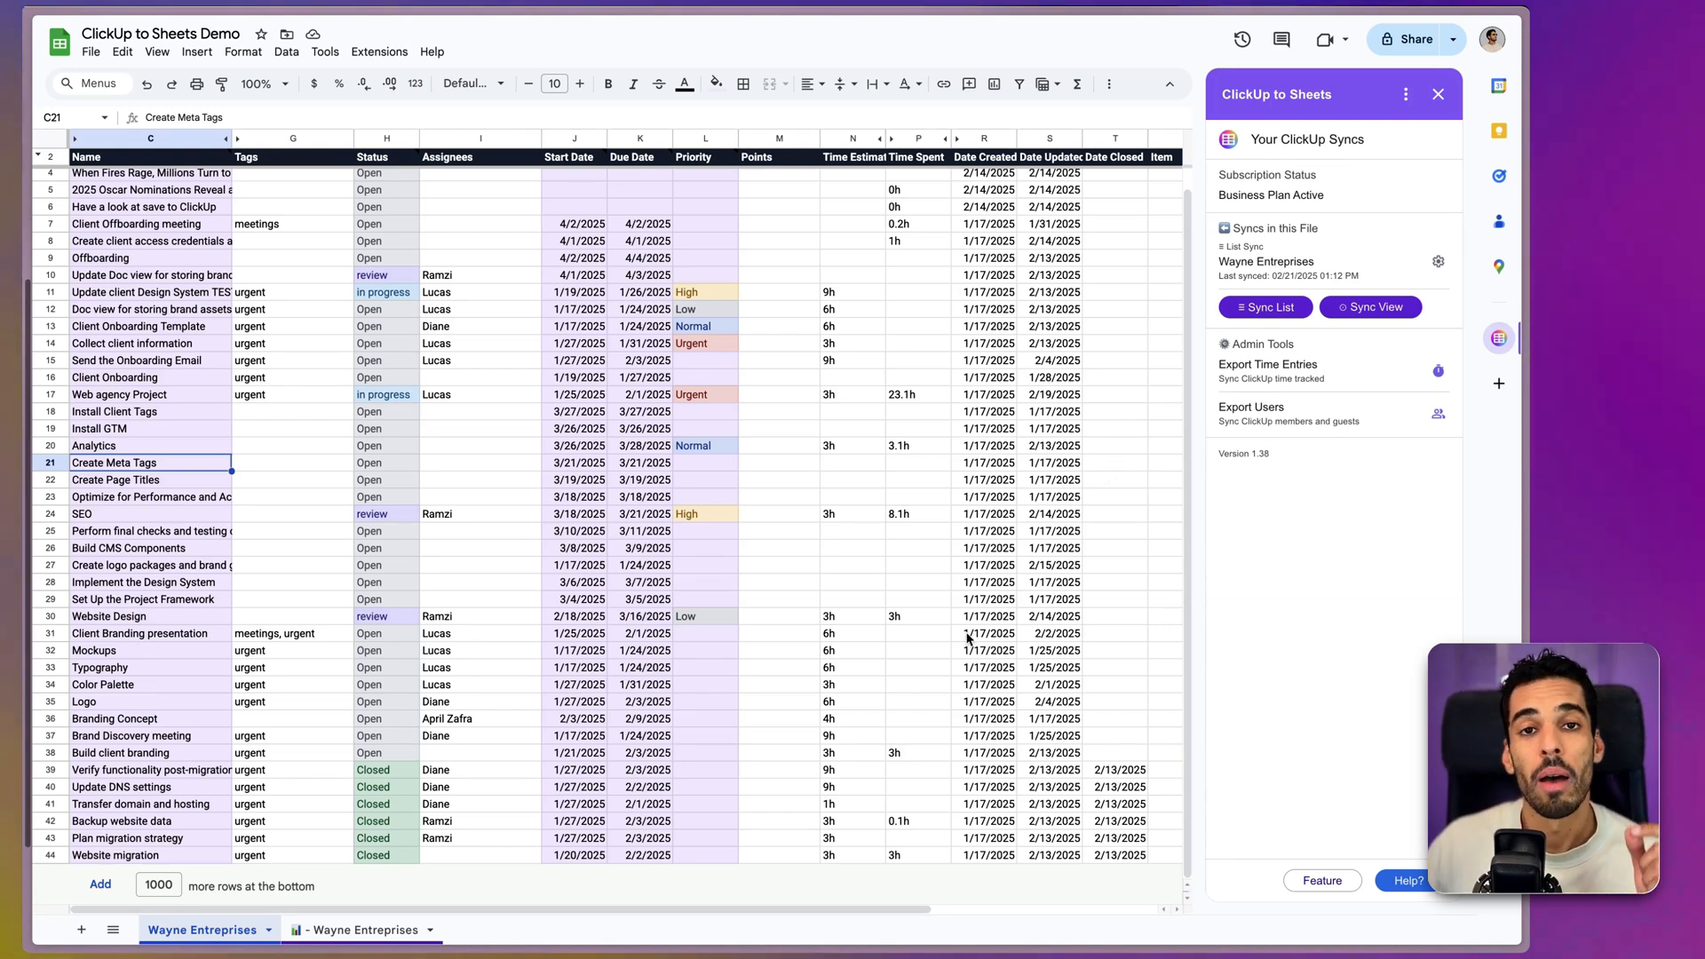
- Add 1 more row at the bottom of the Wayne Entreprises sheet
scroll(430, 495, up, 1)
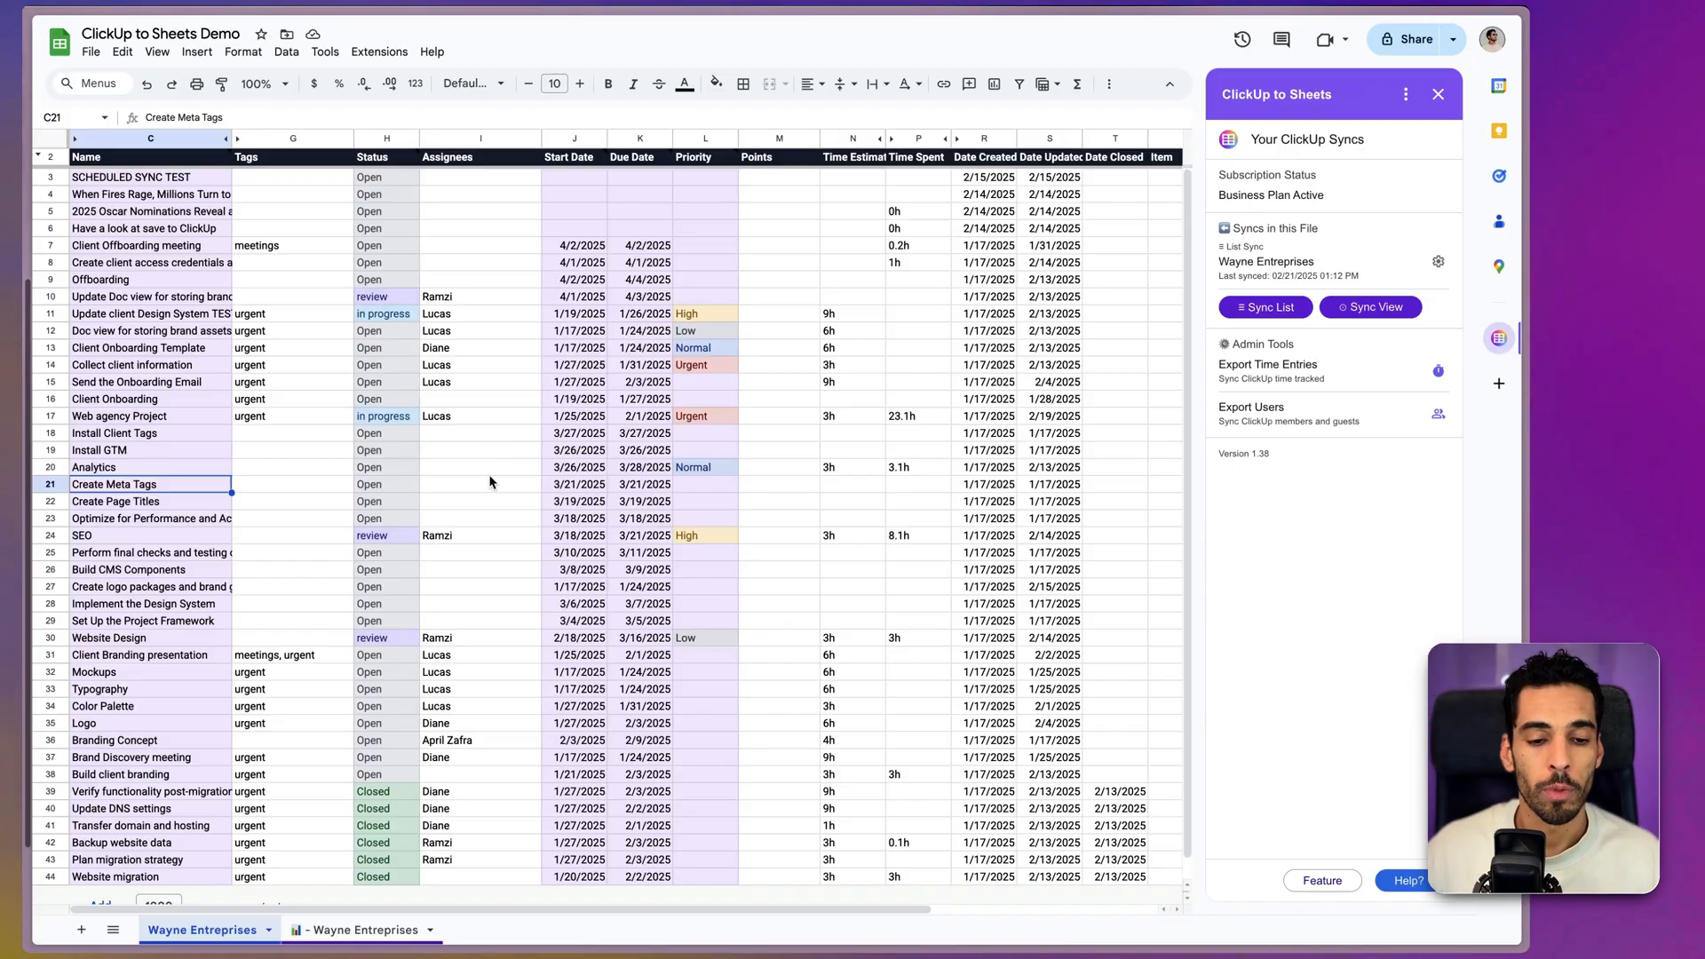
scroll(346, 639, down, 1)
click(160, 885)
double_click(160, 885)
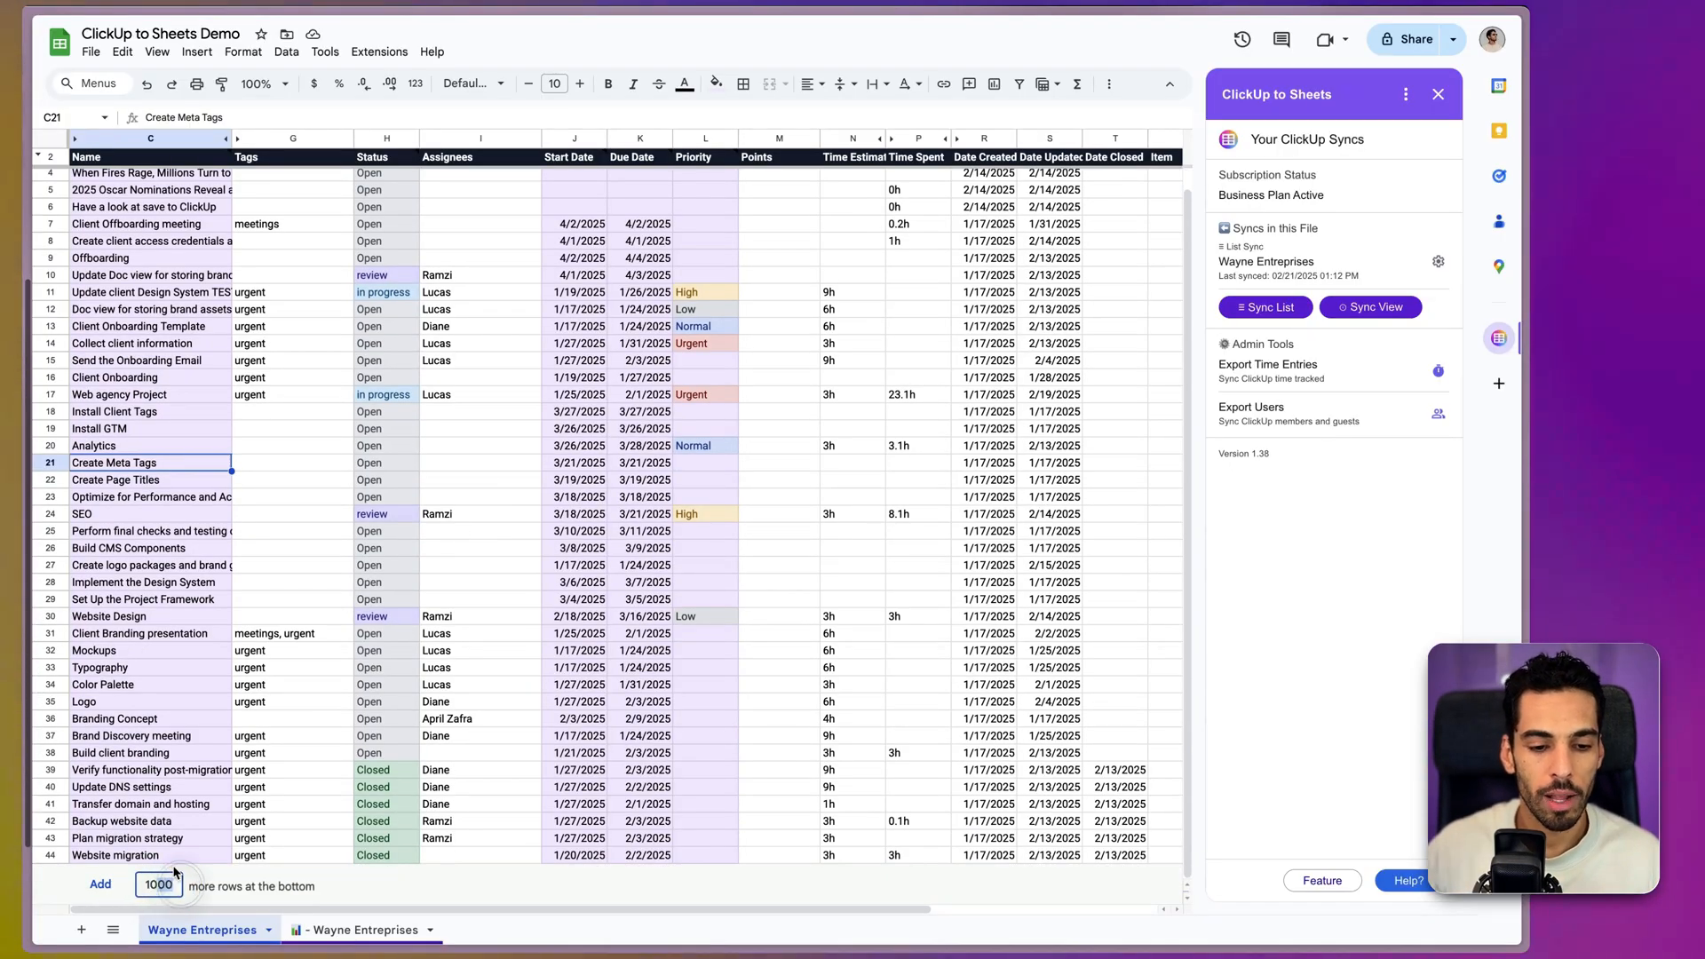
text(1)
key(Return)
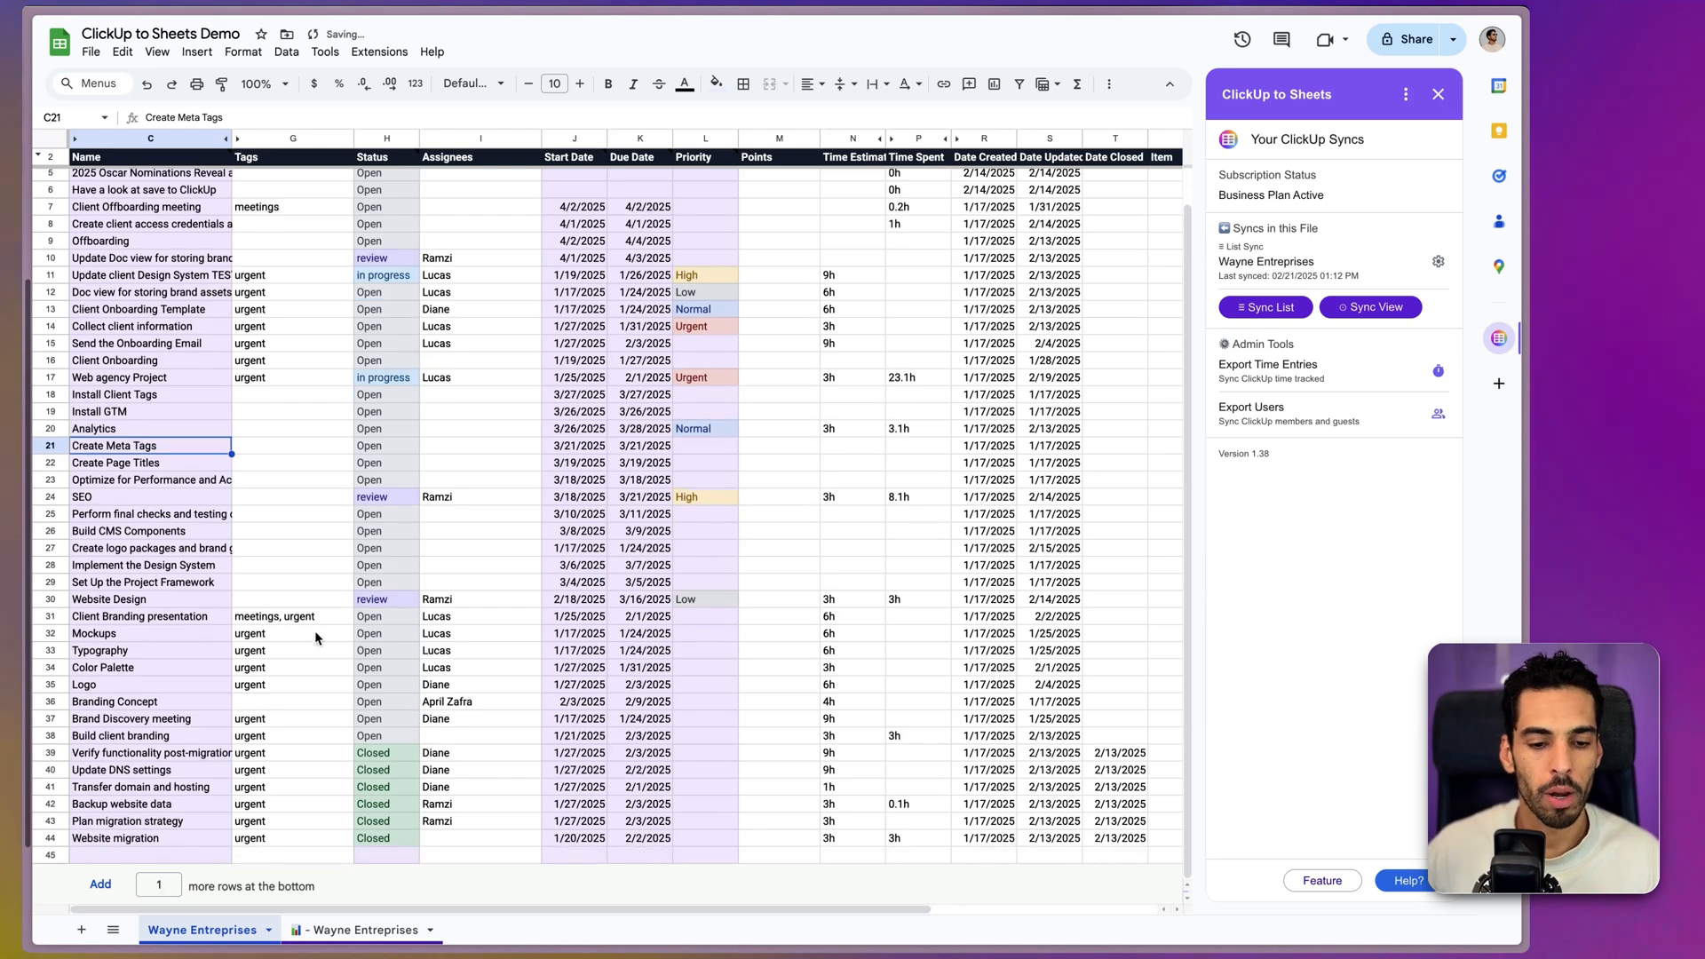
- Name the task in the new row 45 SIMPLE NEW TASK EXAMPLE and set its status to in progress
click(189, 851)
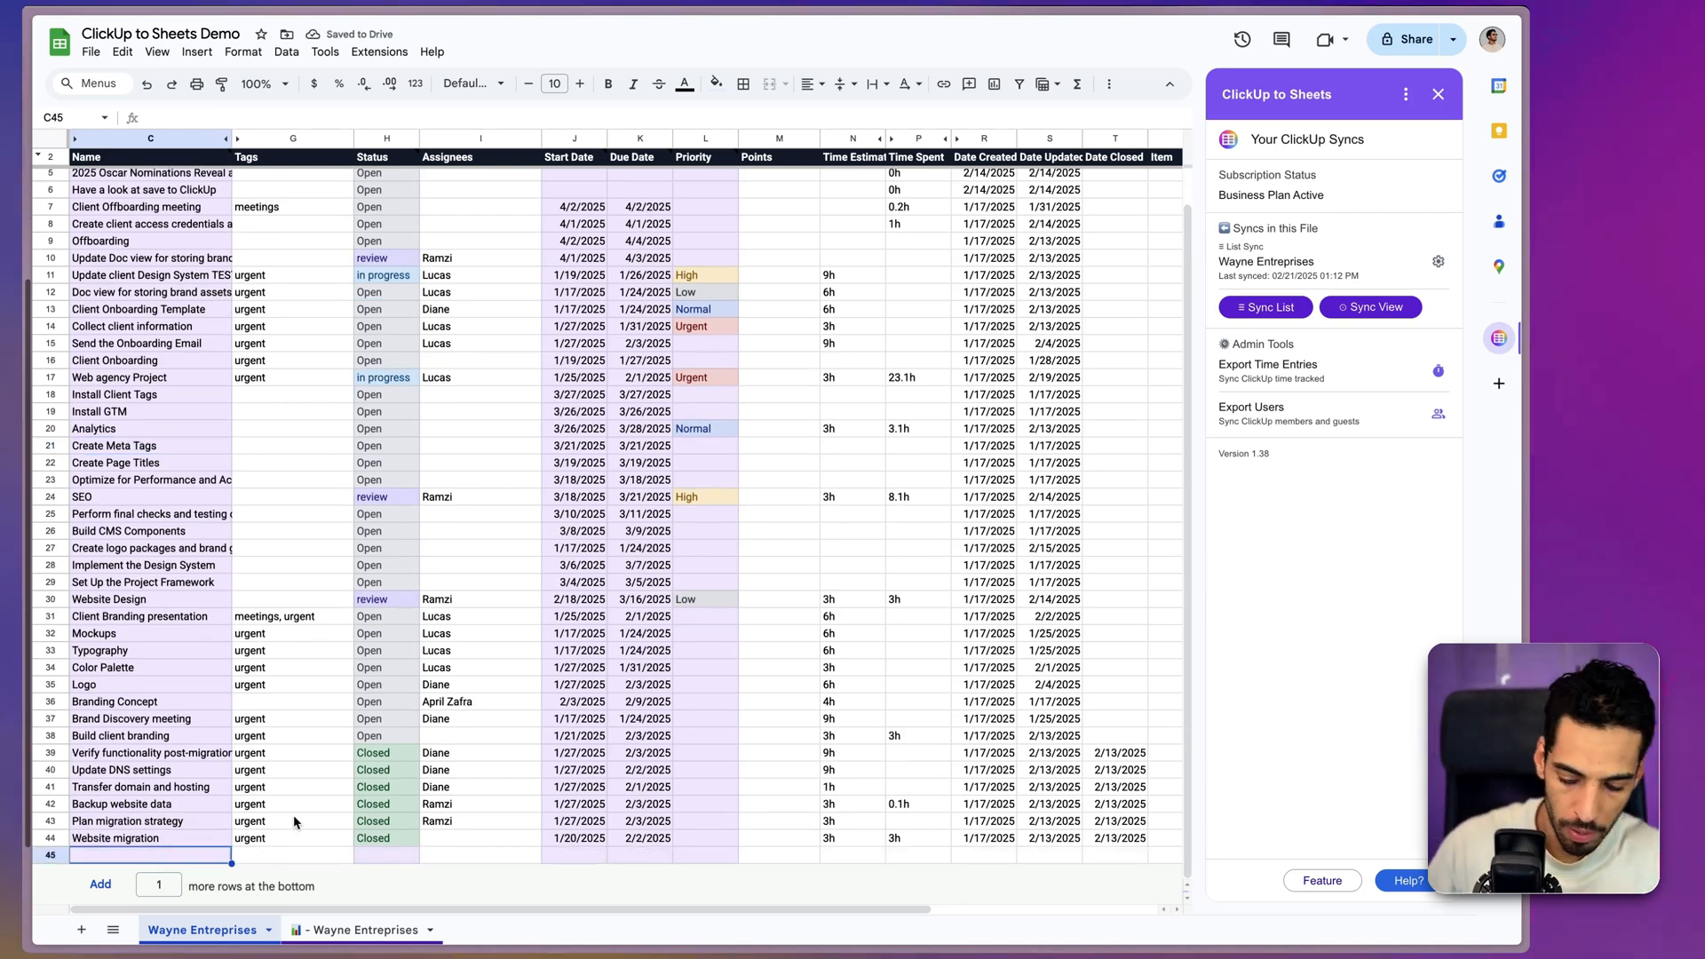
text(SIMPLE NEW TASK EXAMPLE)
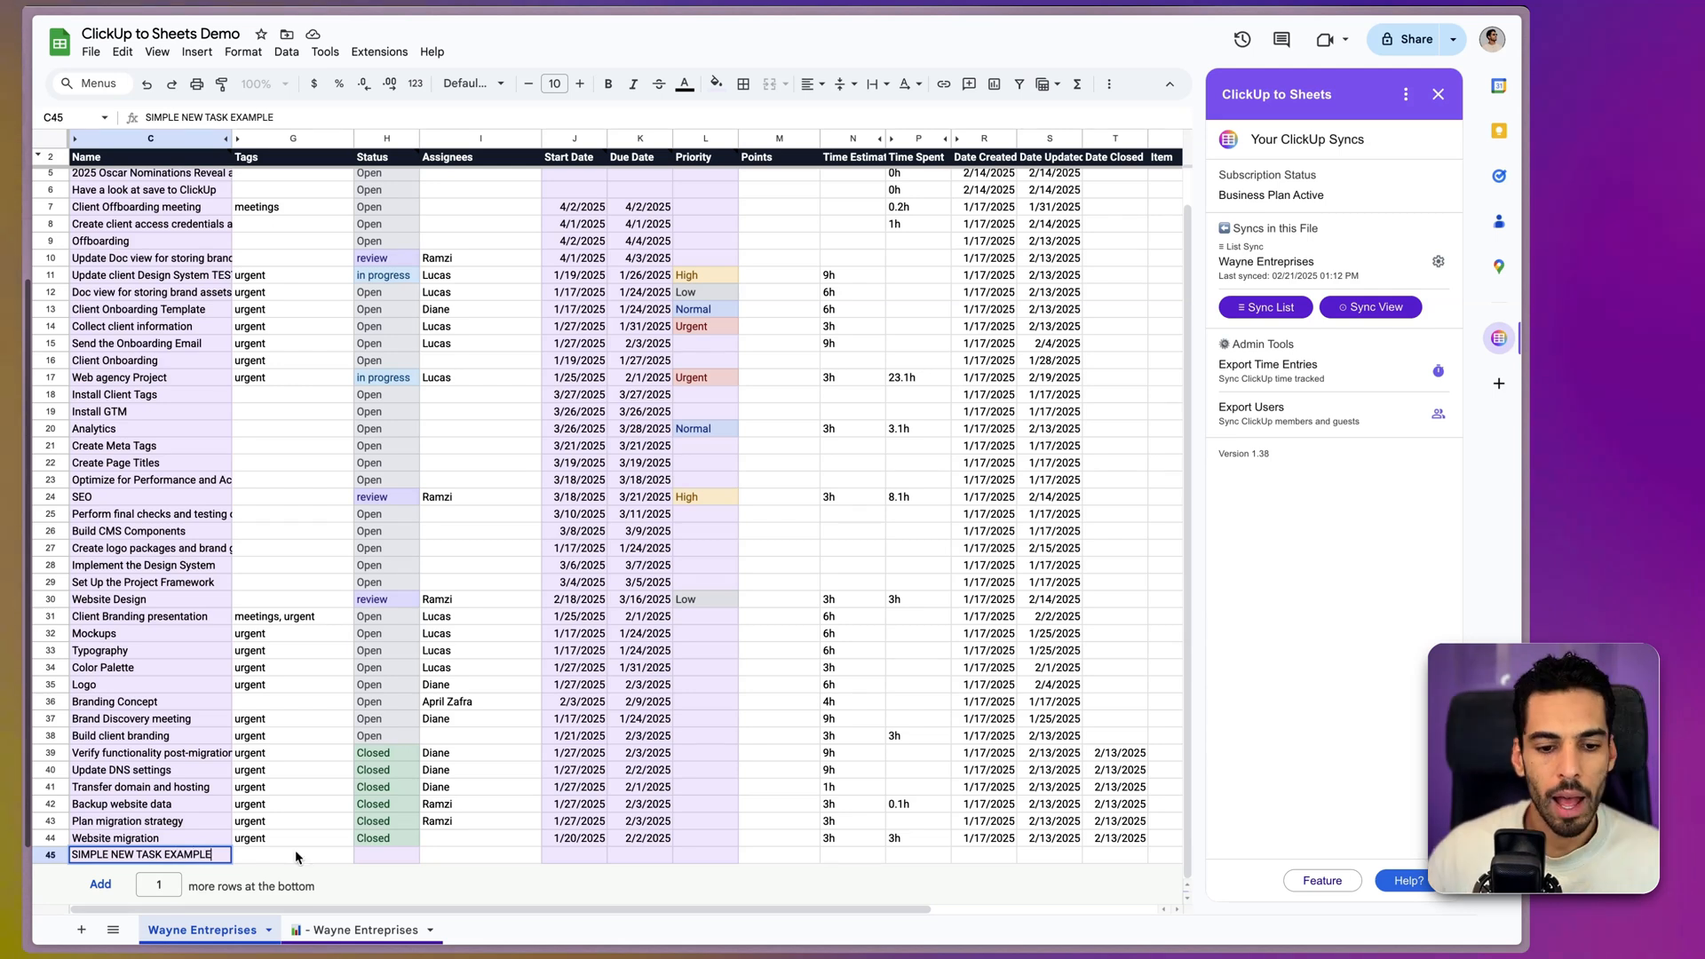
key(Tab)
click(380, 855)
click(387, 827)
- Set the new task's start date to 3/1/2025 and its due date to 4/1/2025
click(573, 854)
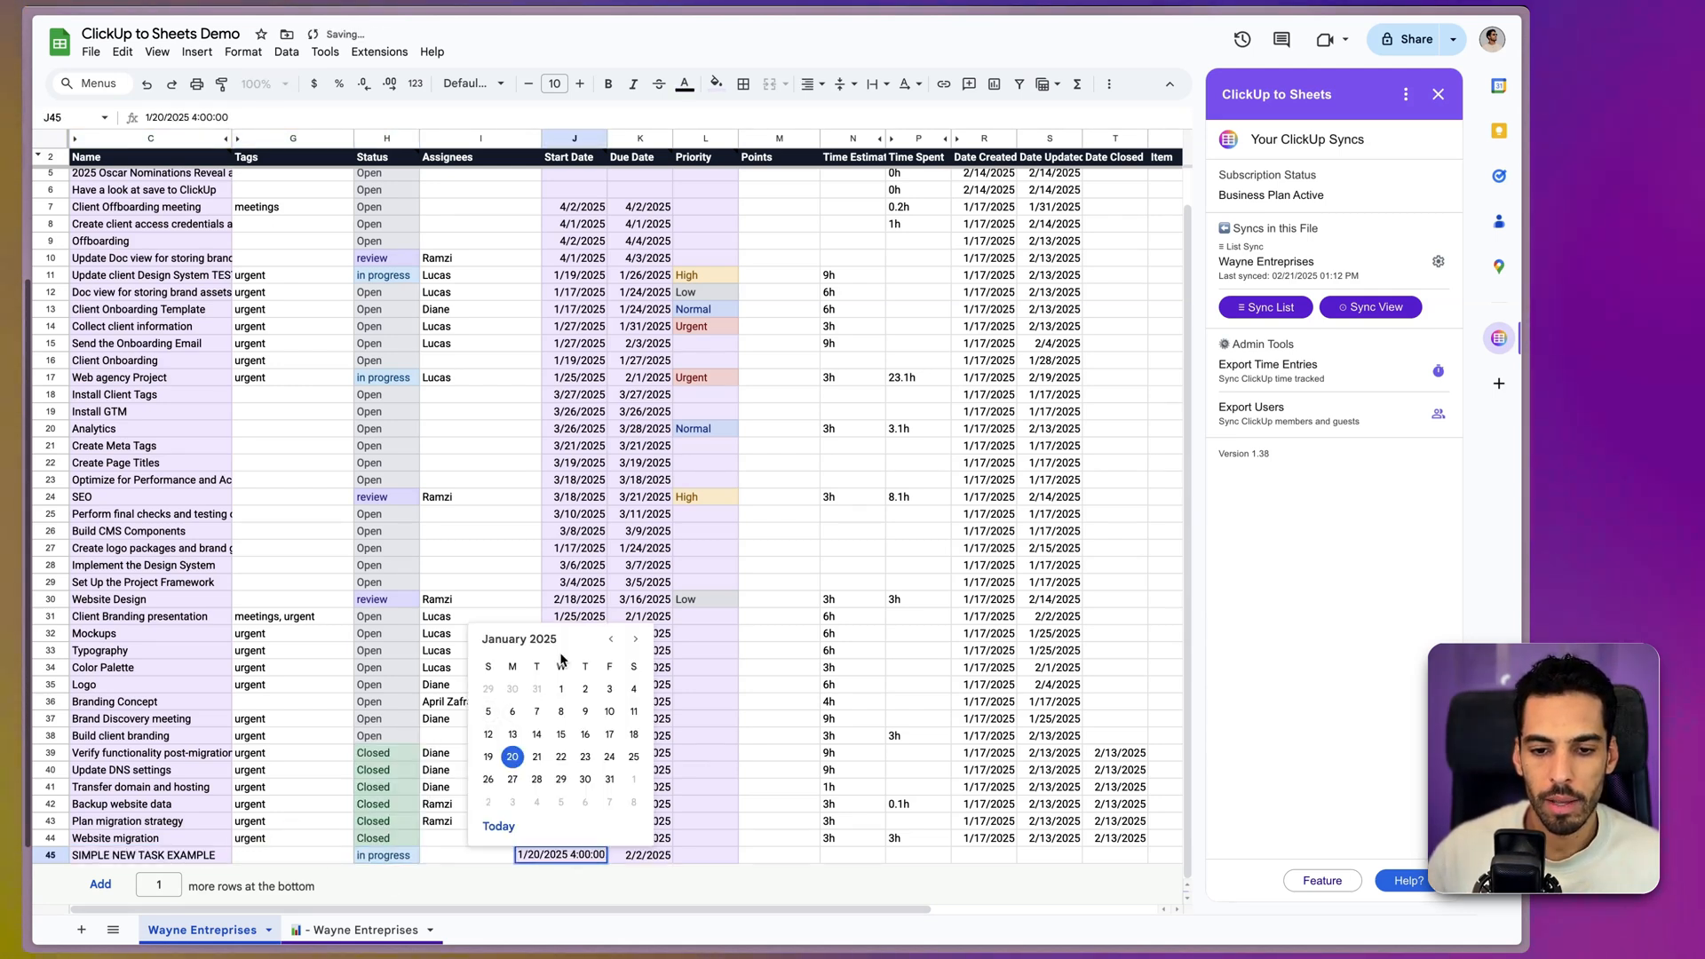
click(638, 645)
click(635, 780)
click(632, 854)
click(633, 855)
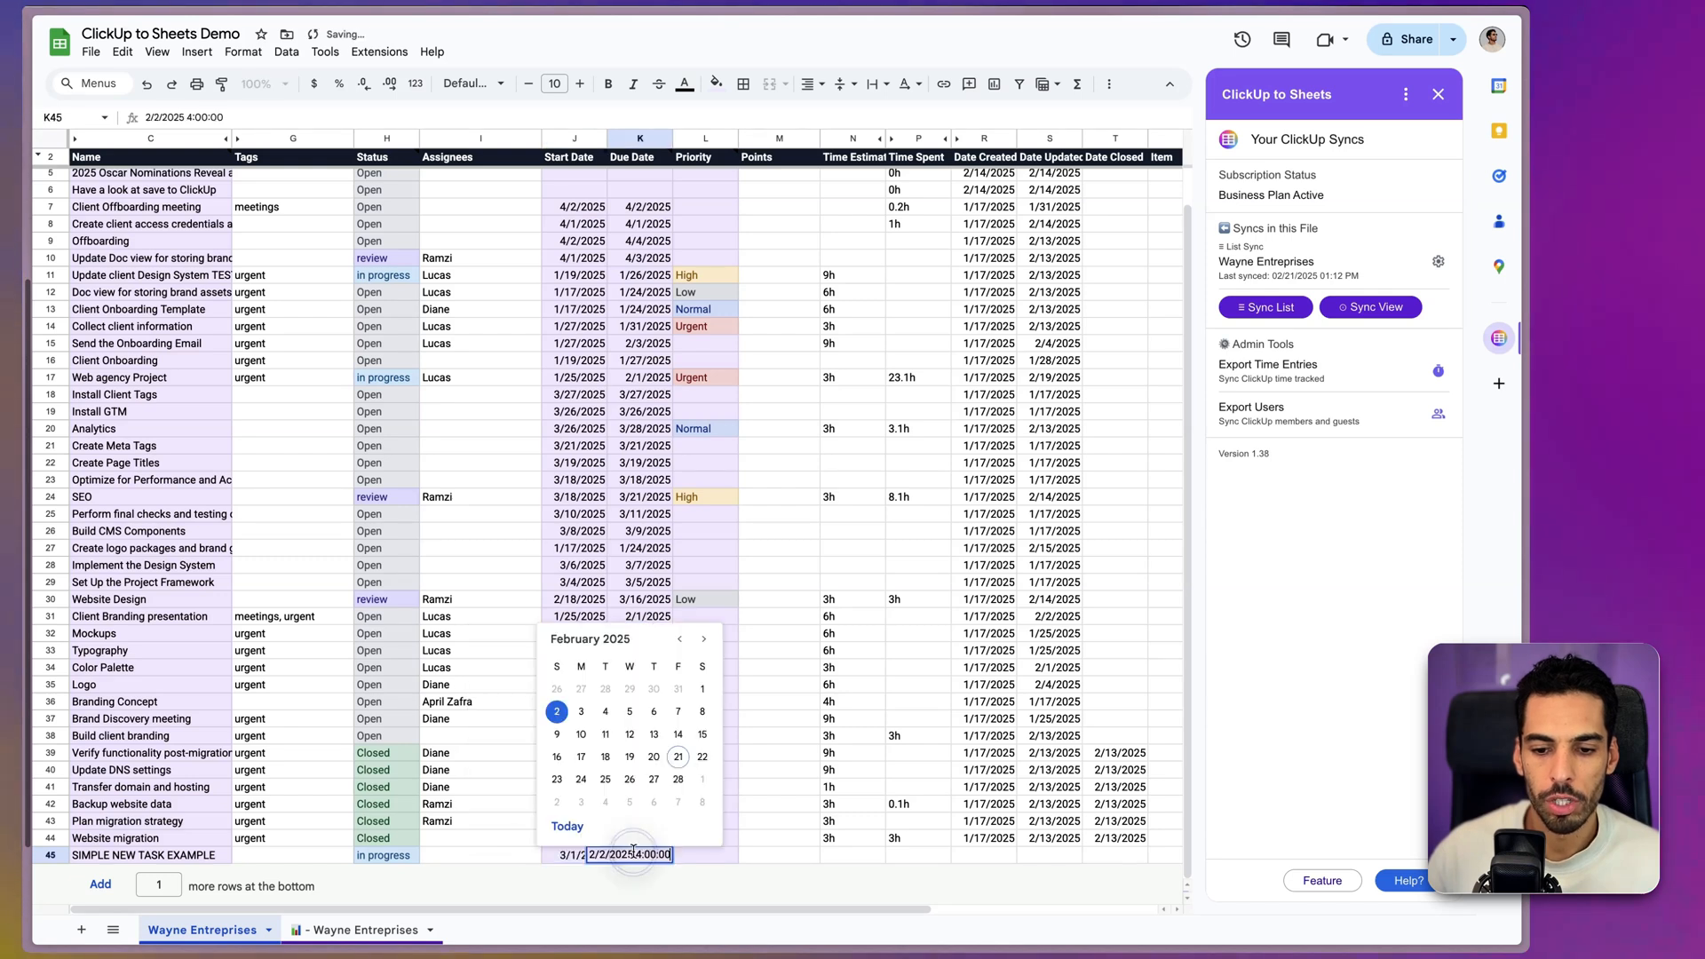
click(707, 639)
click(708, 640)
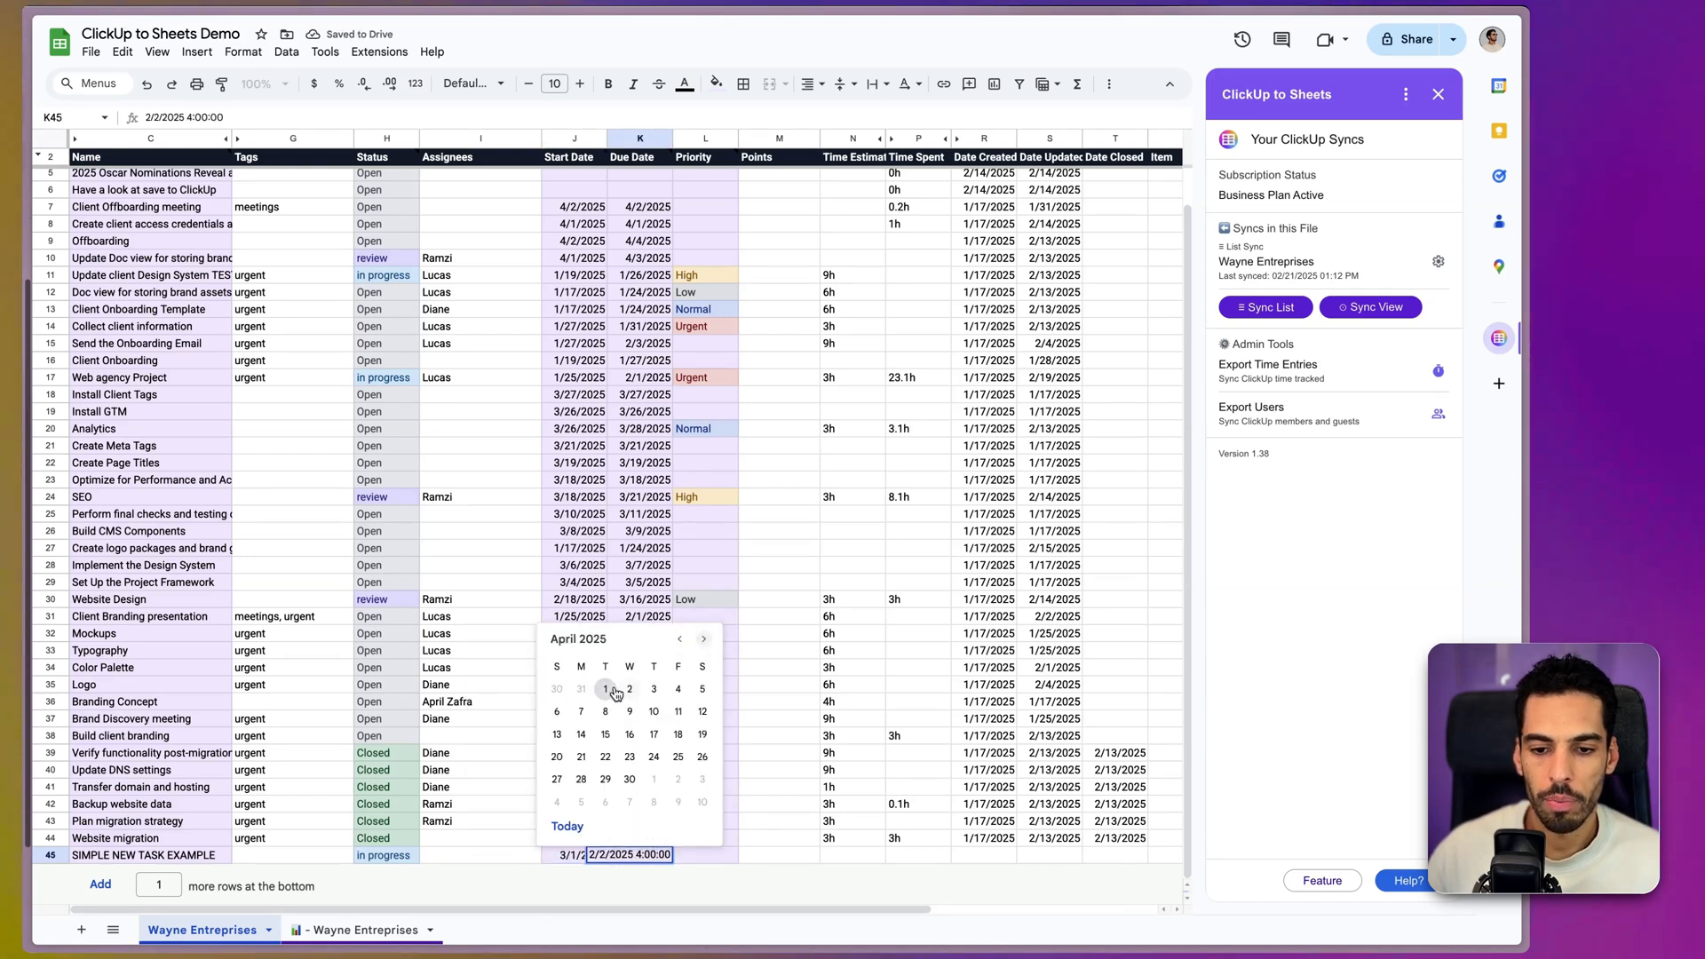
click(604, 689)
- Set the priority of SIMPLE NEW TASK EXAMPLE to Urgent
click(705, 854)
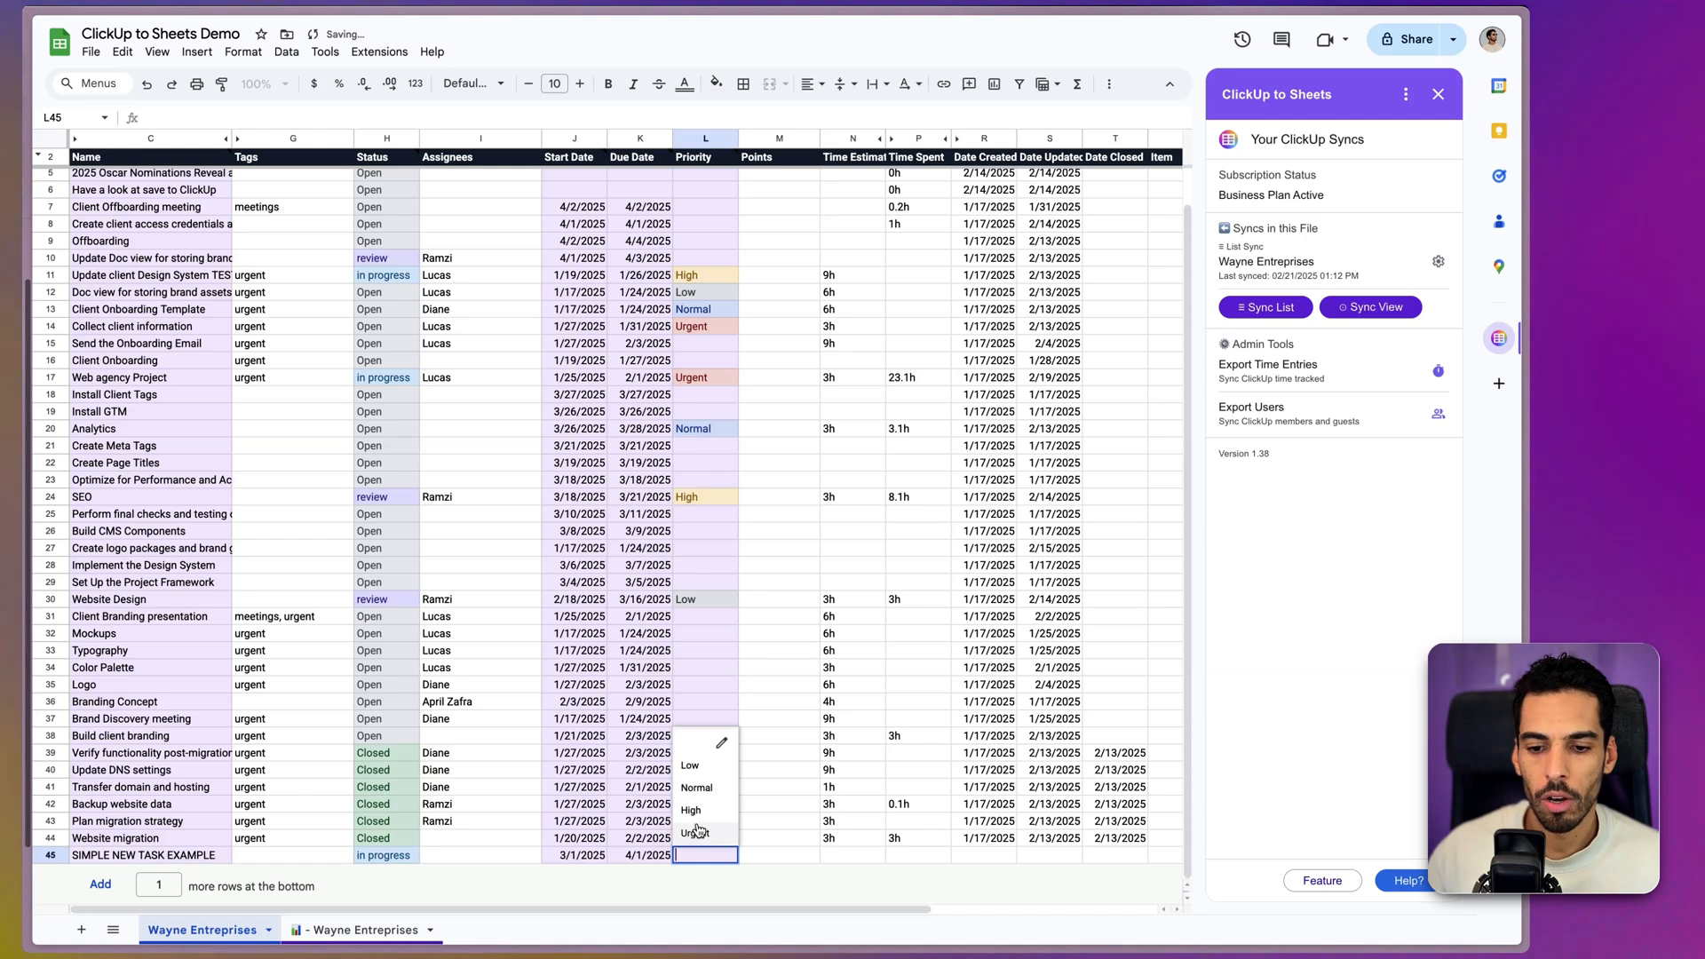
click(696, 832)
click(785, 755)
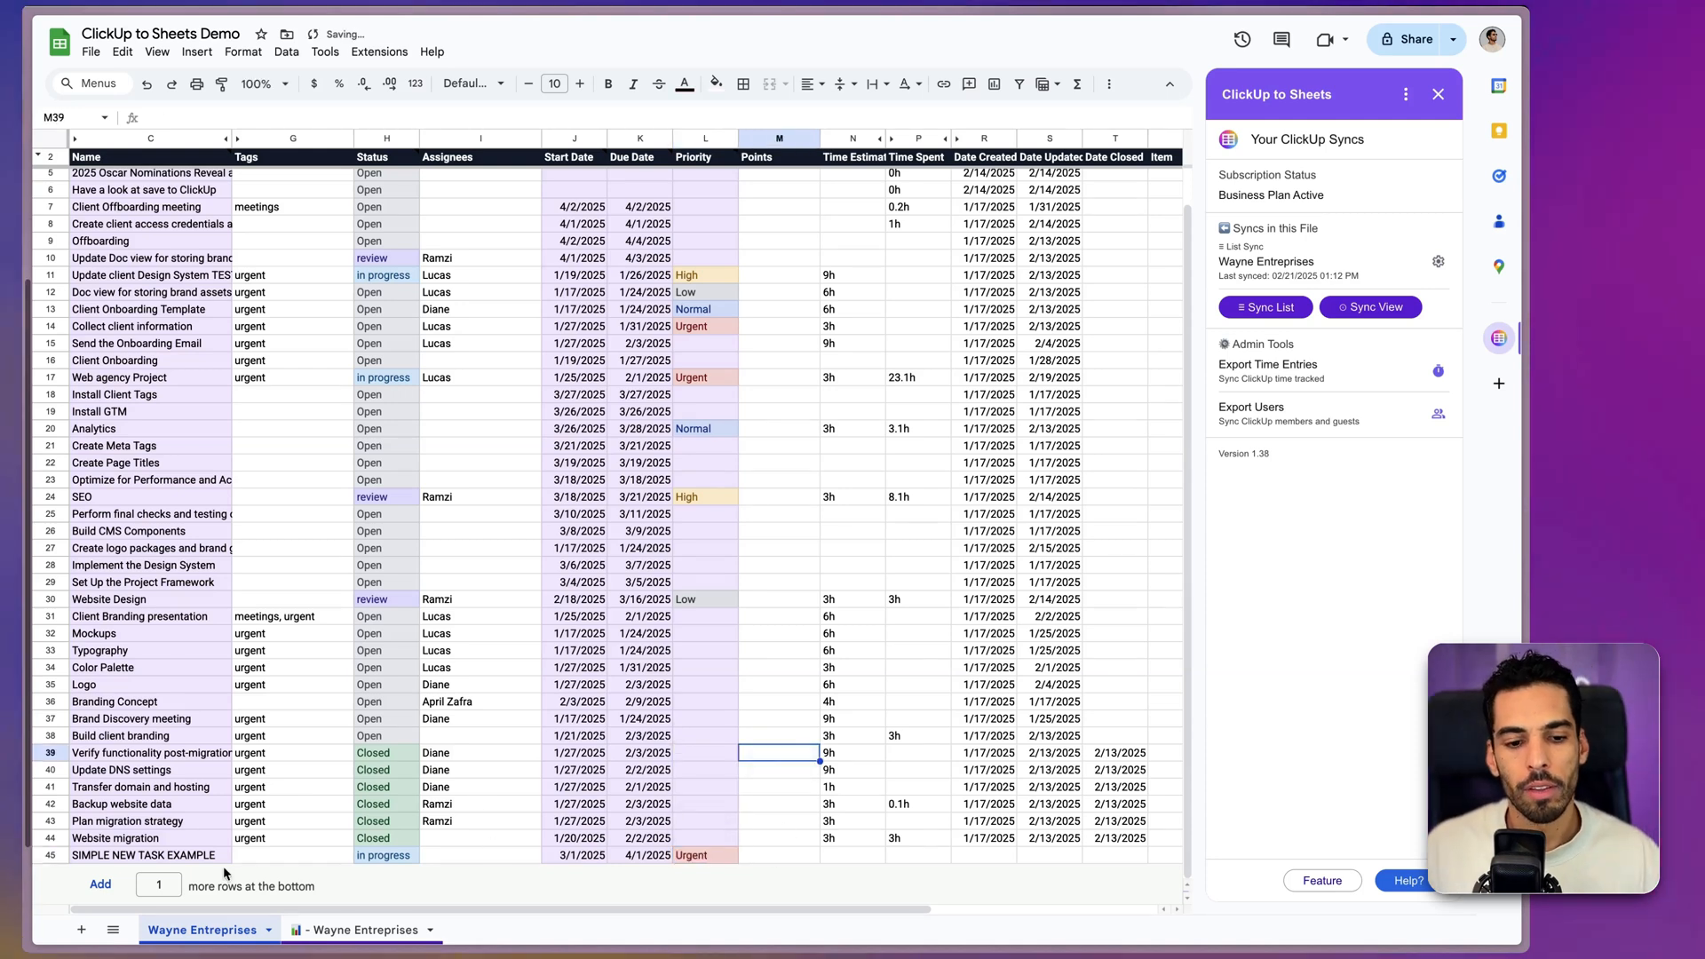
click(253, 581)
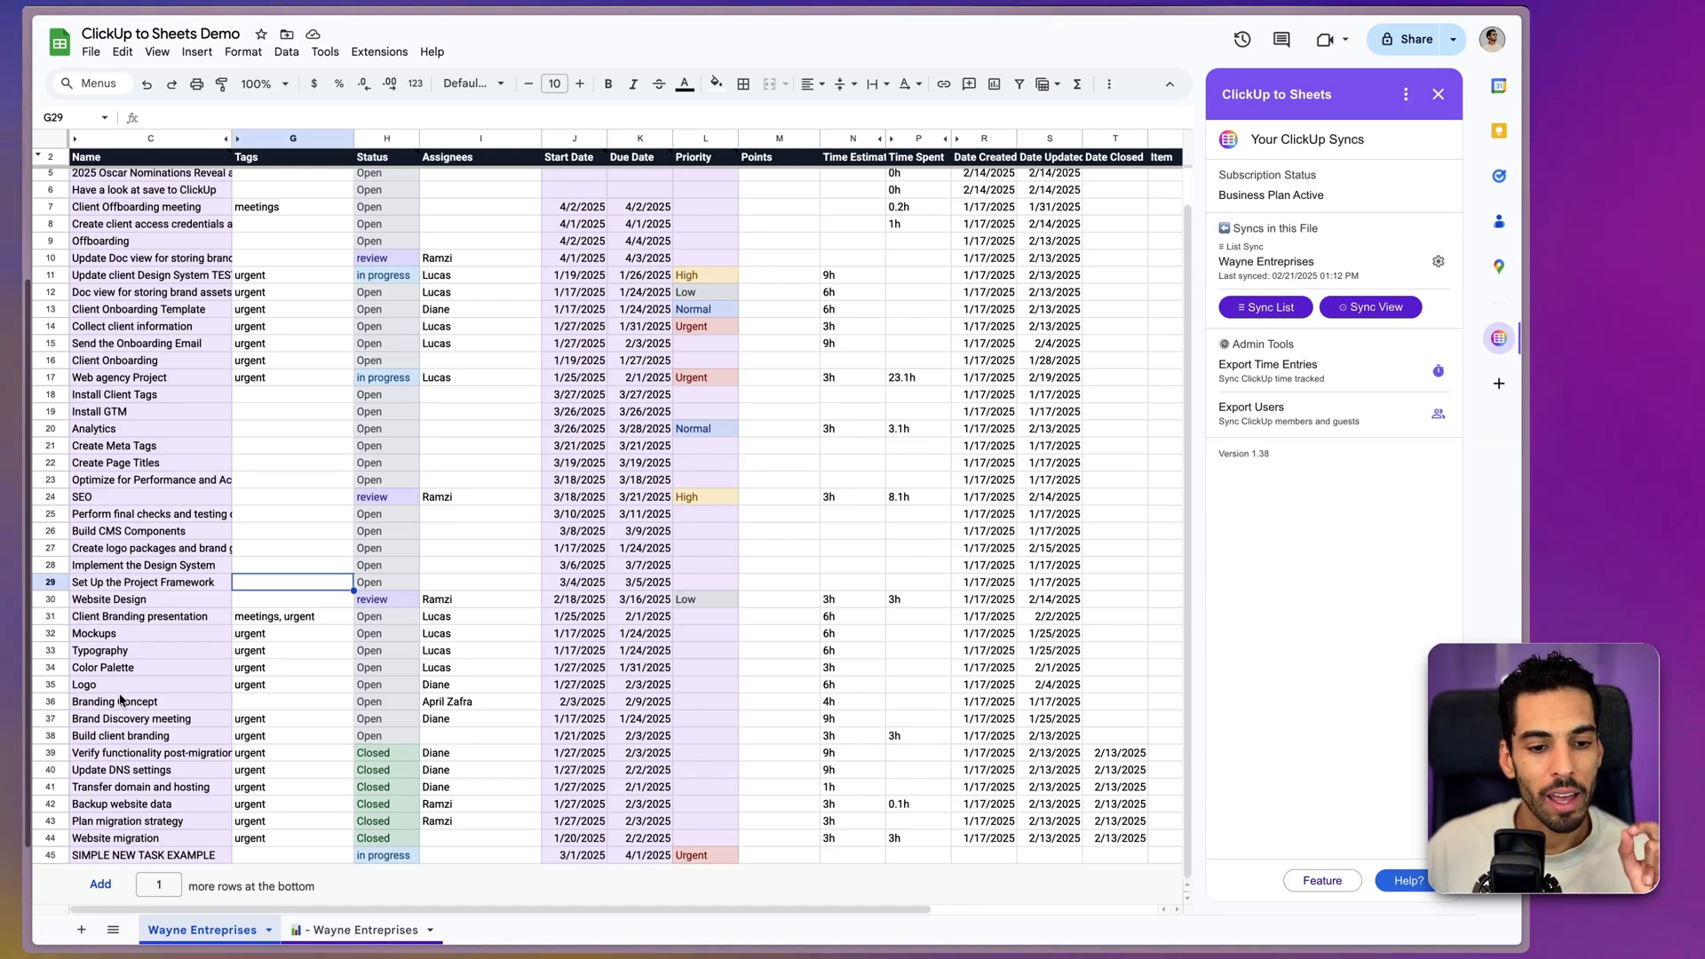
- Rename the SCHEDULED SYNC TEST task in row 3 to TASK UPDATE EXAMPLE
scroll(121, 689, up, 2)
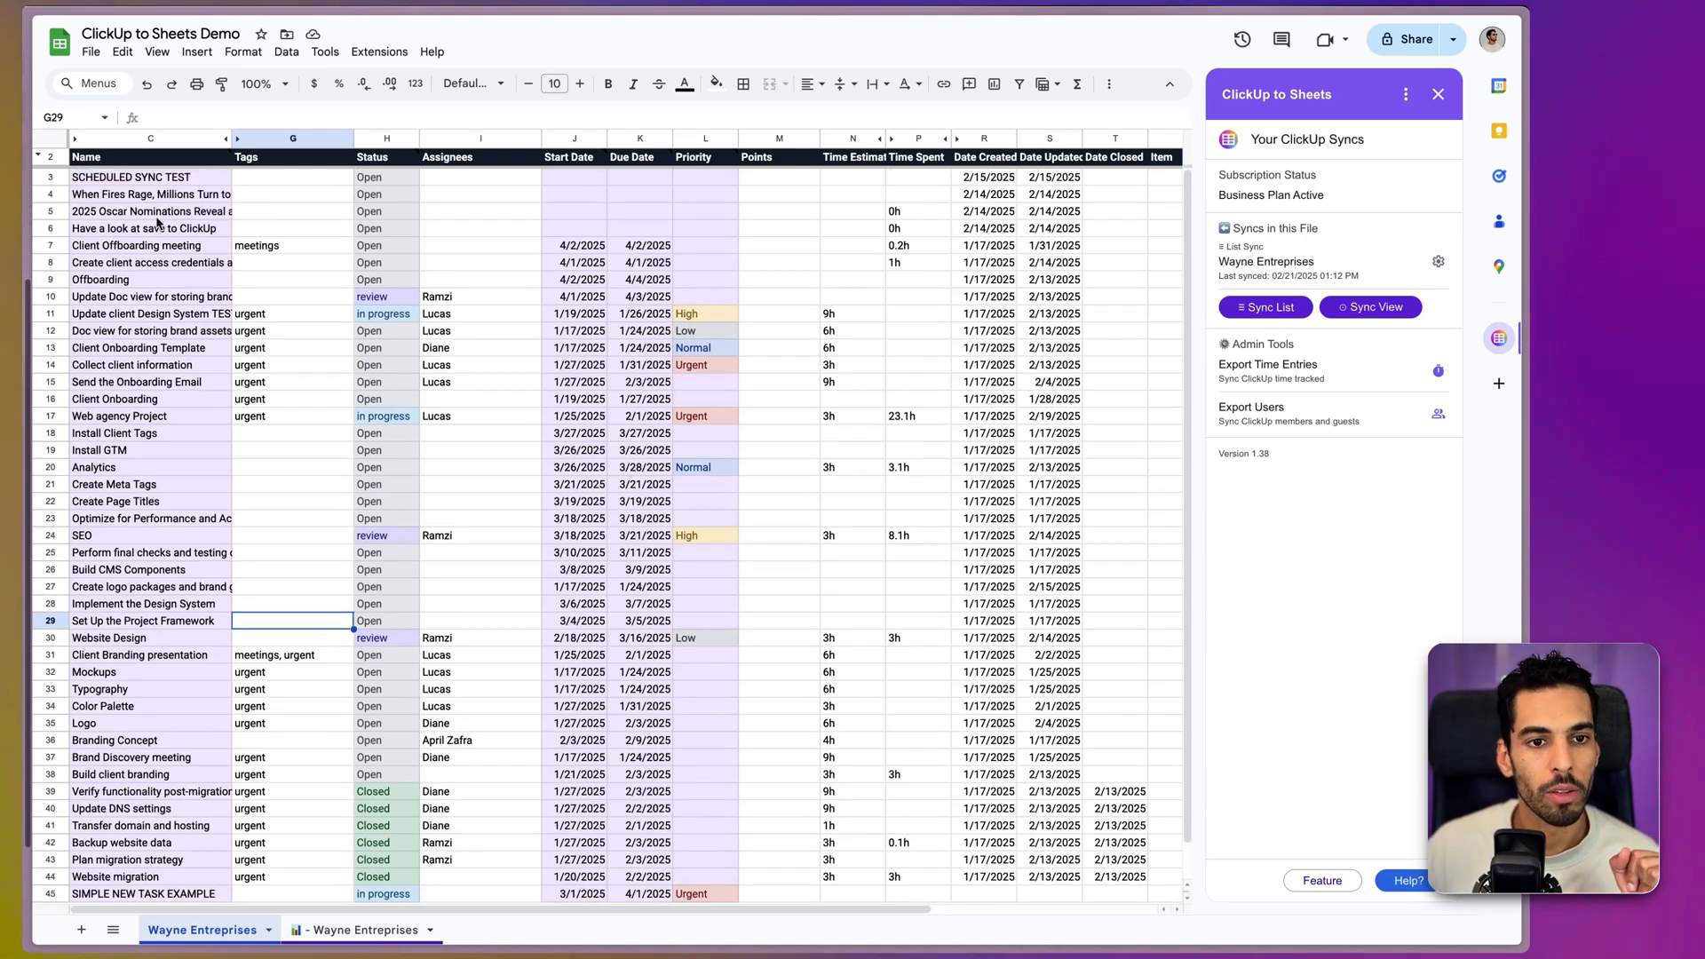
click(164, 177)
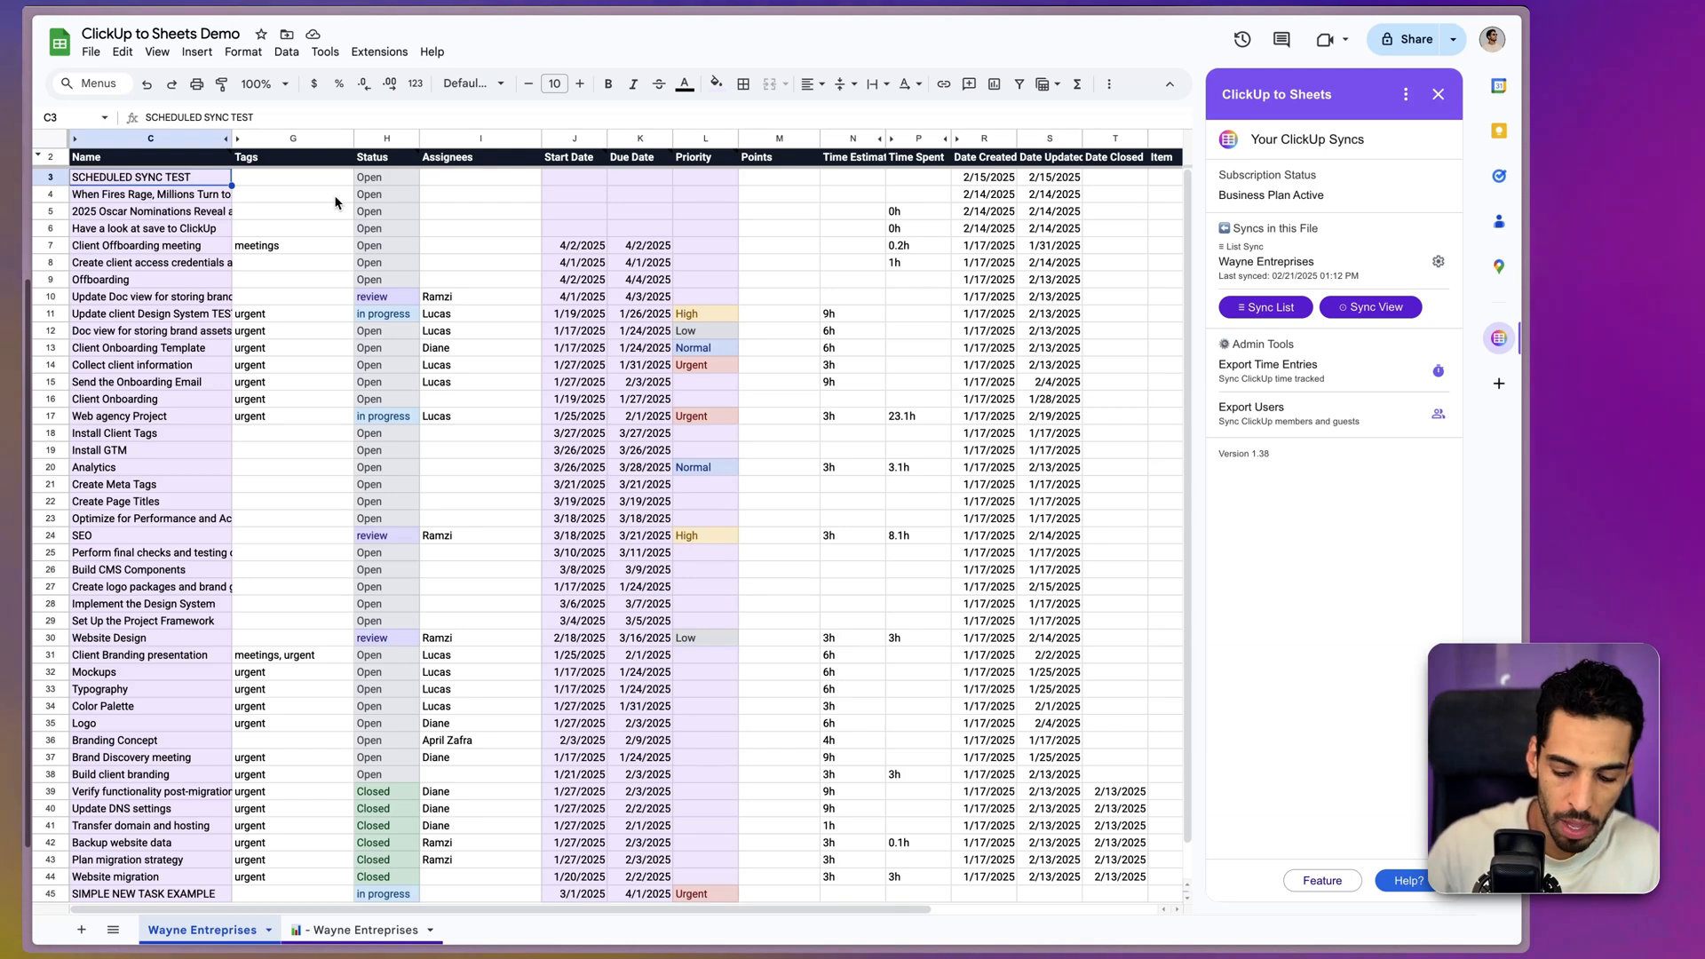
text(TAS)
text(K UPDATE E)
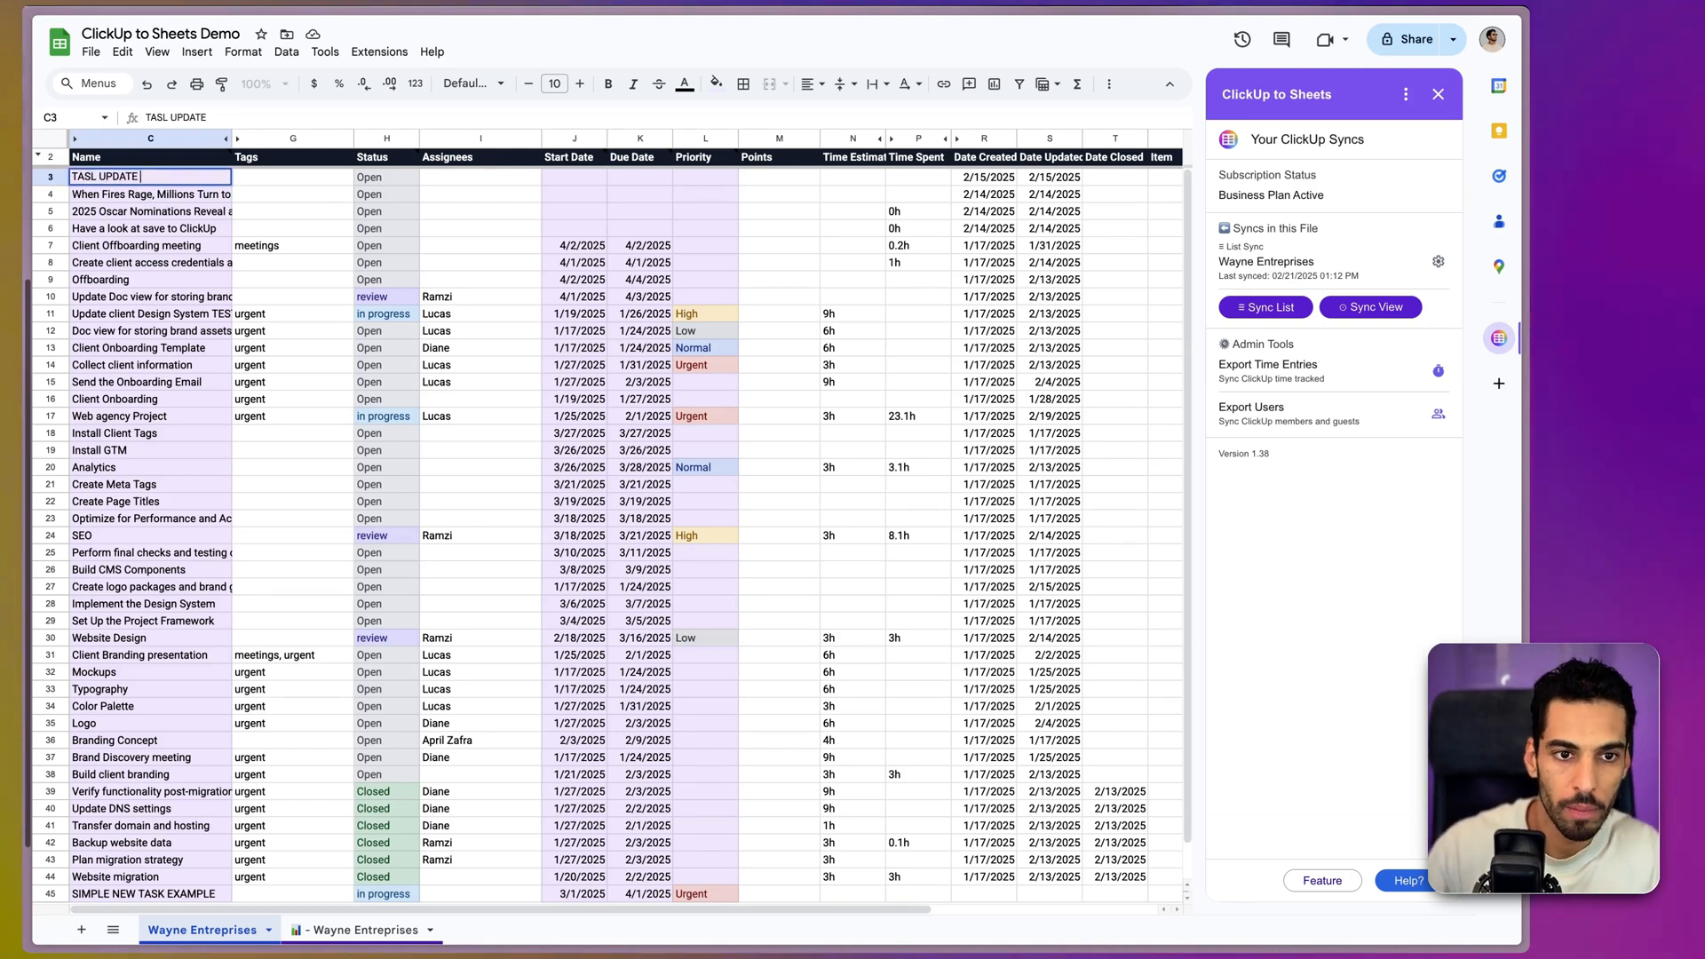
text(XAMPLE)
- Give TASK UPDATE EXAMPLE start and due dates of 4/2/2025 and Urgent priority, and look over the task list in ClickUp
click(704, 177)
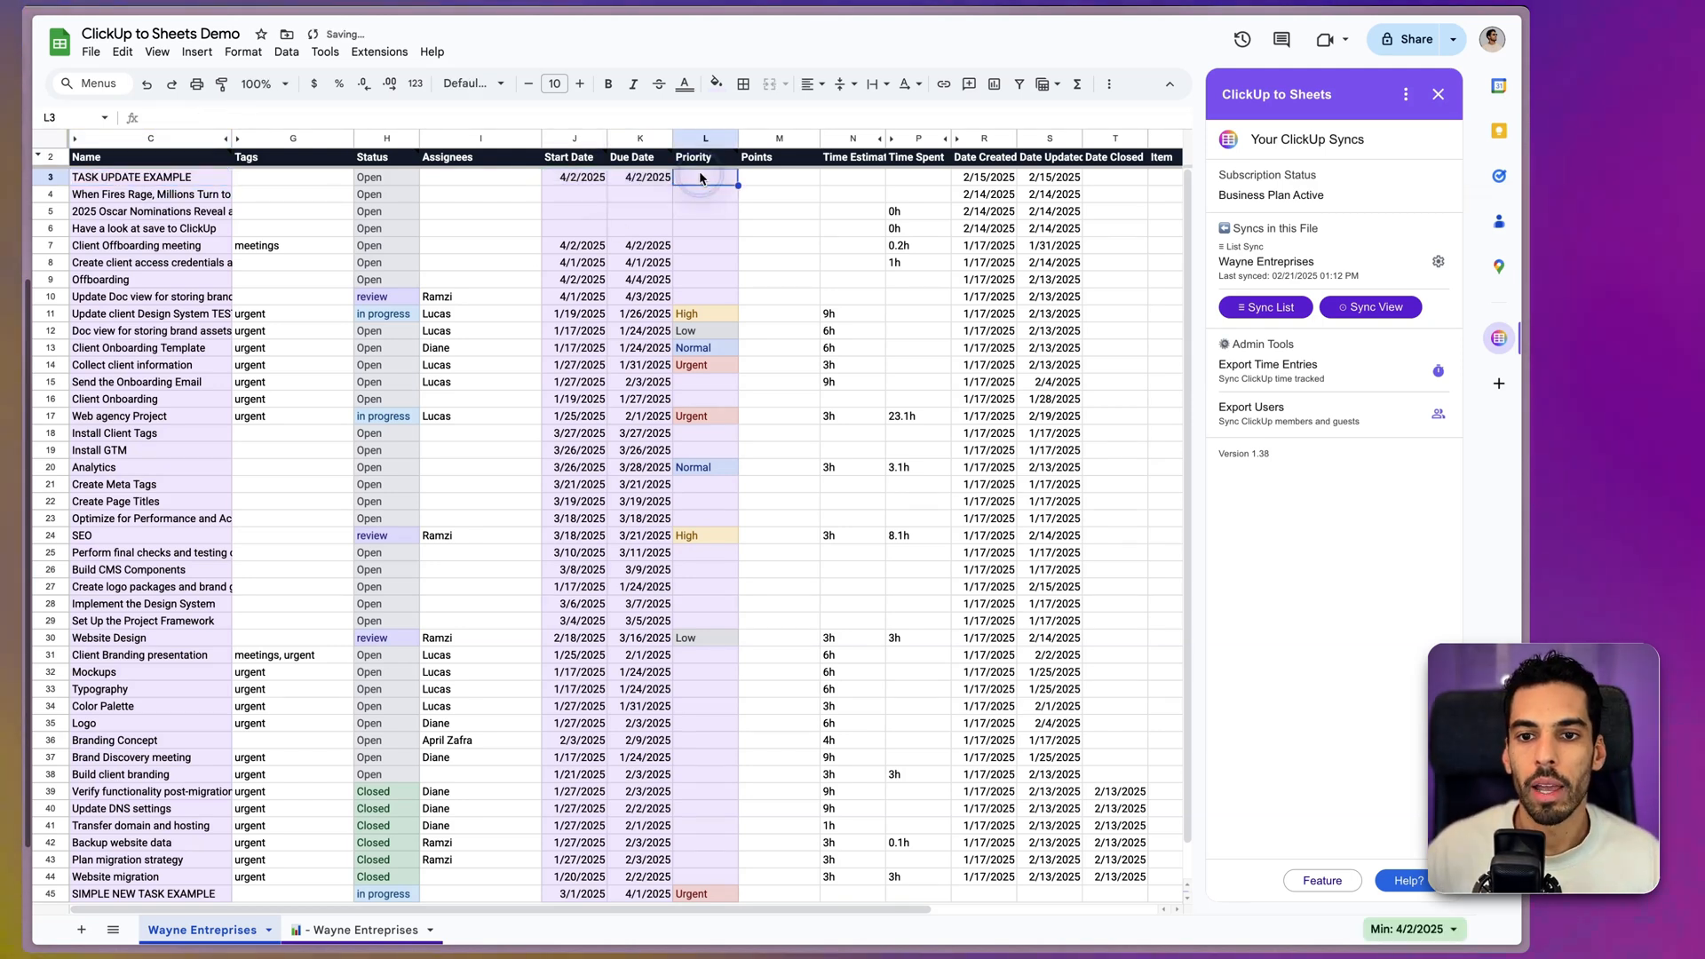
click(728, 177)
click(695, 196)
click(577, 245)
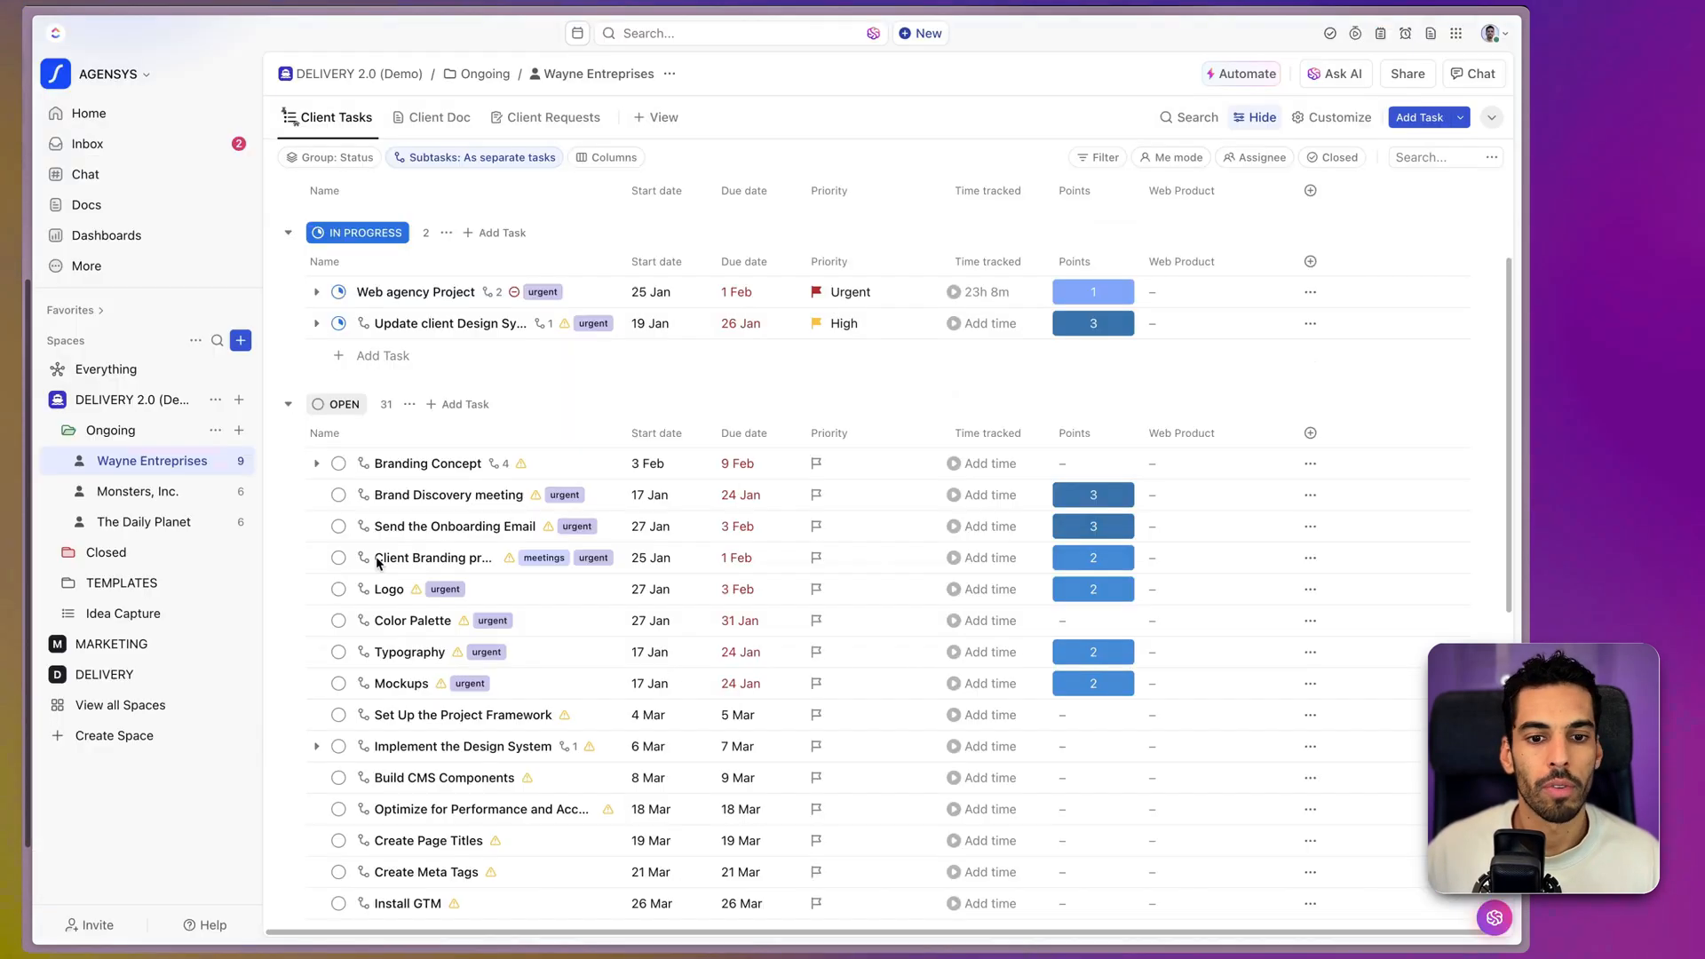
scroll(520, 446, down, 7)
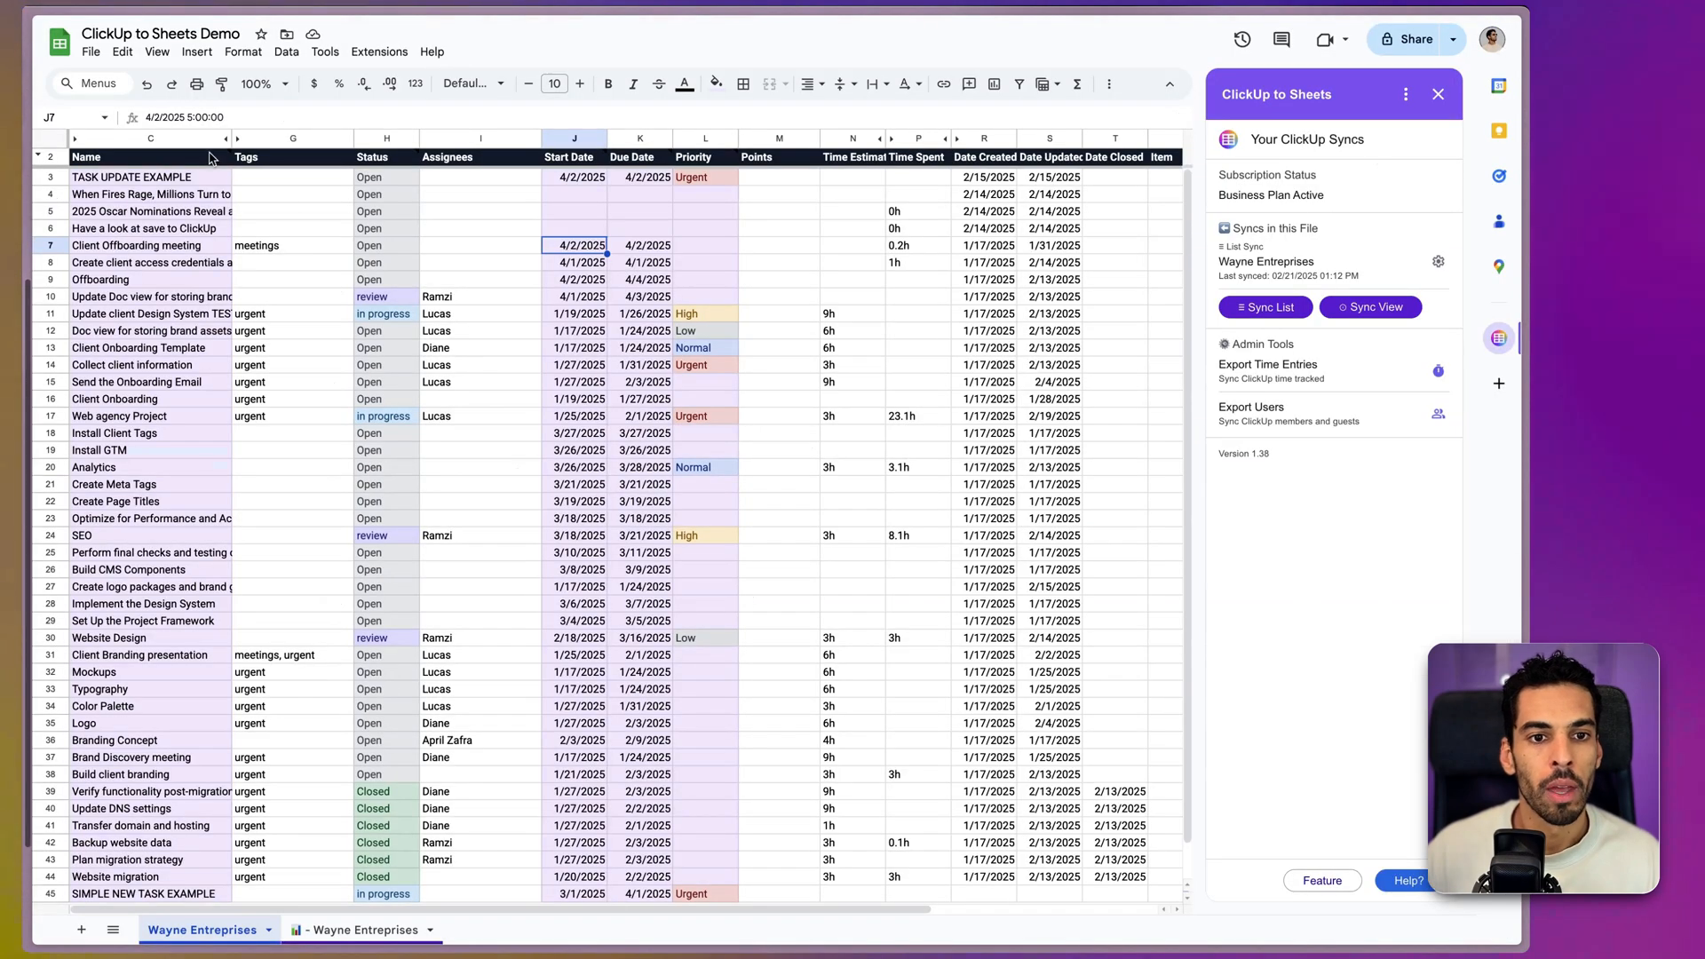
- Unhide the Description column in Google Sheets and enter TASK DESCRIPTION EXAMPLE as the description of TASK UPDATE EXAMPLE
click(229, 138)
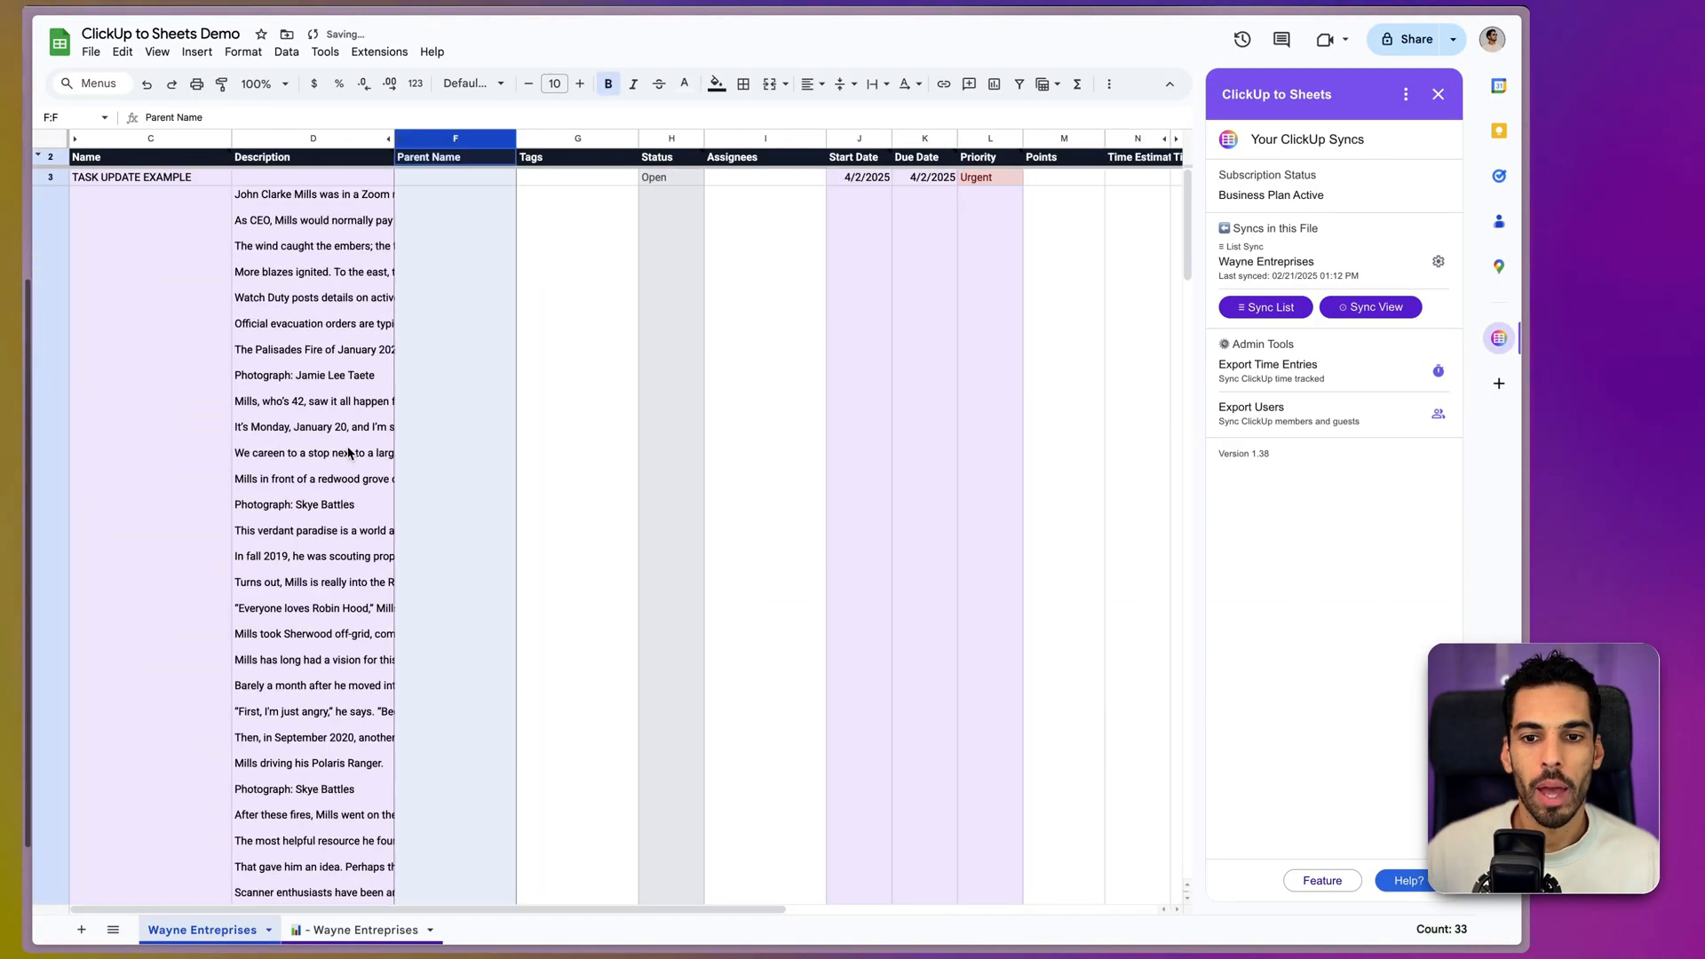
click(294, 179)
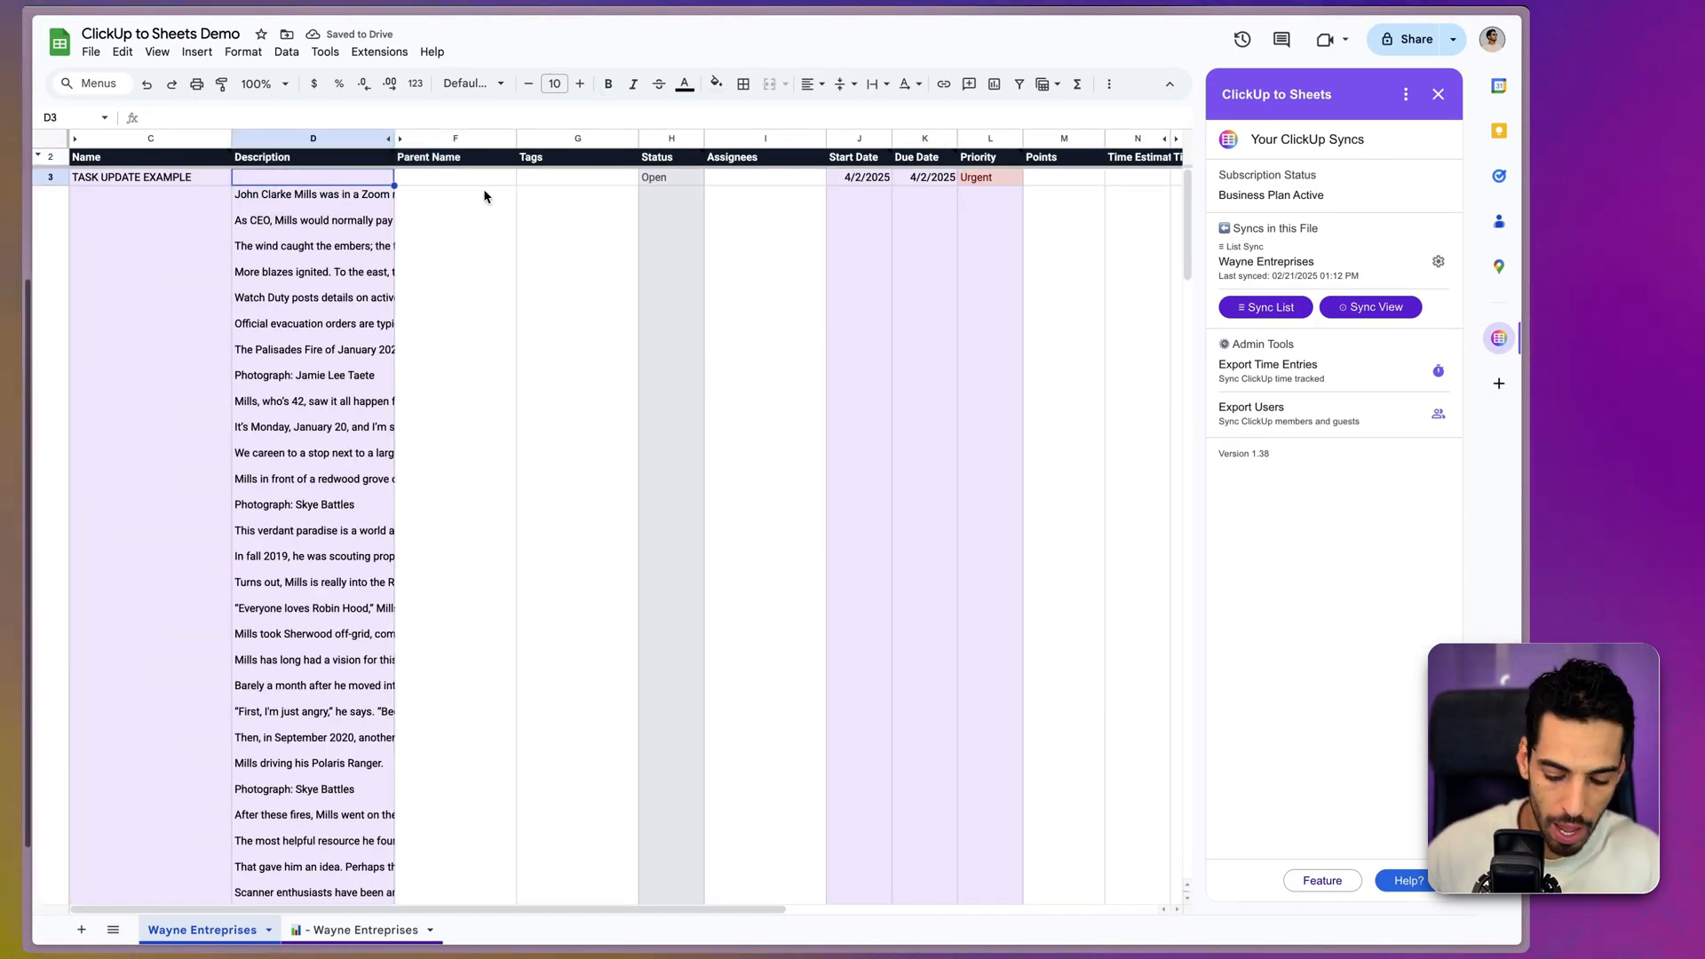
text(TASK DESCRI)
text(PTION EXAMPLE)
click(577, 390)
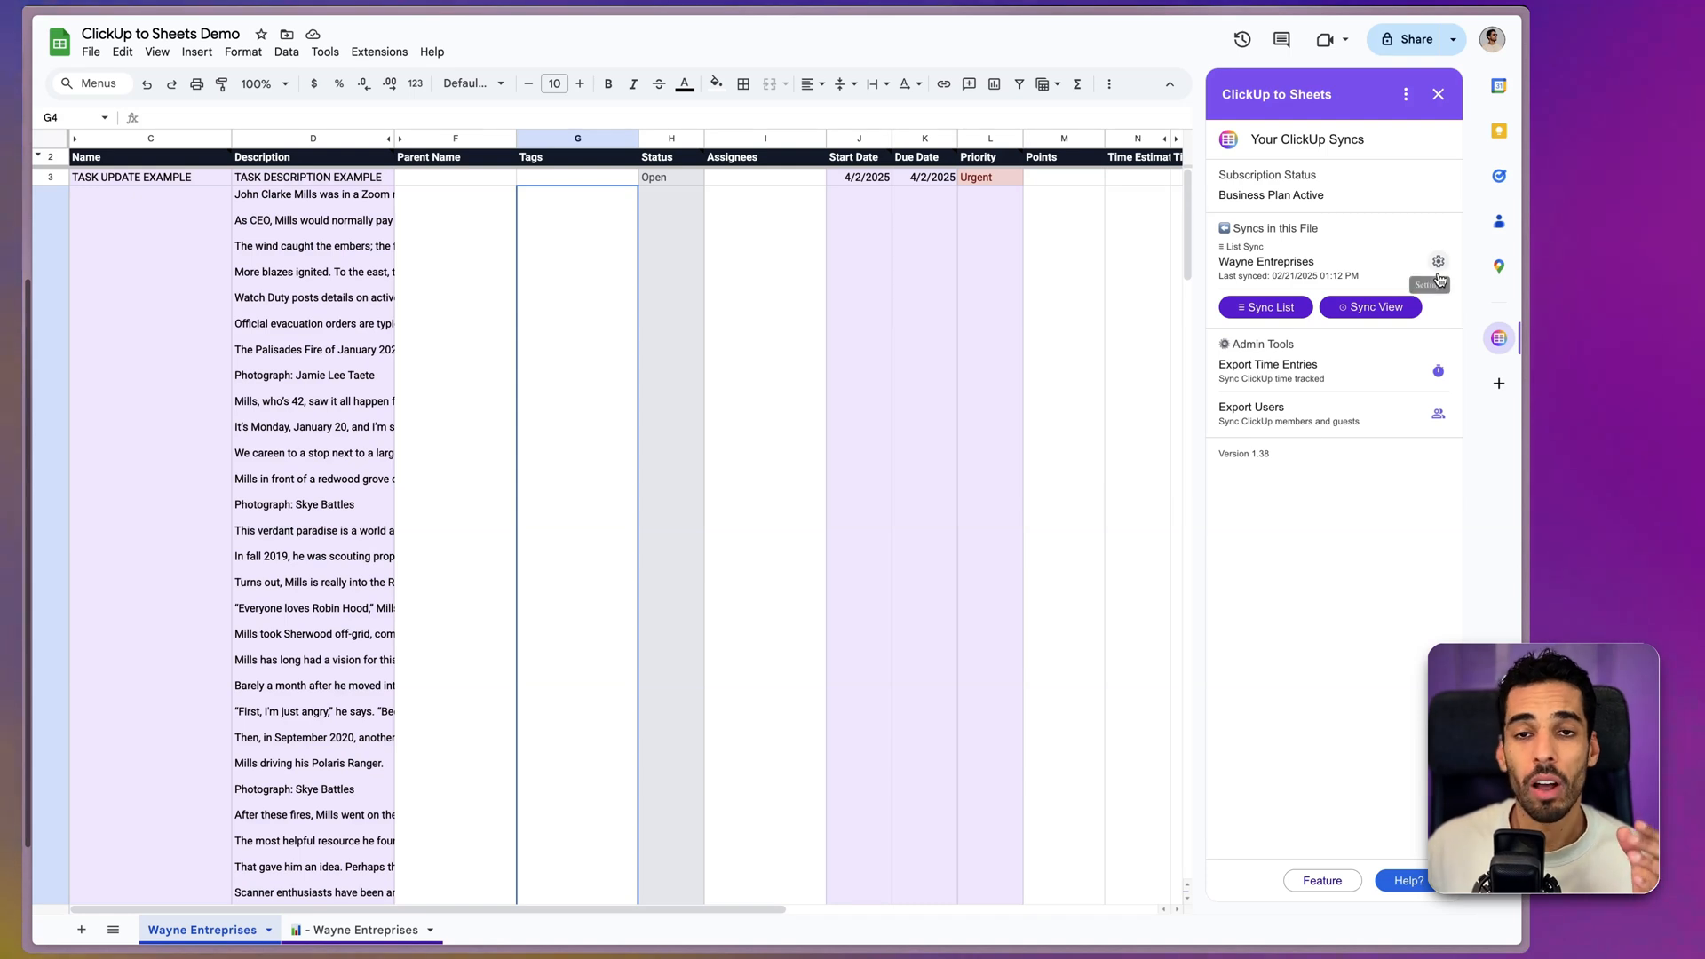
- Exclude task descriptions from the Wayne Entreprises sync and update the sync
click(1437, 271)
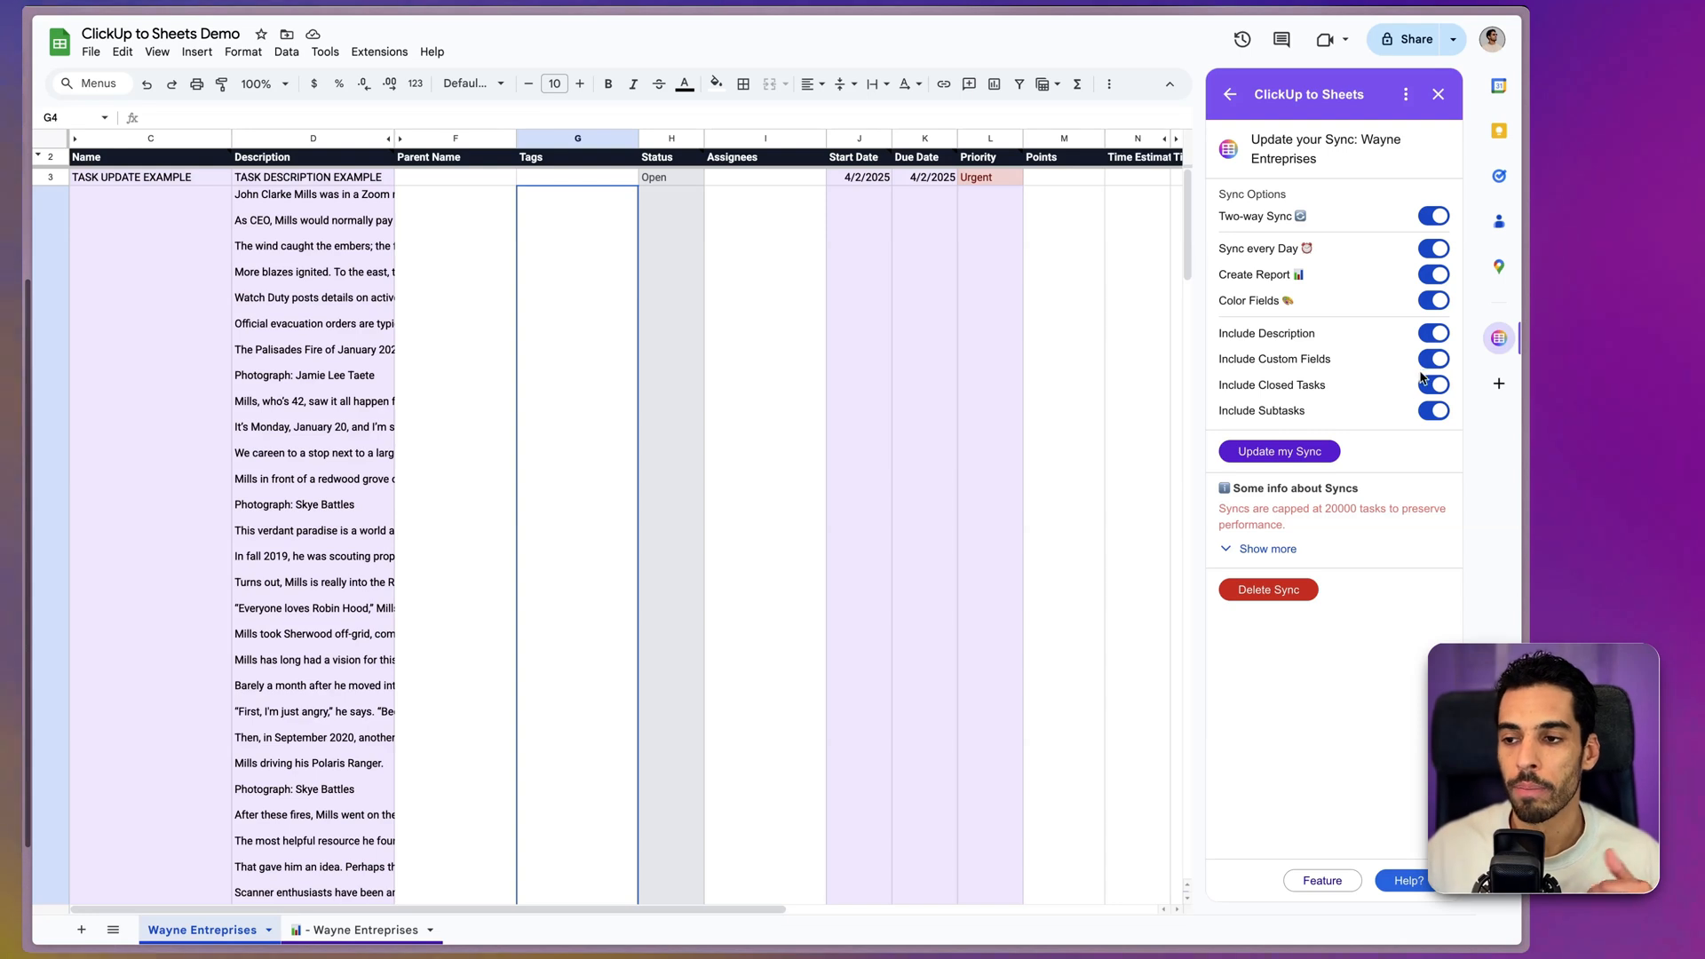
click(1431, 335)
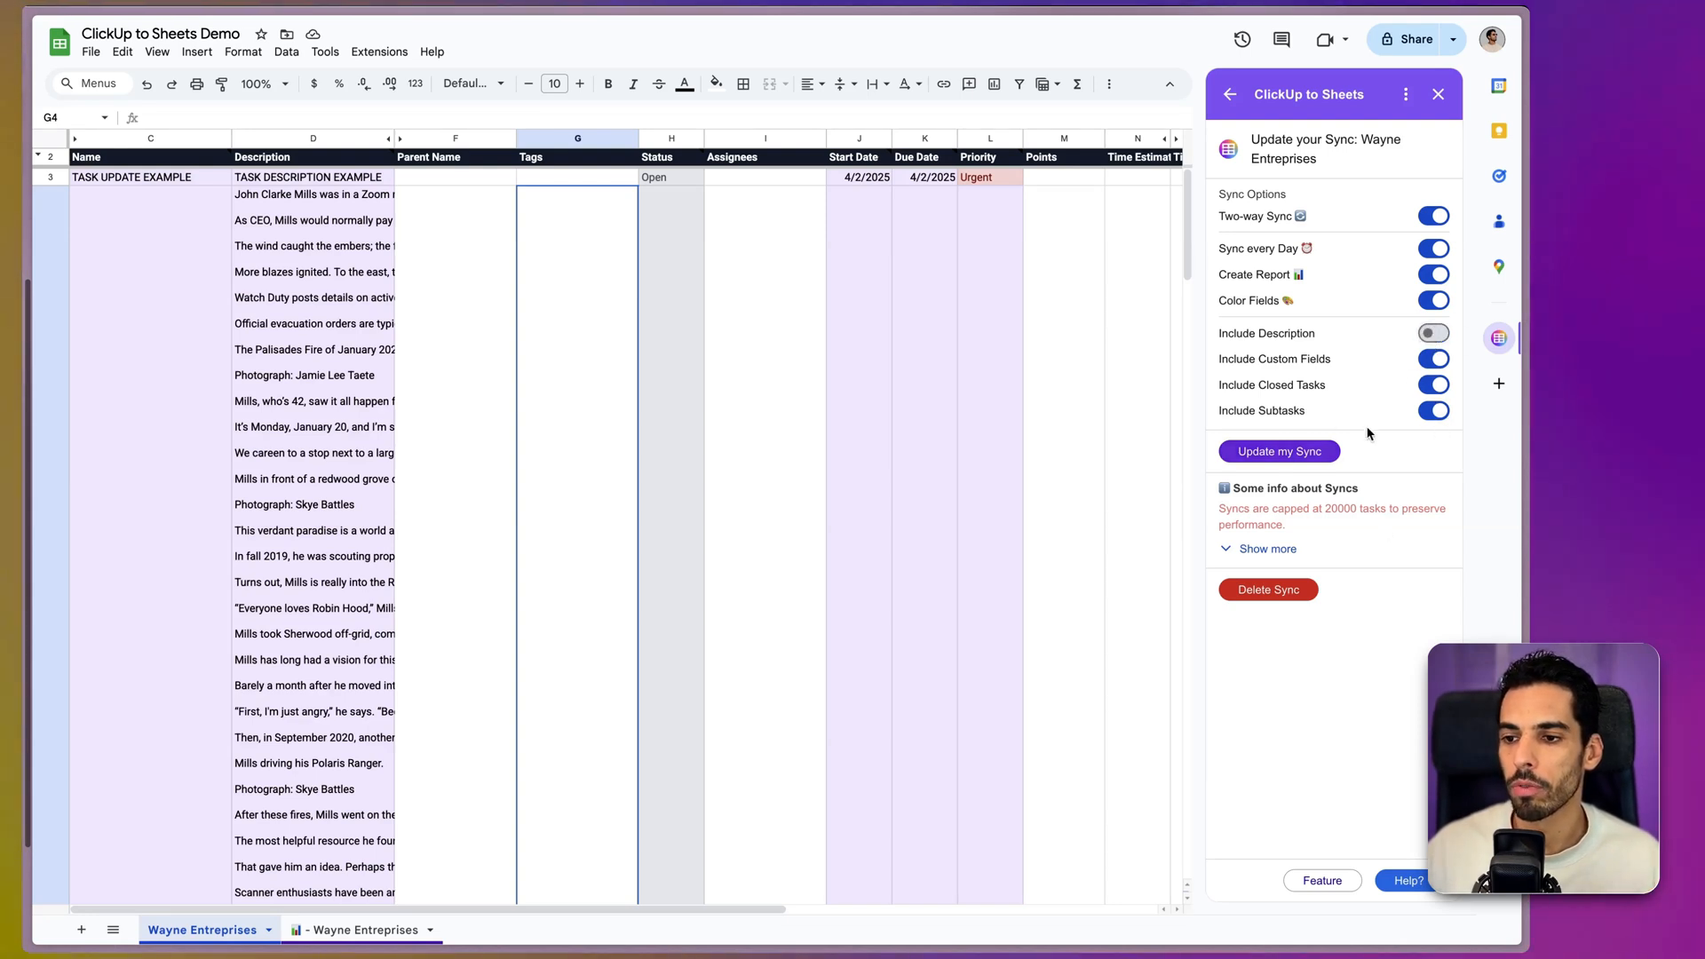
click(1282, 453)
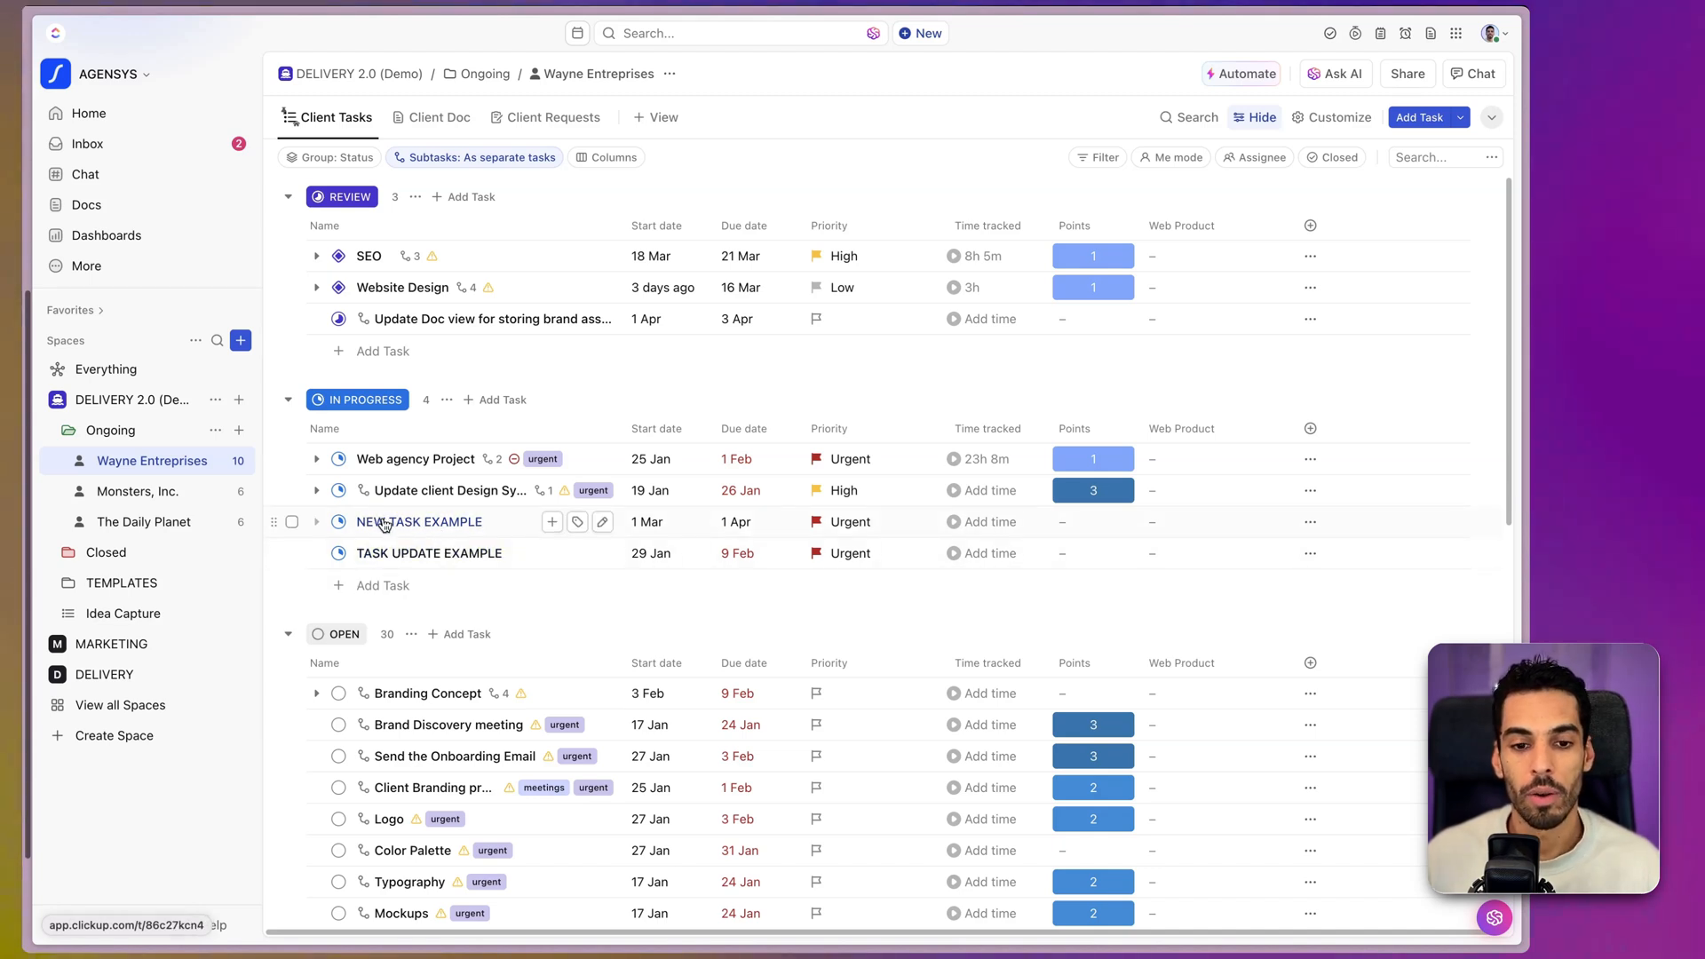
- Review the Wayne Entreprises tasks in ClickUp and its analytics dashboard in Google Sheets, and return to the syncs overview
scroll(402, 526, down, 5)
scroll(403, 526, up, 5)
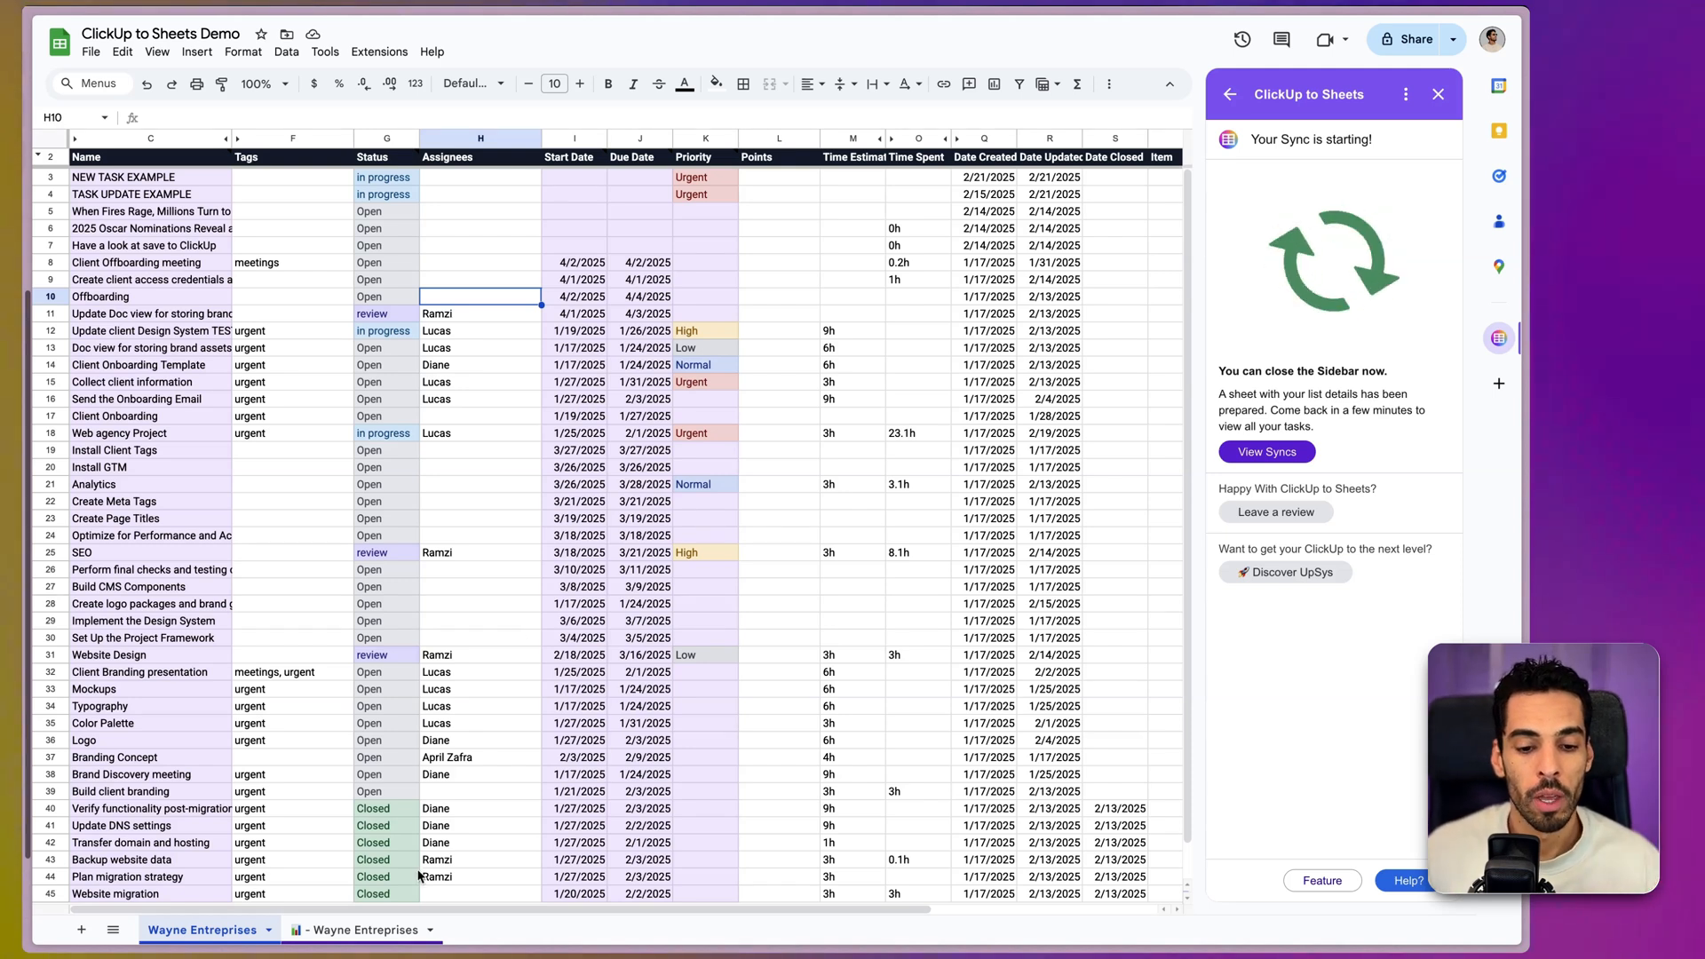
click(382, 930)
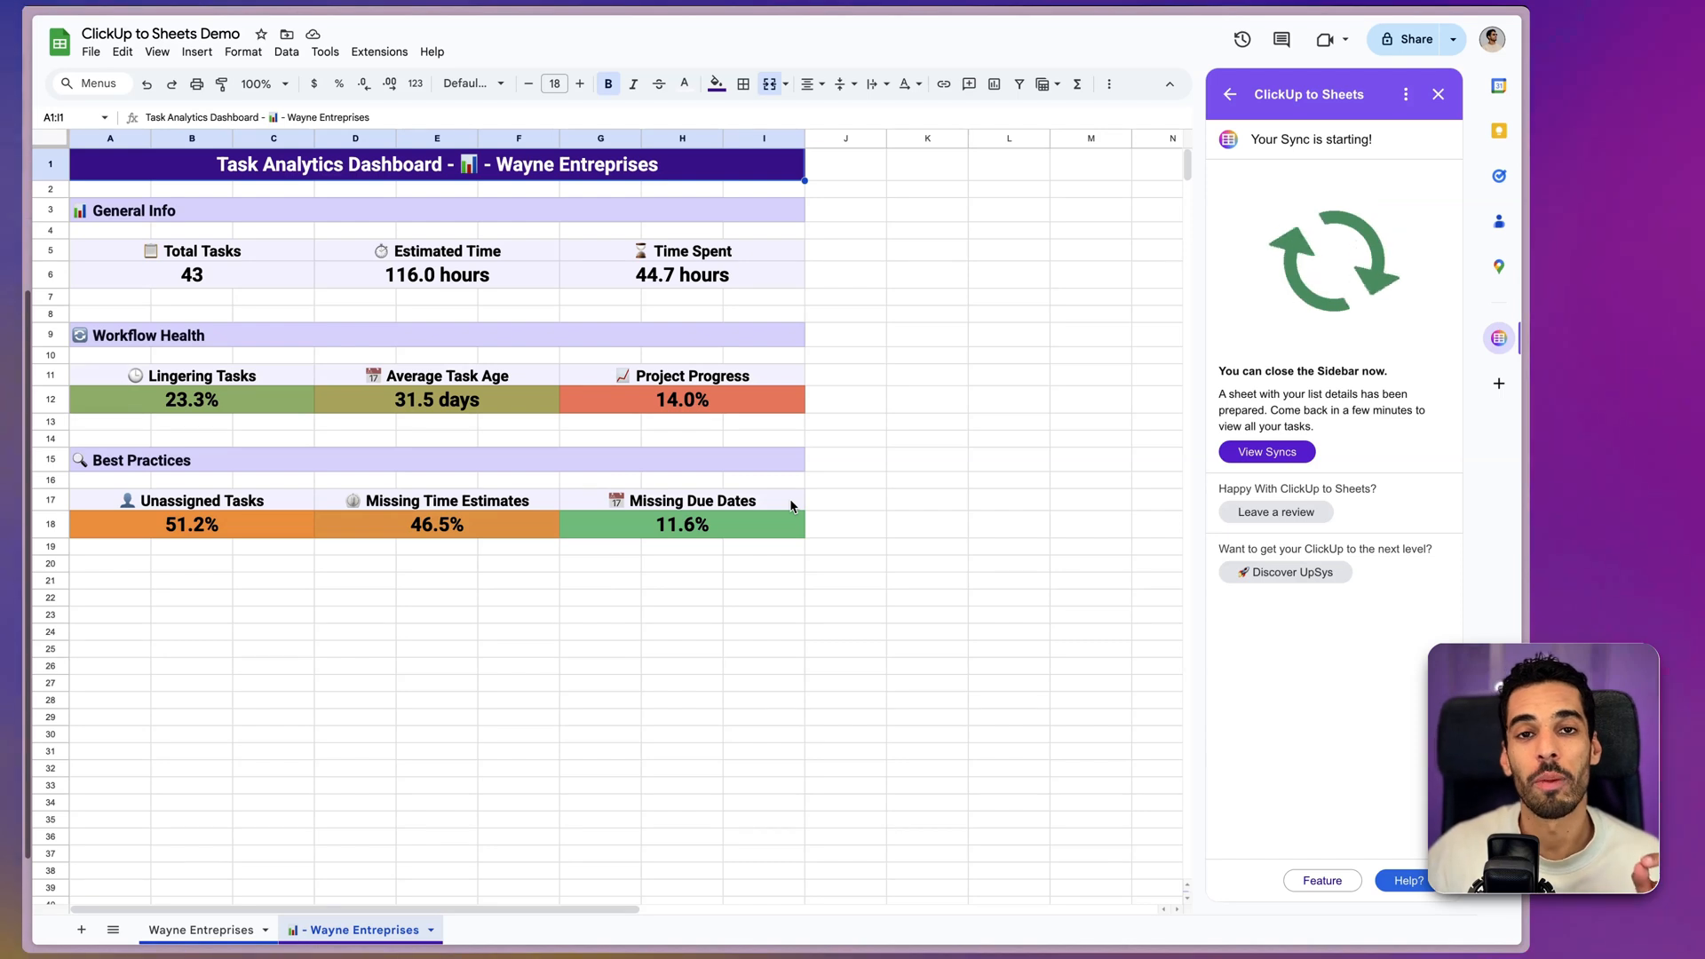
click(1229, 94)
click(1230, 94)
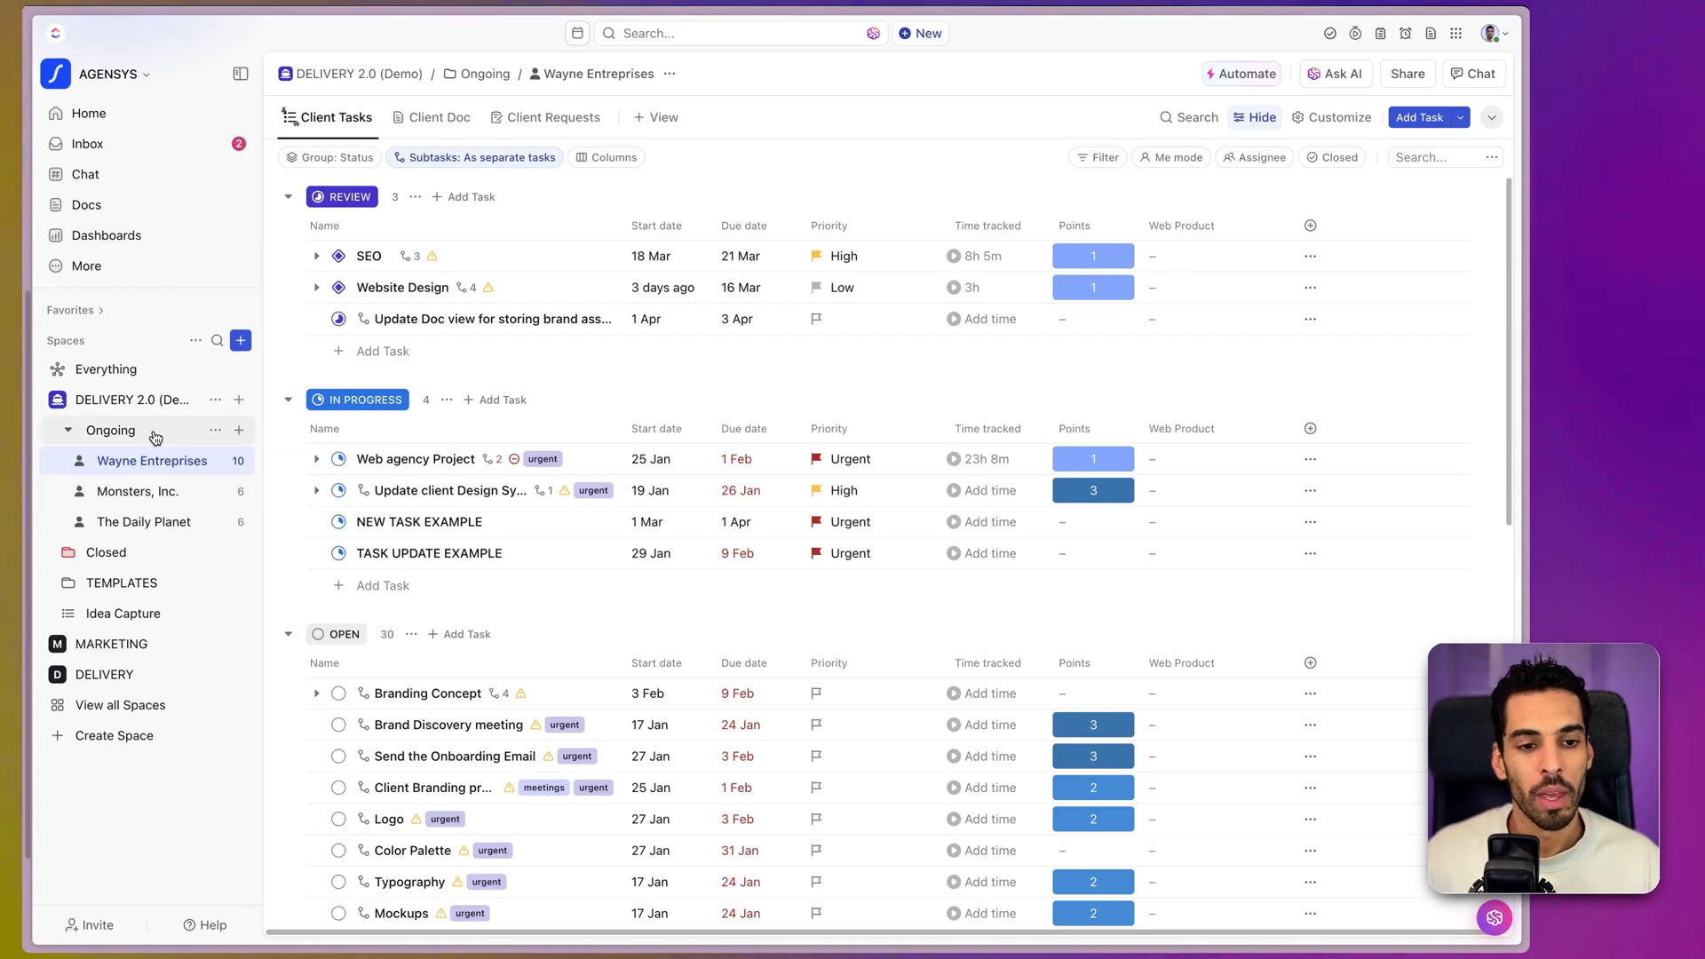
- Switch to ClickUp and examine the Ongoing folder's This Week view, its tasks and its BATCH filter
click(156, 433)
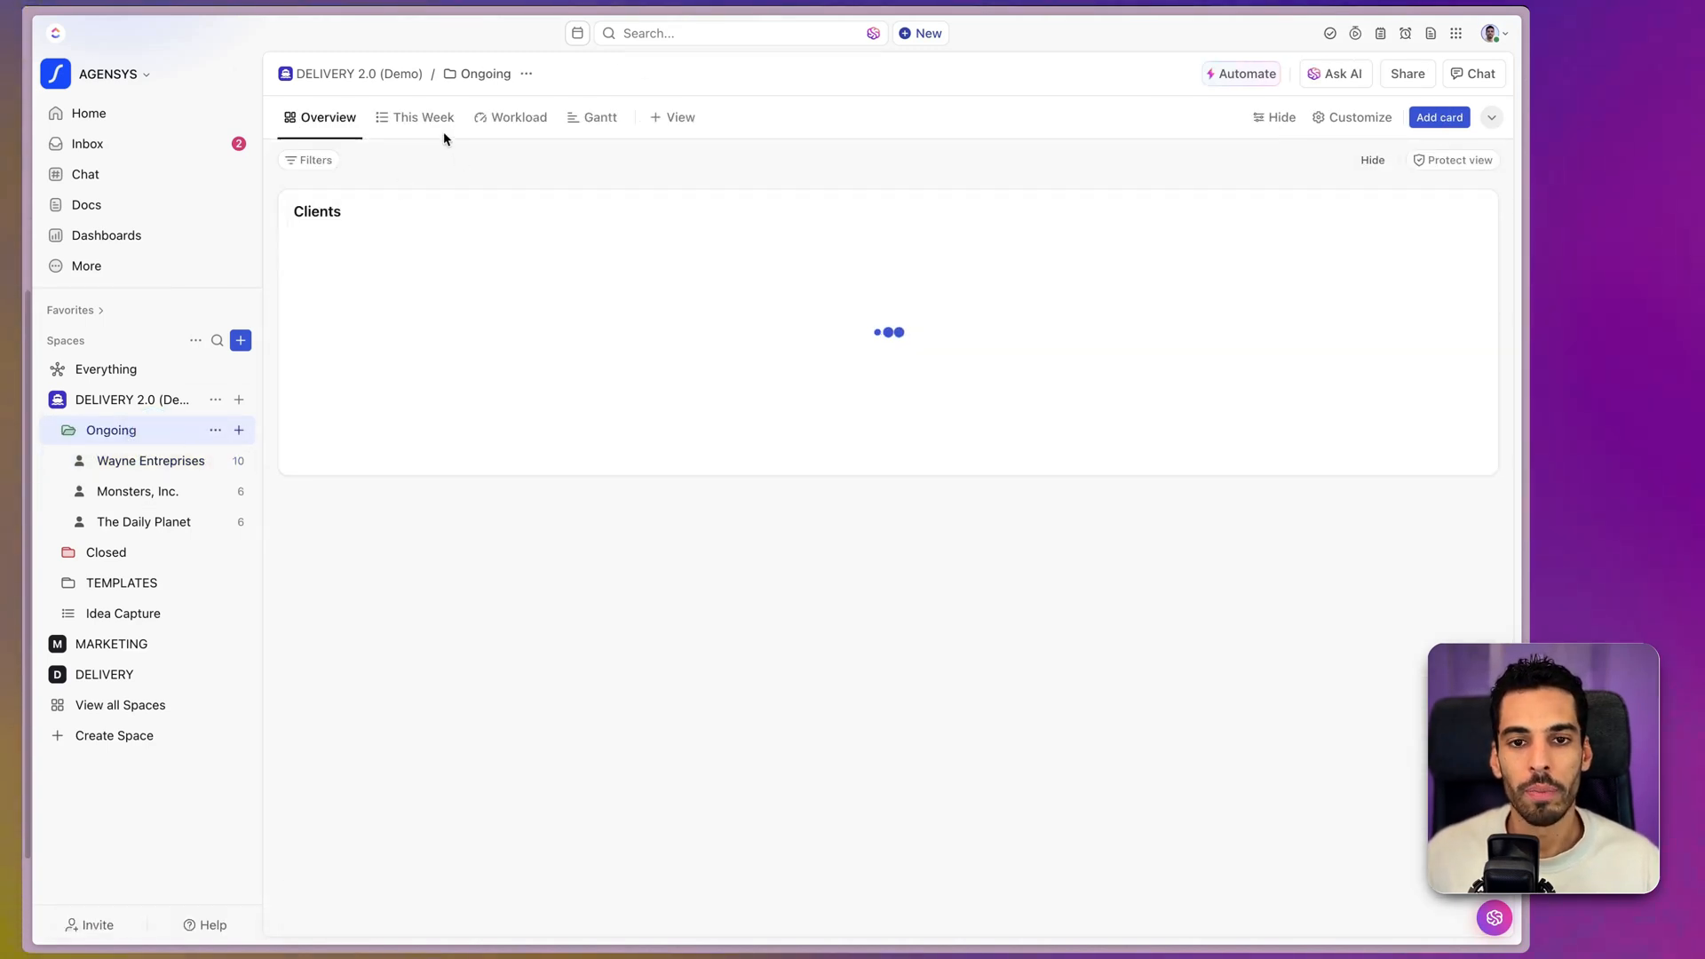
click(442, 125)
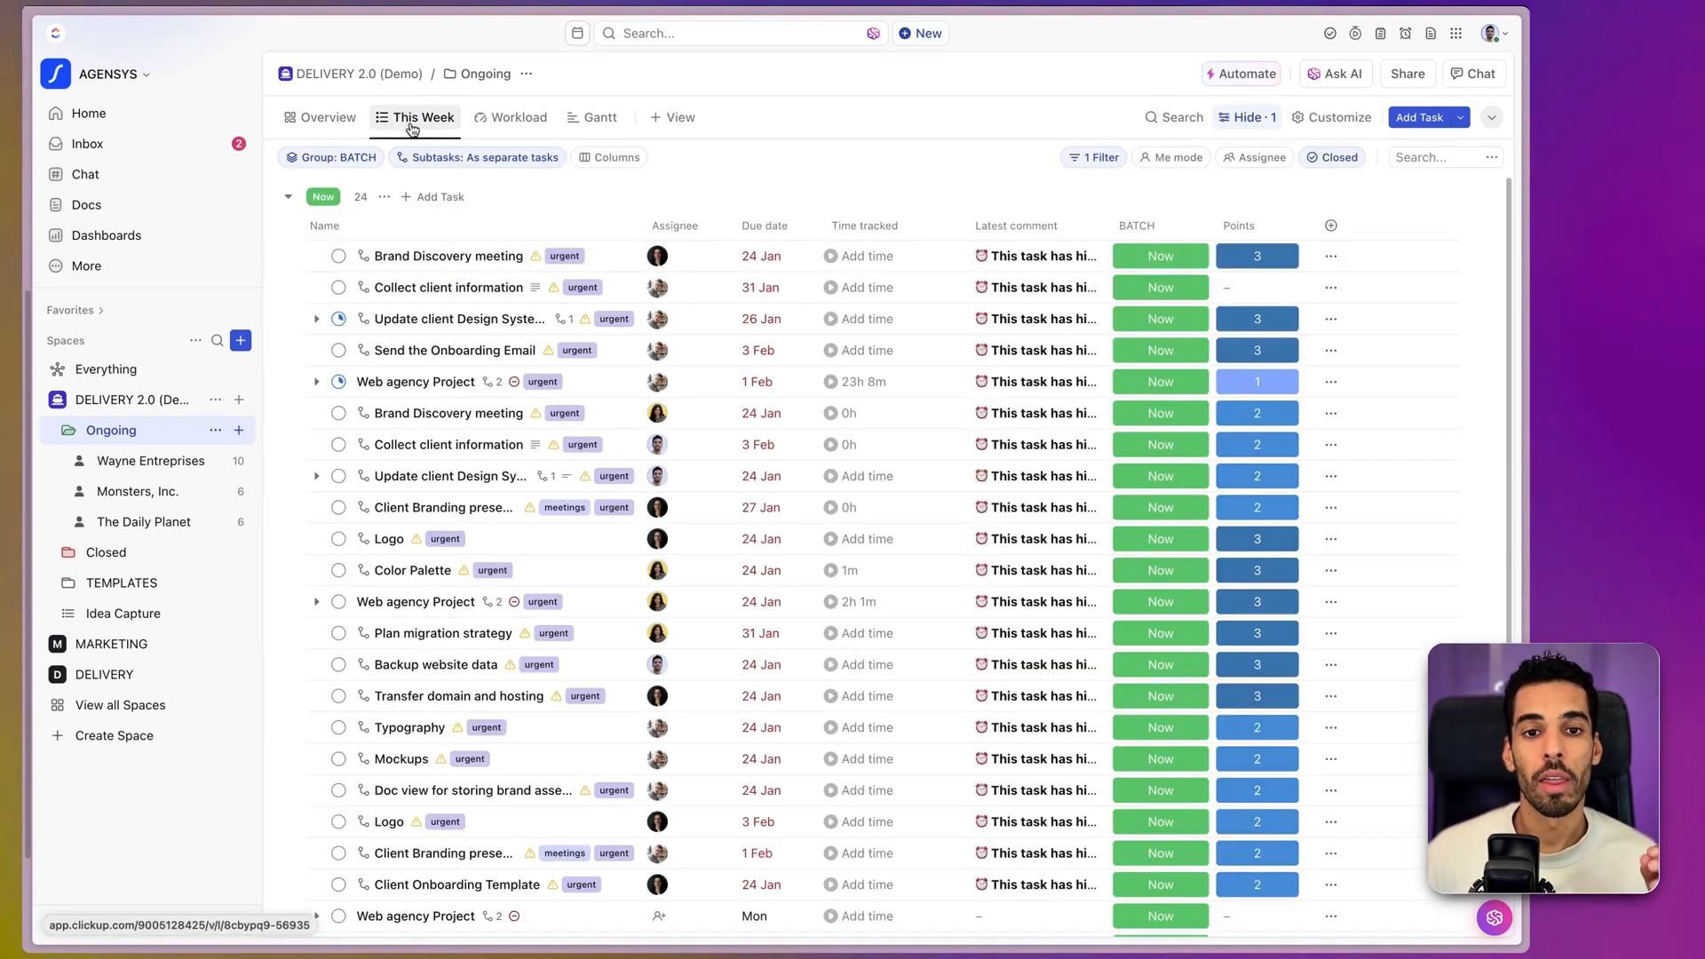
scroll(888, 427, down, 5)
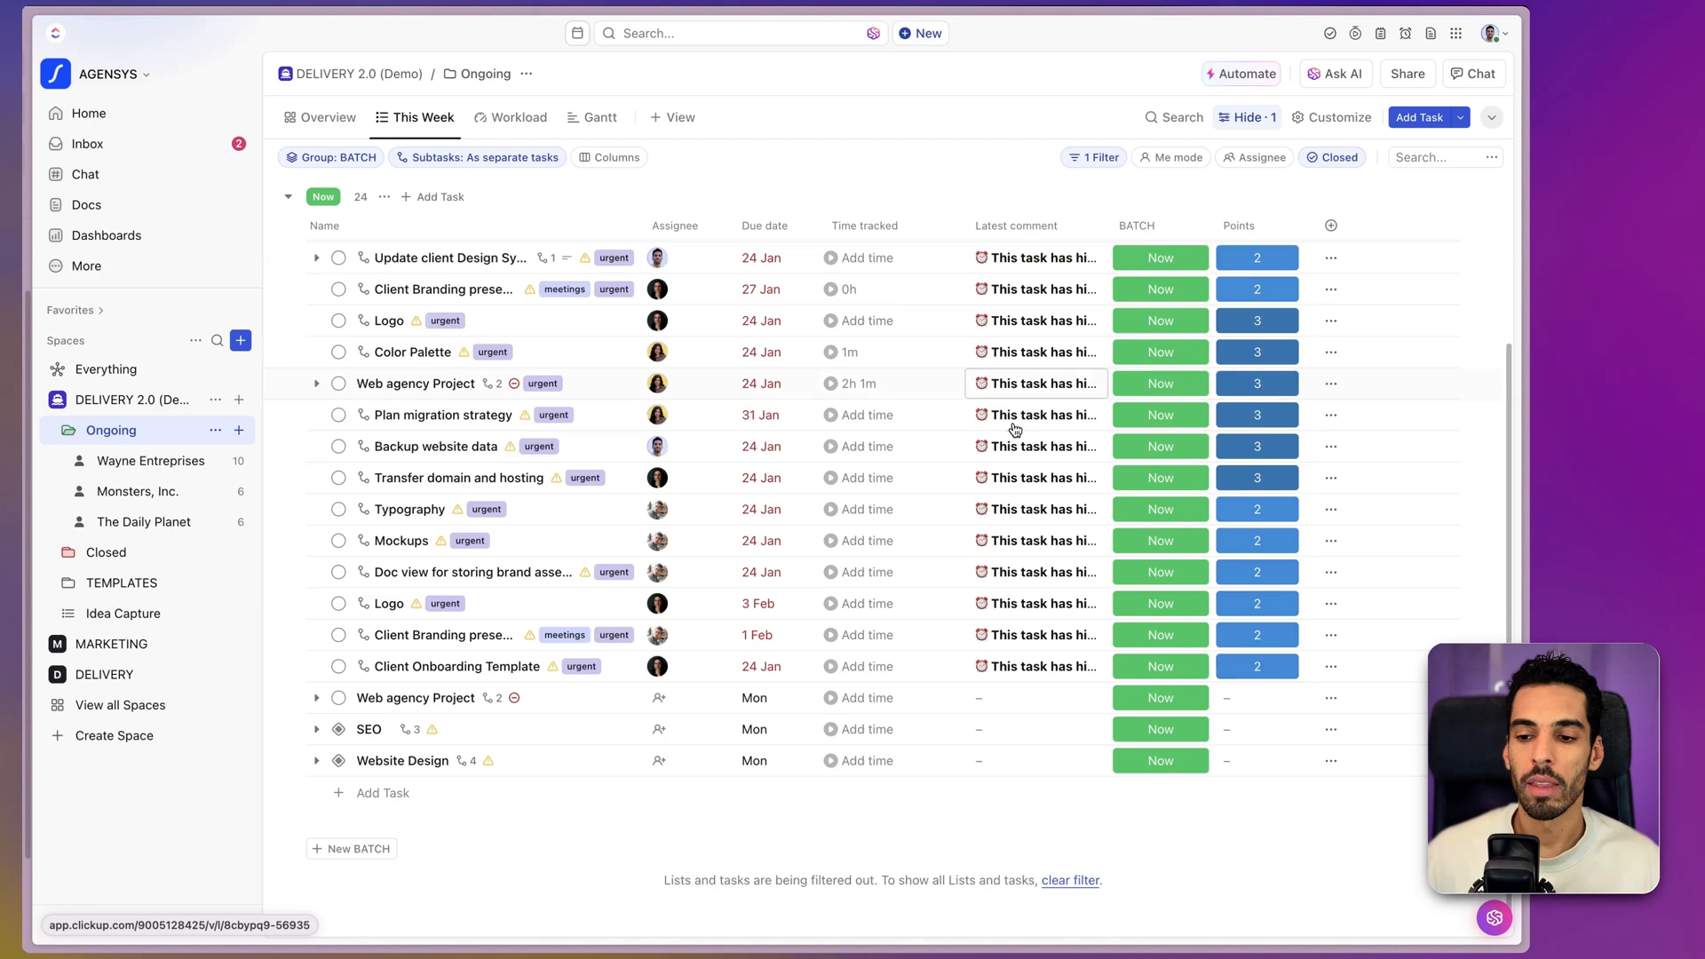
scroll(1092, 488, up, 5)
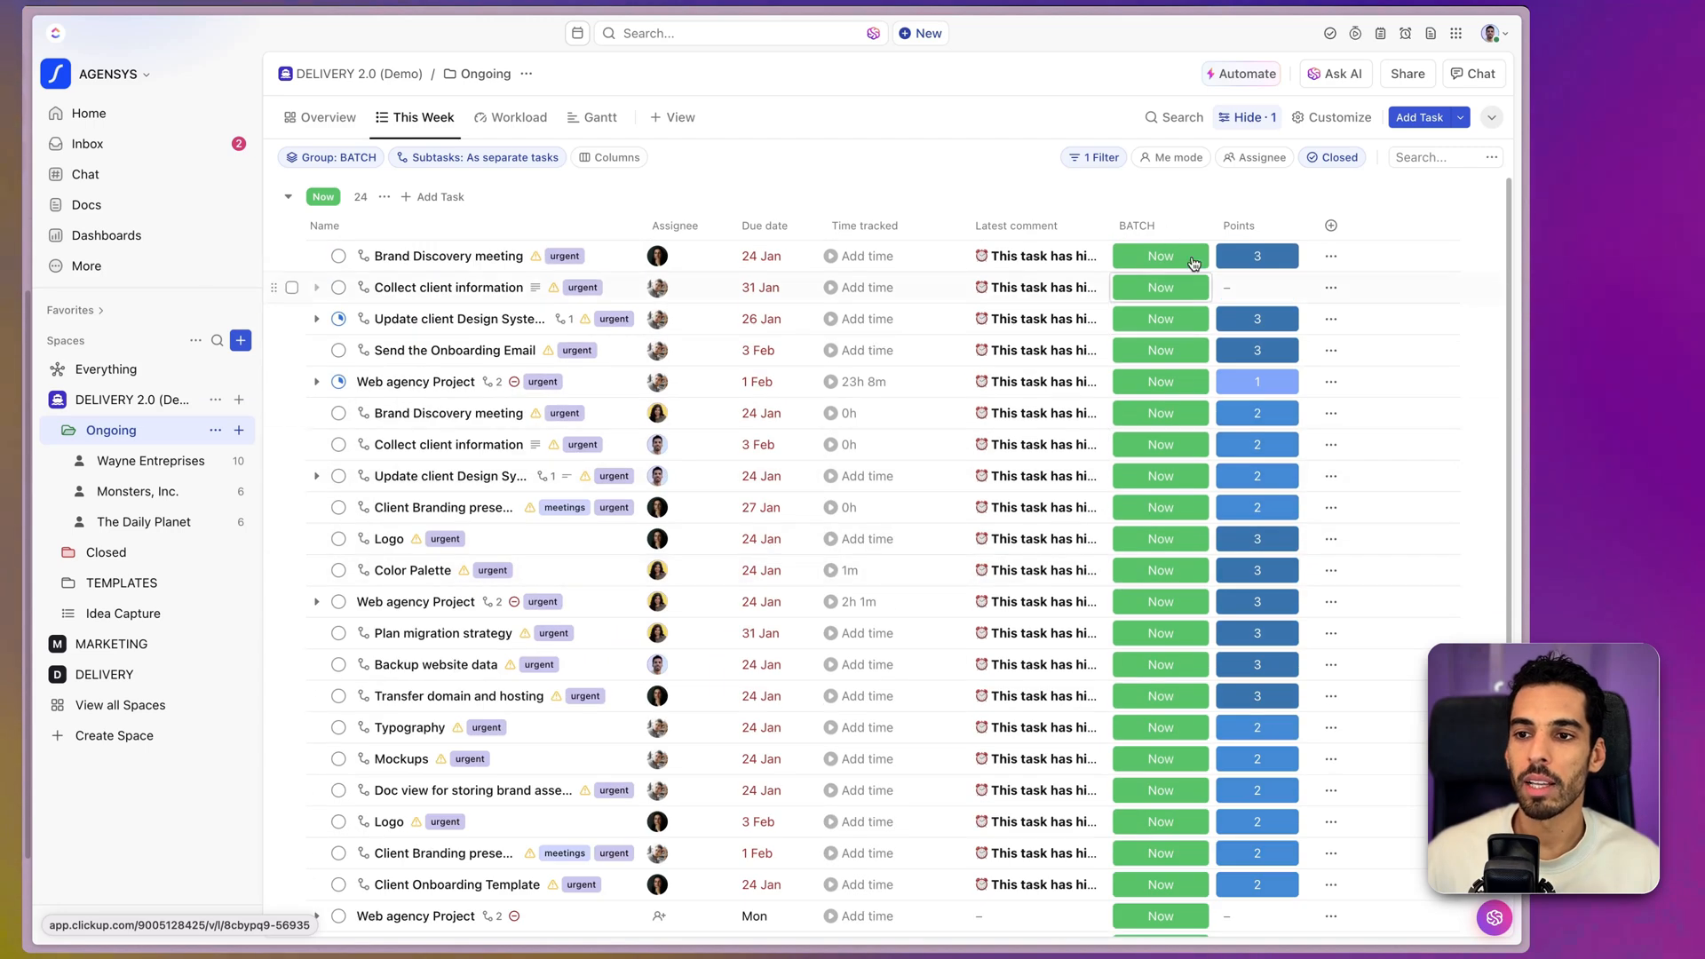
click(1092, 157)
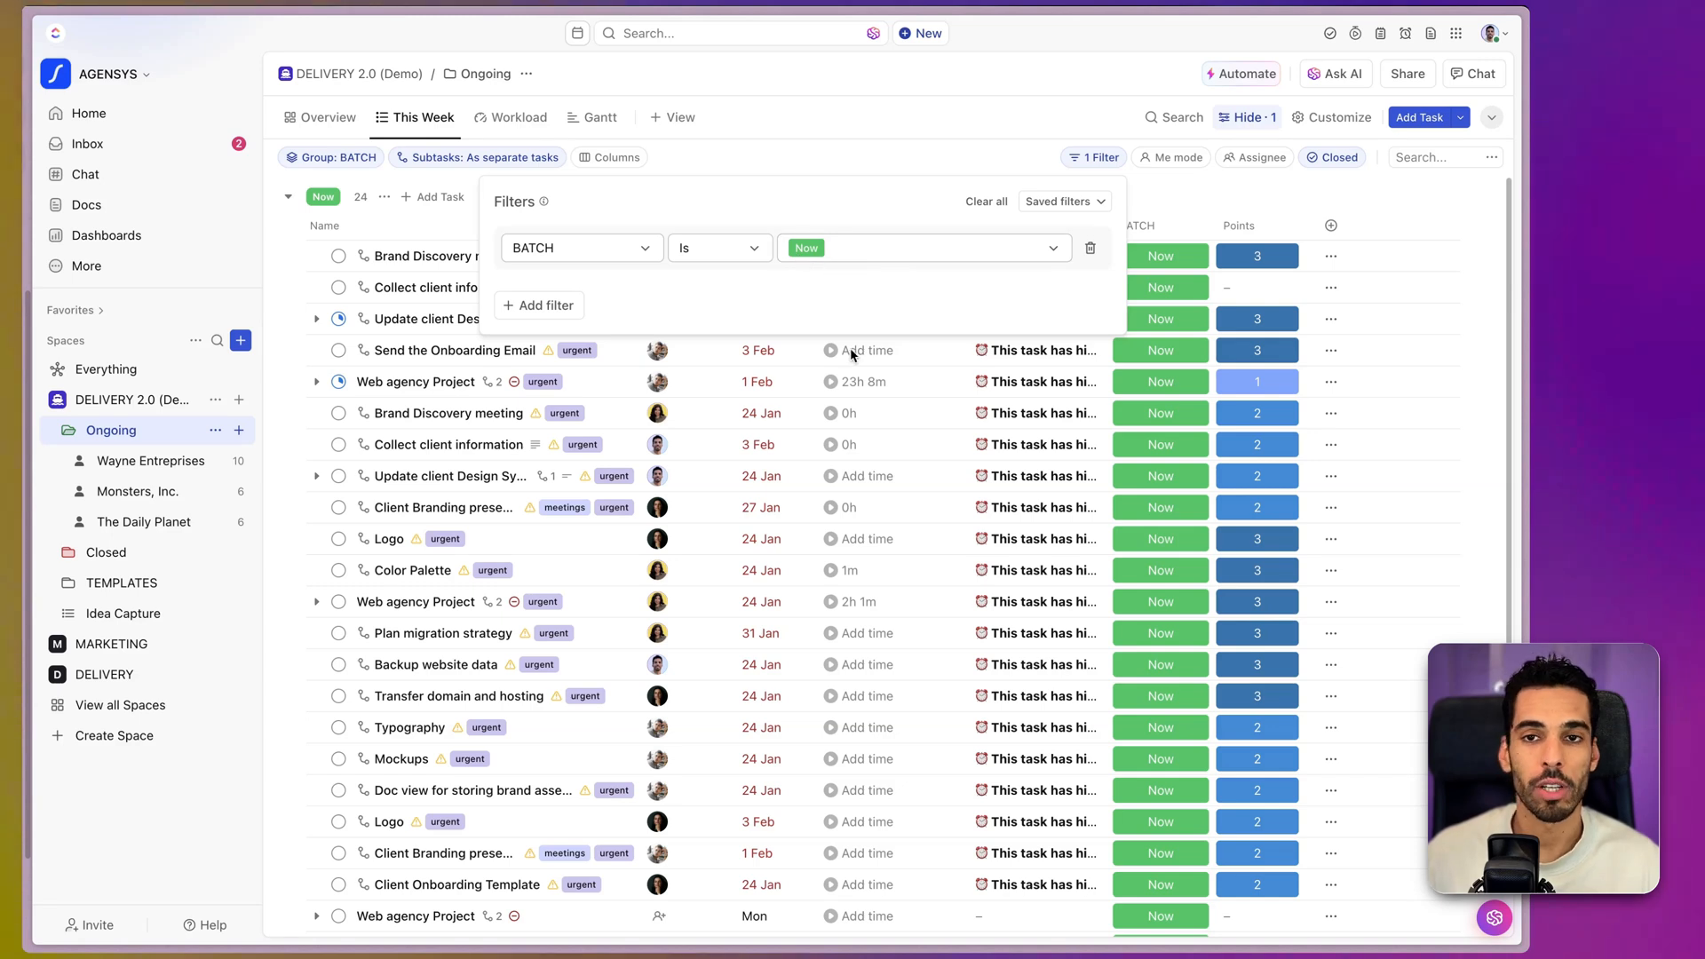
click(900, 403)
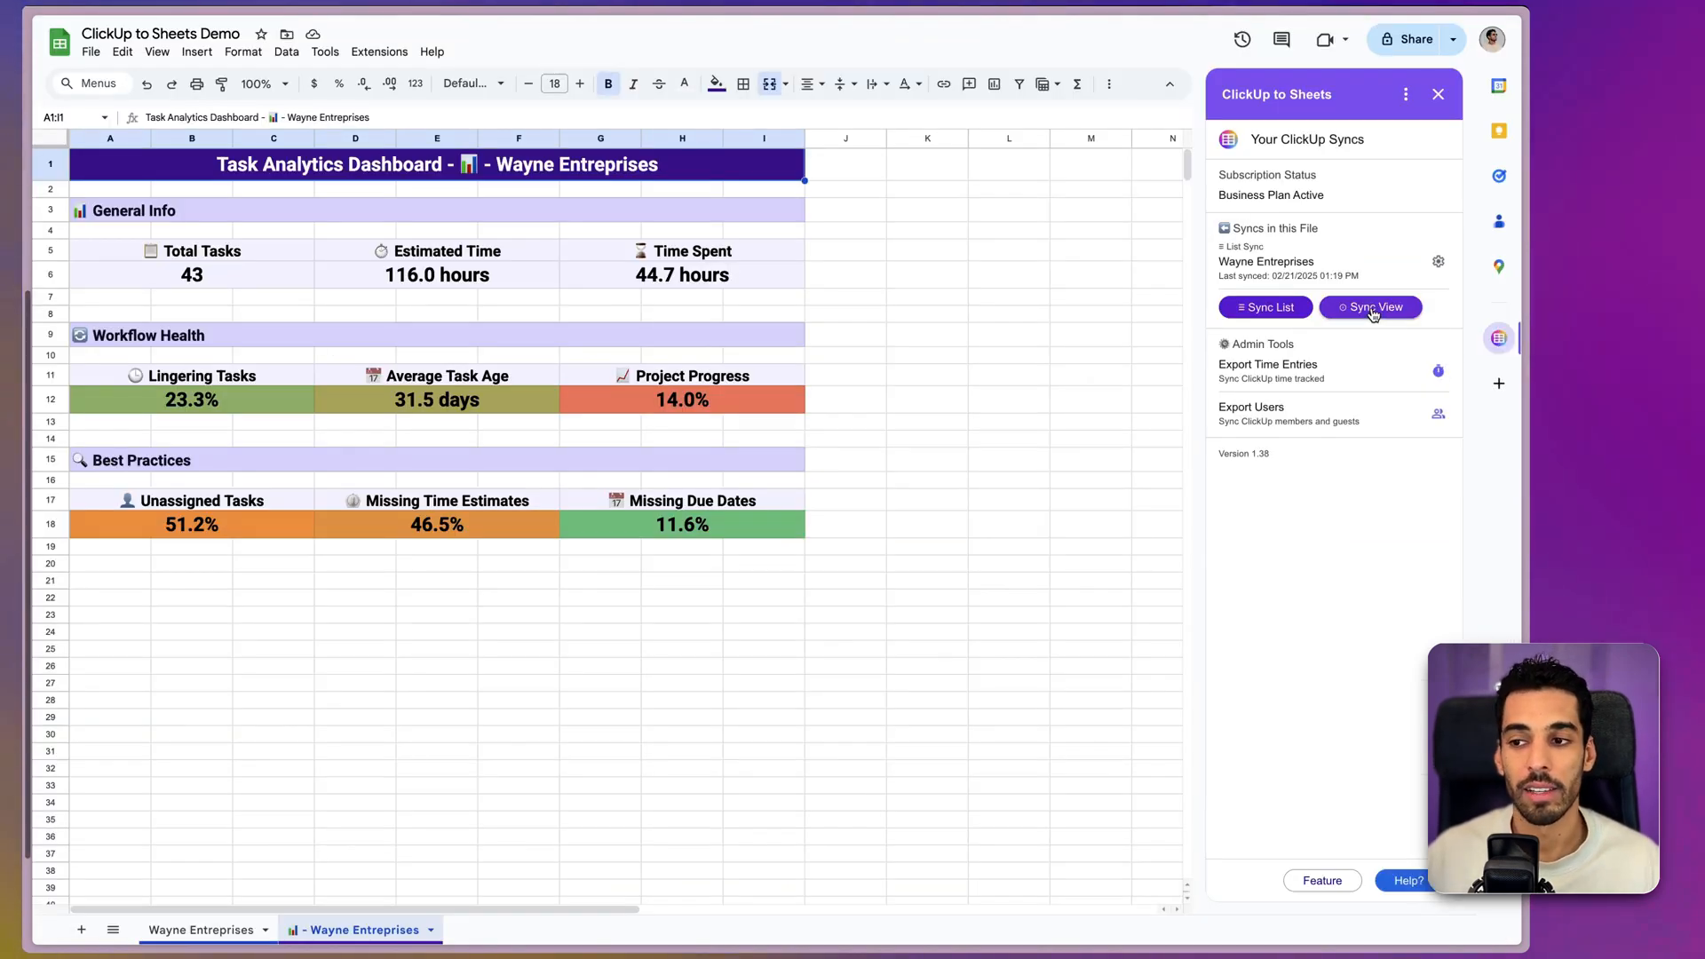
- In Google Sheets, prepare a folder-level view sync for the This Week list view of the Ongoing folder in AGENSYS, DELIVERY 2.0 (Demo)
click(1373, 308)
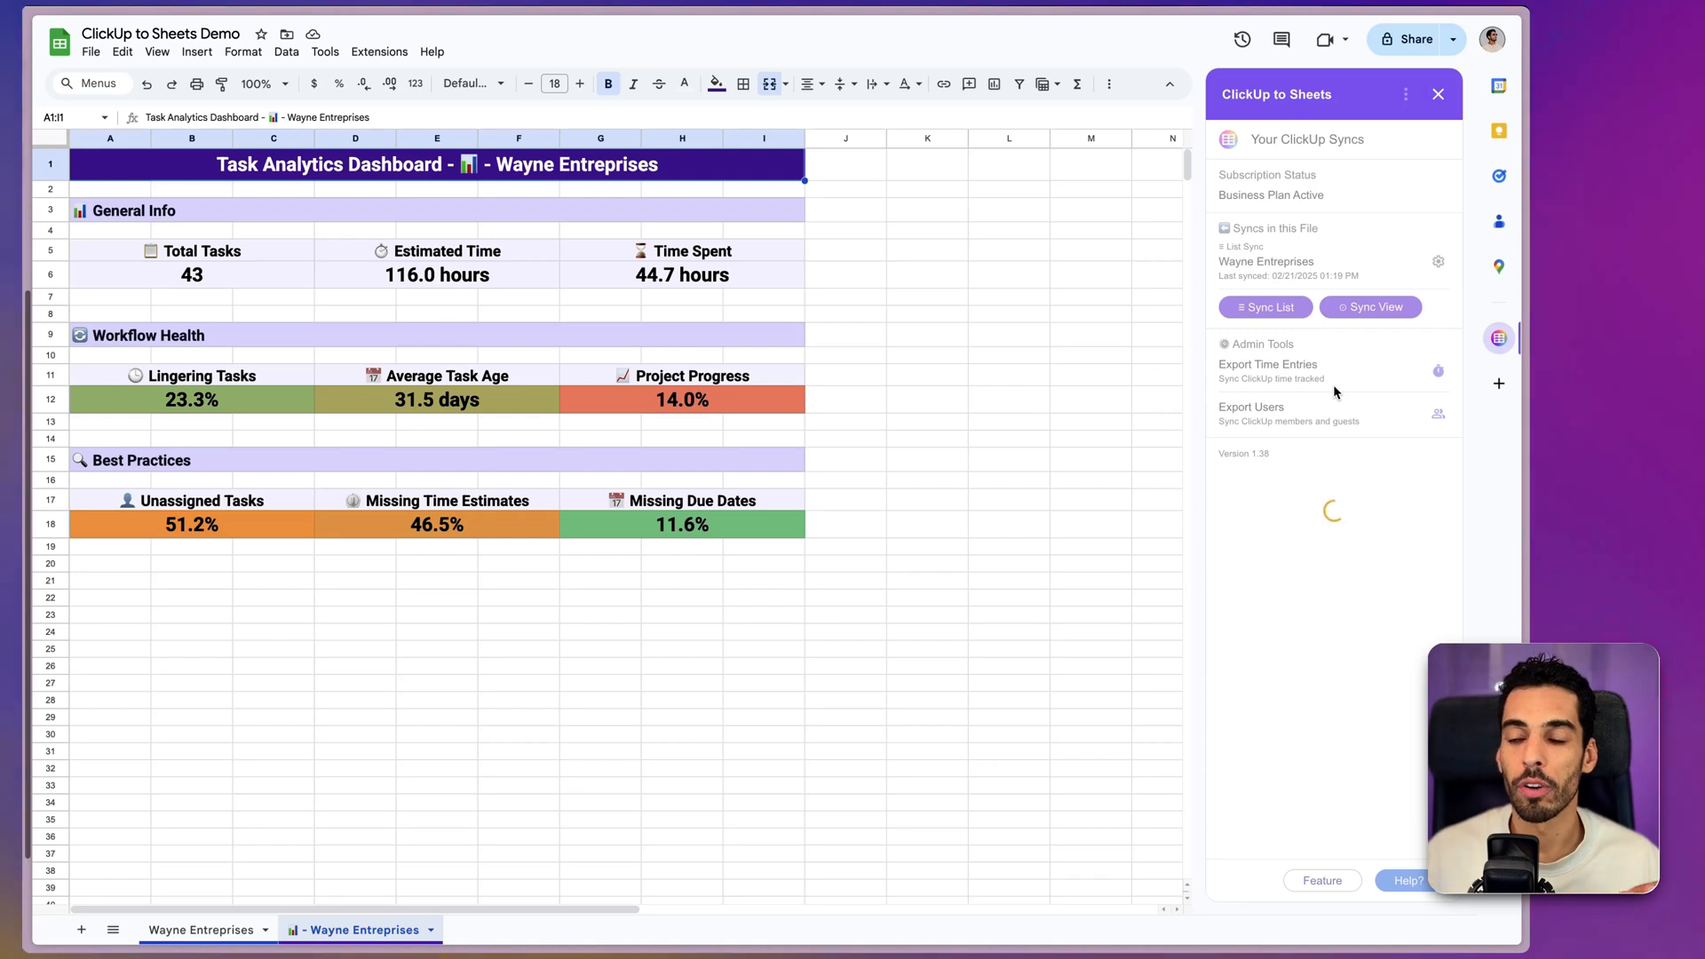
click(1330, 206)
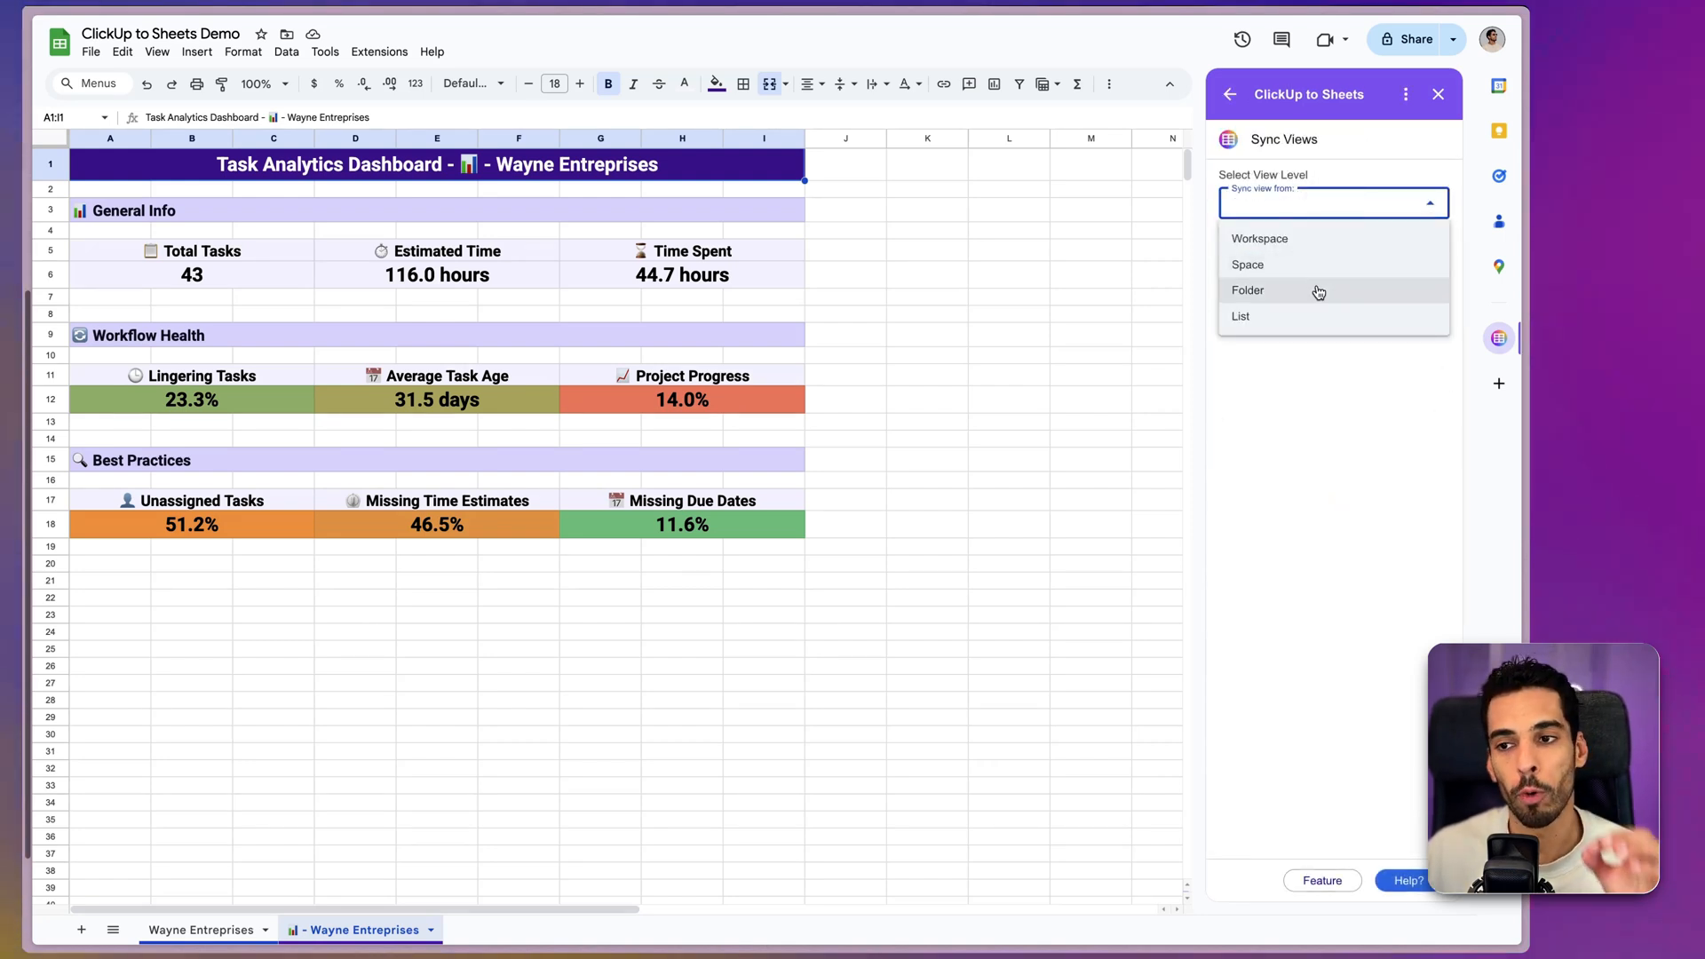
click(1314, 291)
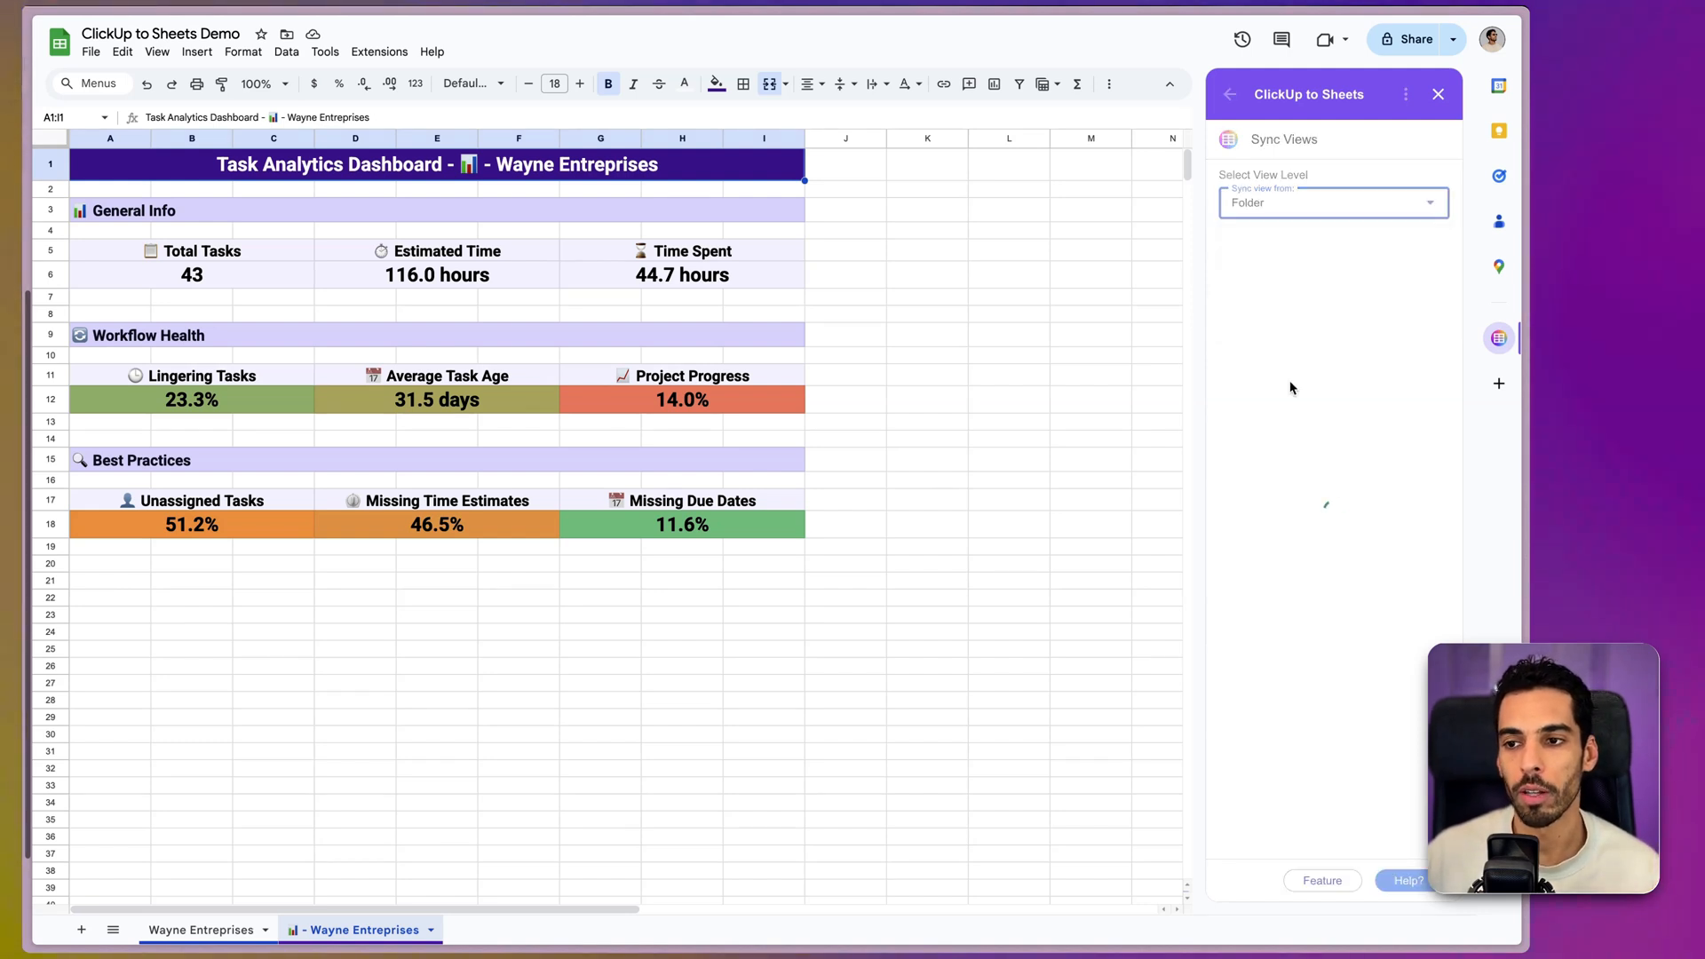
click(1294, 272)
click(1289, 336)
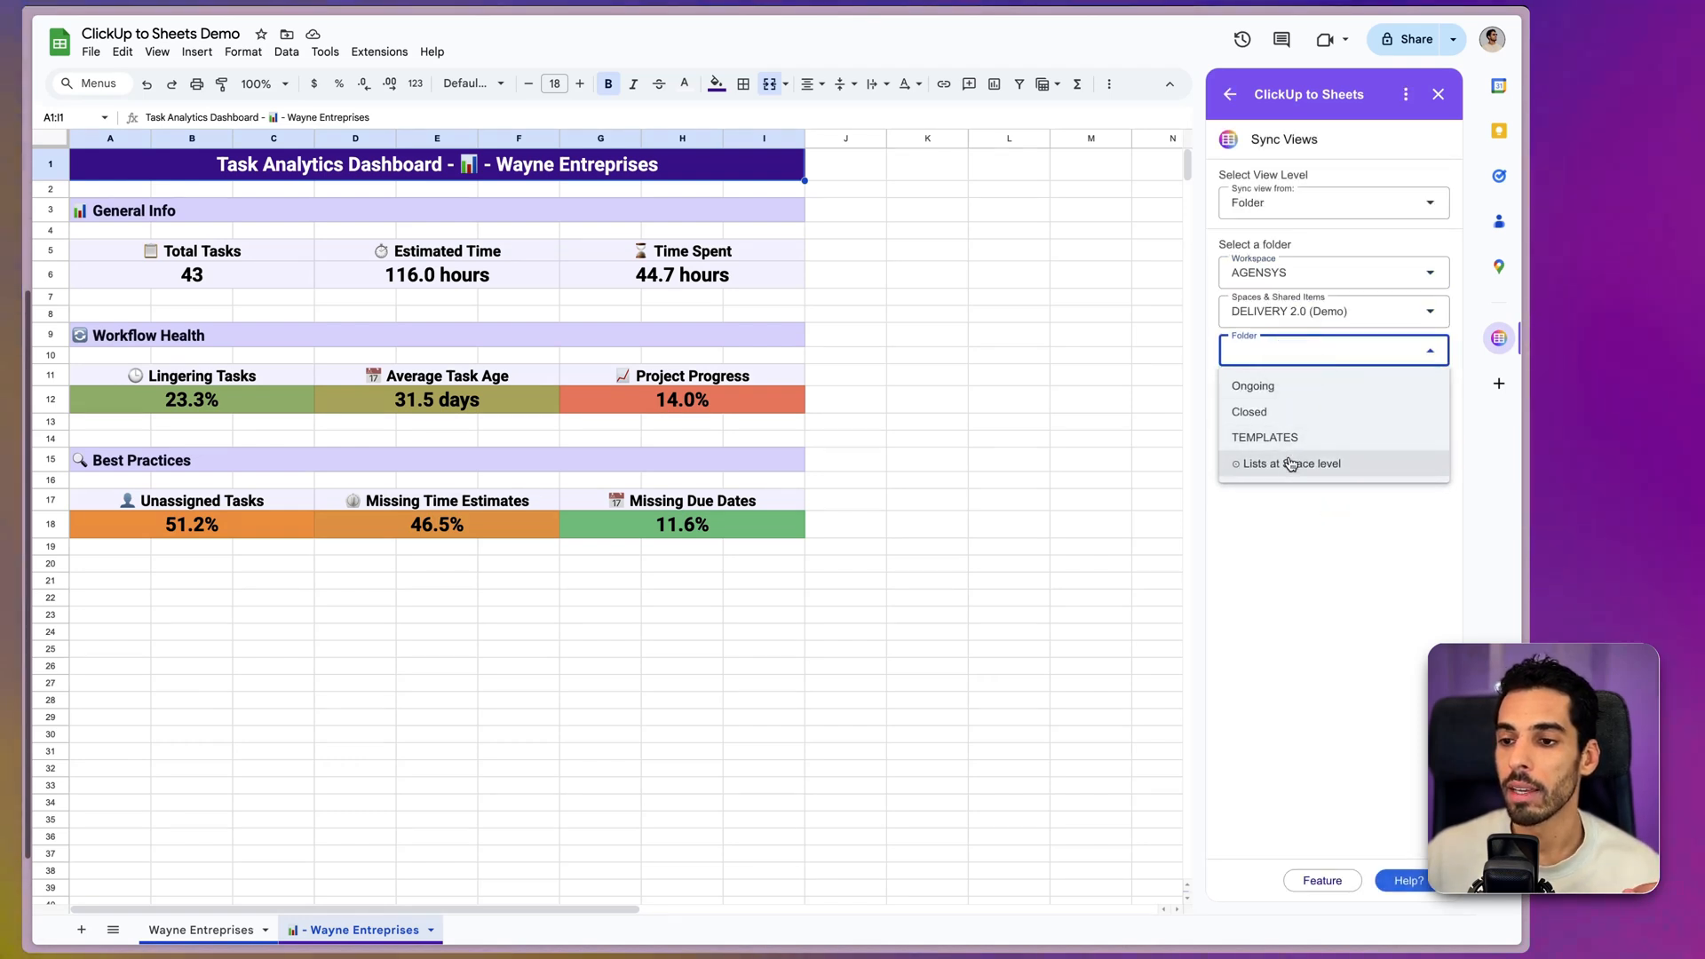
click(1278, 385)
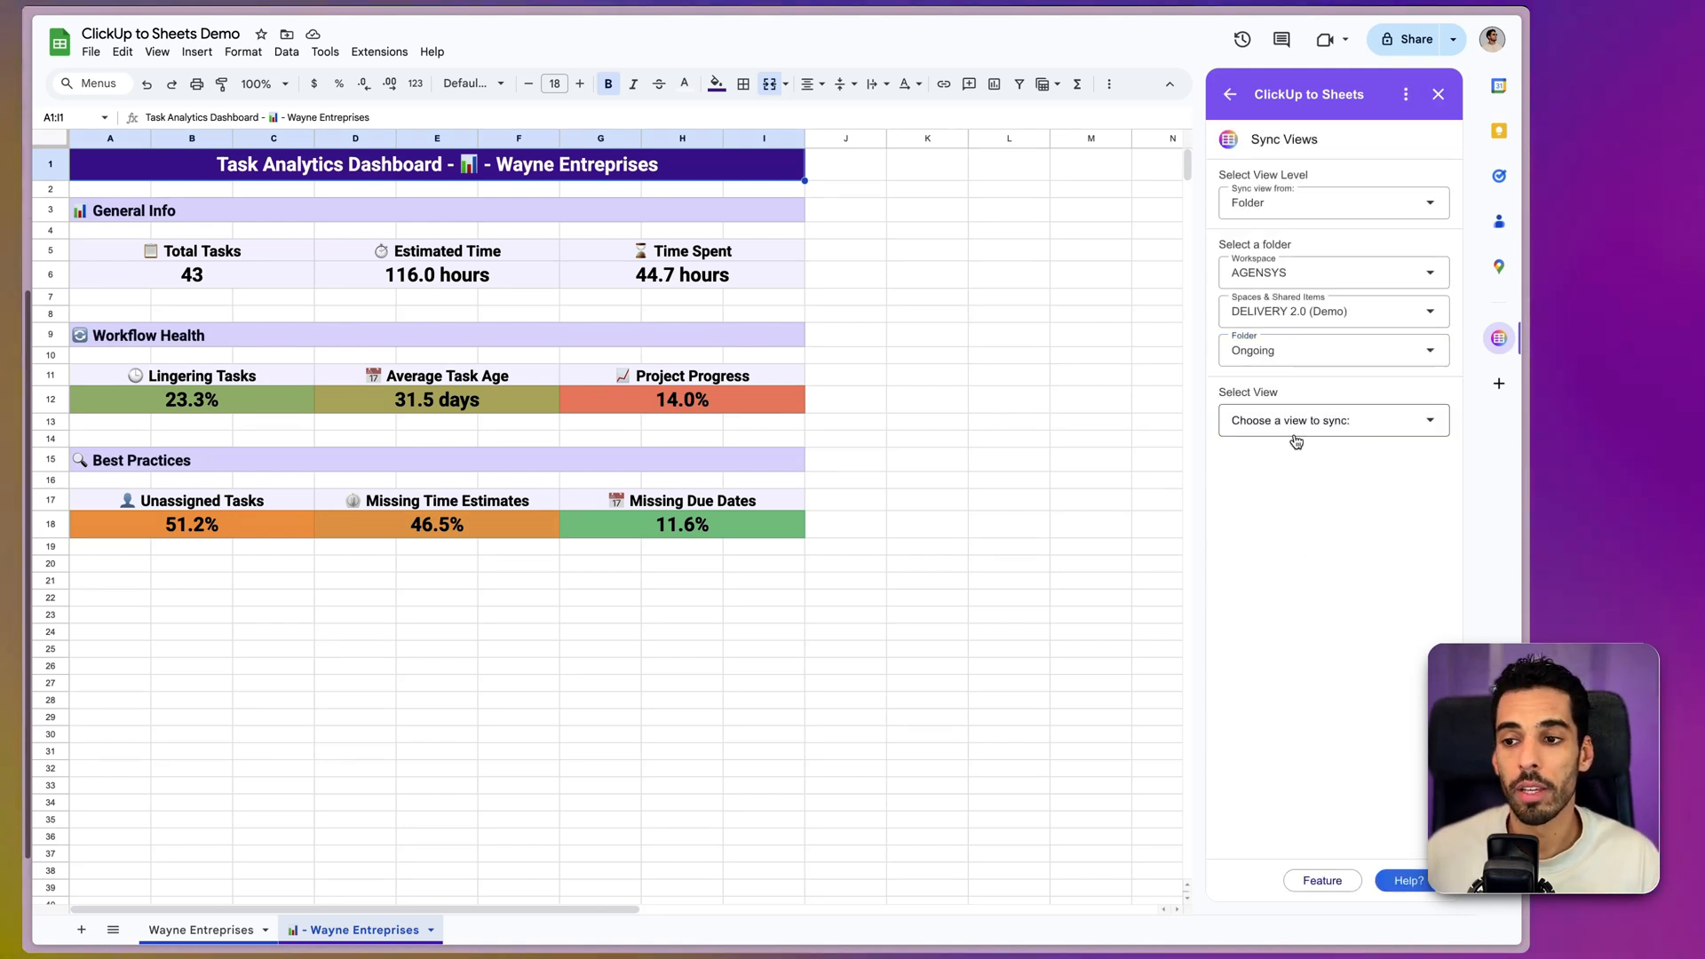
click(1295, 426)
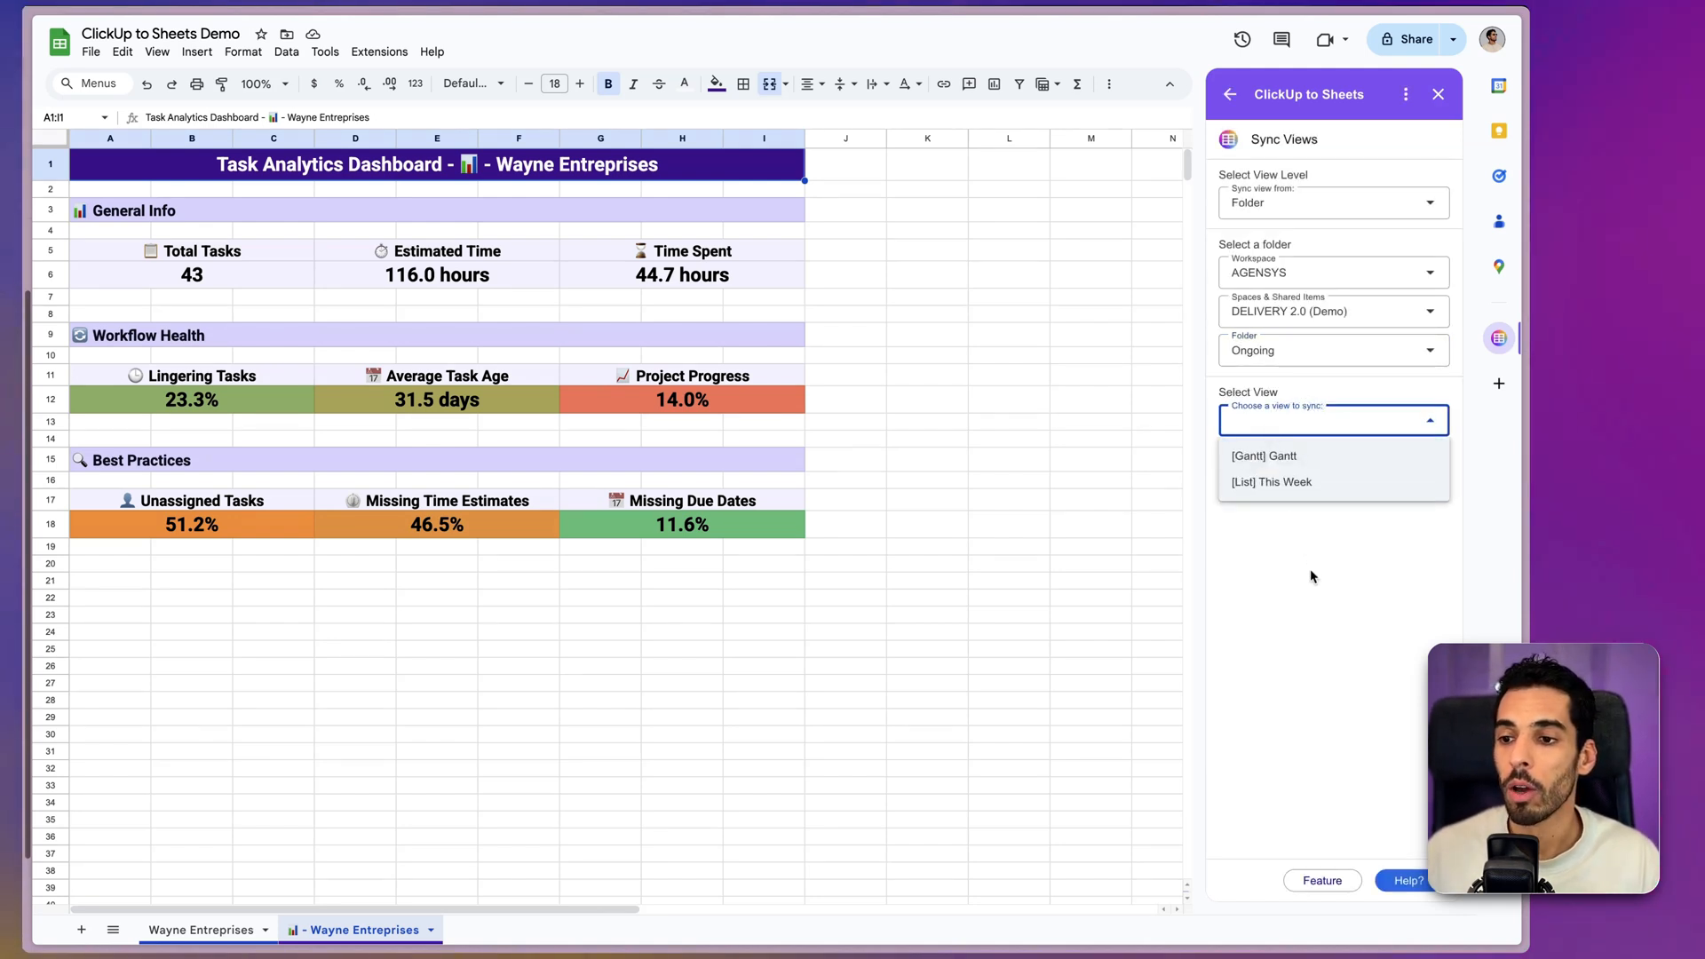
click(1252, 484)
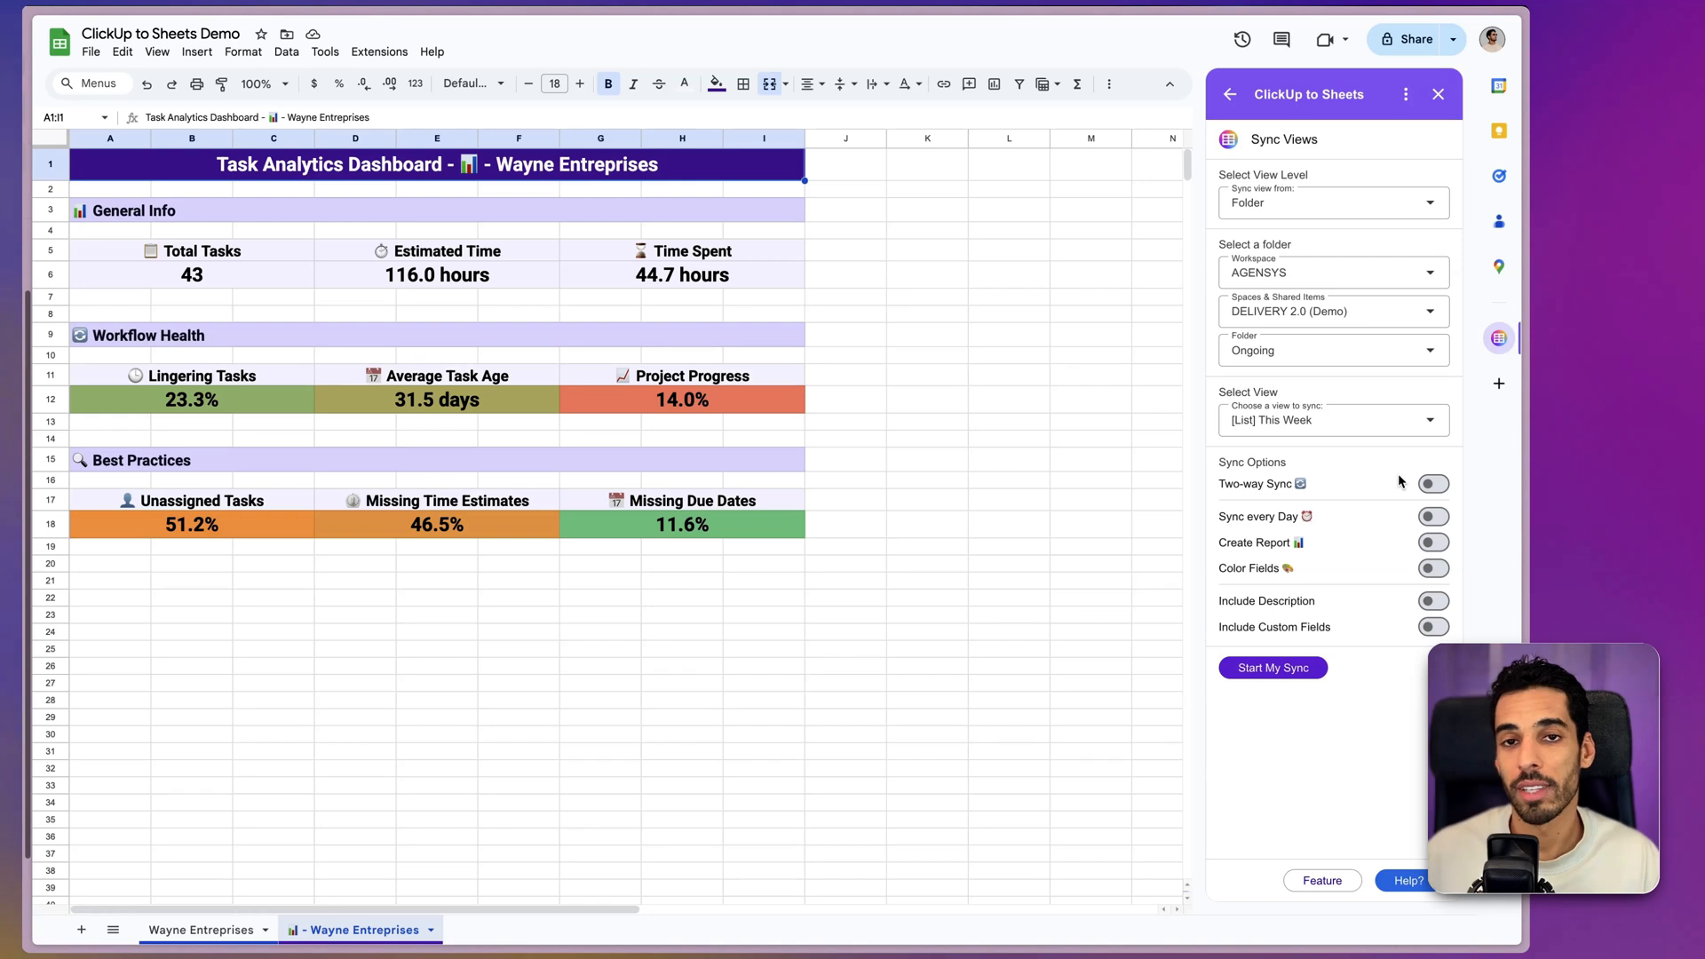
- Enable daily sync, report creation, color fields, descriptions and custom fields for the This Week view, and start the sync
click(1435, 521)
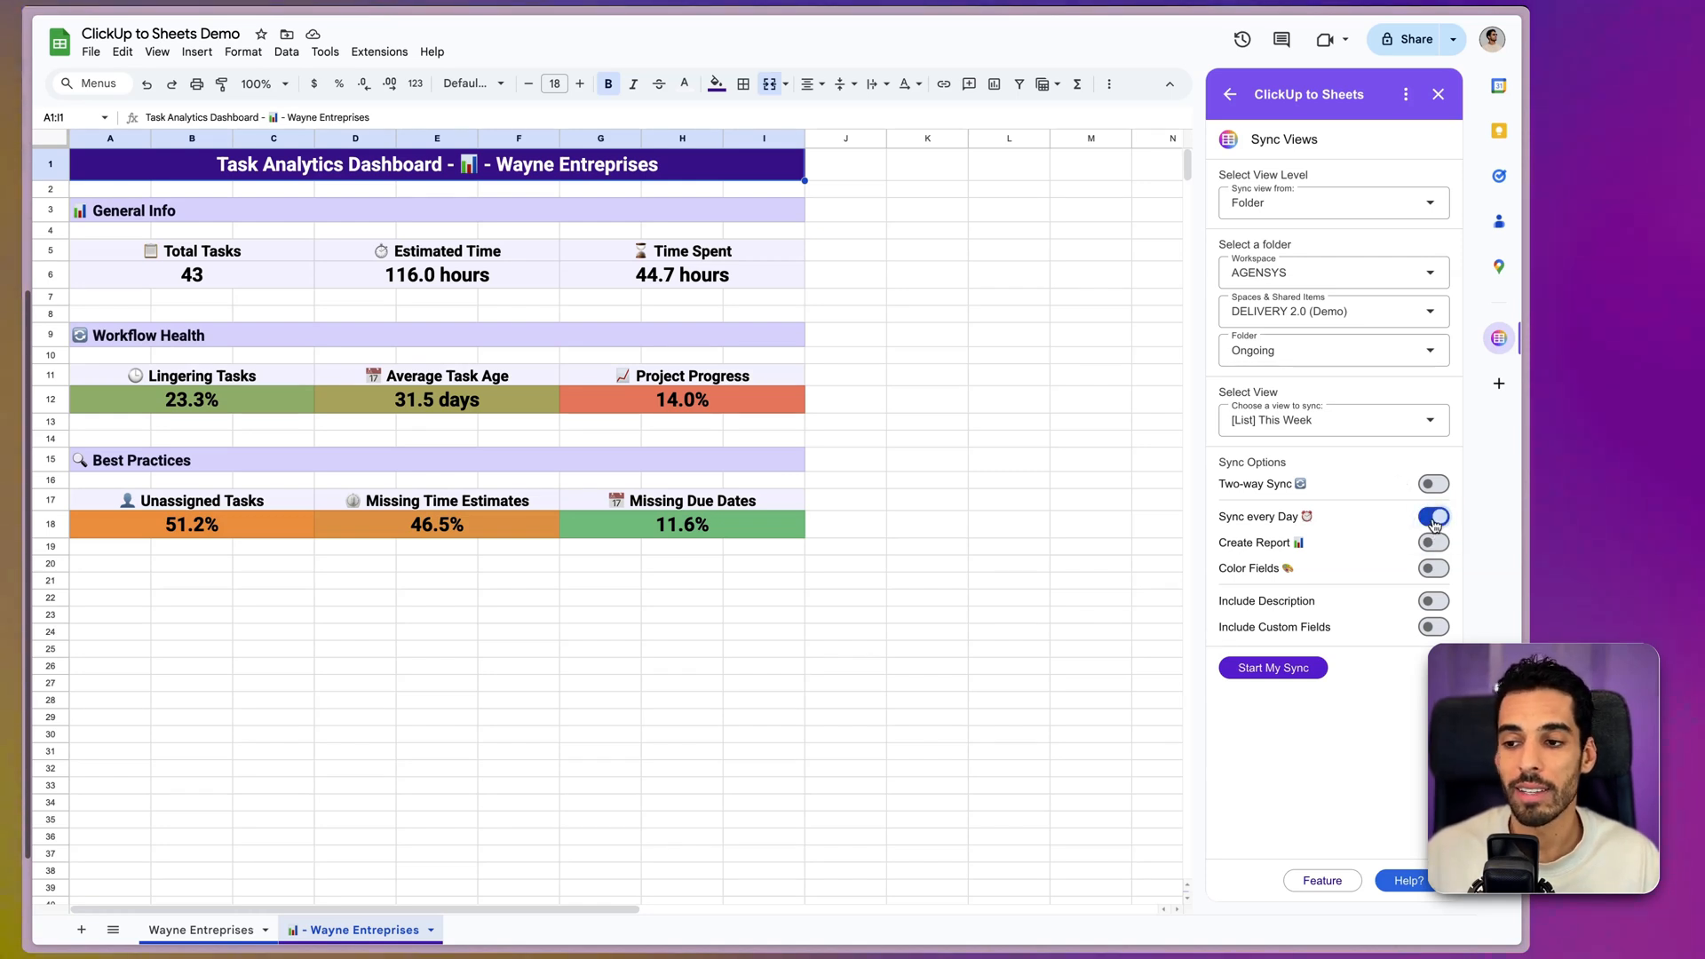
click(1433, 542)
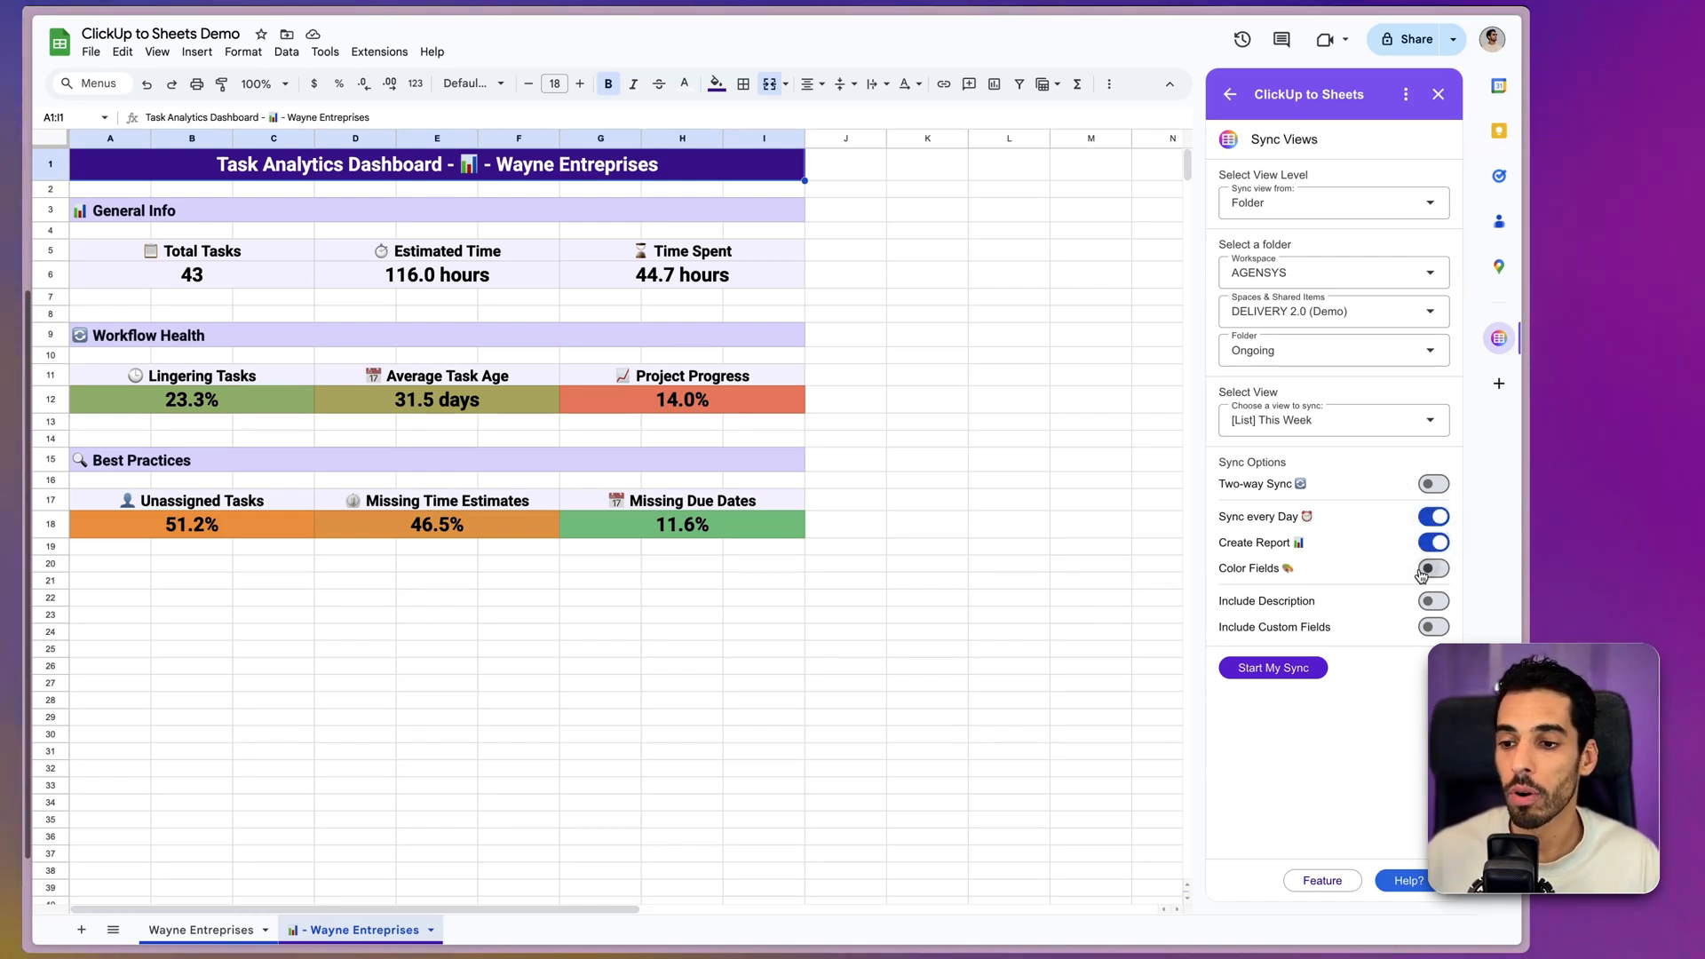
click(1427, 571)
click(1432, 601)
click(1433, 626)
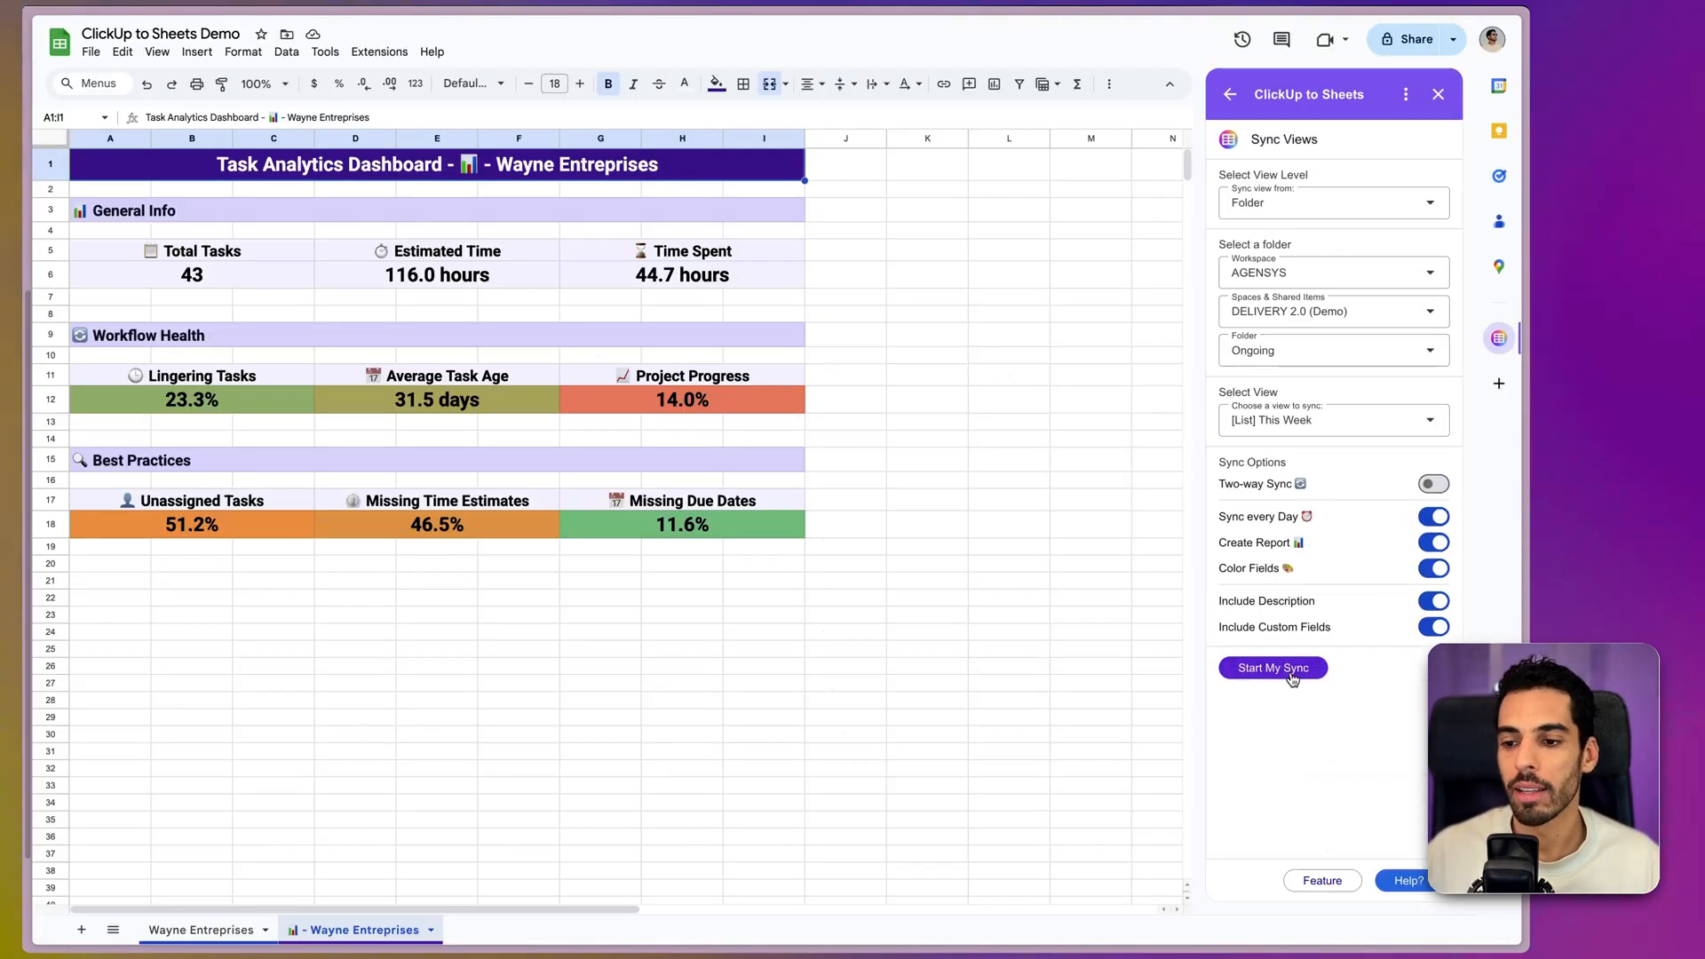
click(1275, 668)
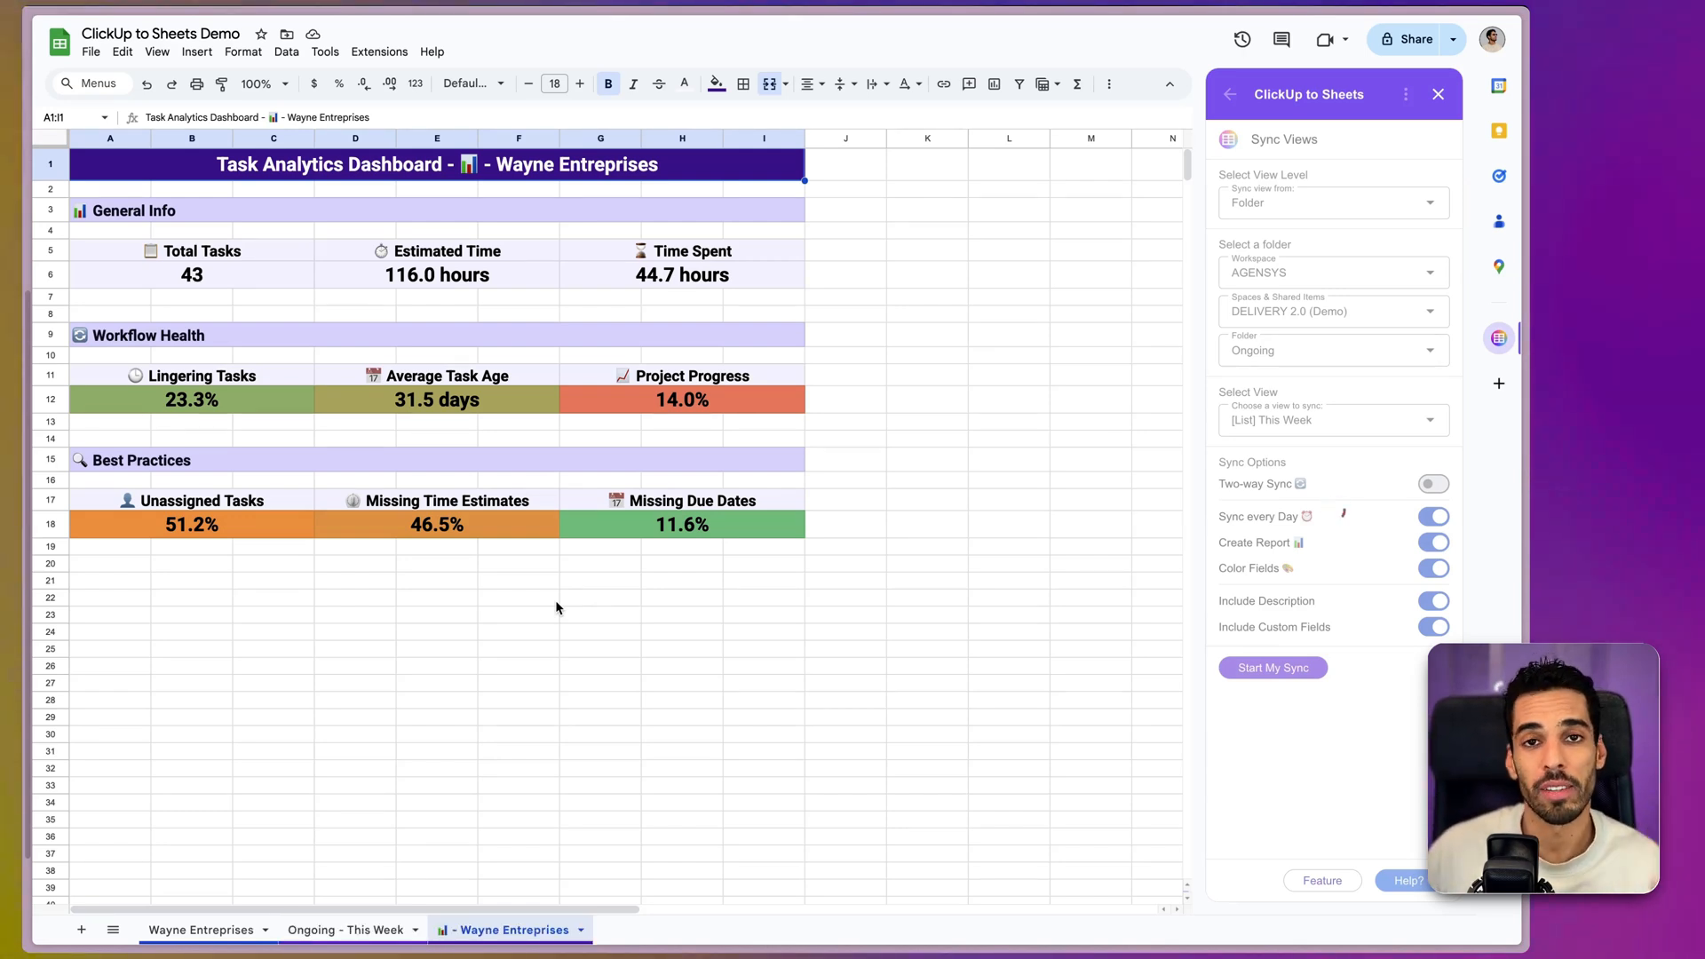
- Look over the Ongoing - This Week sheet and both report sheets, and compare them with the This Week view in ClickUp
click(369, 929)
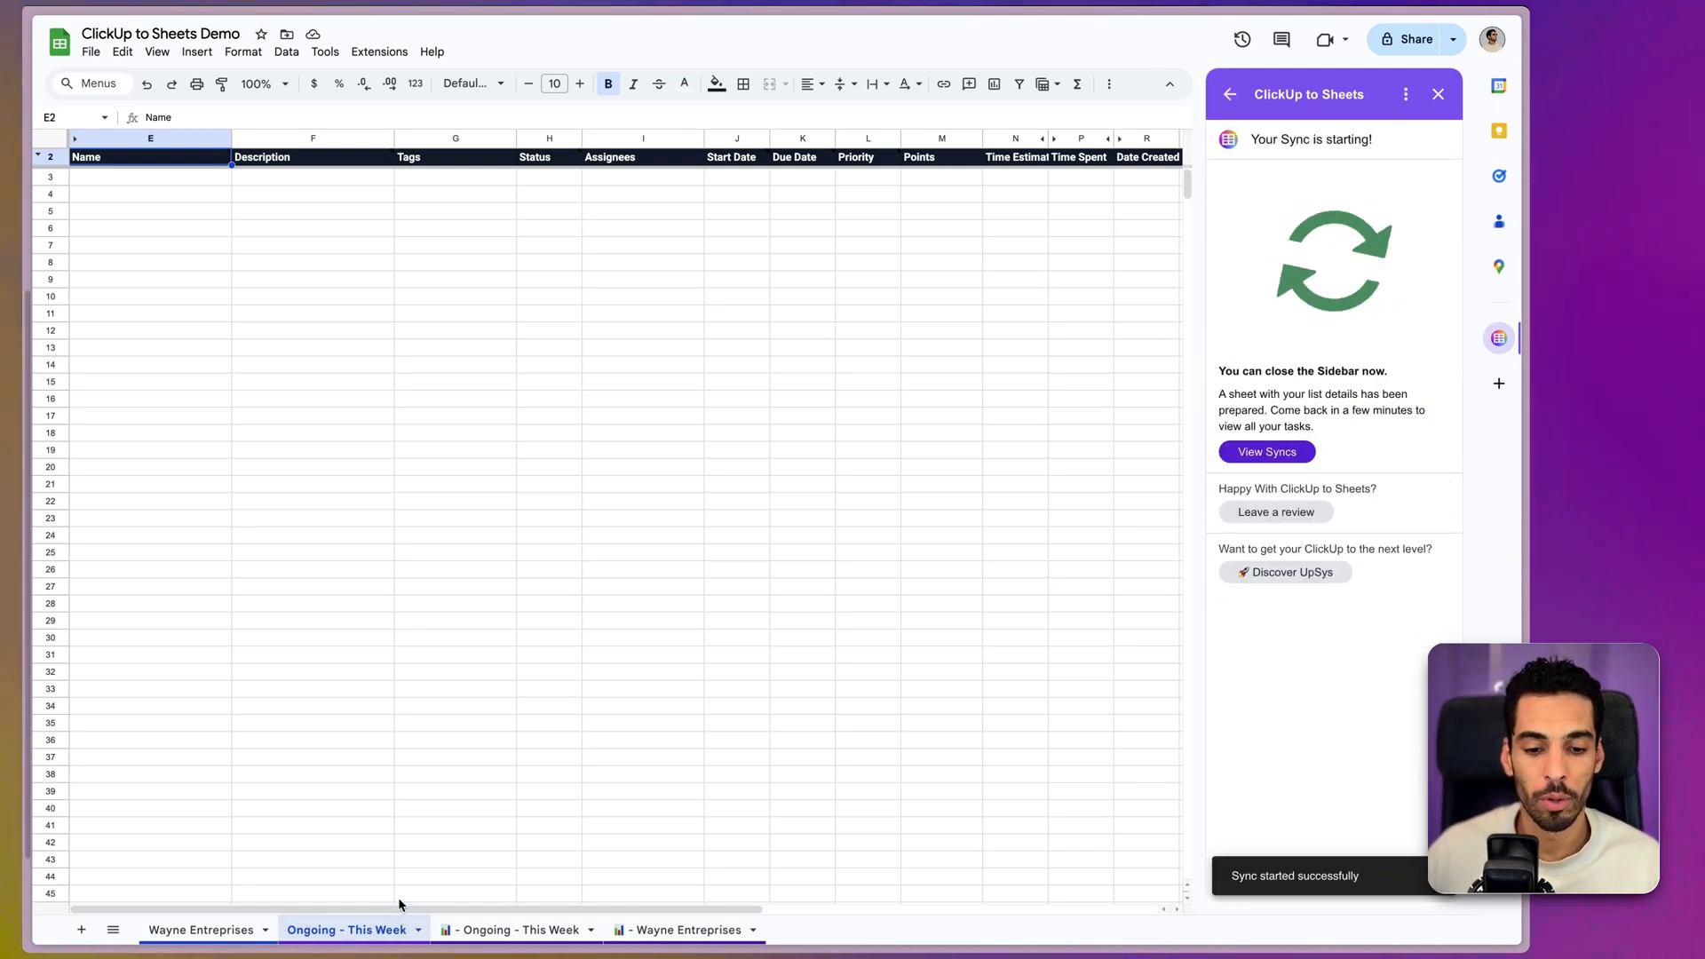
click(684, 930)
click(531, 927)
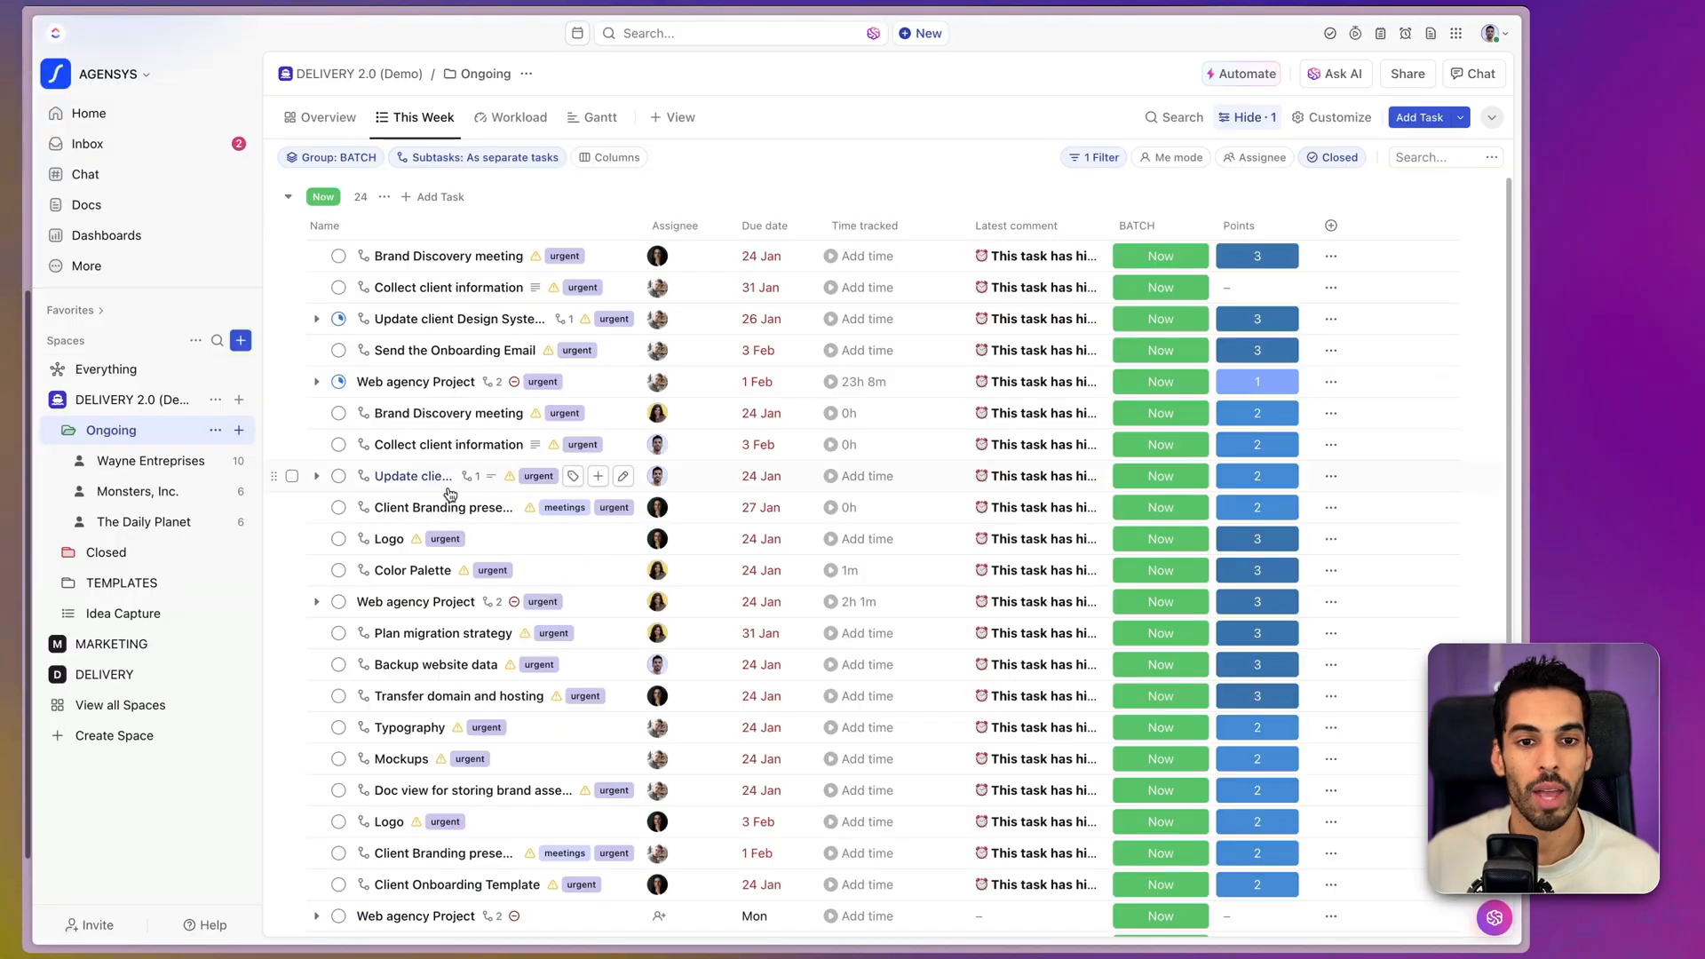
scroll(888, 532, down, 5)
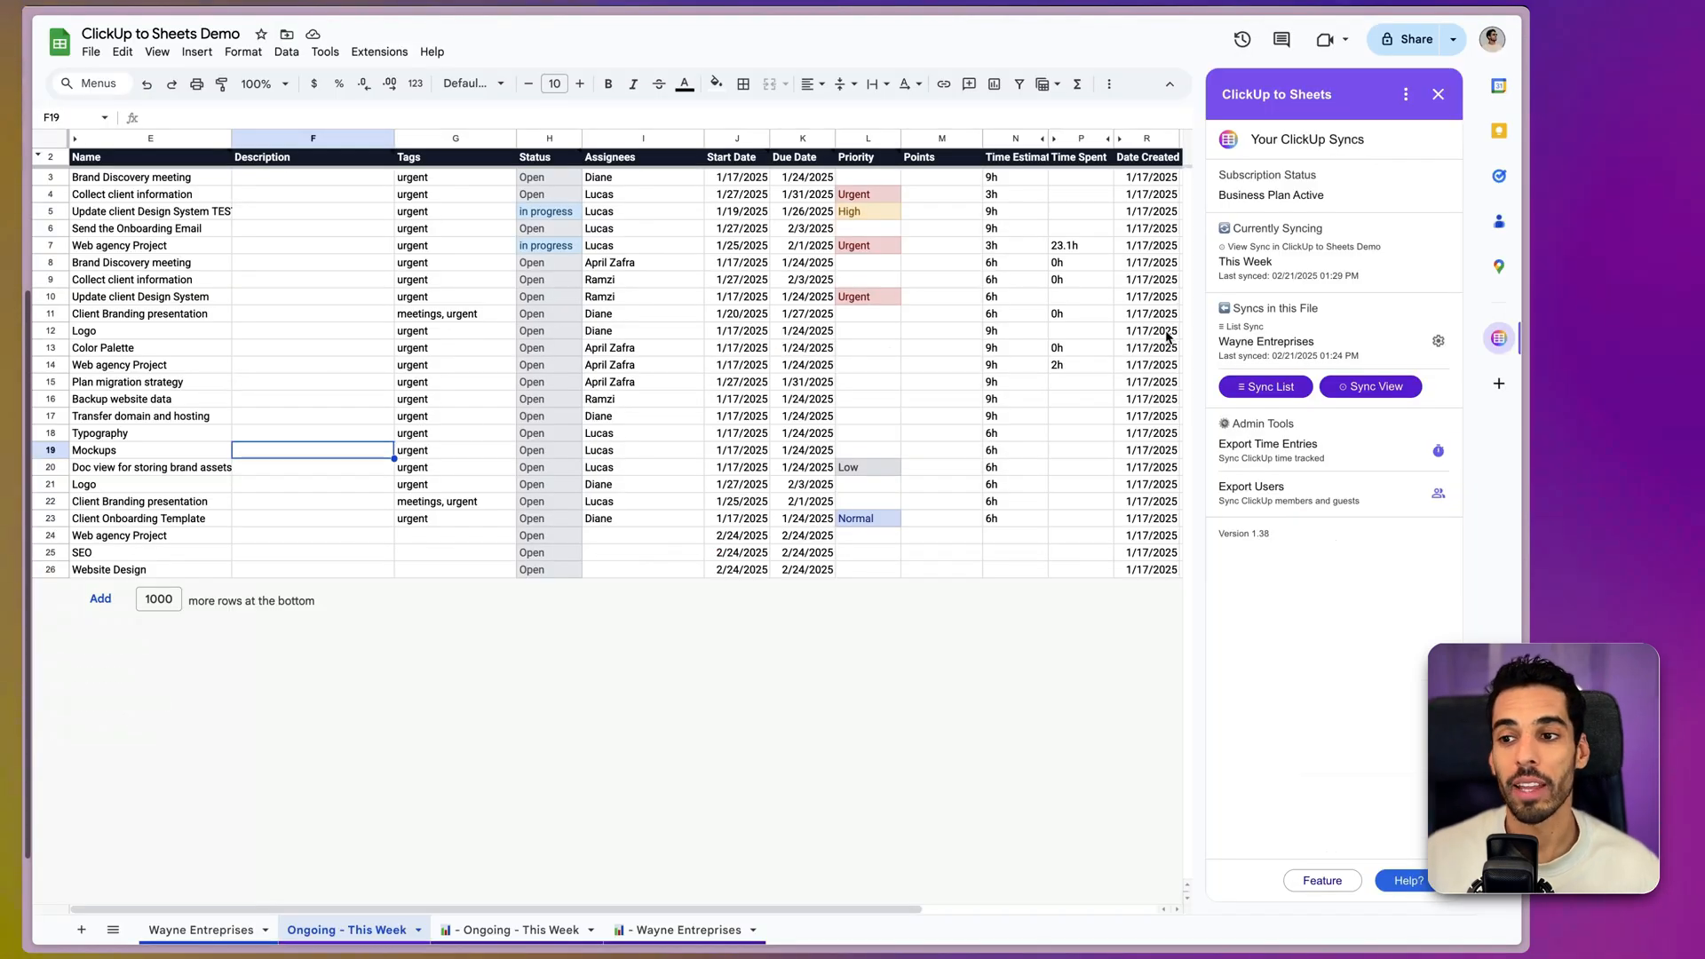
- Refresh the ClickUp to Sheets add-on in Google Sheets and review the sync options of Ongoing - This Week without changing them
click(1405, 94)
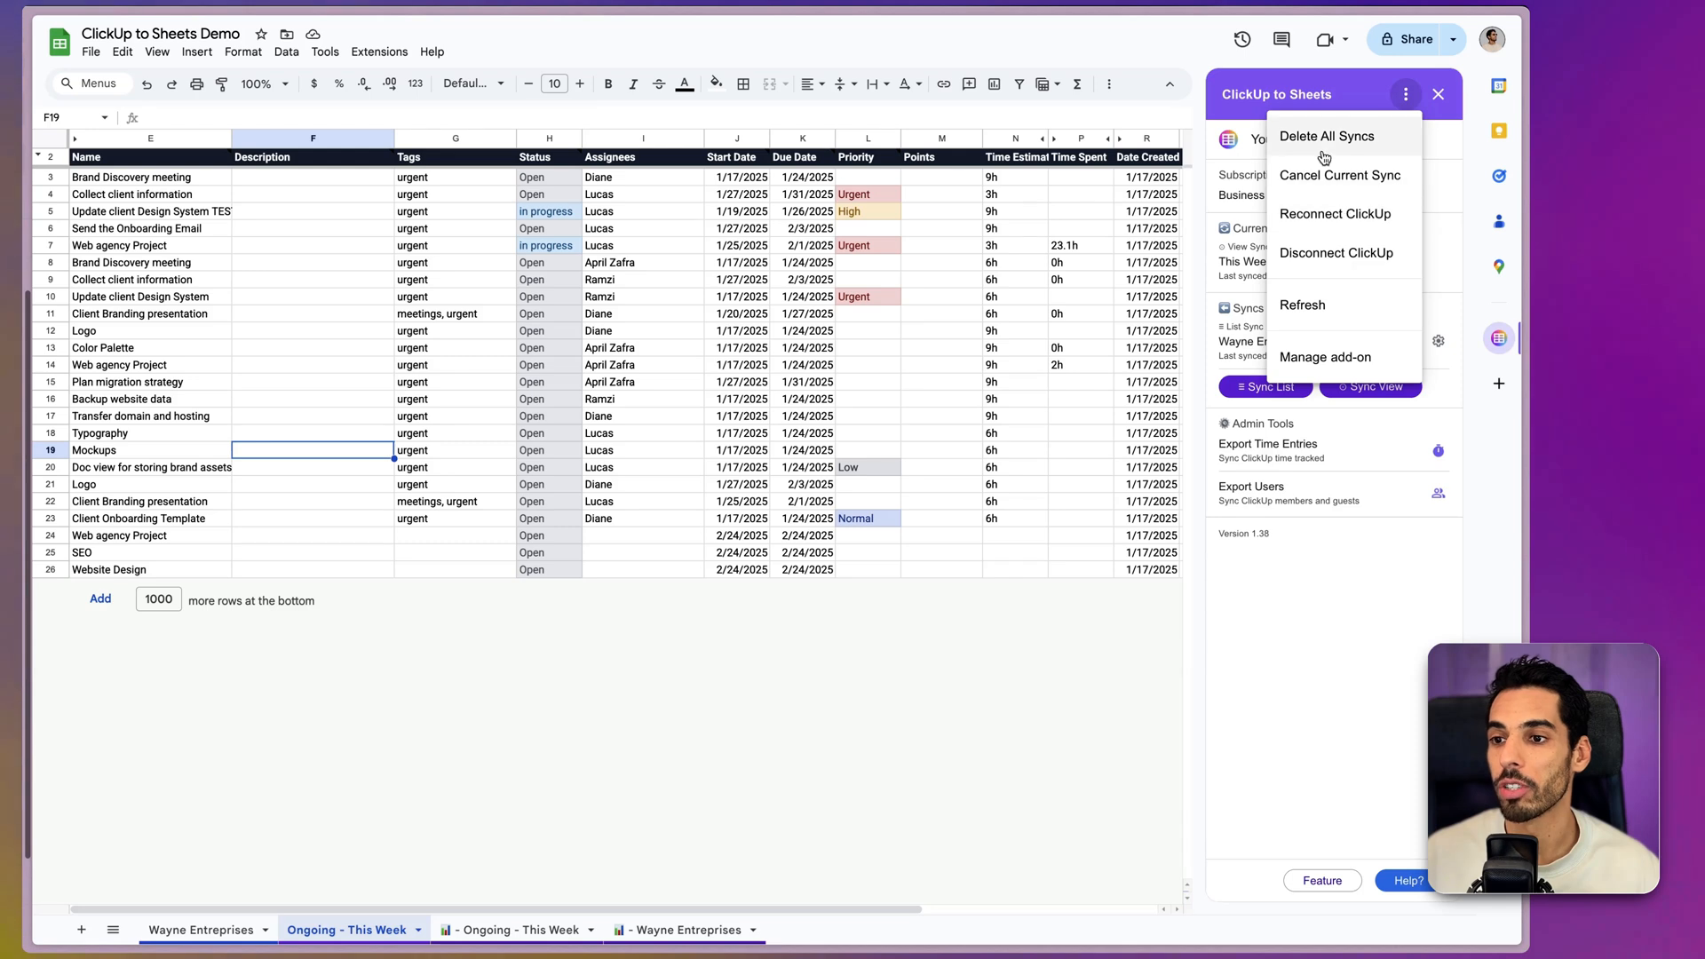
click(1300, 305)
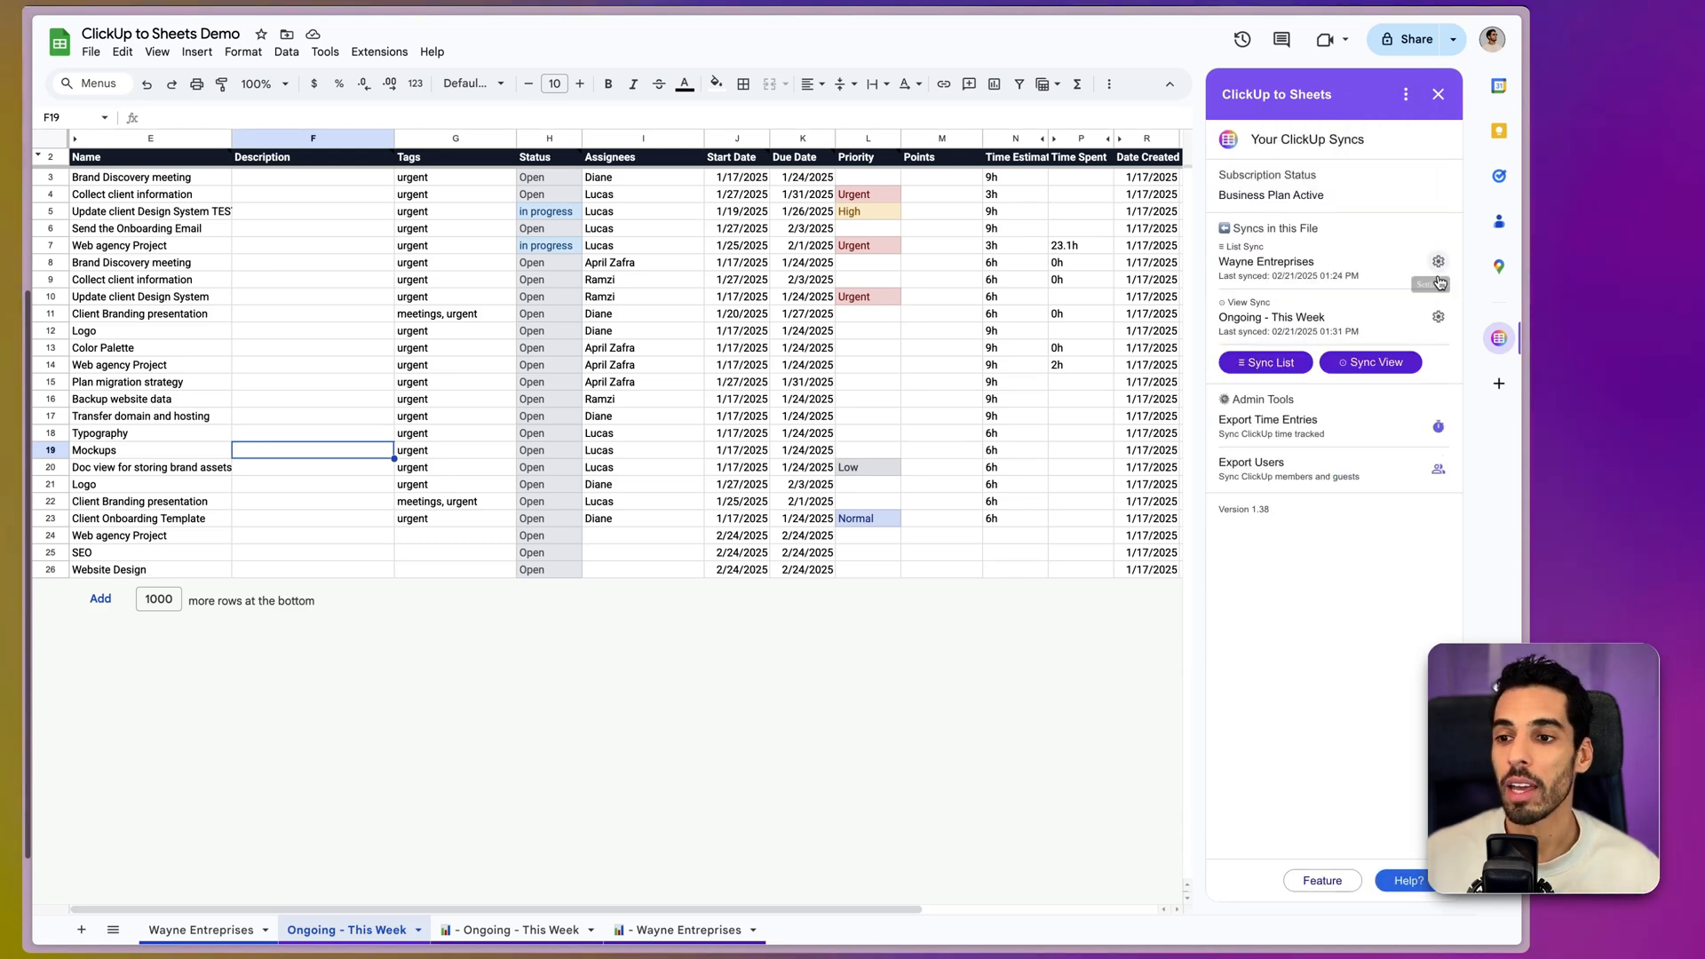
drag(1228, 311, 1323, 308)
click(1438, 316)
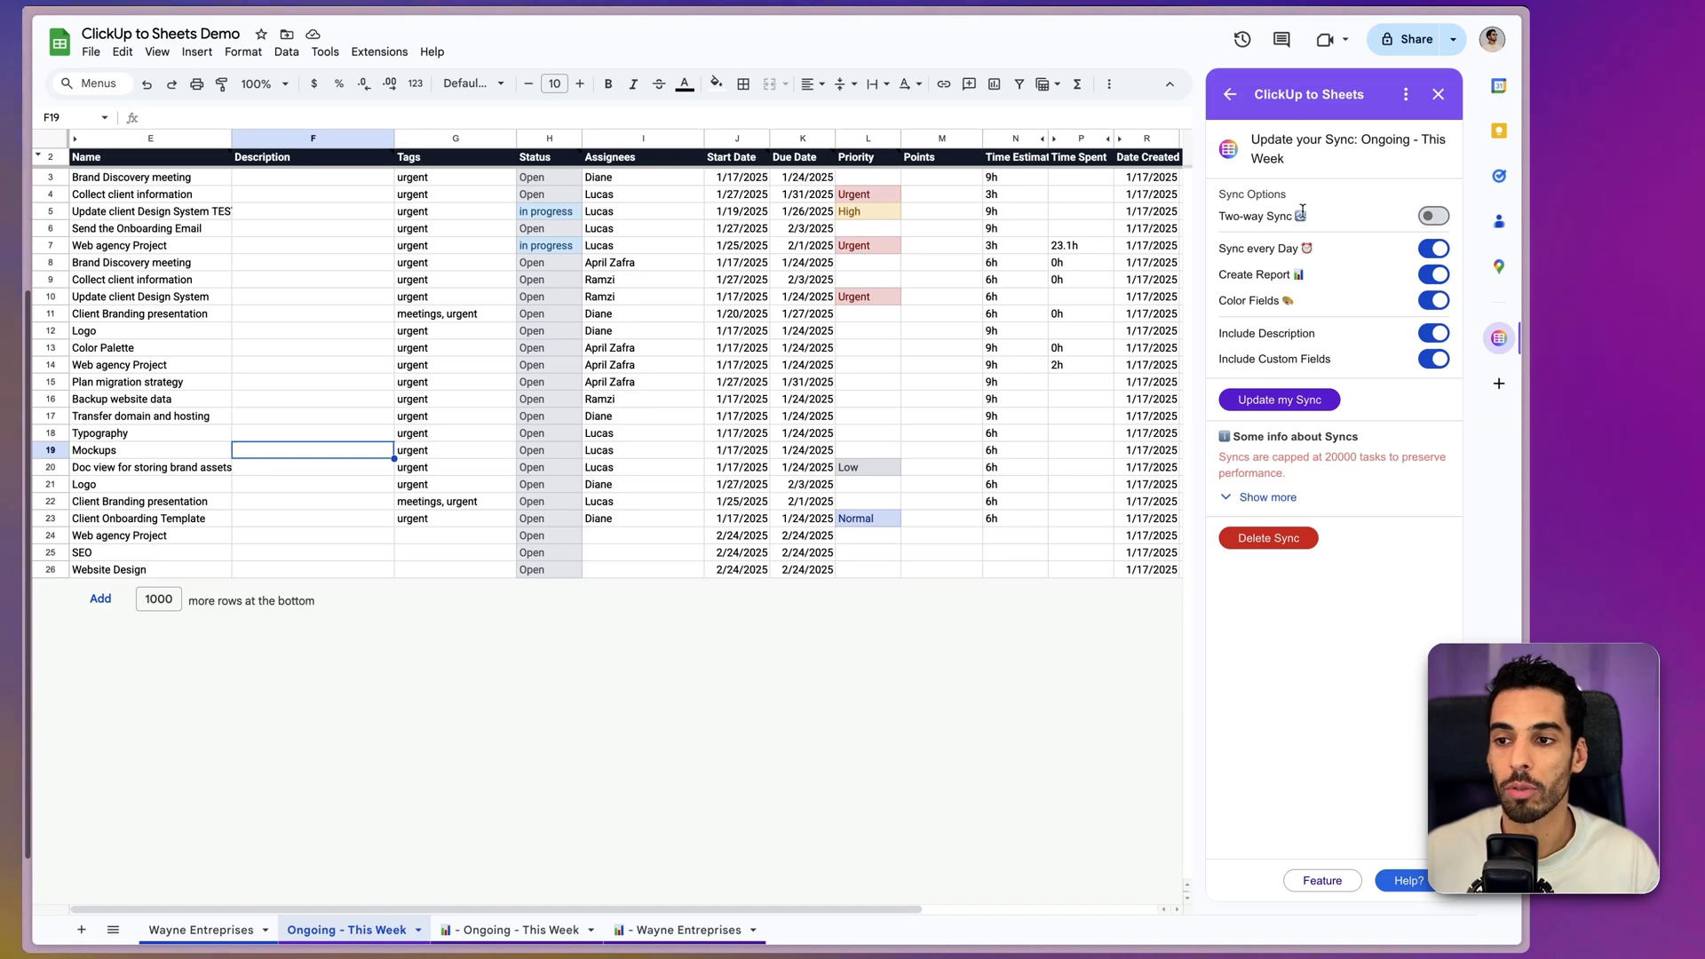
click(1229, 98)
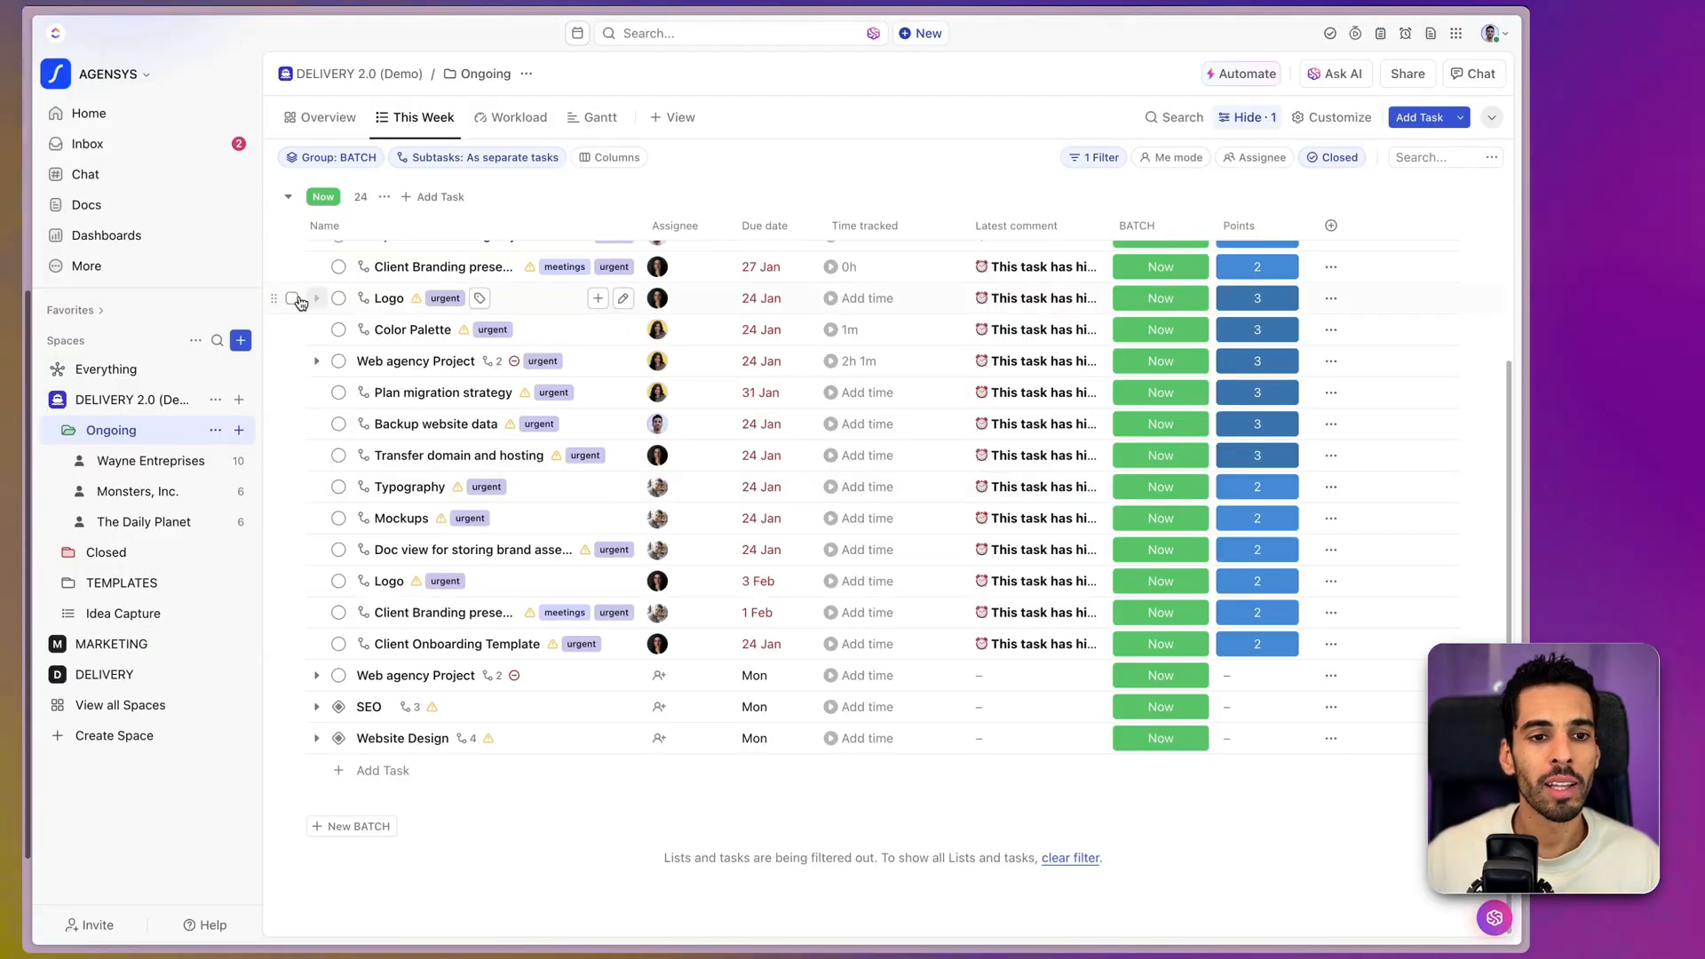
- Switch to ClickUp and pin Timesheets to the main navigation
click(115, 268)
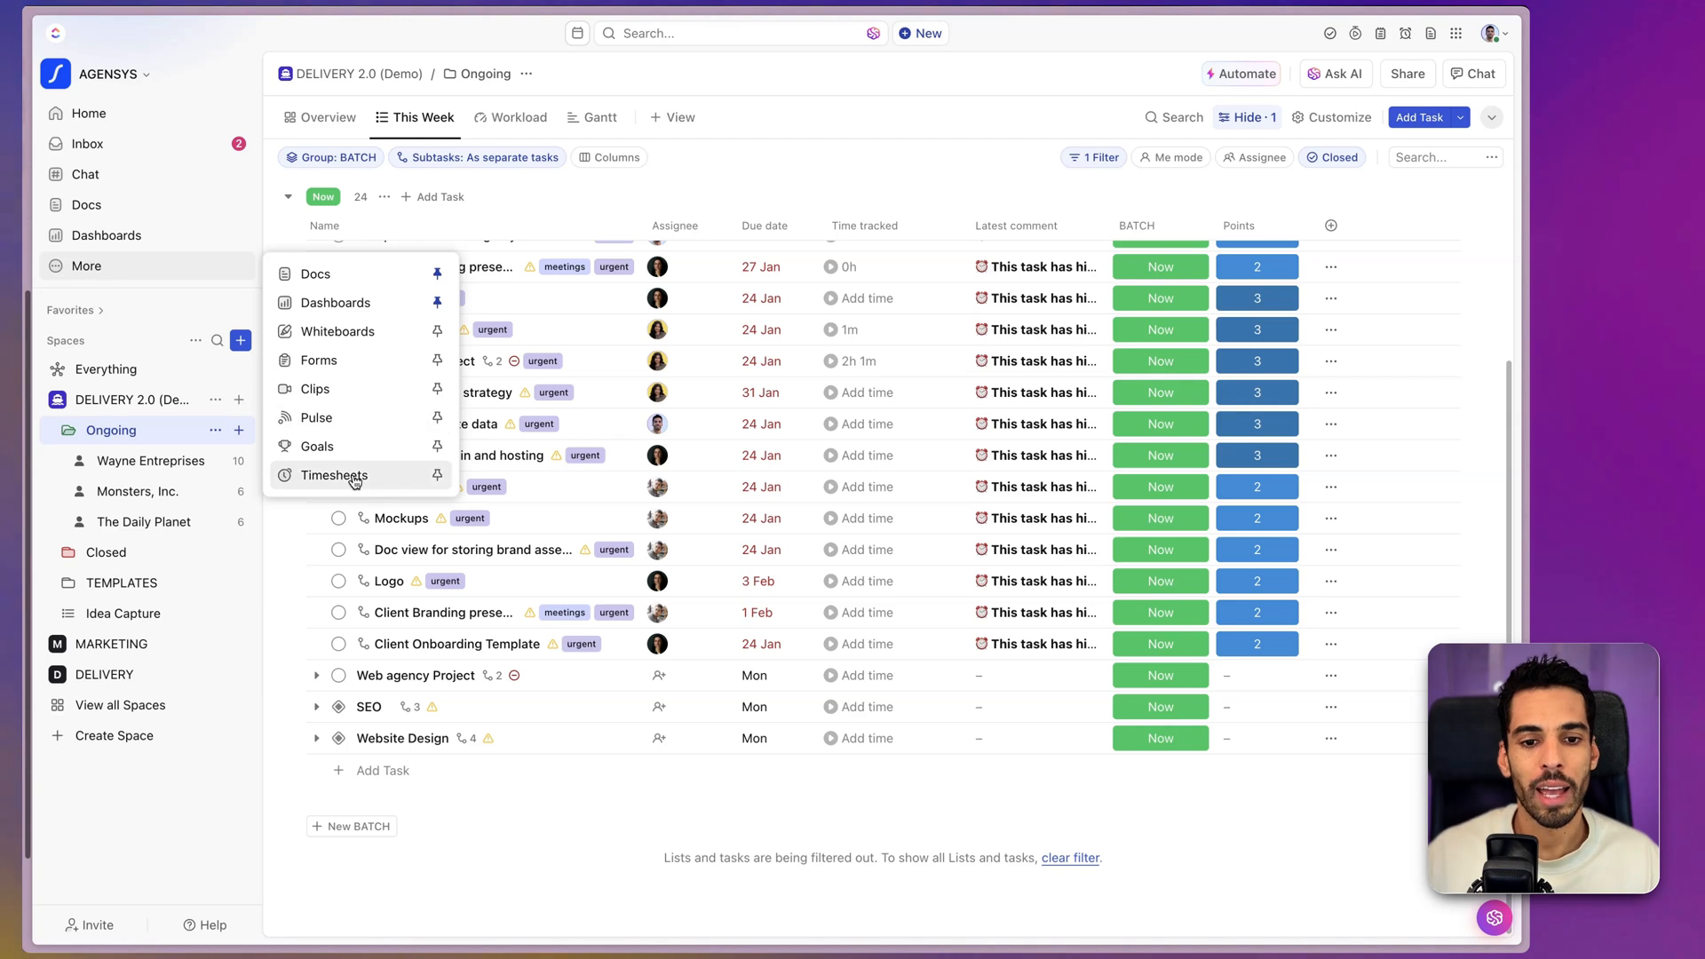
click(436, 475)
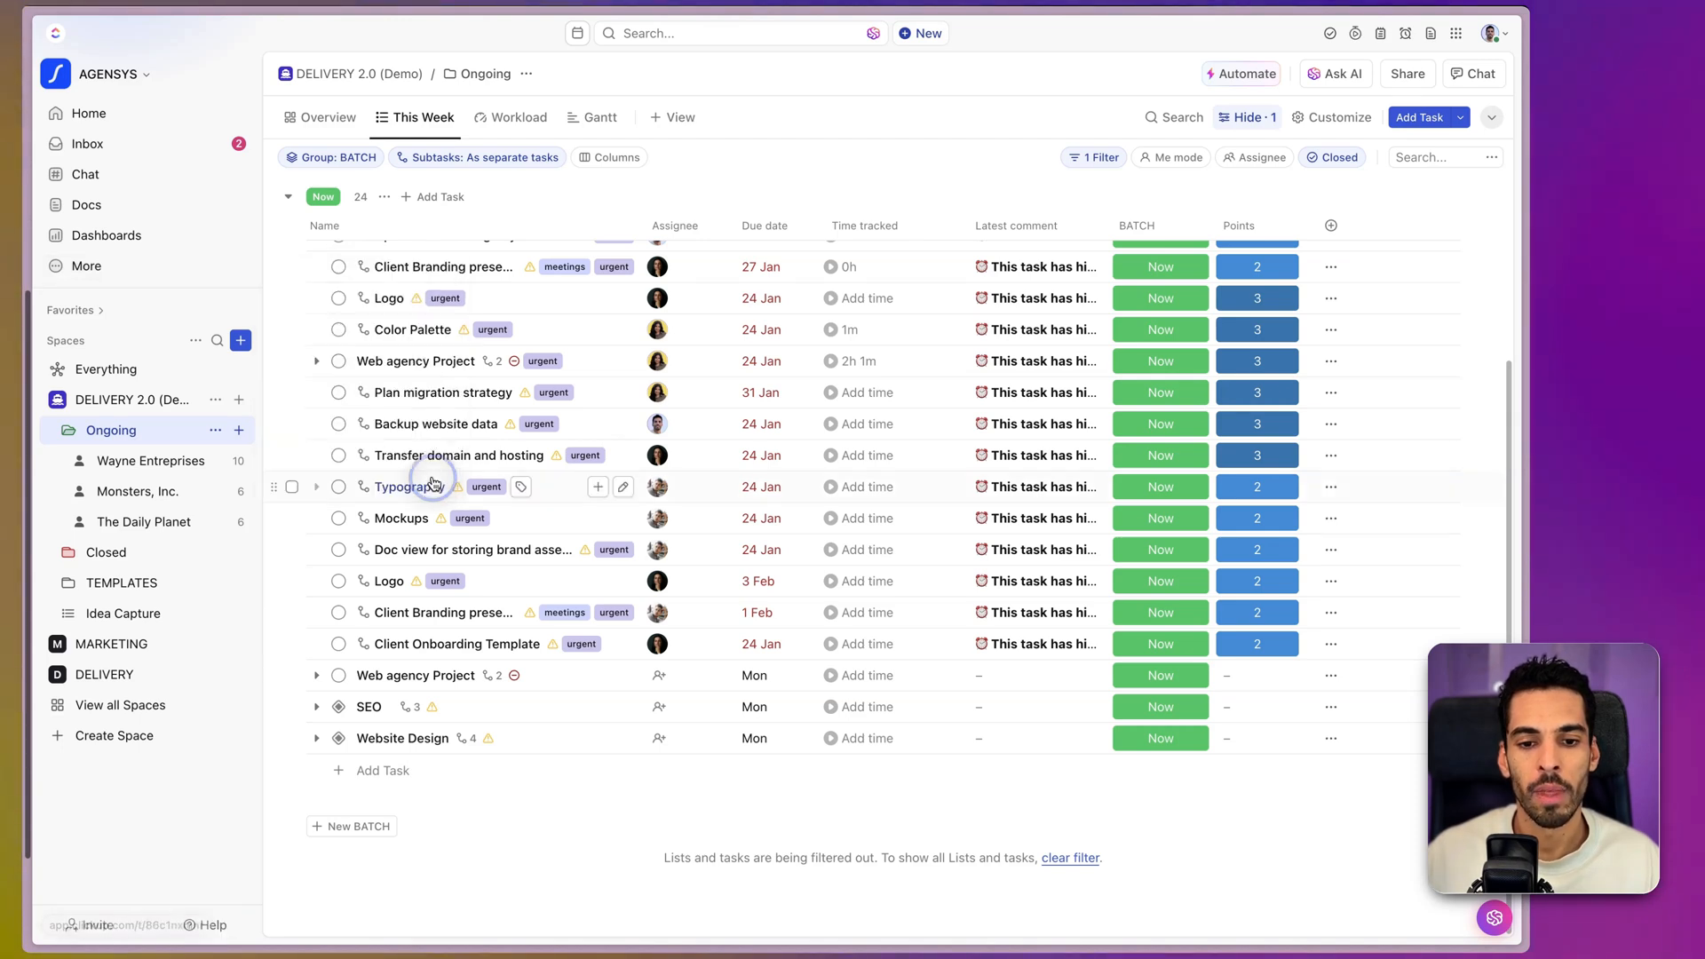
- Start and stop the time tracker on the first Brand Discovery meeting task in the This Week view
scroll(657, 313, up, 3)
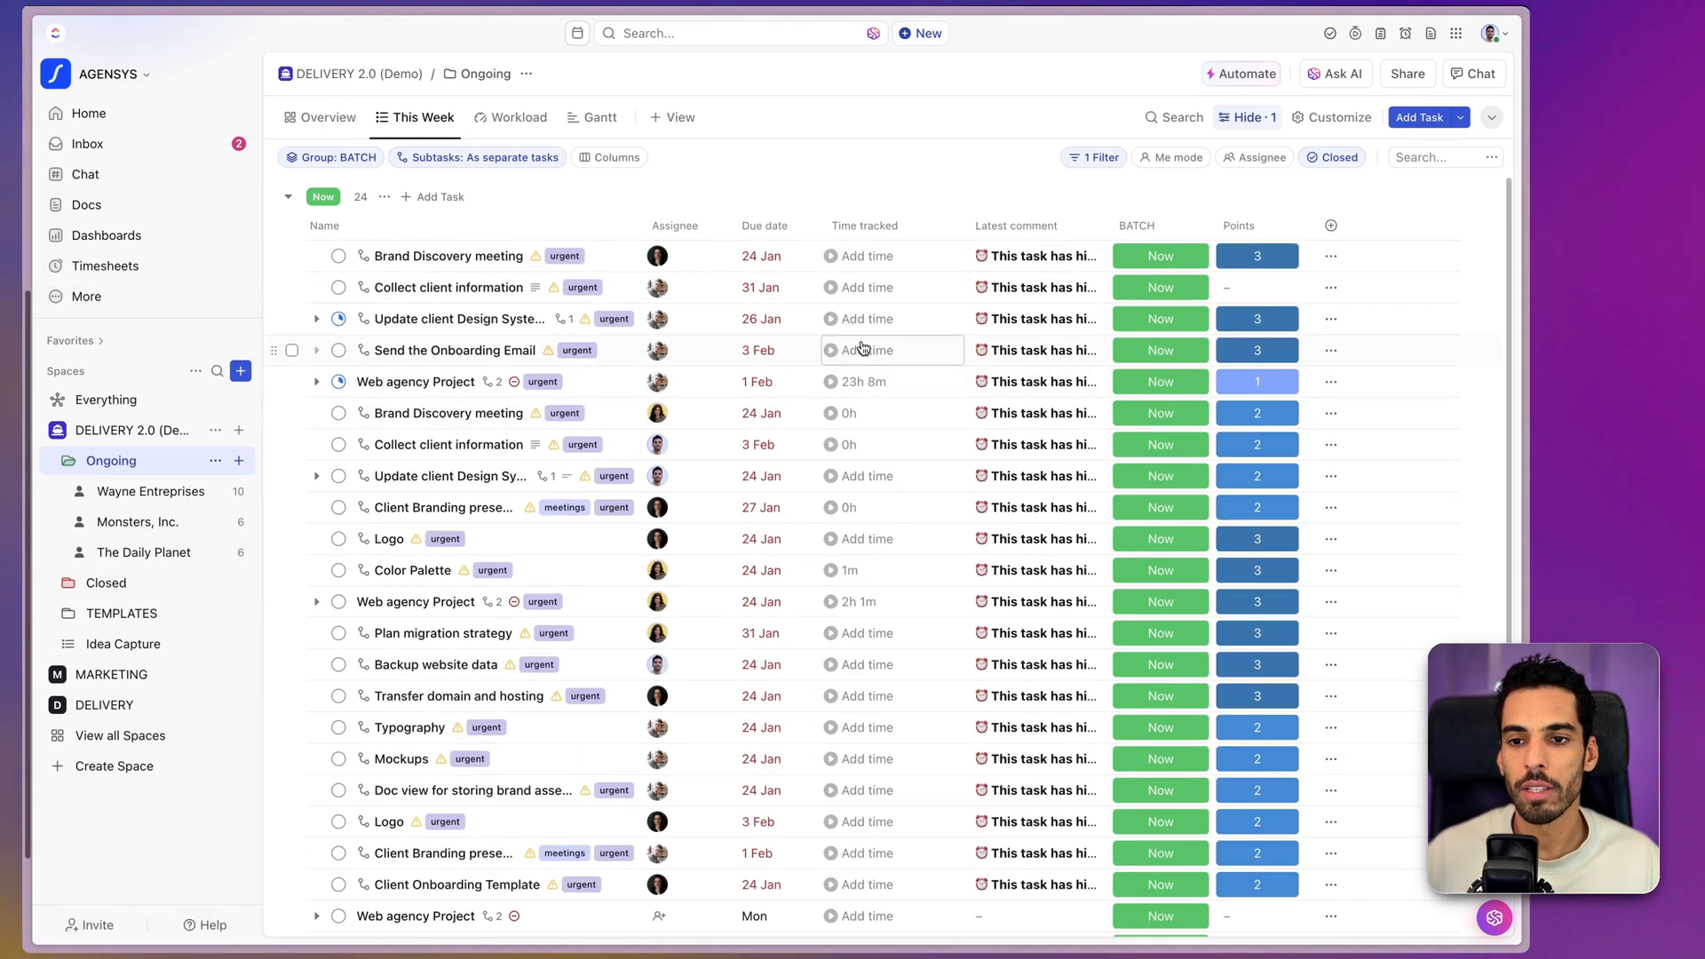
click(830, 258)
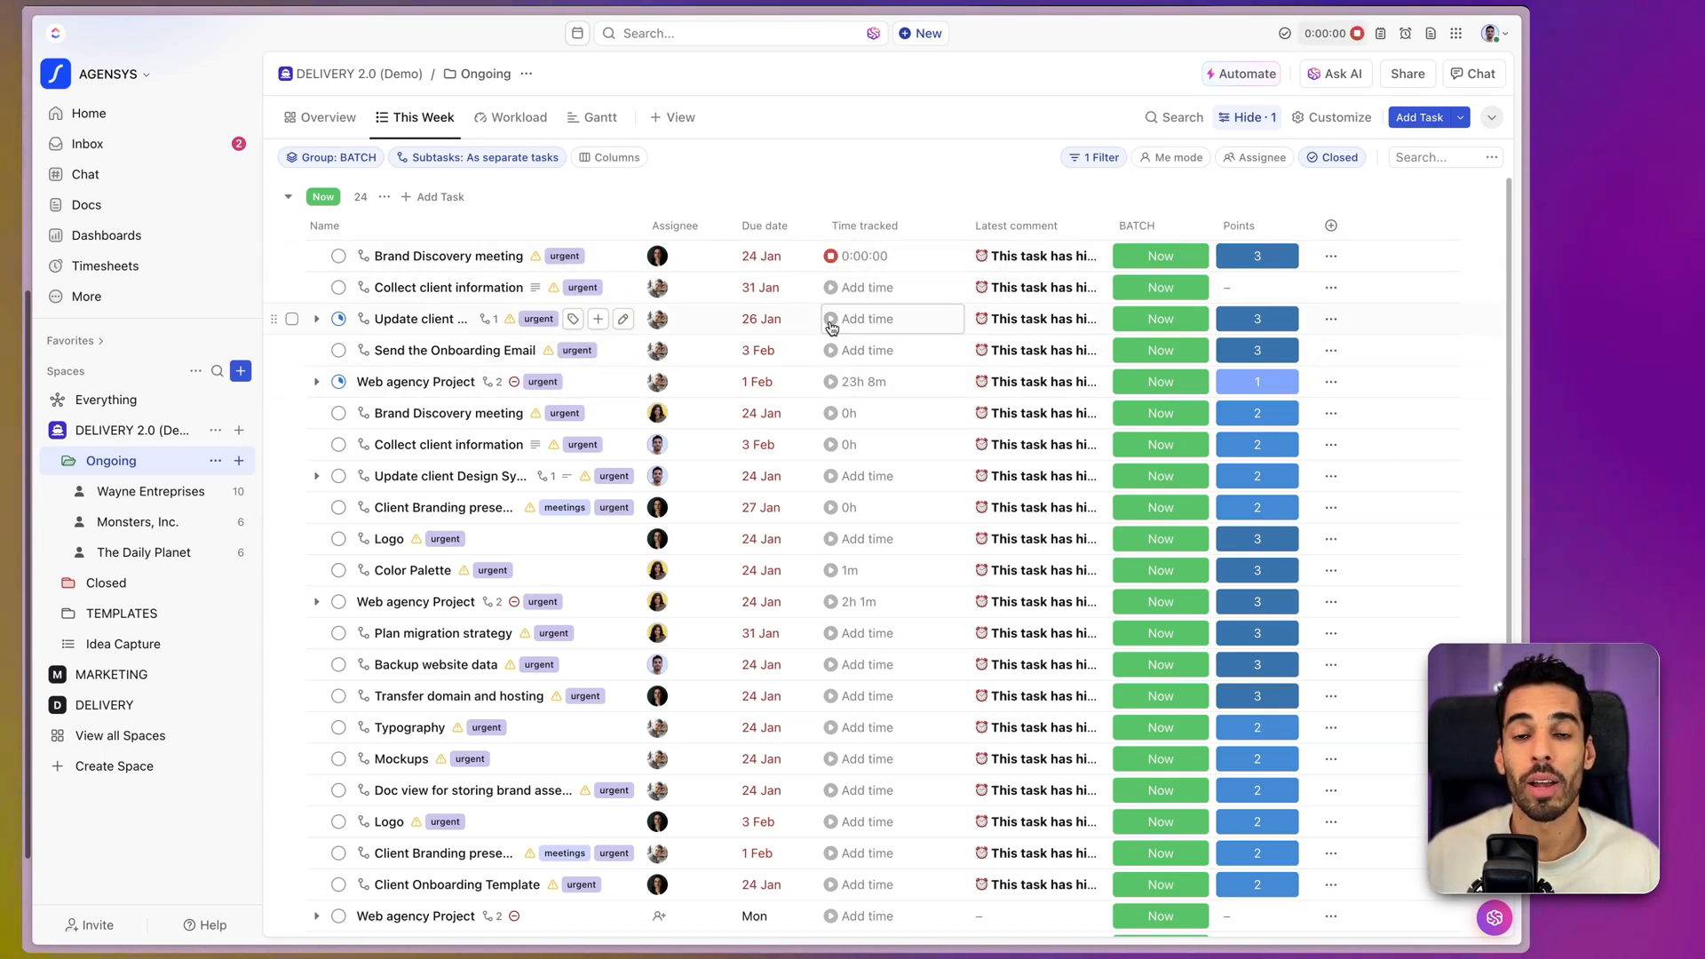
click(830, 257)
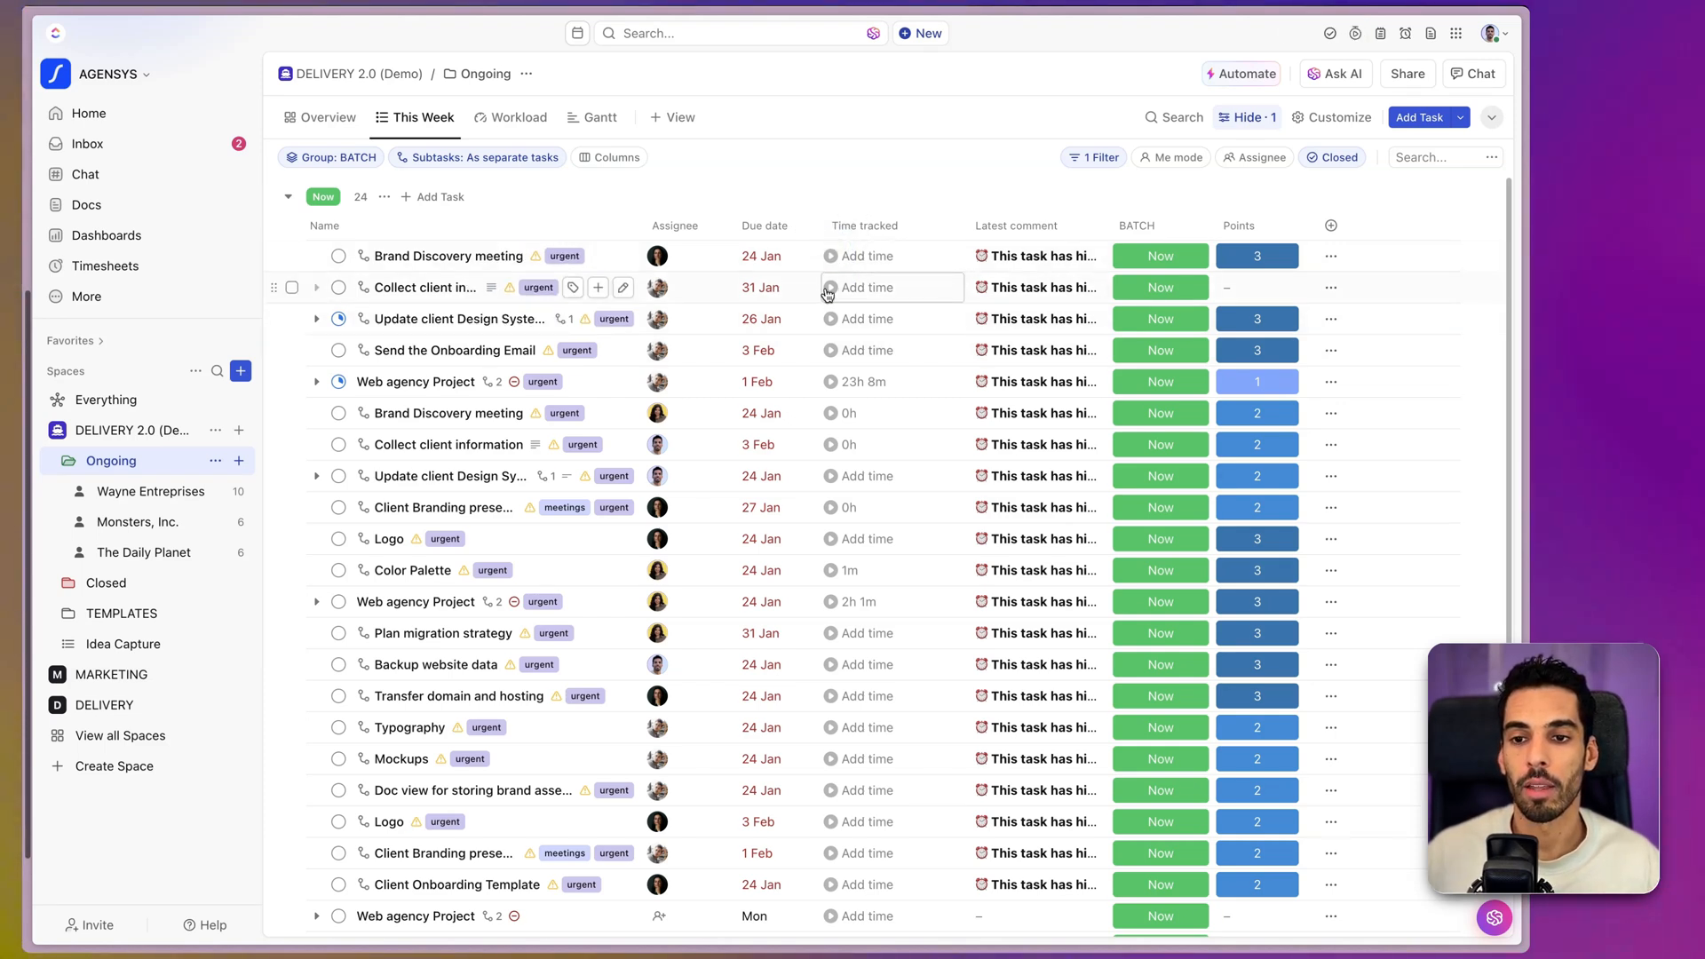
- Log a billable 3h entry on the first Collect client information task with the note "This is an example of a time entry" and tag done
click(834, 289)
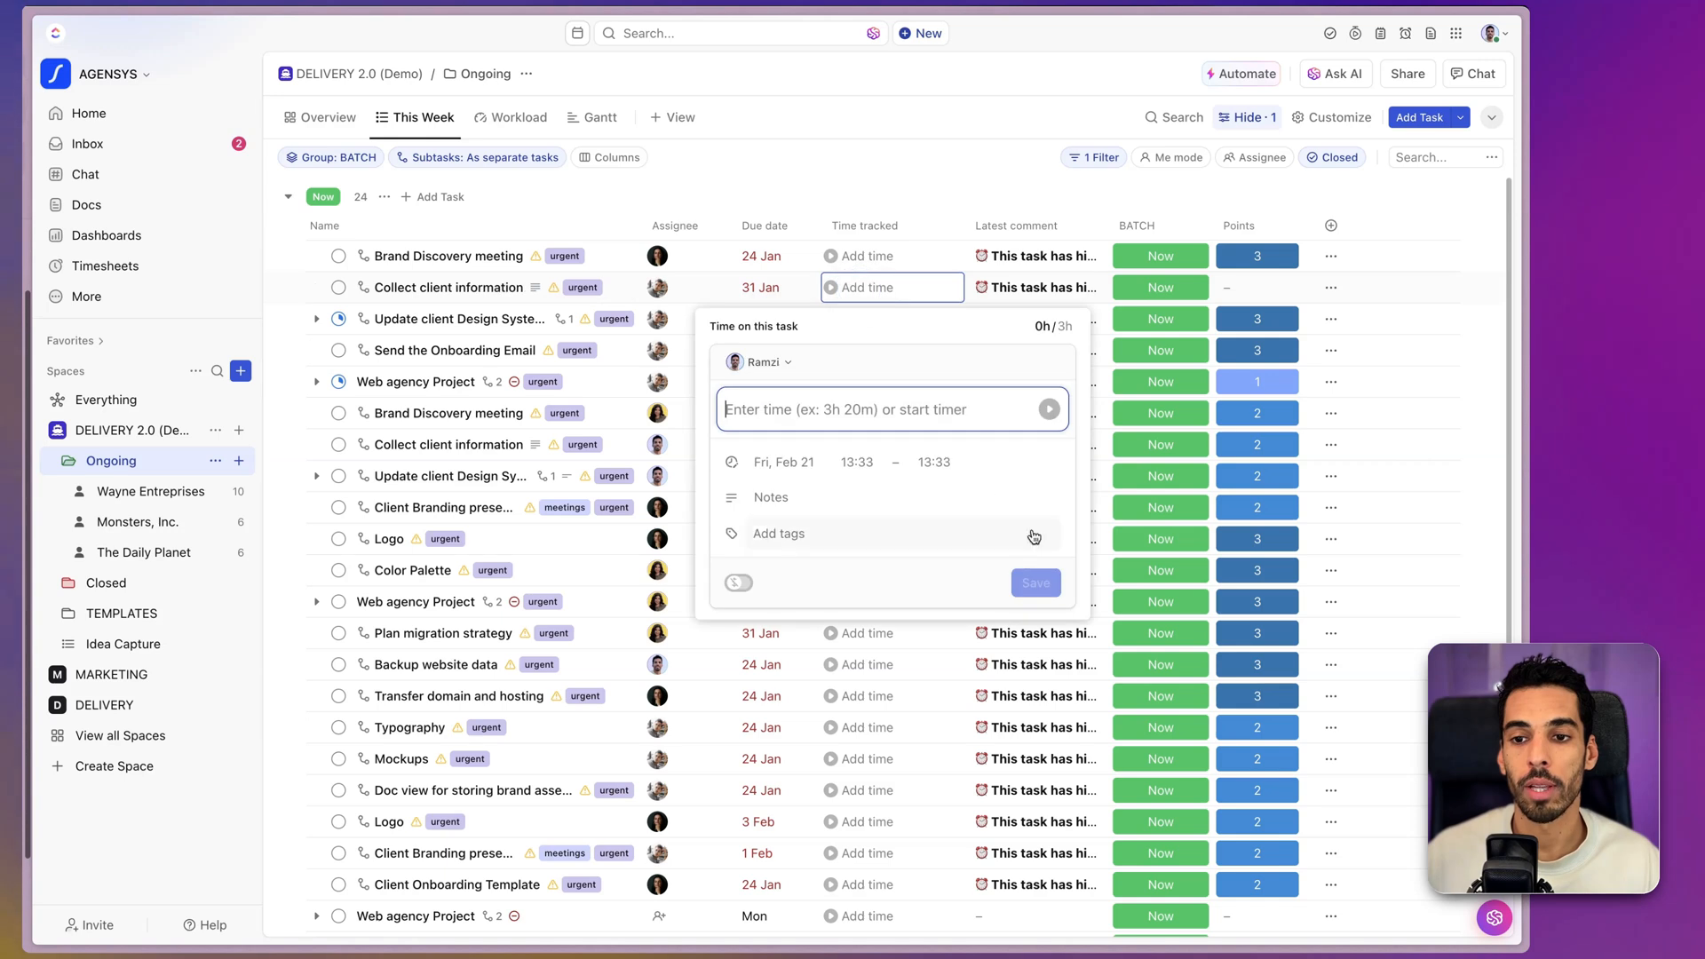
text(3H)
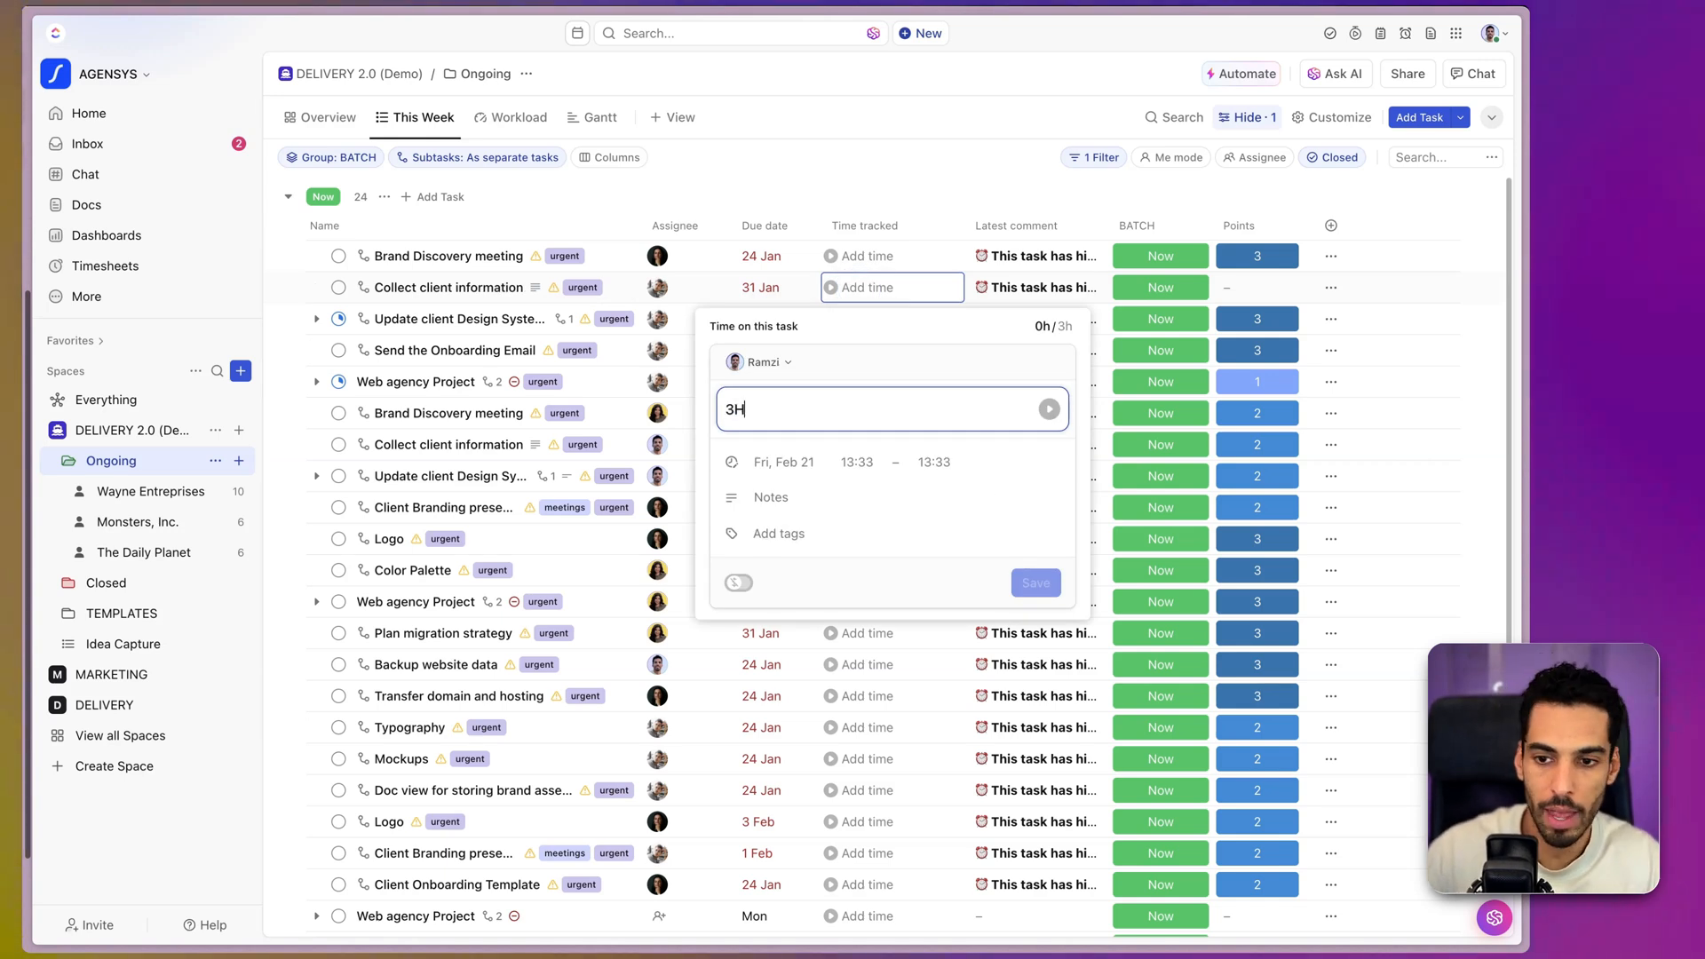
key(Return)
text(Th)
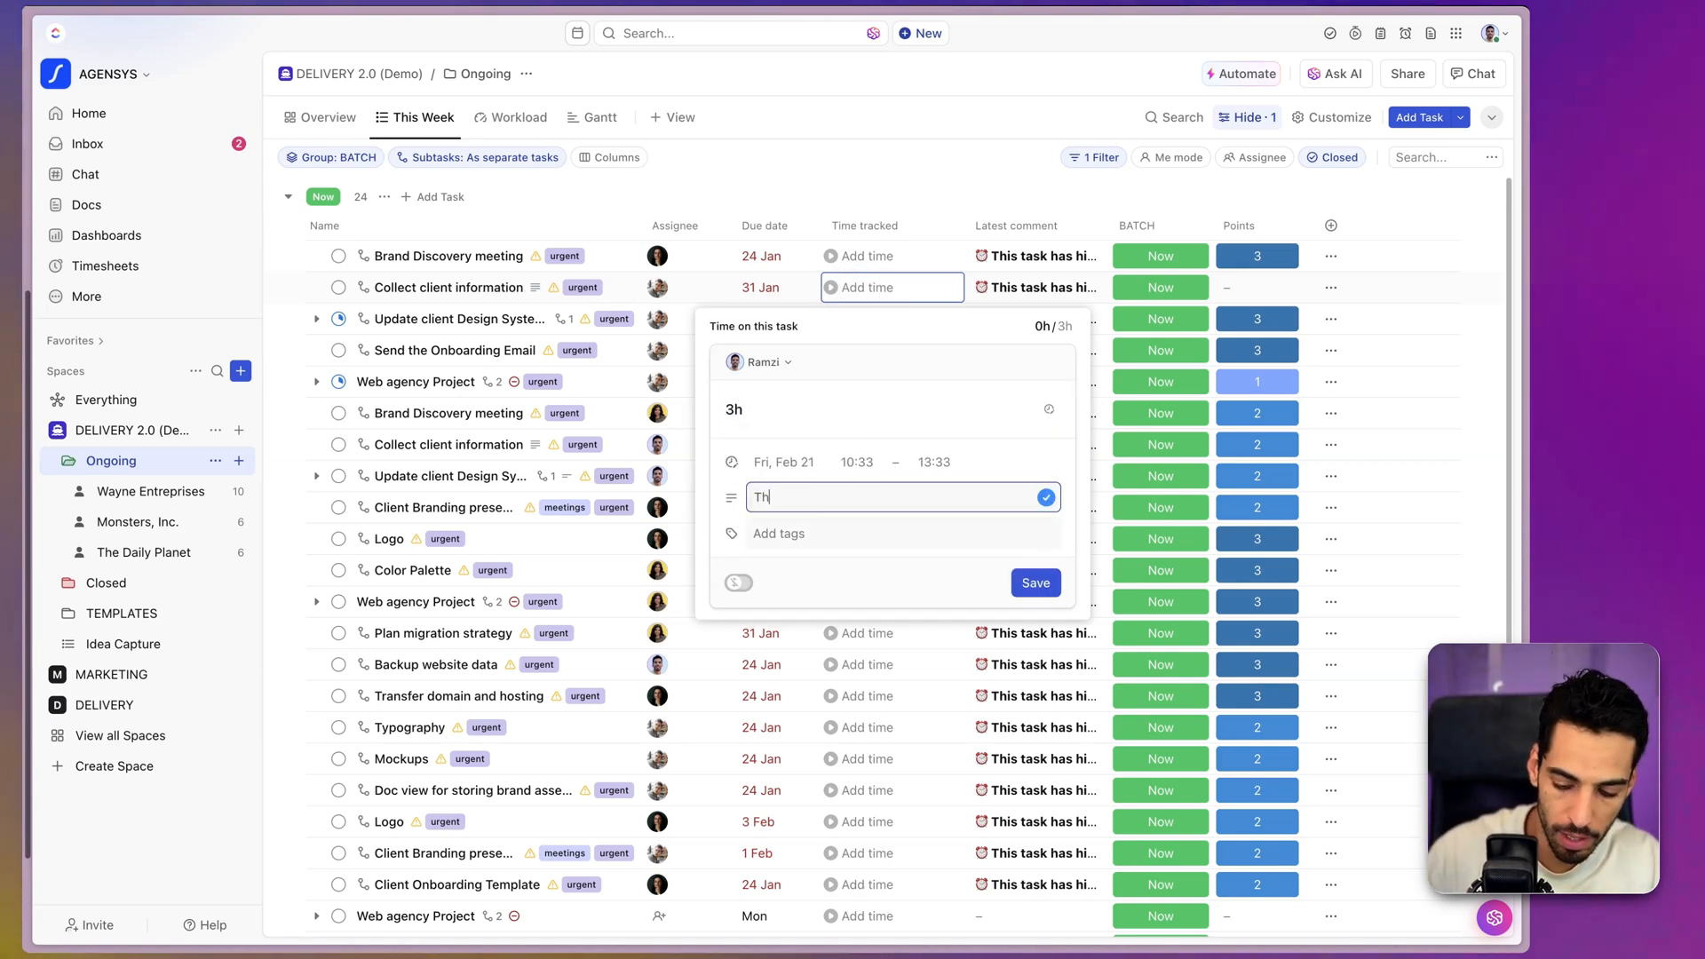
text(is is an example of a tim)
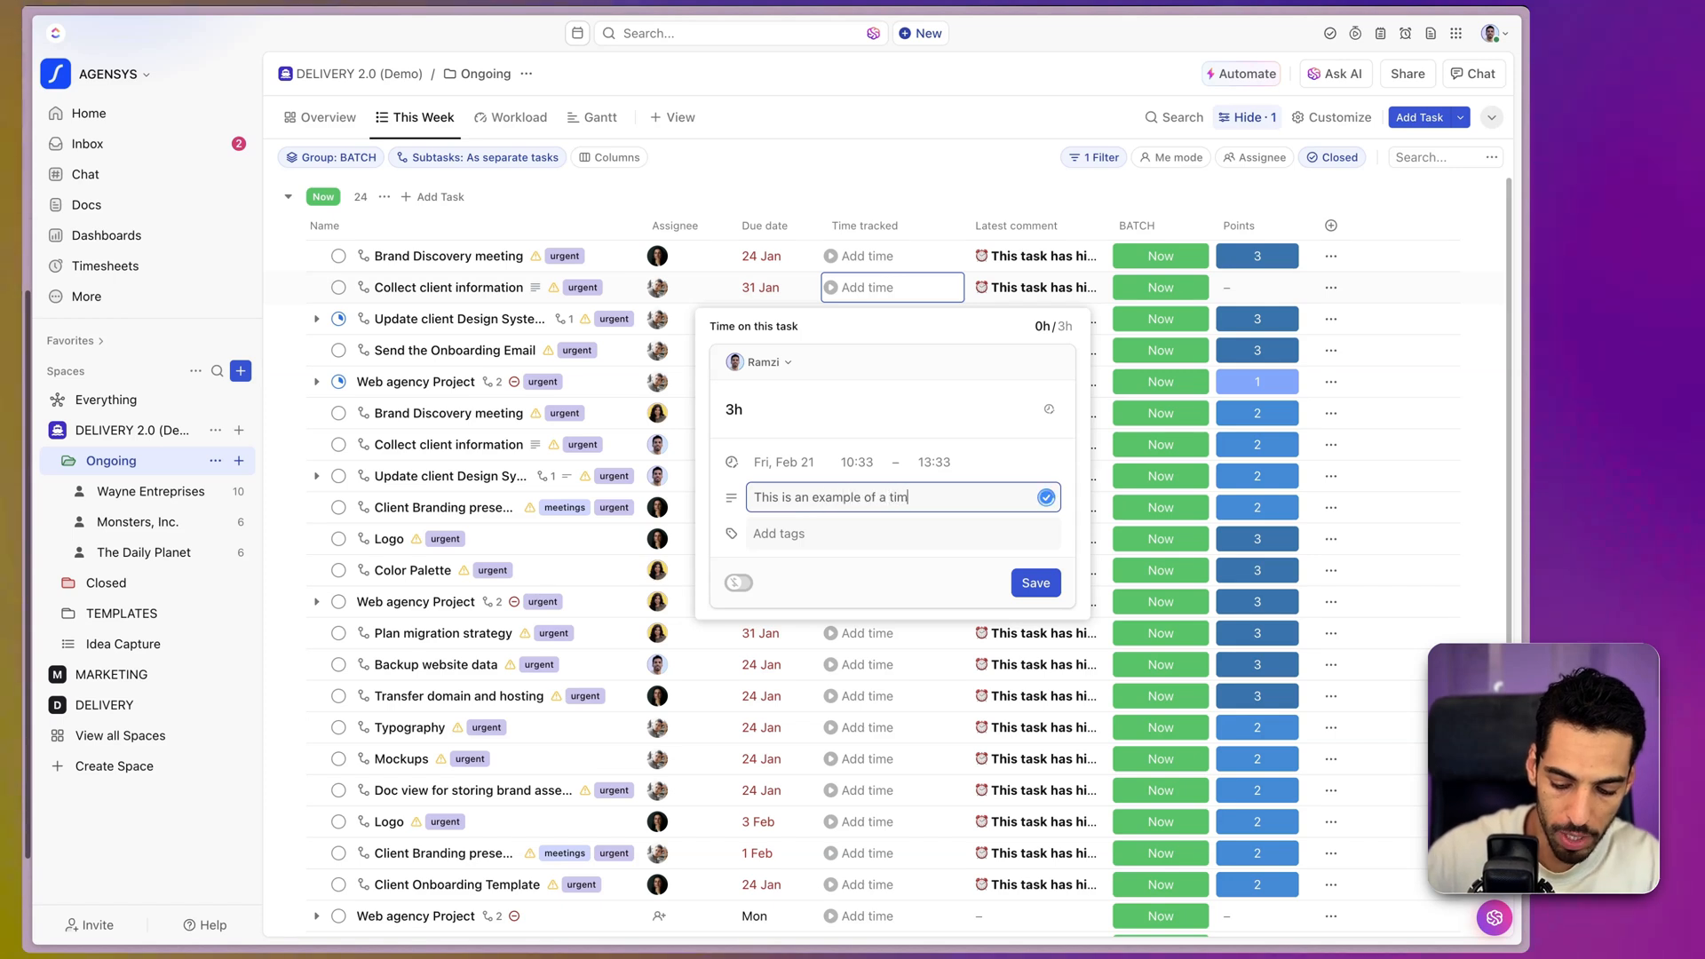
text(e entry)
click(782, 534)
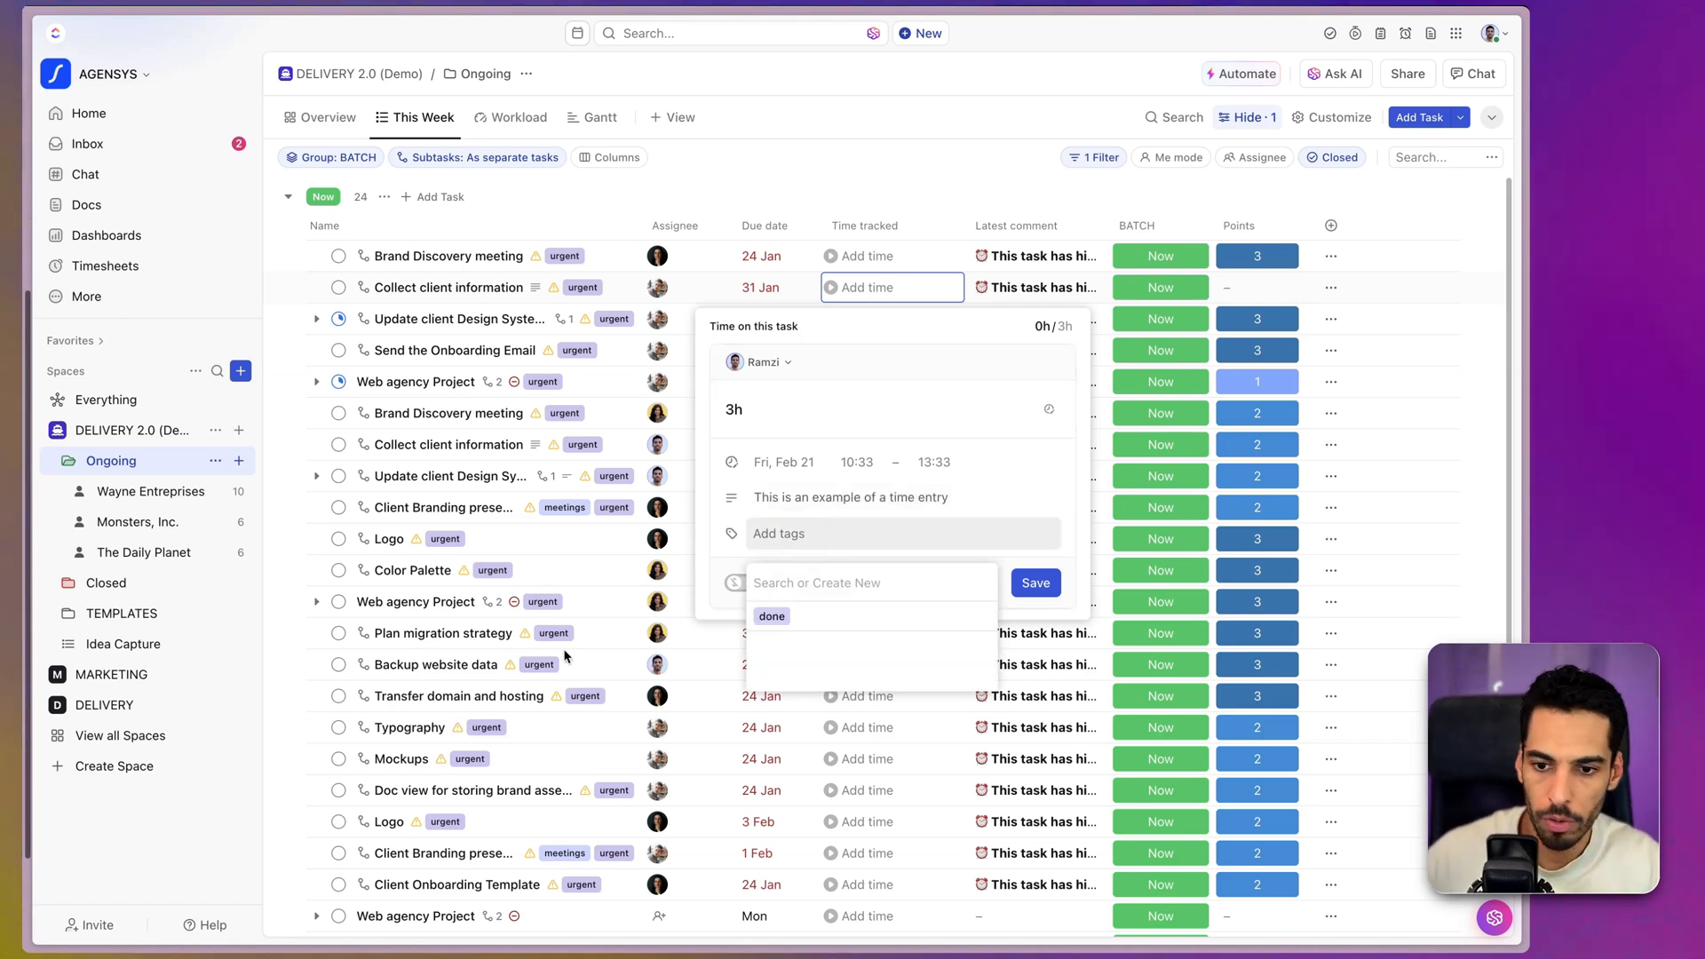
click(781, 616)
click(733, 582)
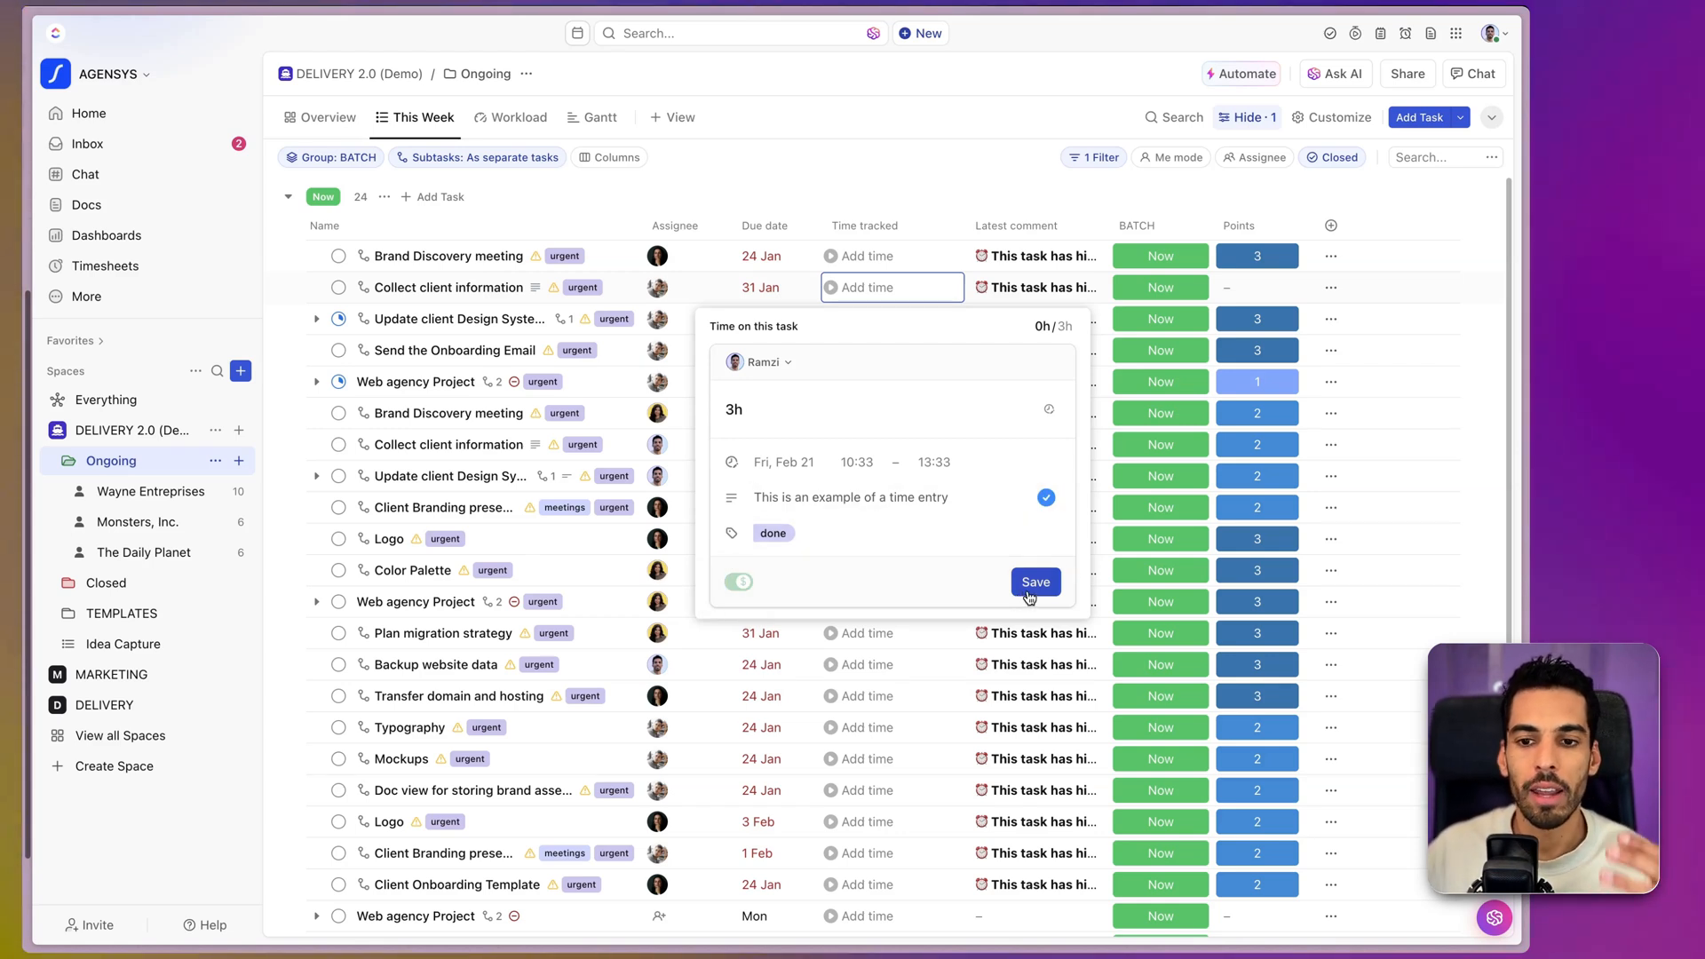
click(1033, 583)
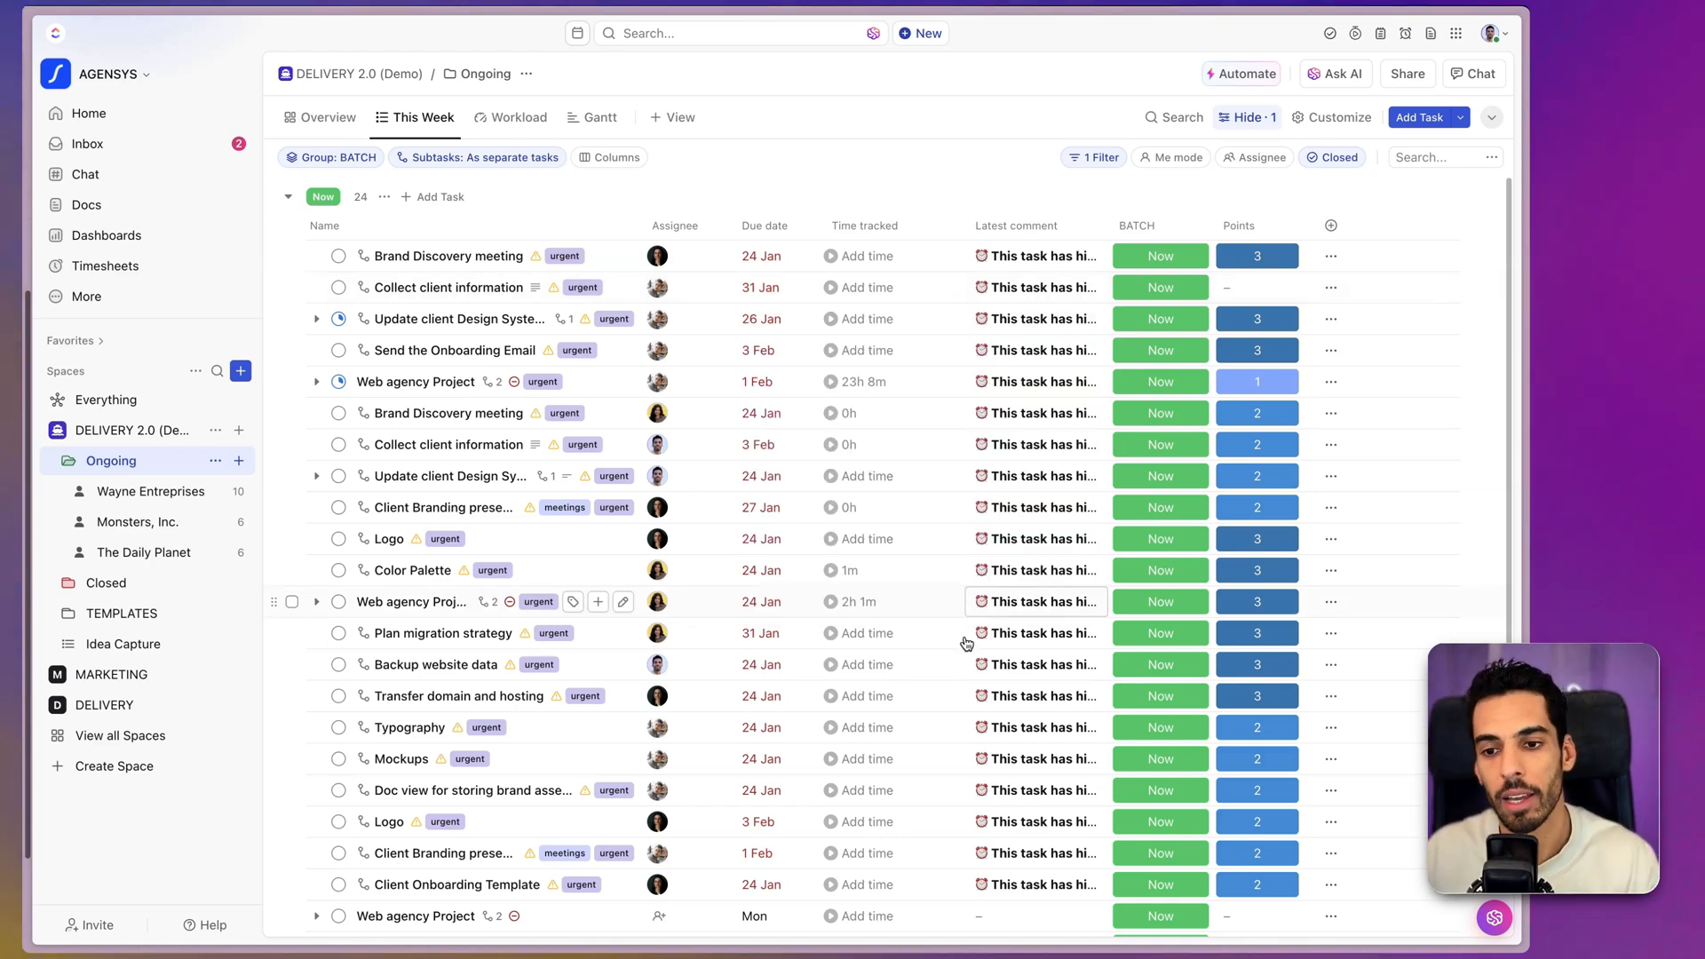
- Review the logged time in My timesheet and All timesheets, browsing the team's hours across earlier and later weeks
click(153, 276)
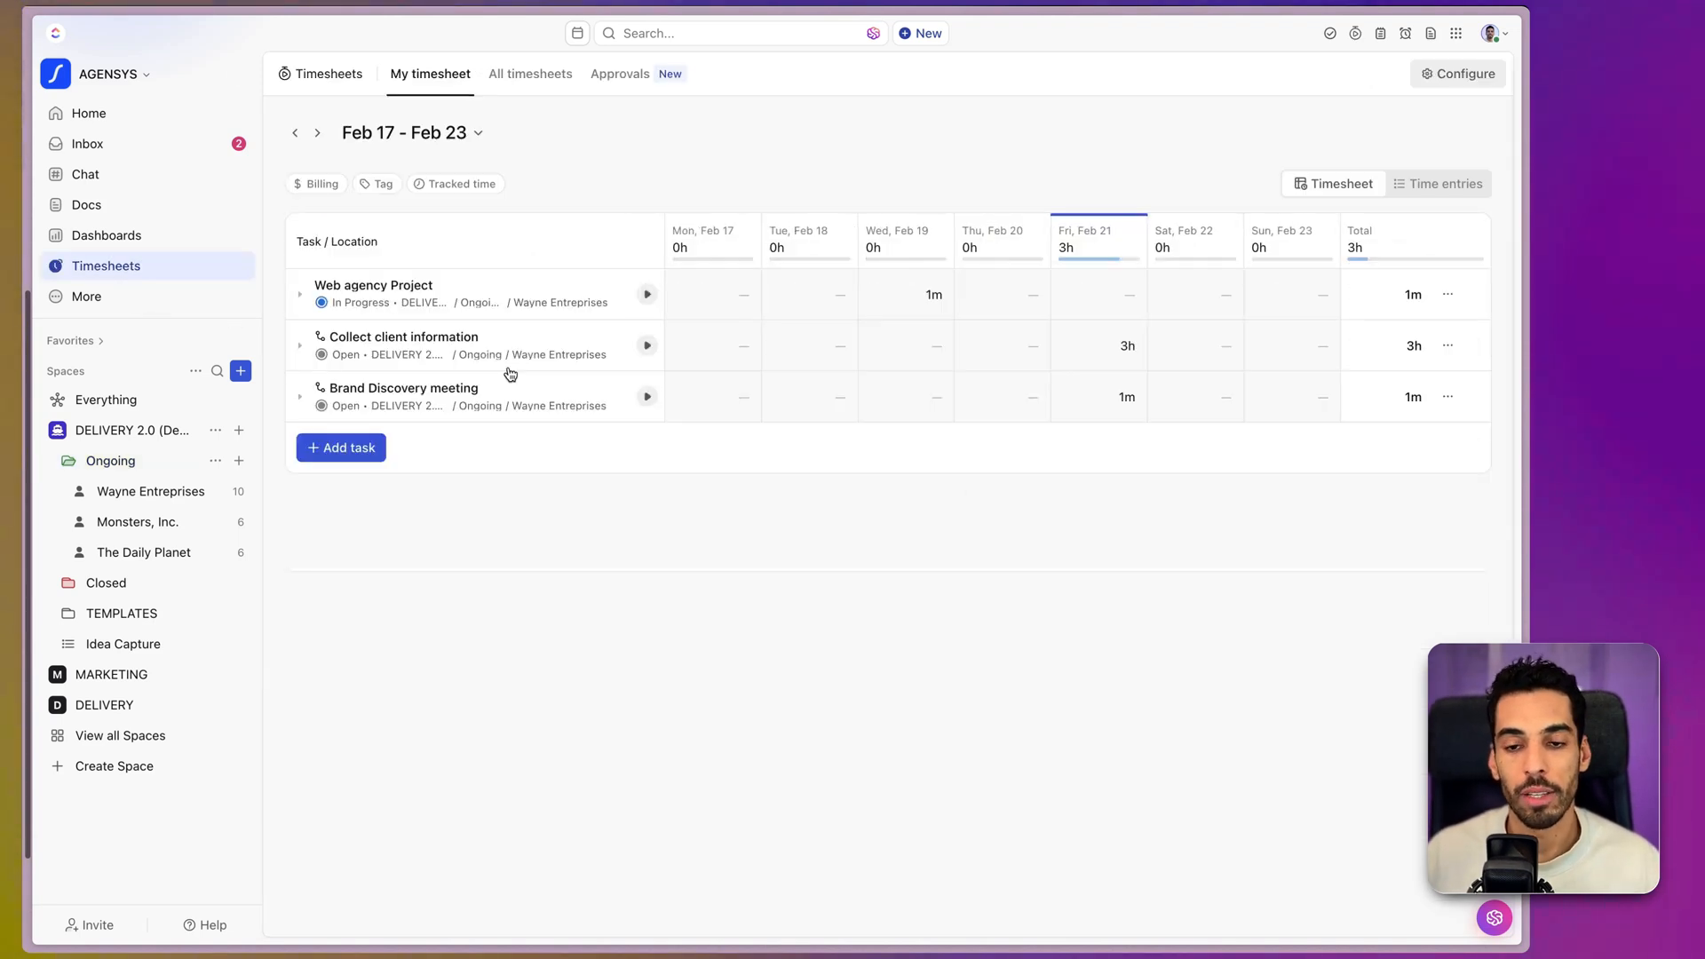
click(530, 74)
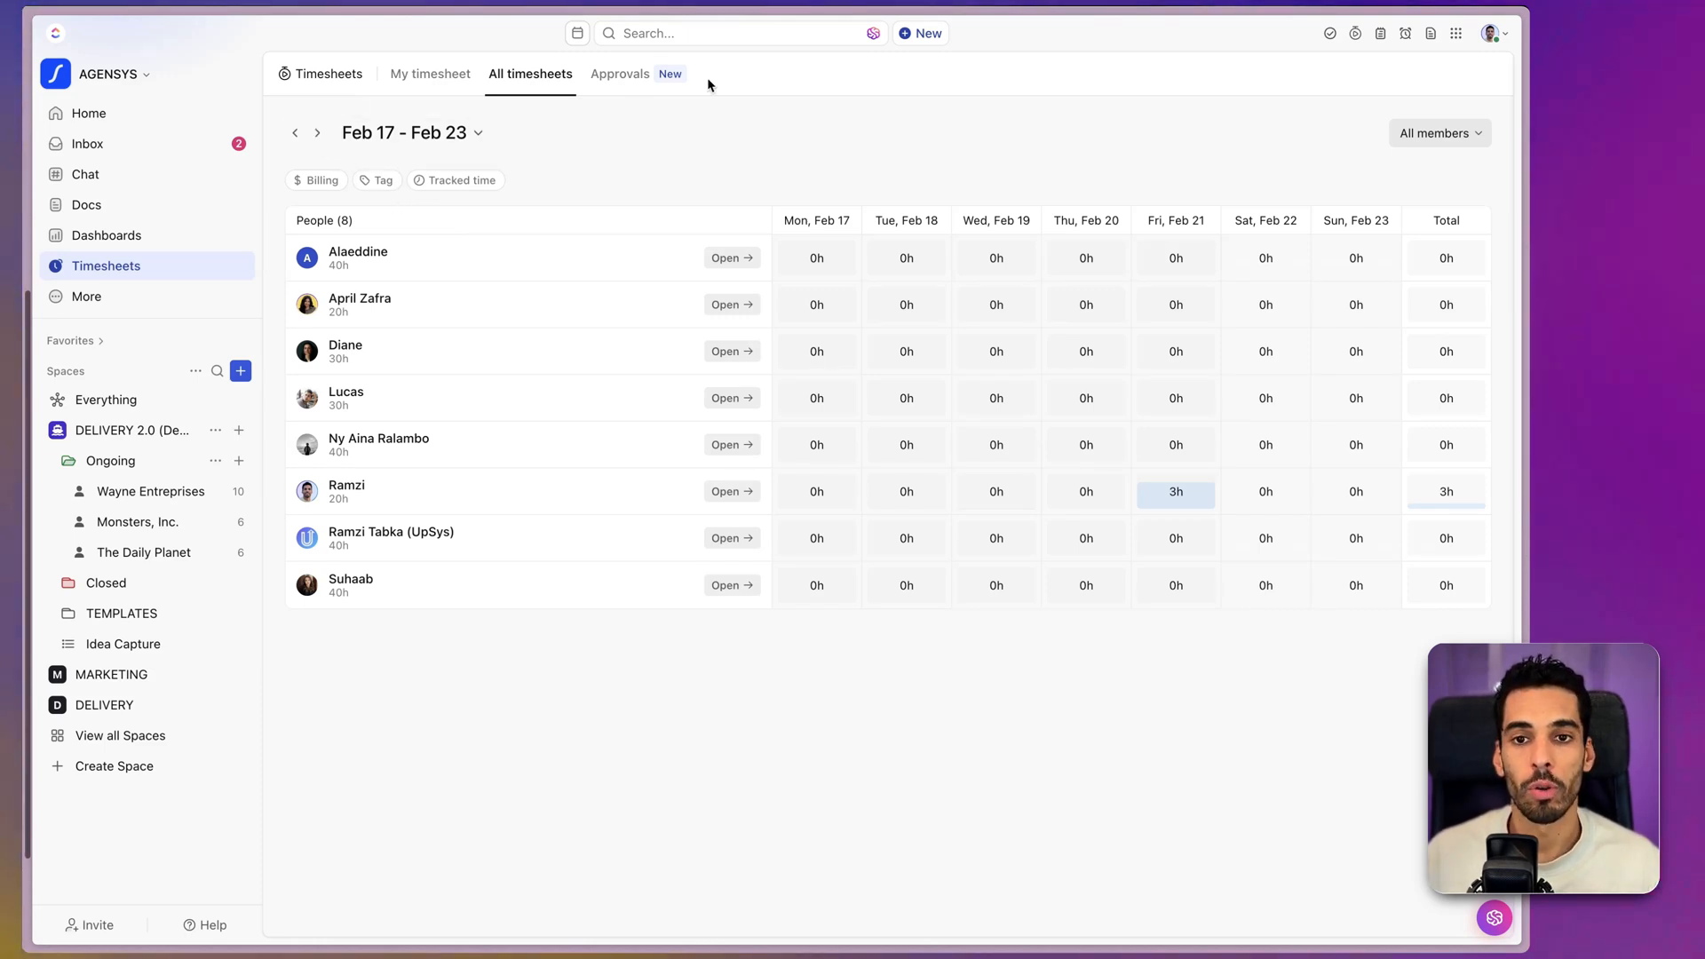
click(296, 133)
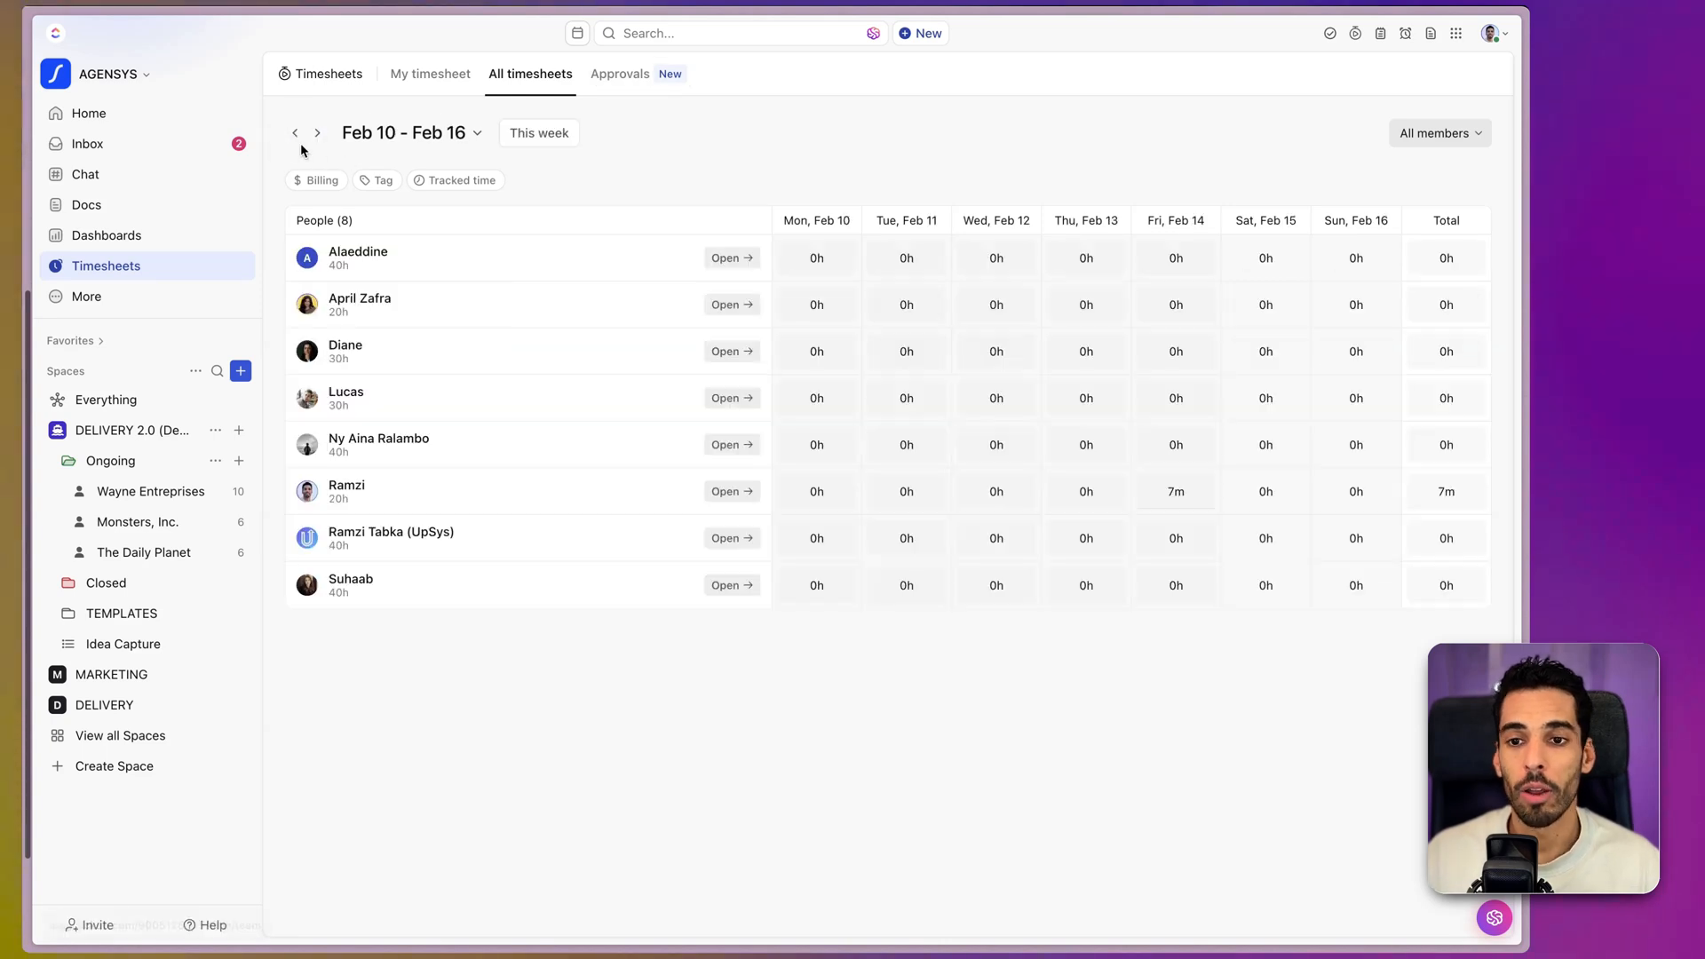
click(316, 134)
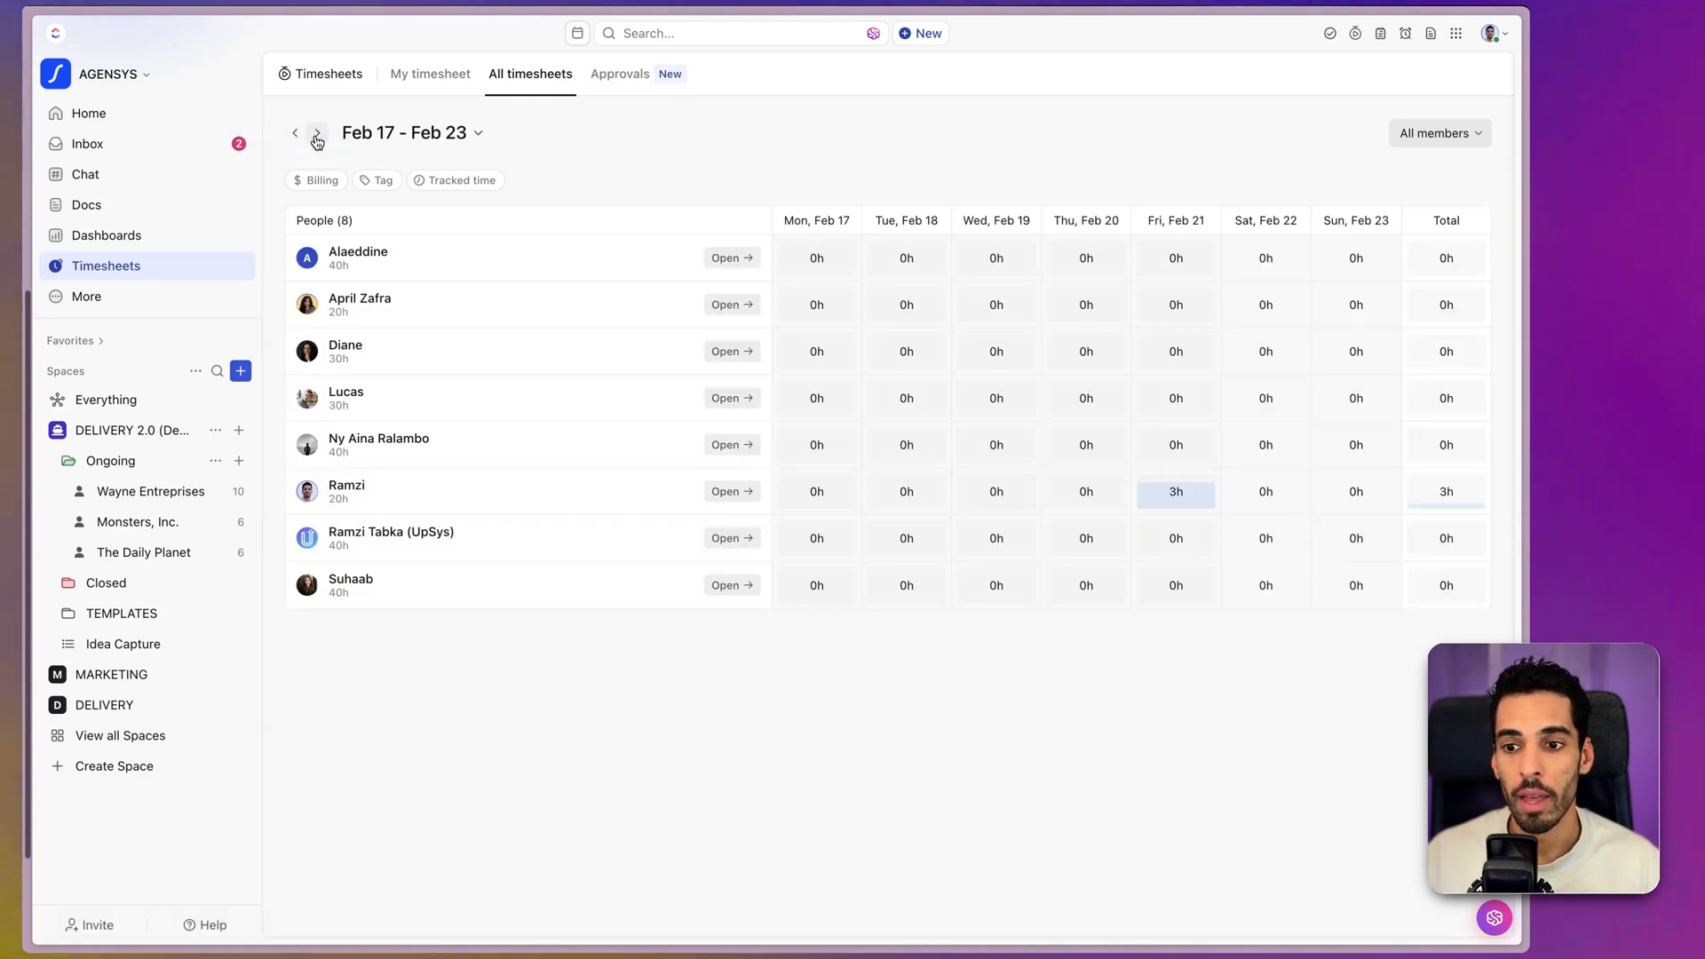
click(317, 134)
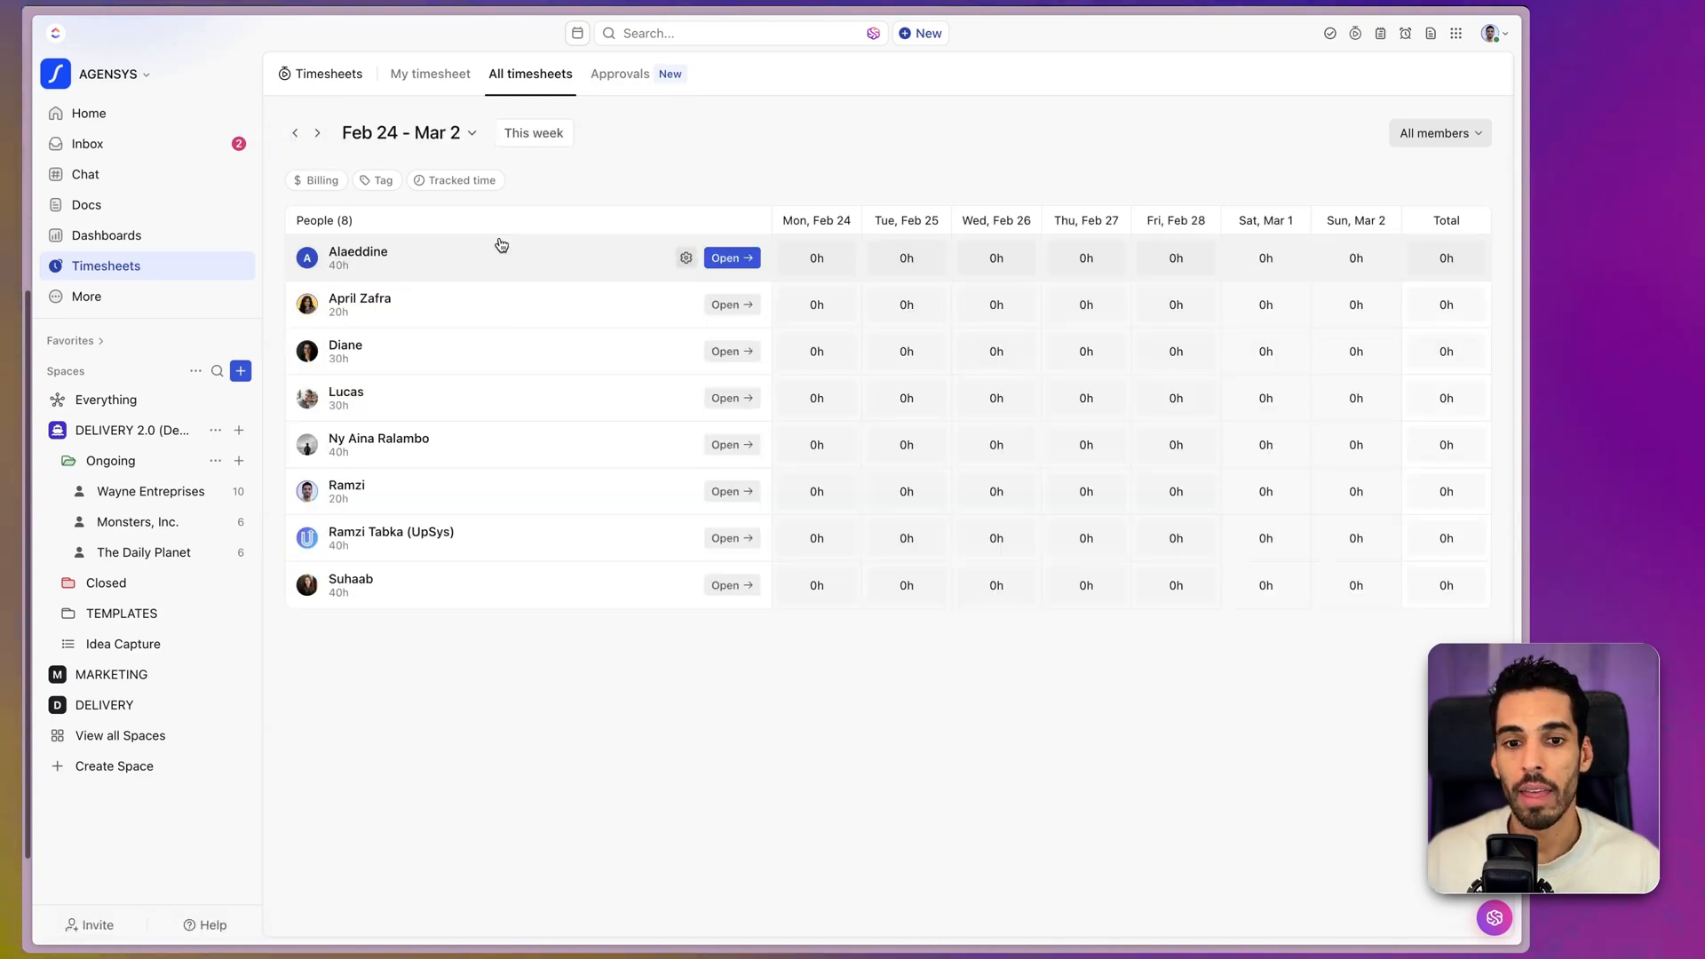
click(302, 144)
click(302, 145)
click(302, 146)
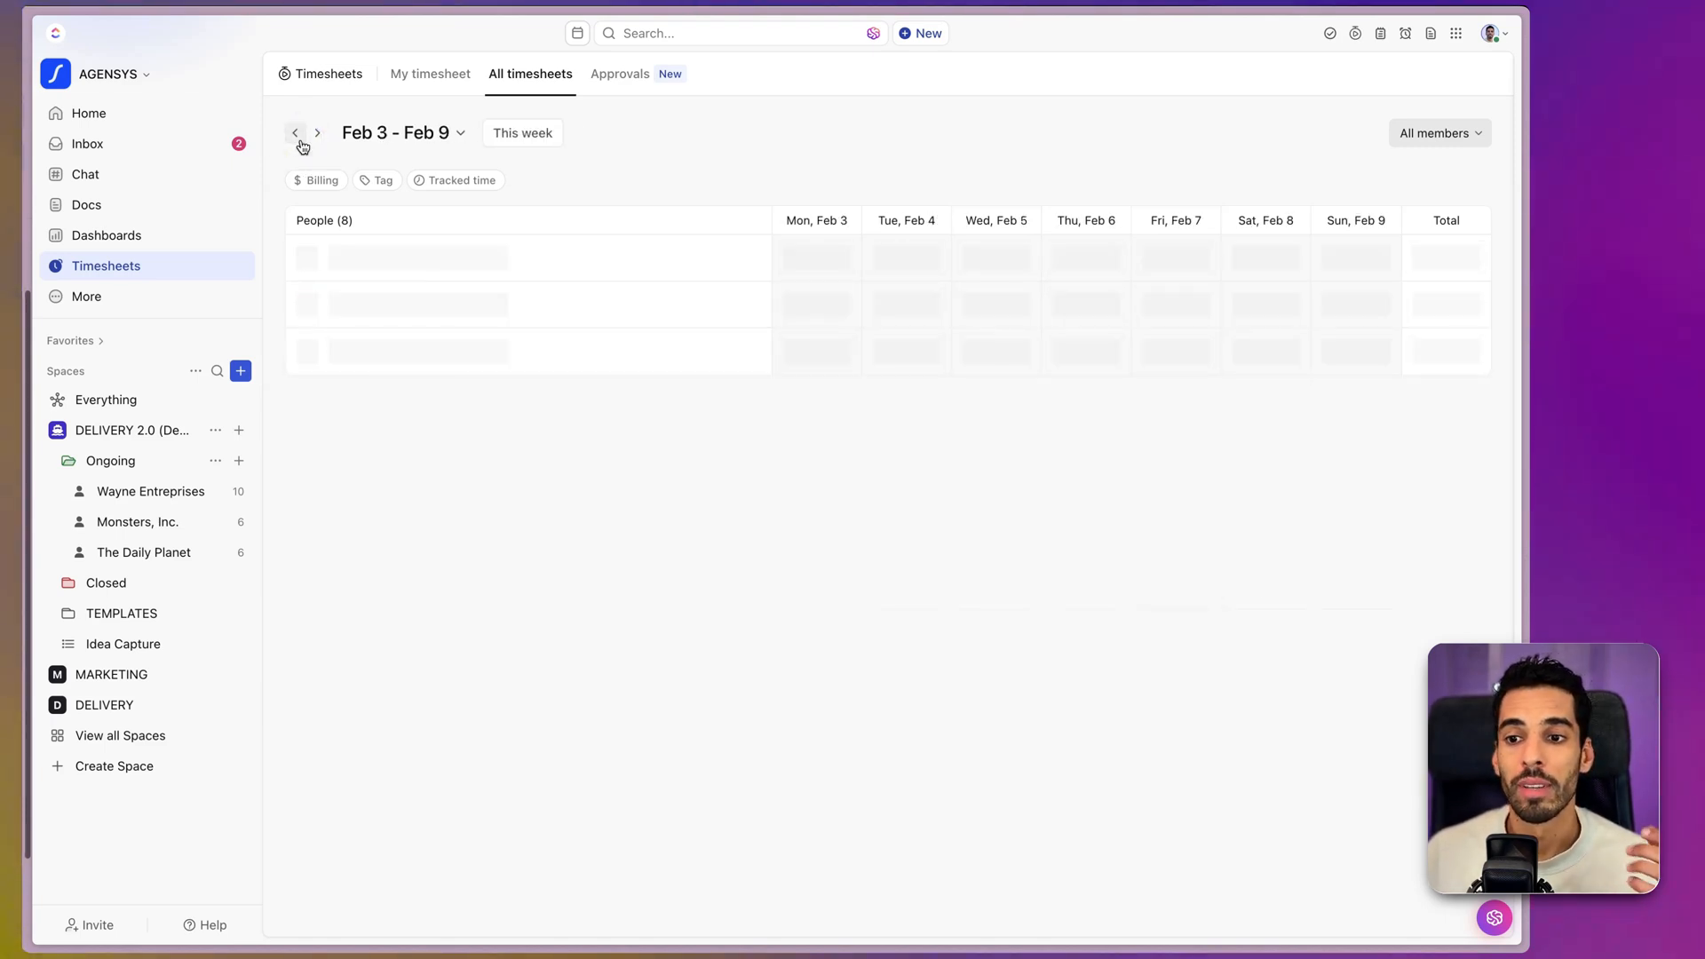
click(302, 146)
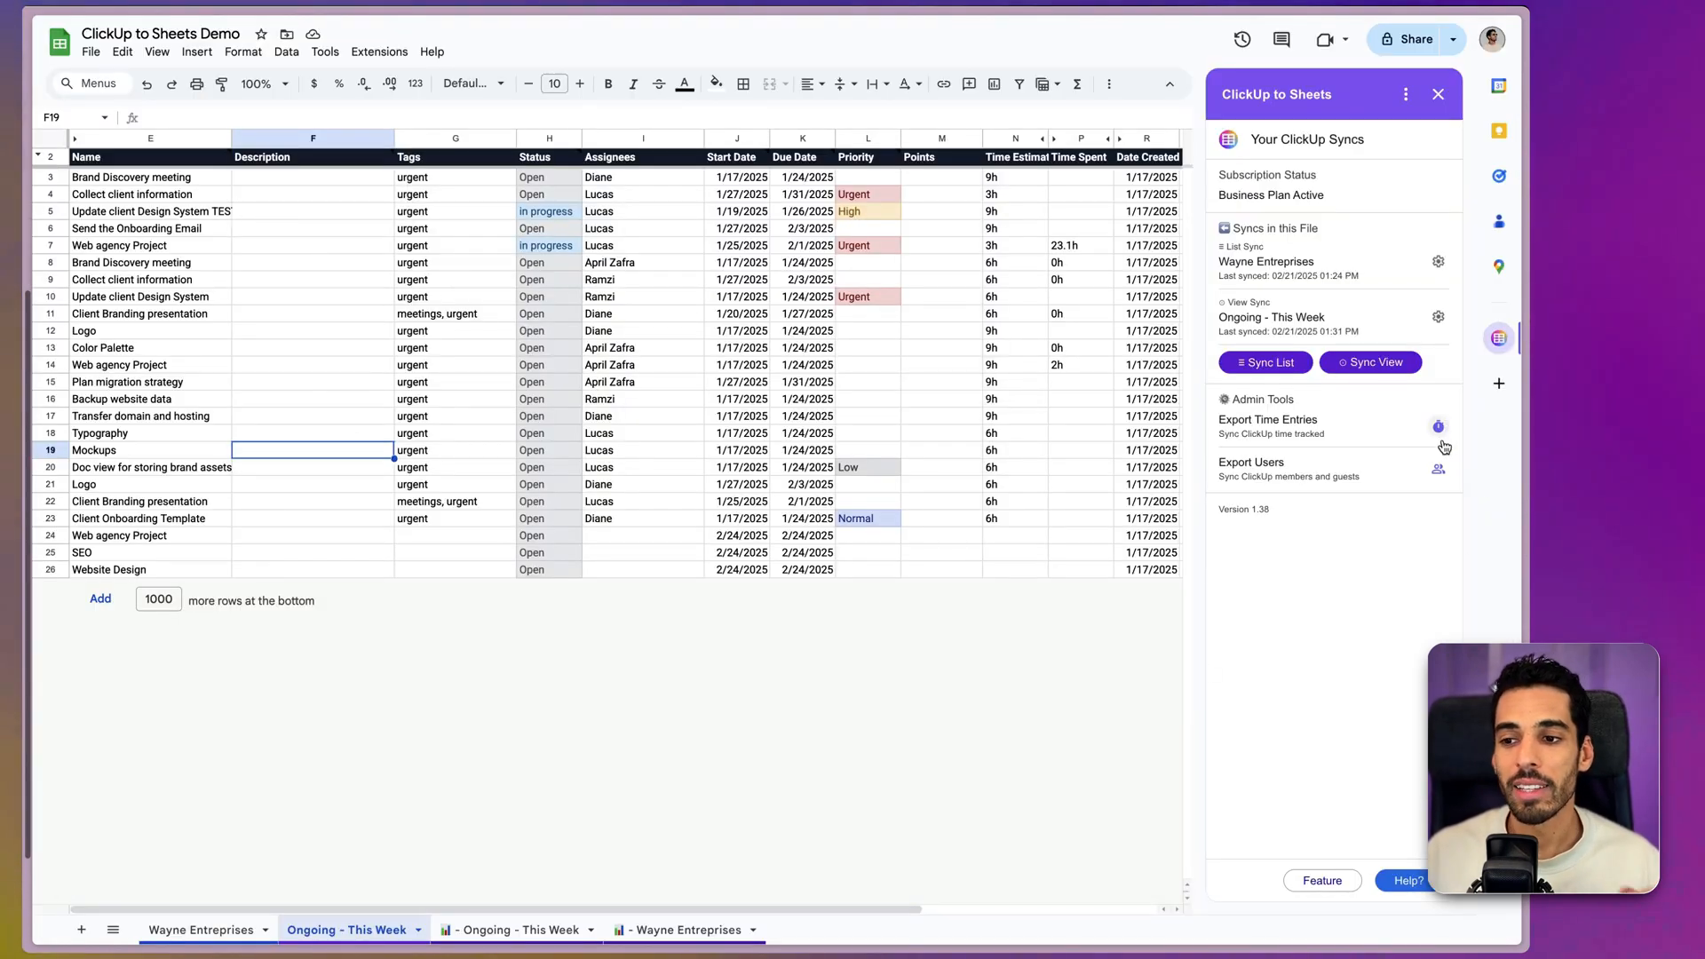
- Switch to Google Sheets, open the time entries export in the ClickUp to Sheets add-on and set its scope to Workspace
click(1437, 428)
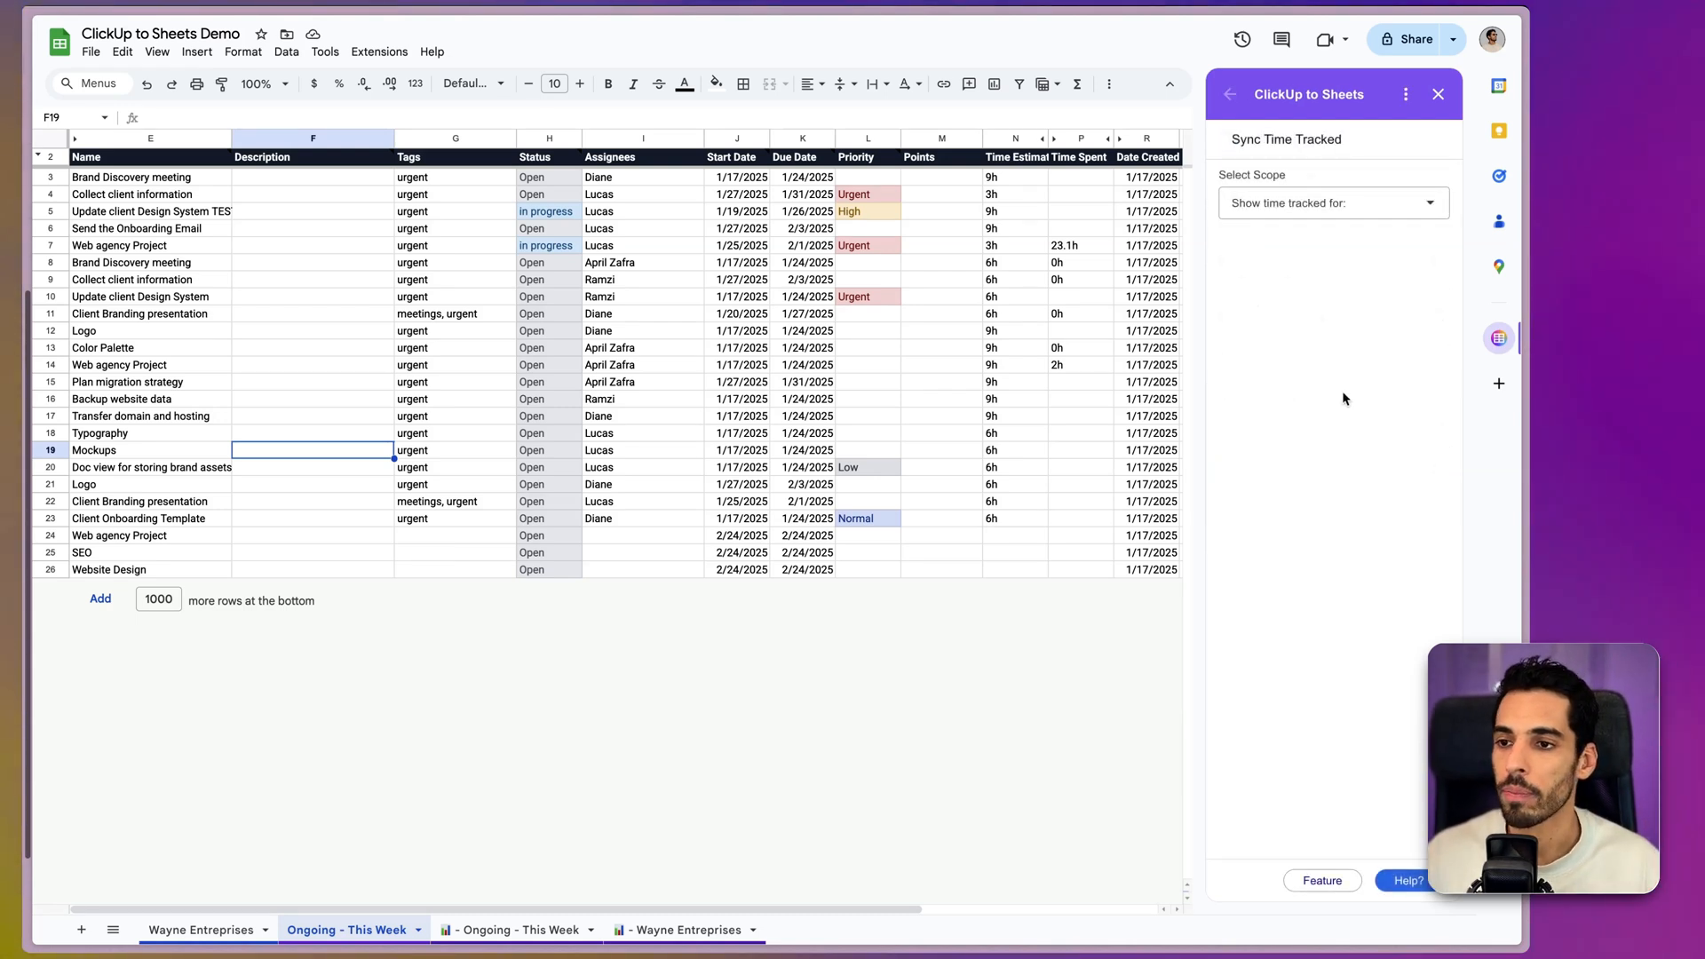
click(1332, 203)
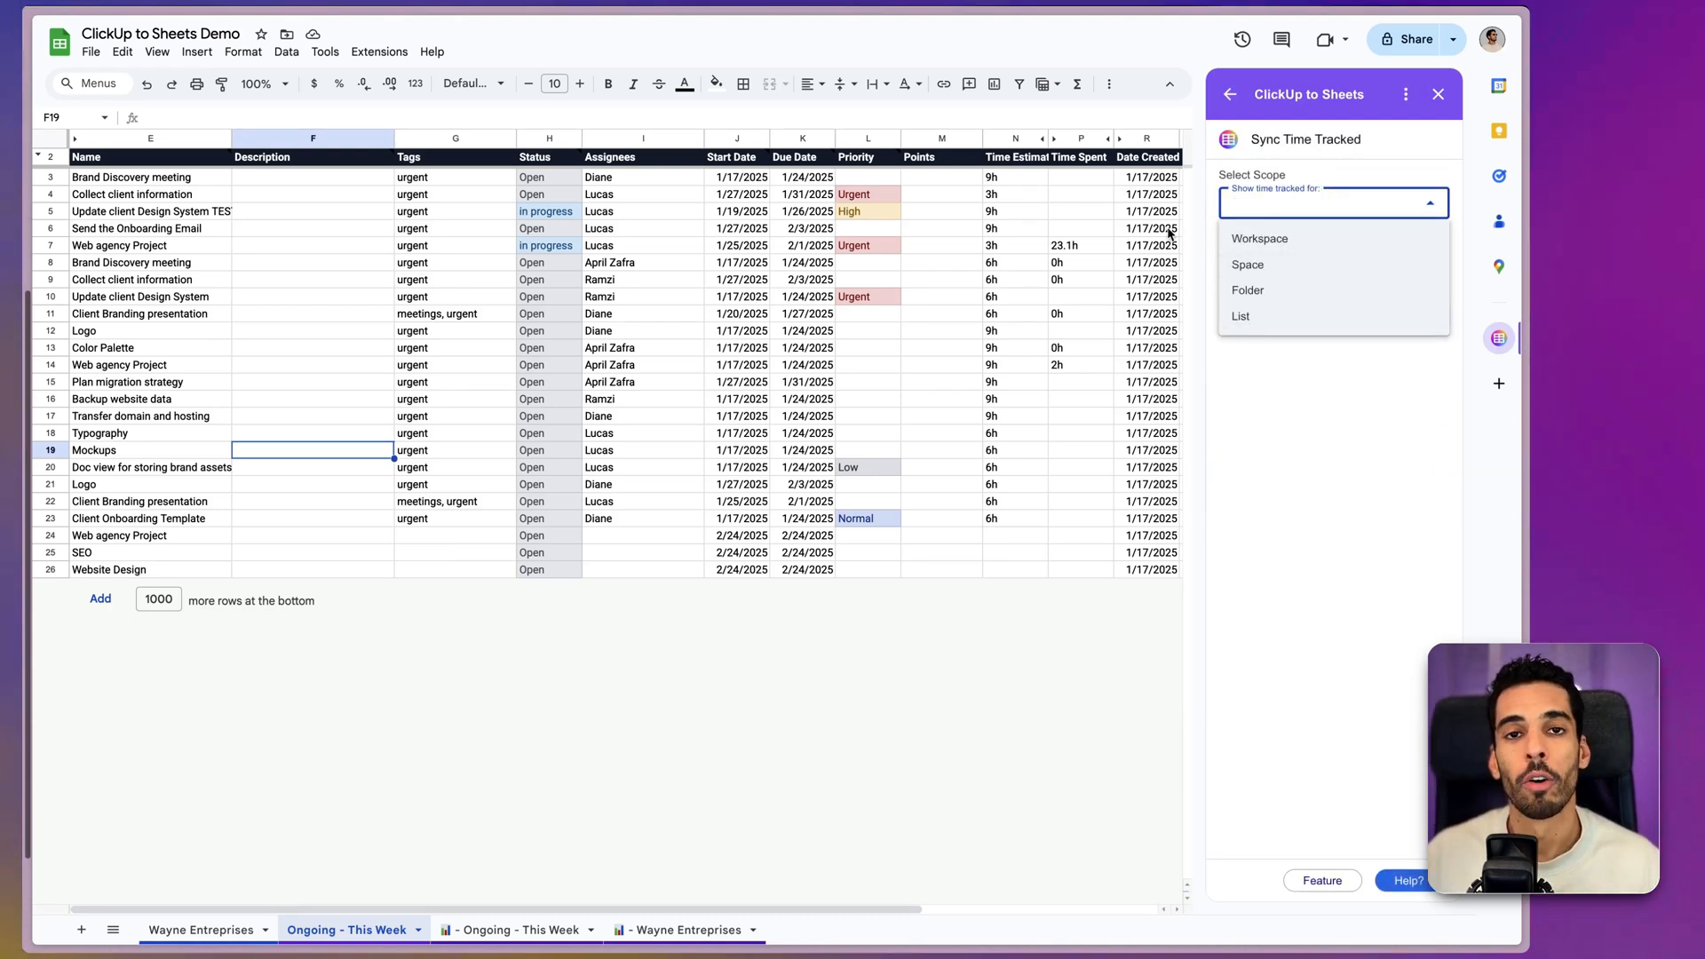
click(1298, 242)
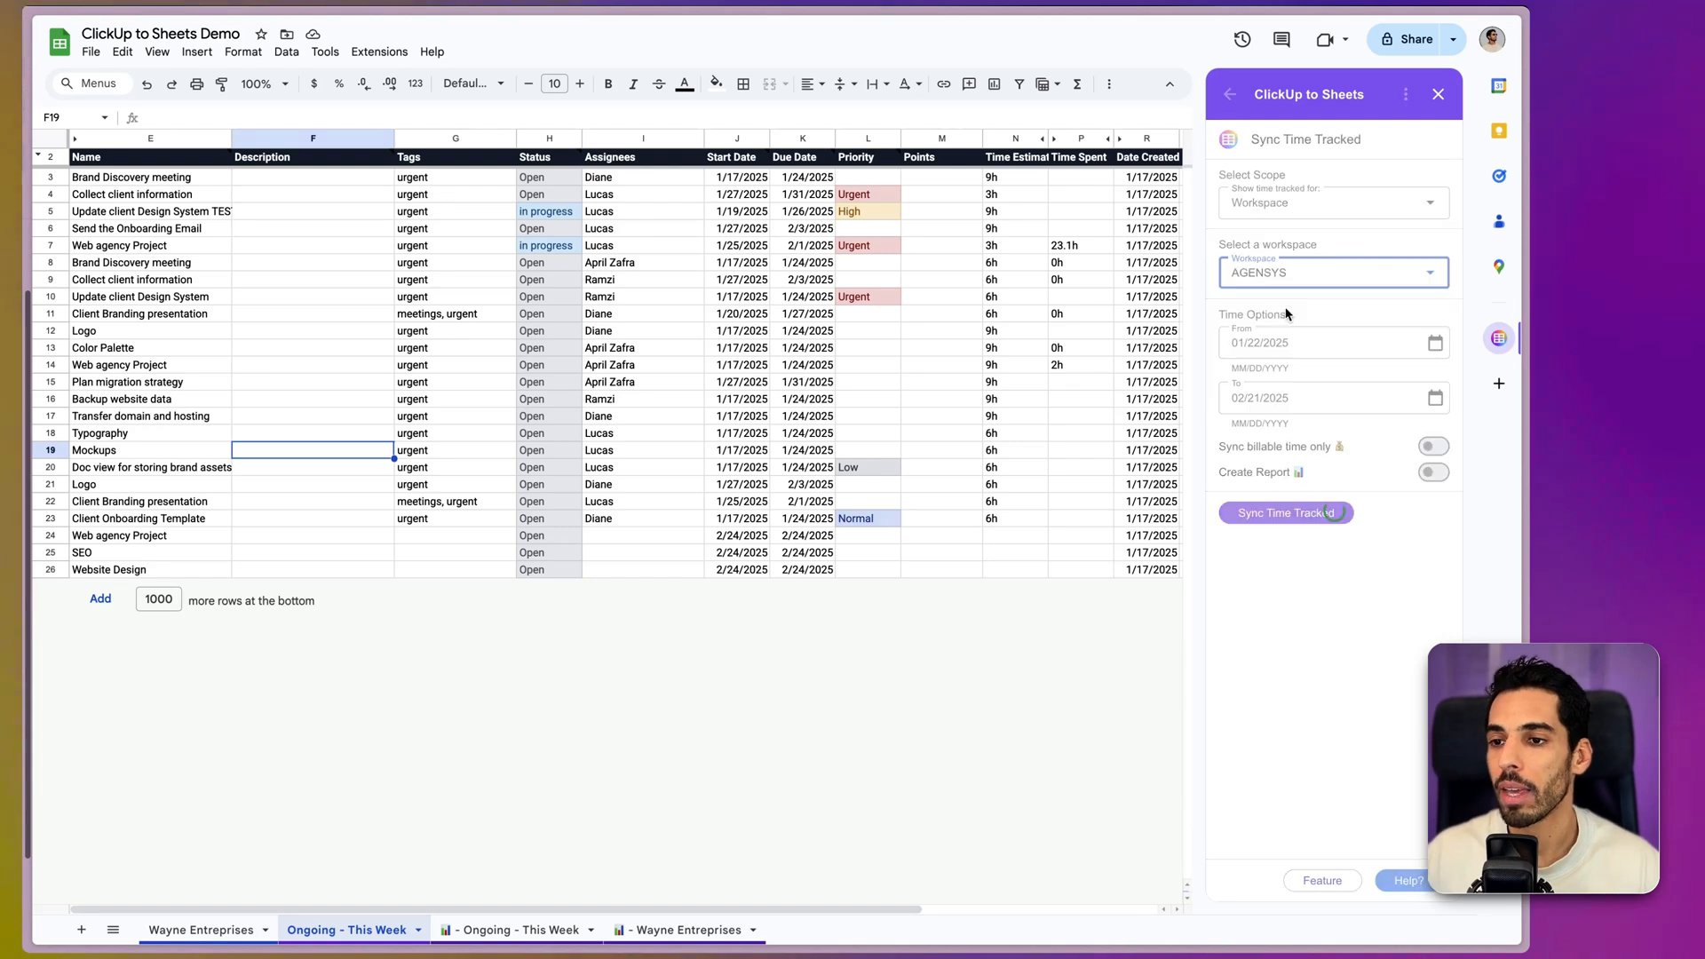
- Set the time tracking export period from 01/01/2025 to 02/01/2025
click(1435, 343)
click(1326, 471)
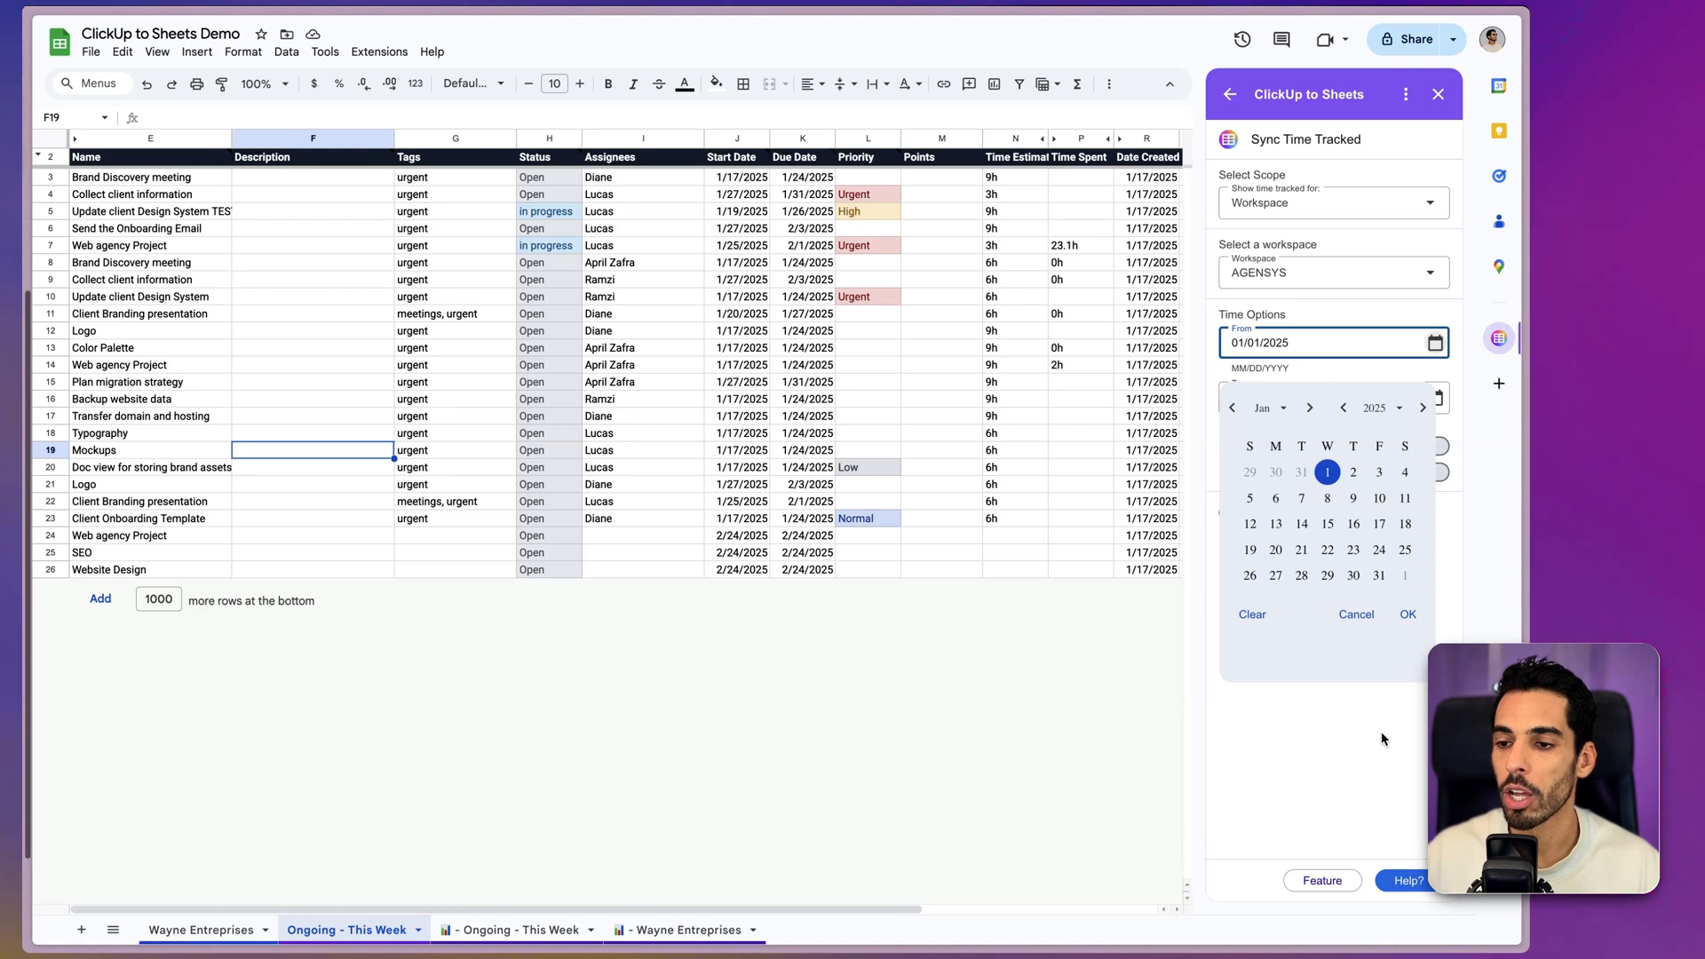
click(1408, 615)
click(1435, 398)
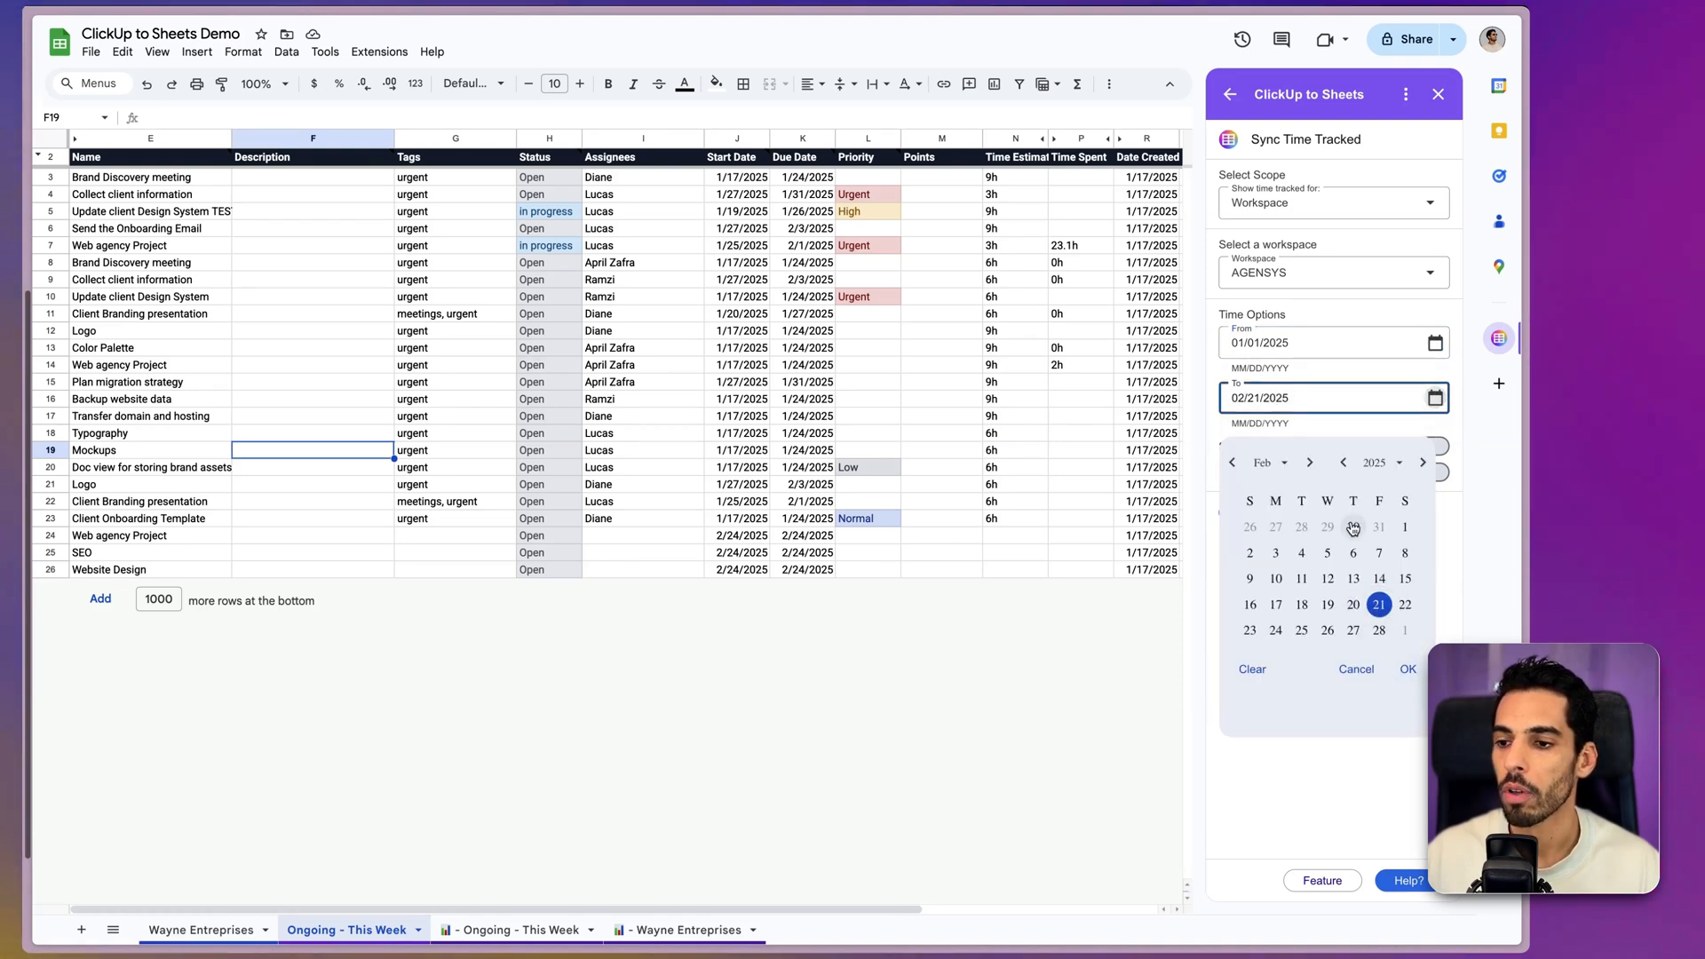
click(1402, 529)
click(1406, 668)
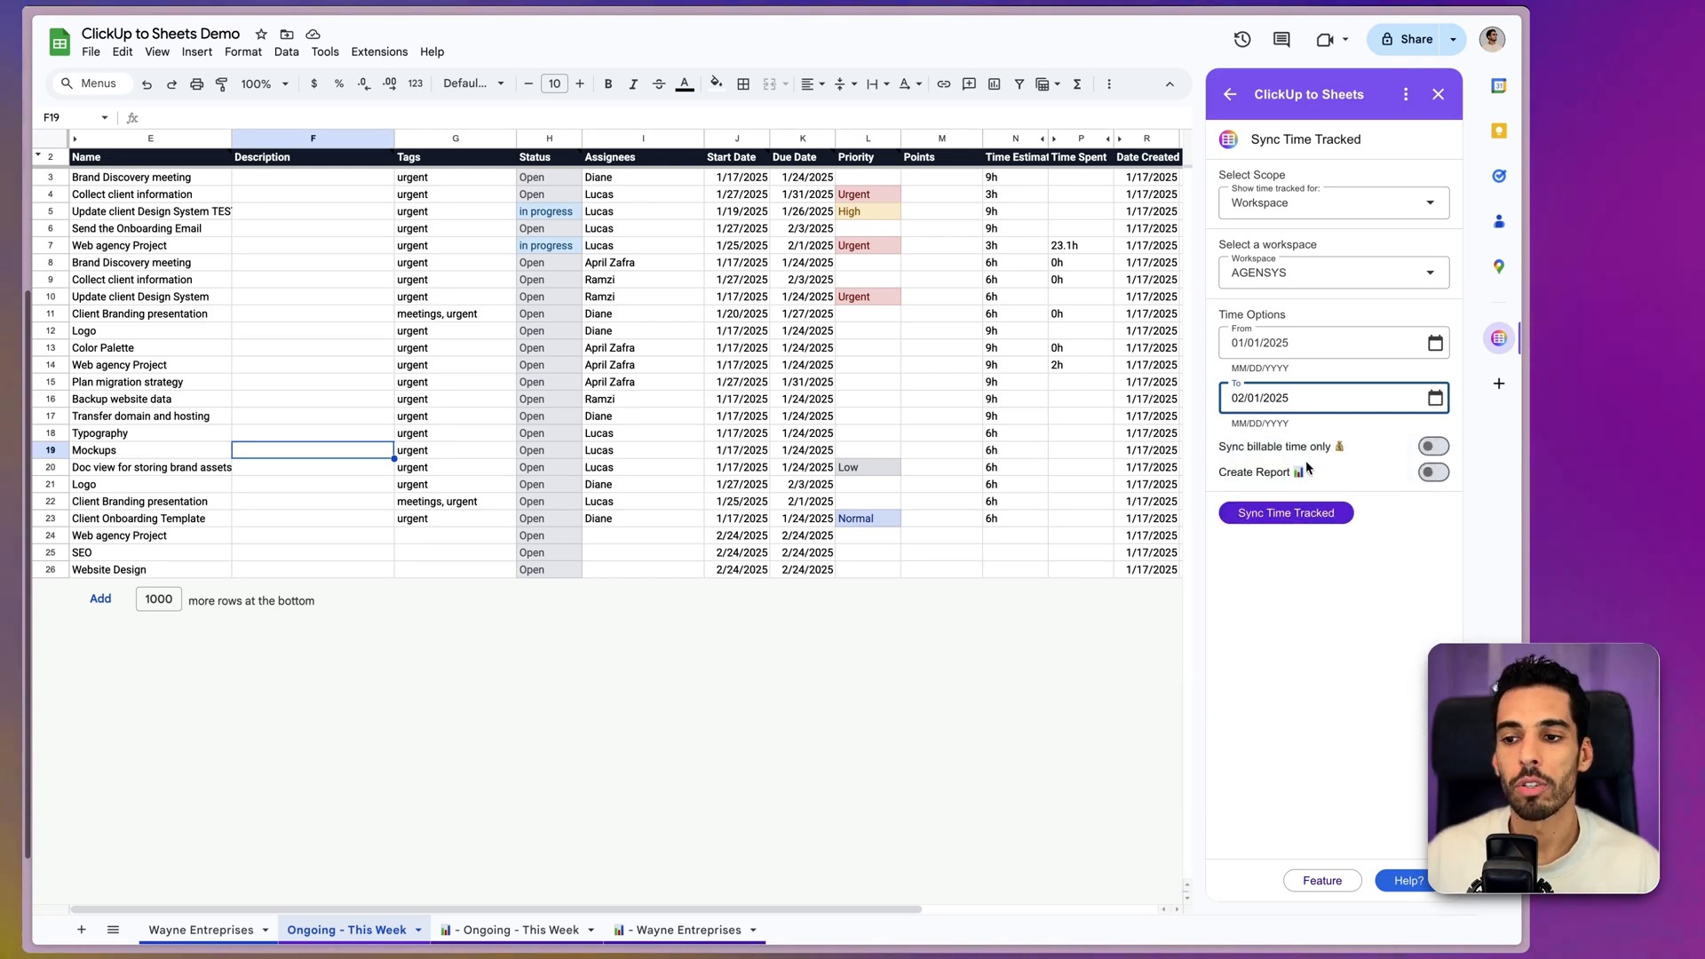
- Enable report creation and sync the AGENSYS workspace's tracked time to the spreadsheet
click(1431, 473)
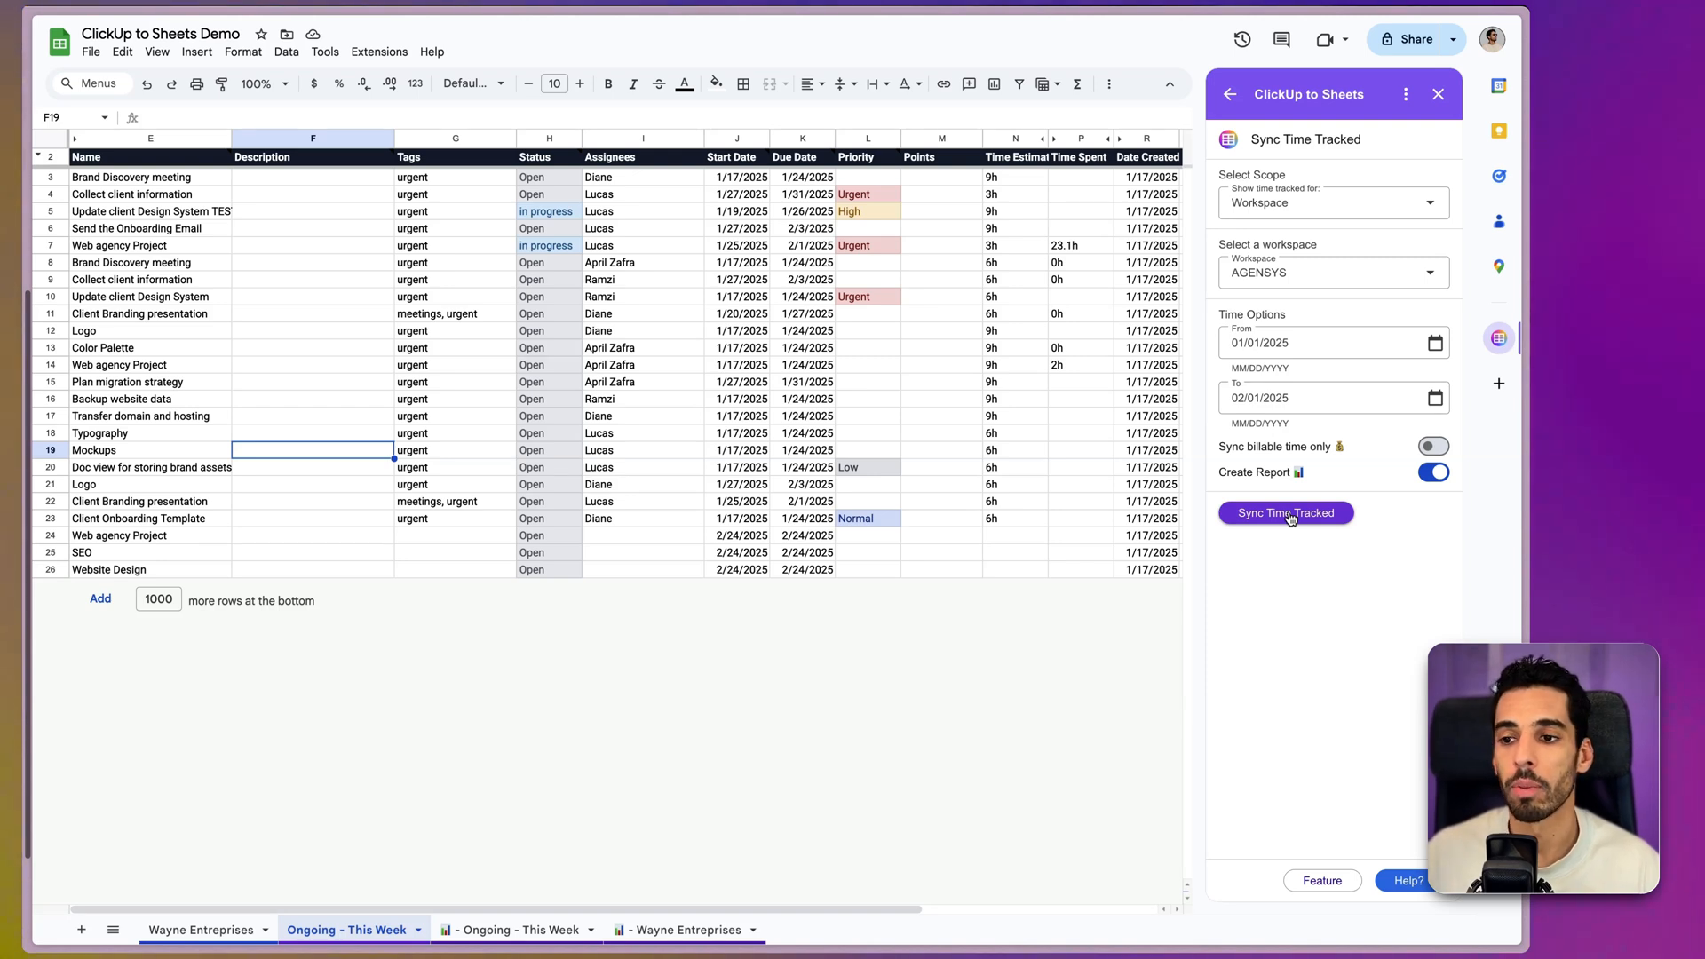
click(1290, 515)
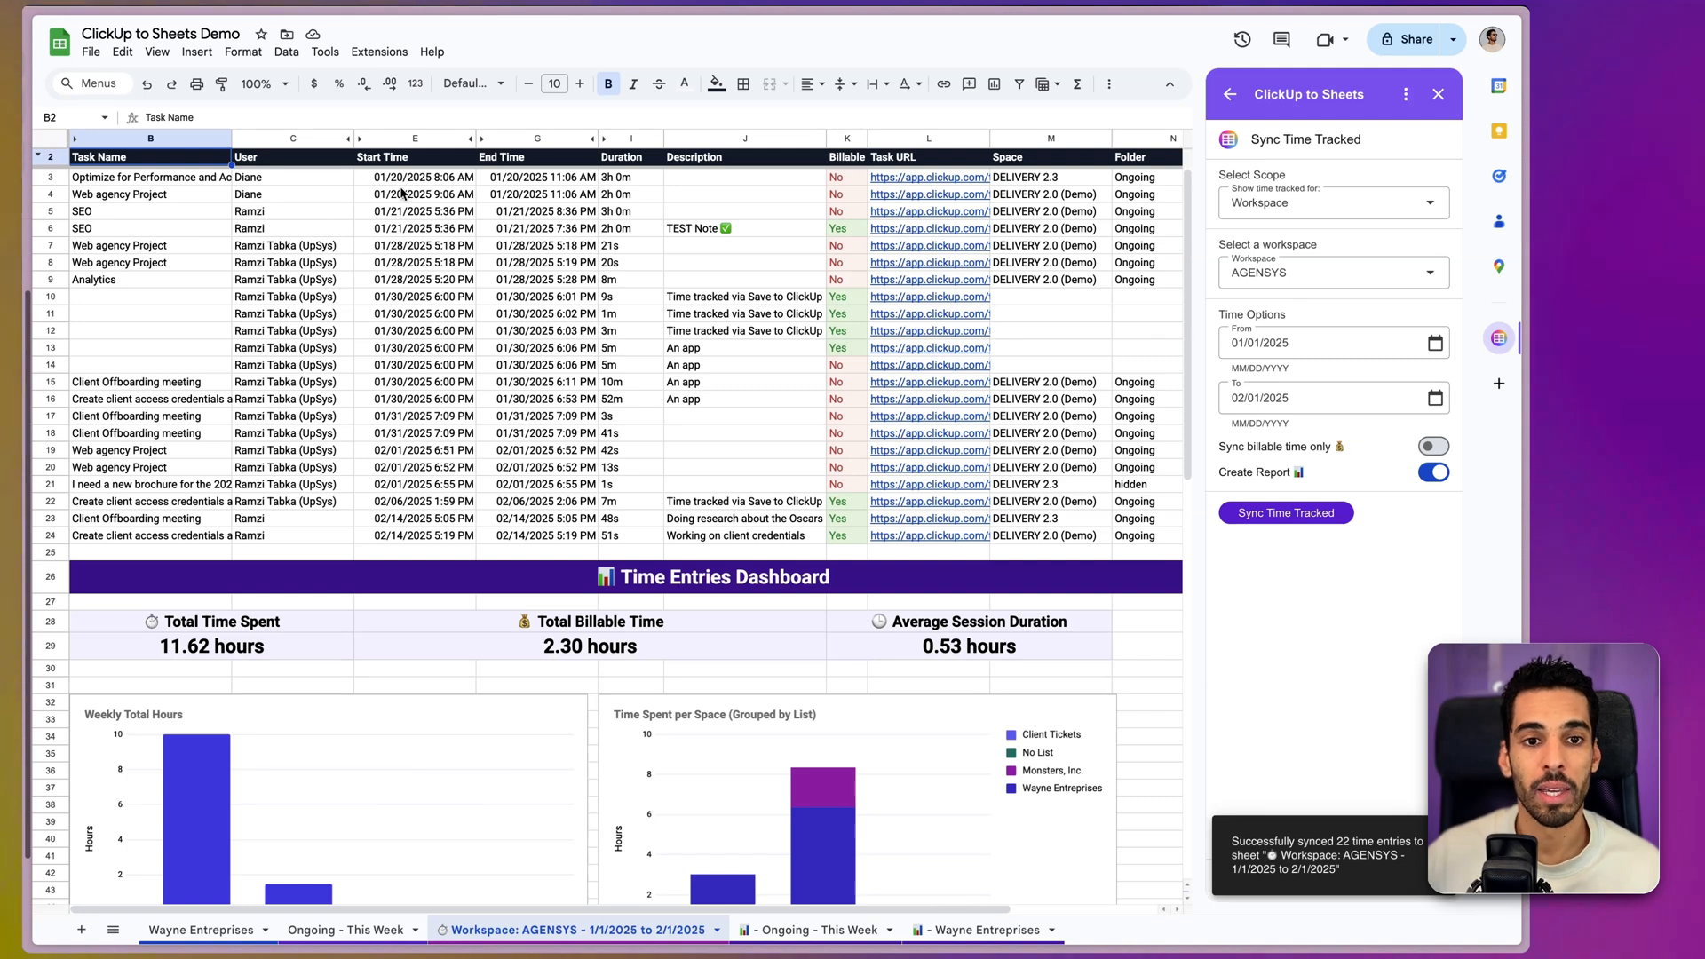
- Examine the synced time entries, checking the task, start and end time, duration, billable, space, folder and list columns
click(276, 195)
click(392, 199)
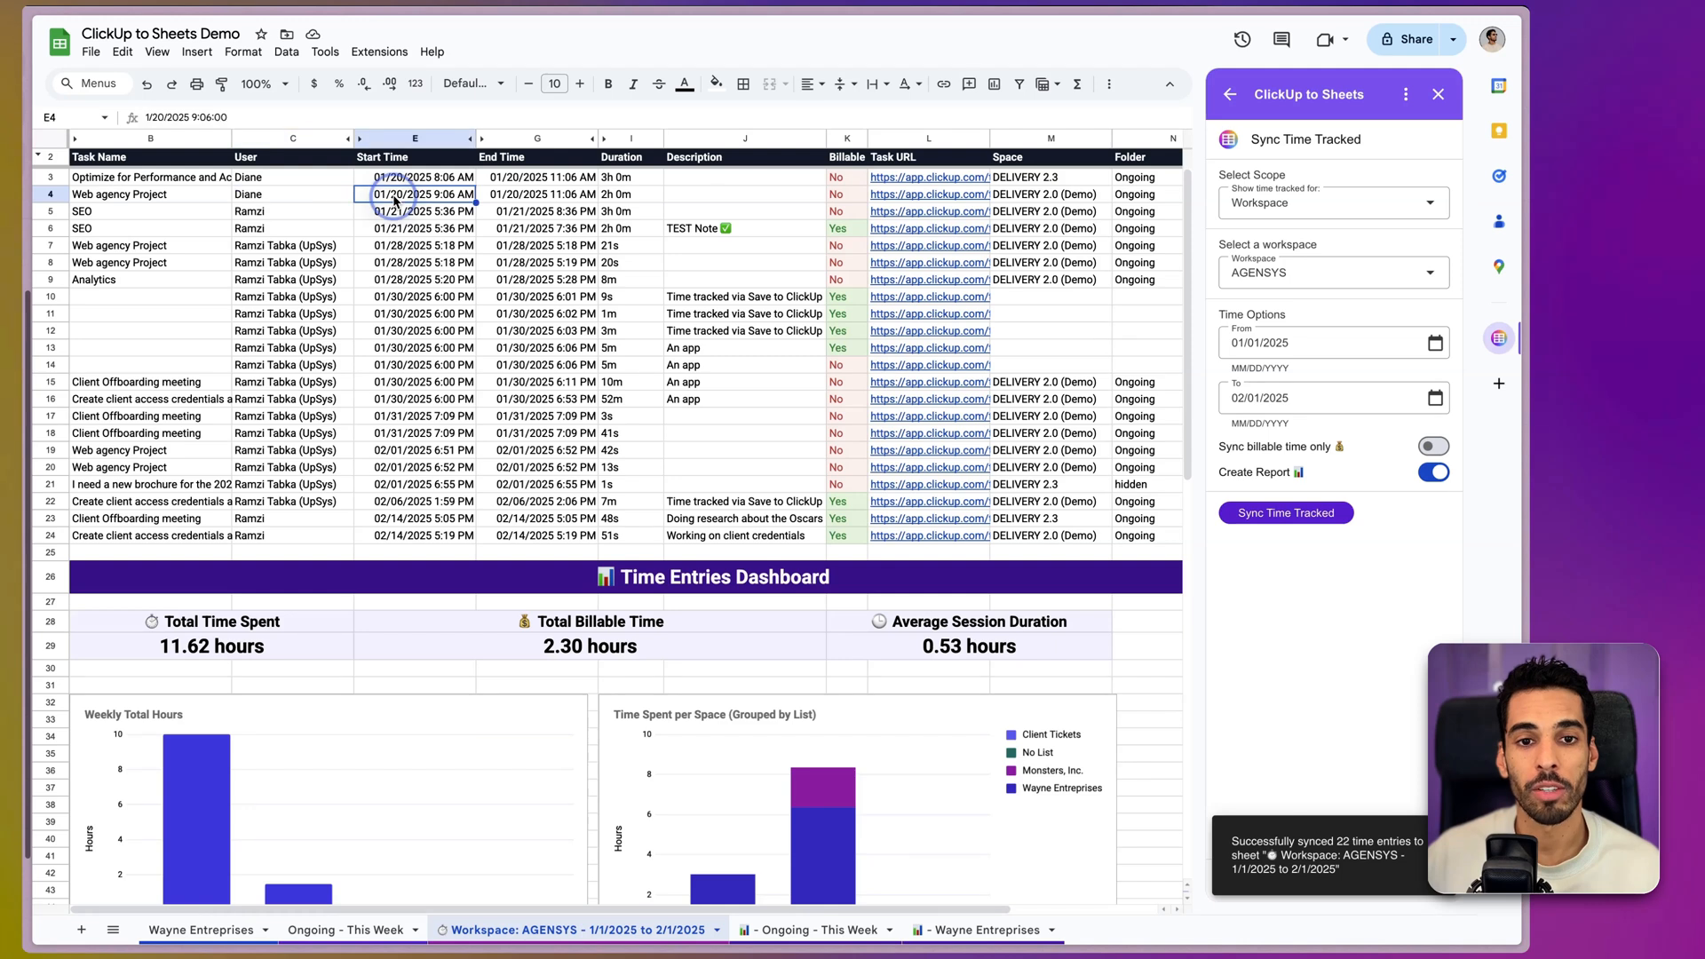
click(495, 224)
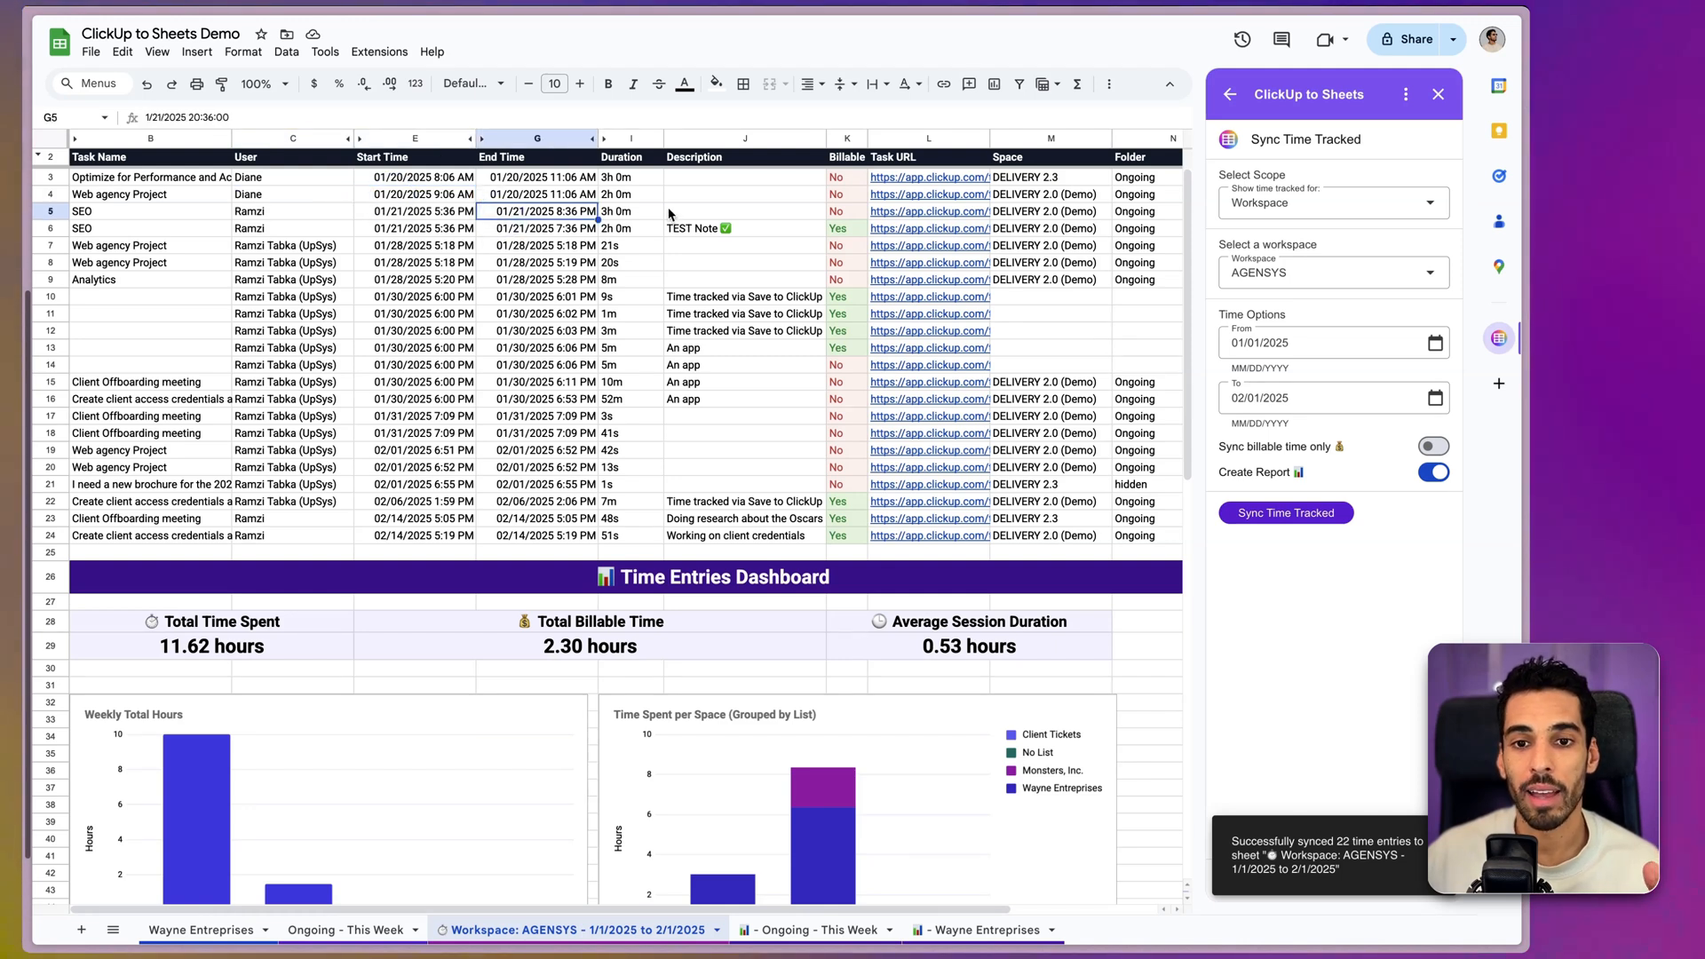
click(625, 198)
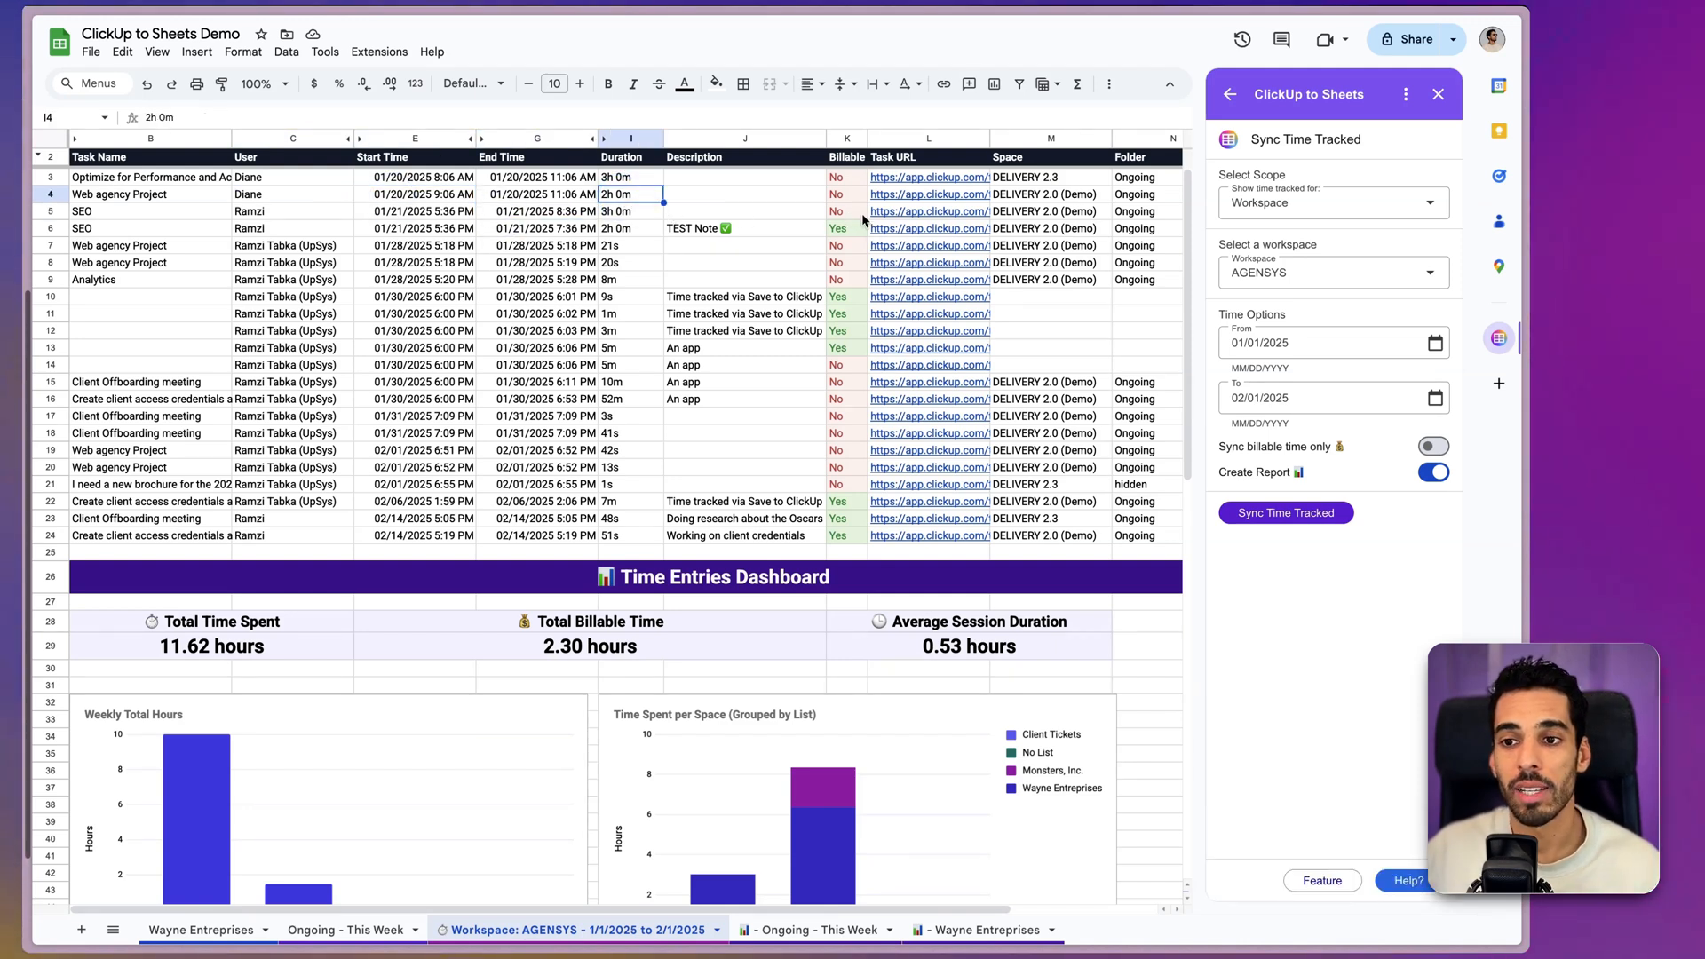
drag(980, 912, 1071, 913)
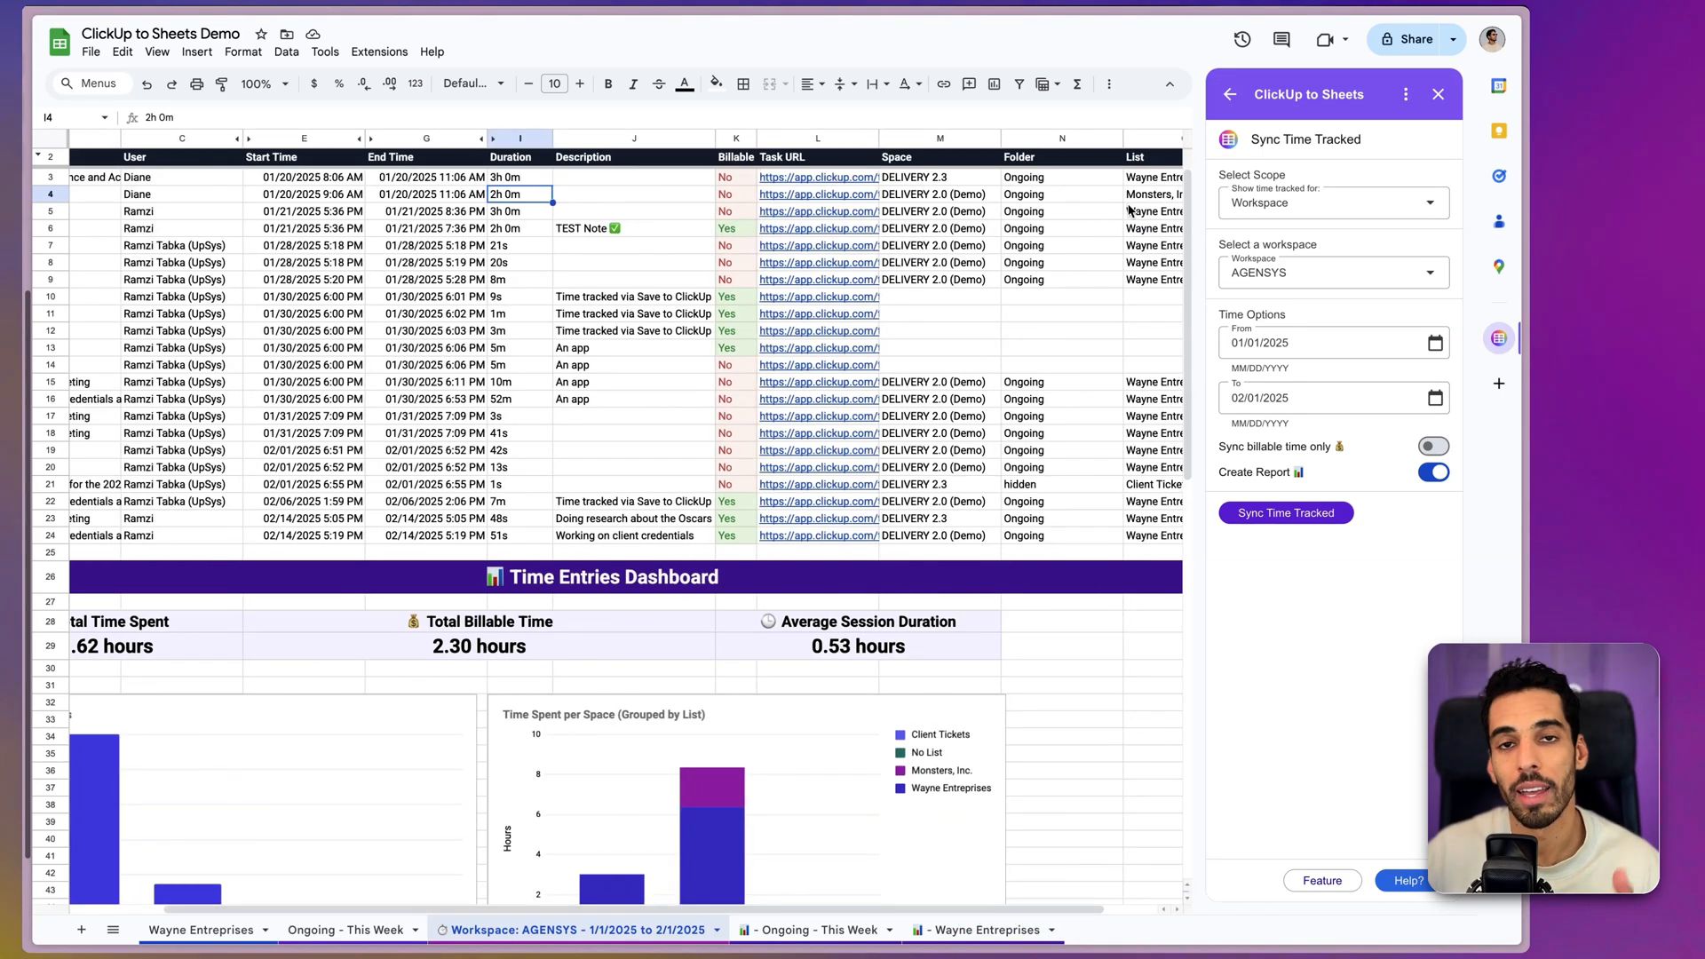
- Examine the Time Entries Dashboard's totals and its charts of hours per week, space, list, task, user and hour of day
scroll(822, 577, down, 10)
scroll(816, 812, up, 5)
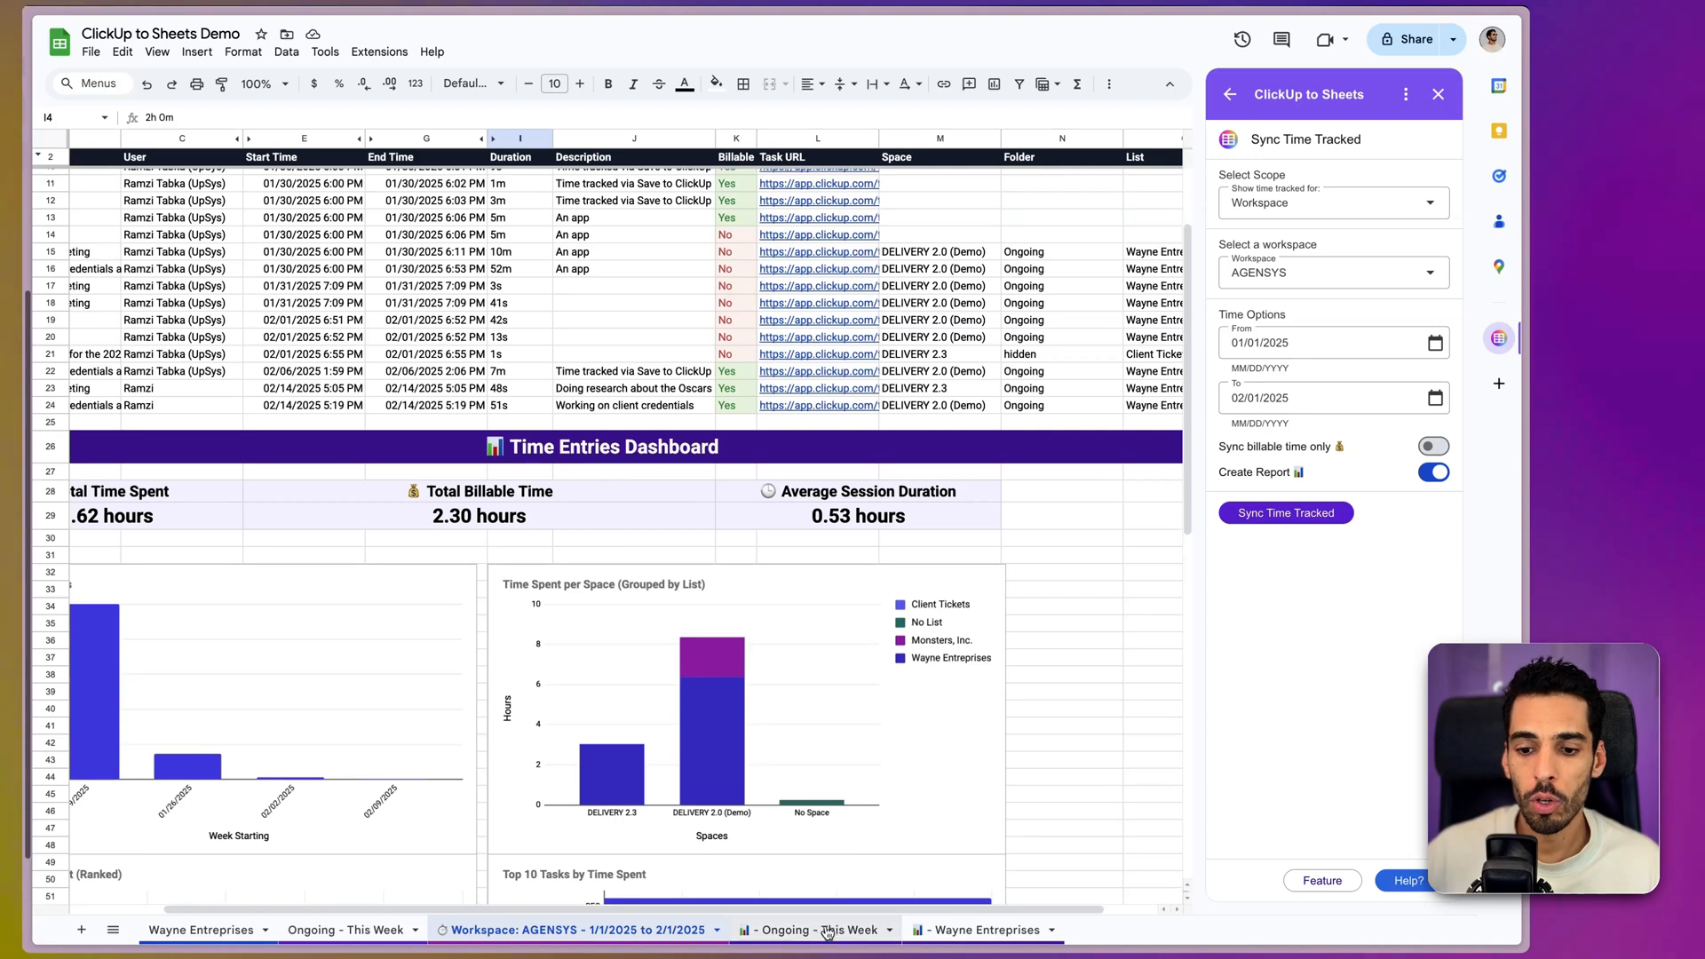
drag(821, 909, 729, 909)
scroll(565, 455, down, 3)
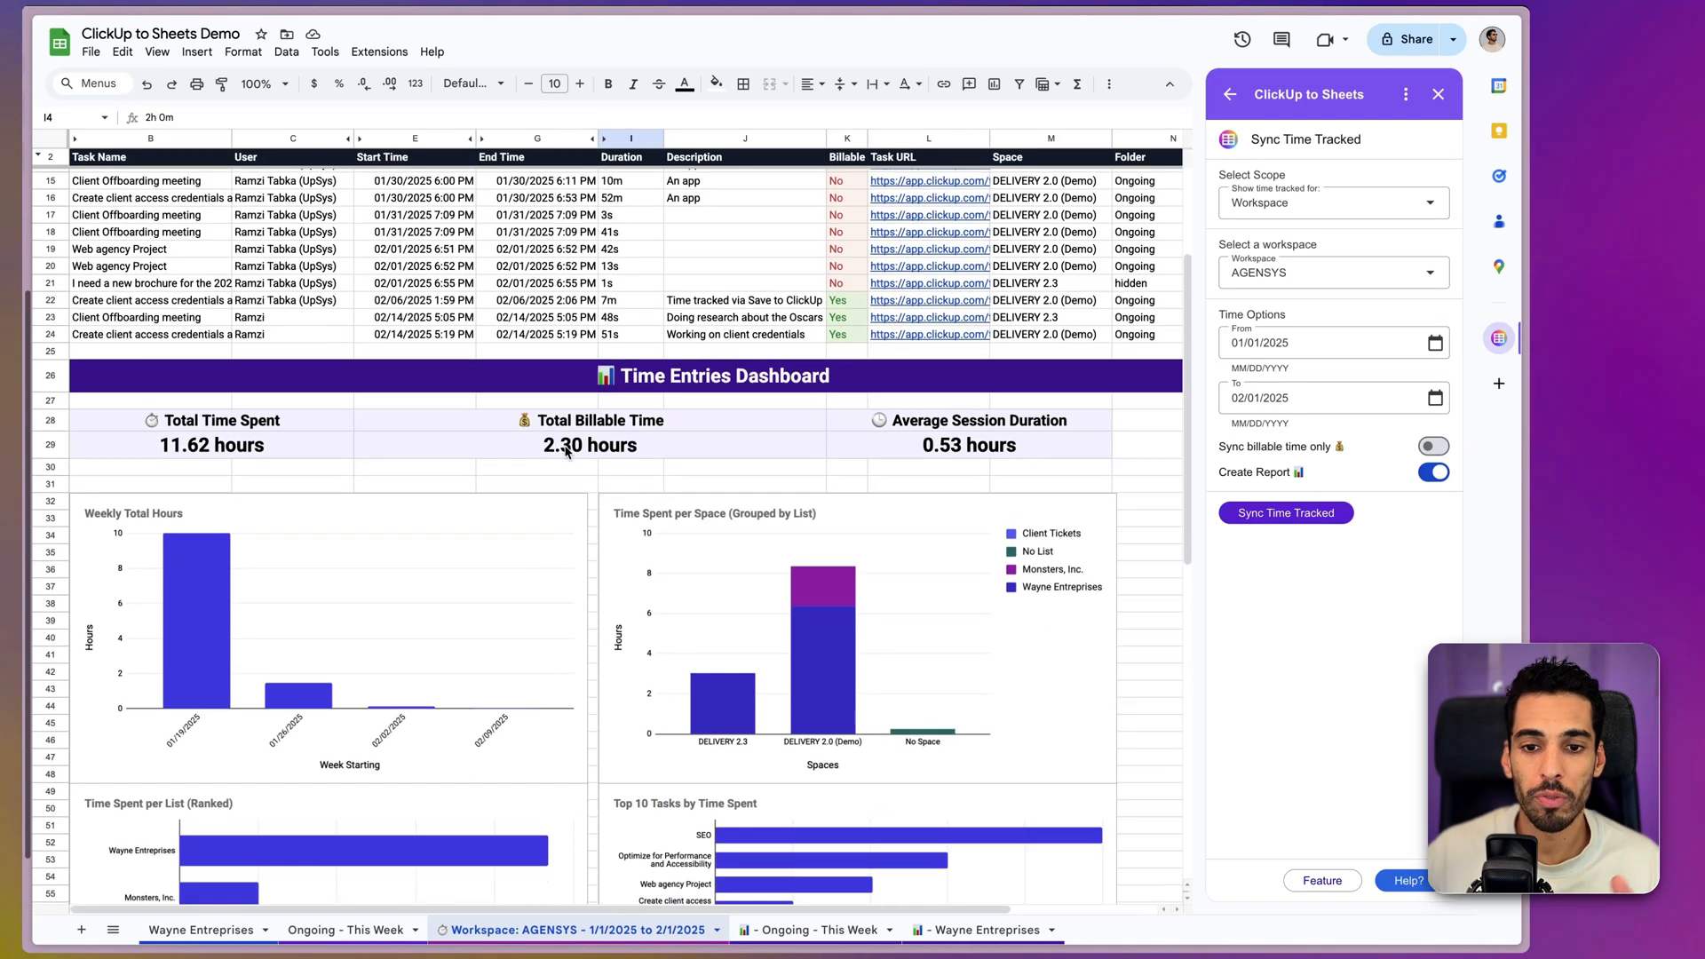
scroll(565, 434, down, 1)
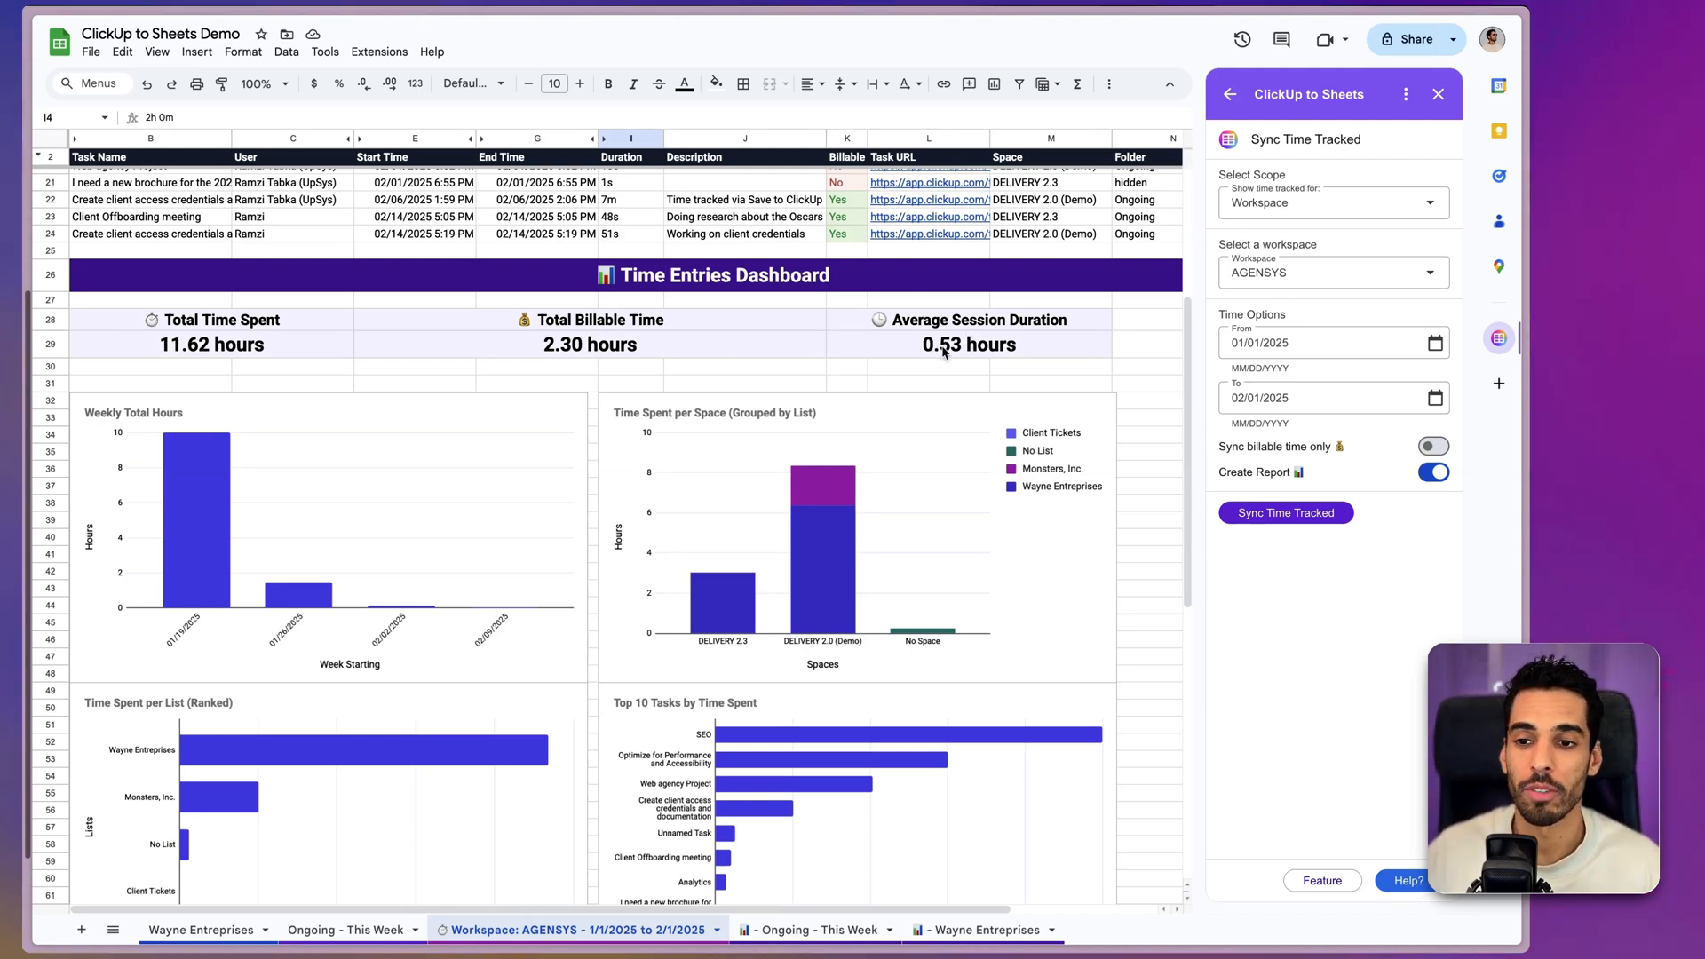
scroll(362, 344, down, 3)
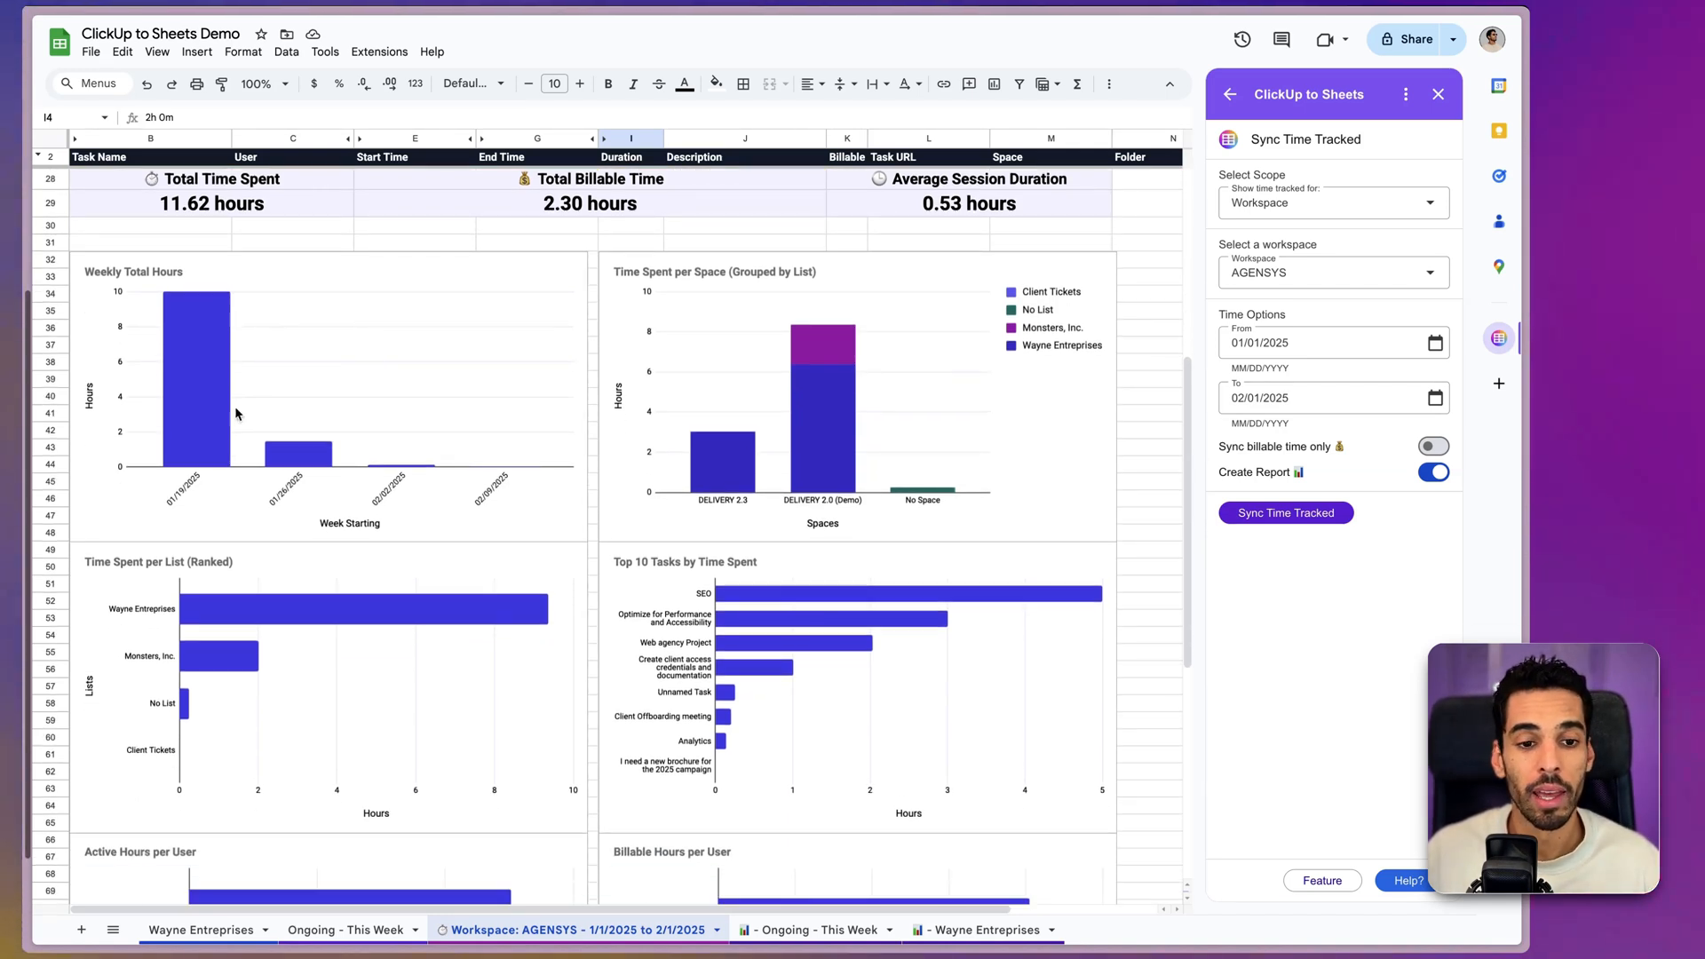
click(199, 429)
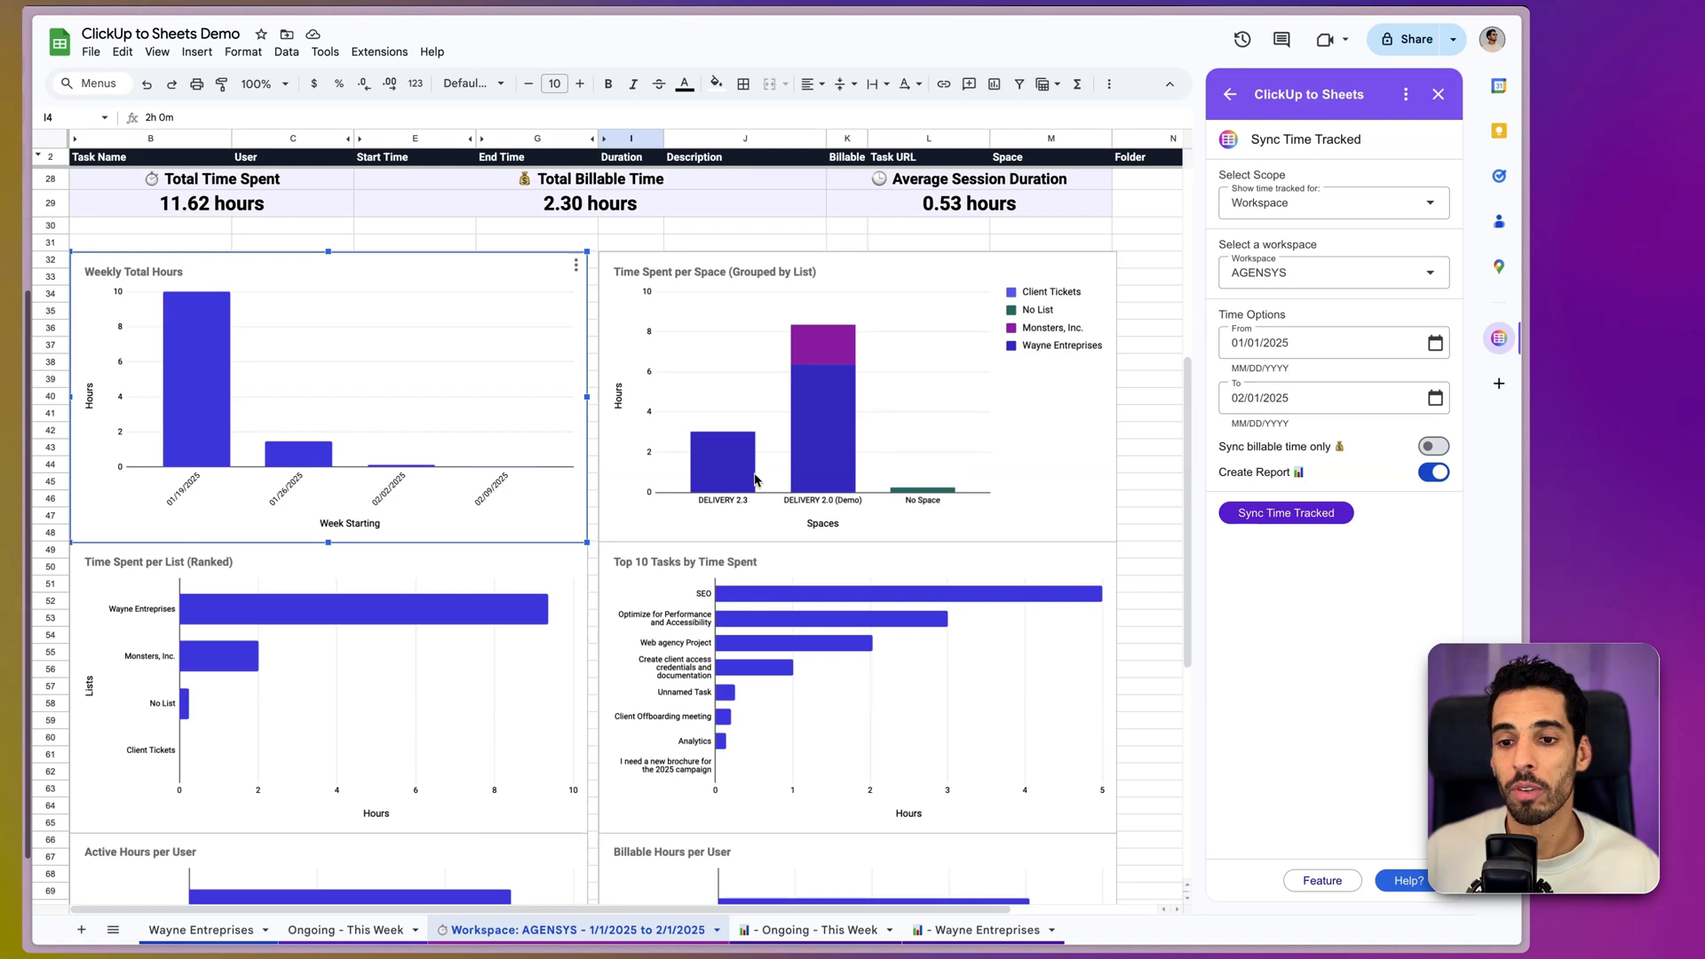
scroll(580, 485, down, 1)
scroll(580, 486, down, 5)
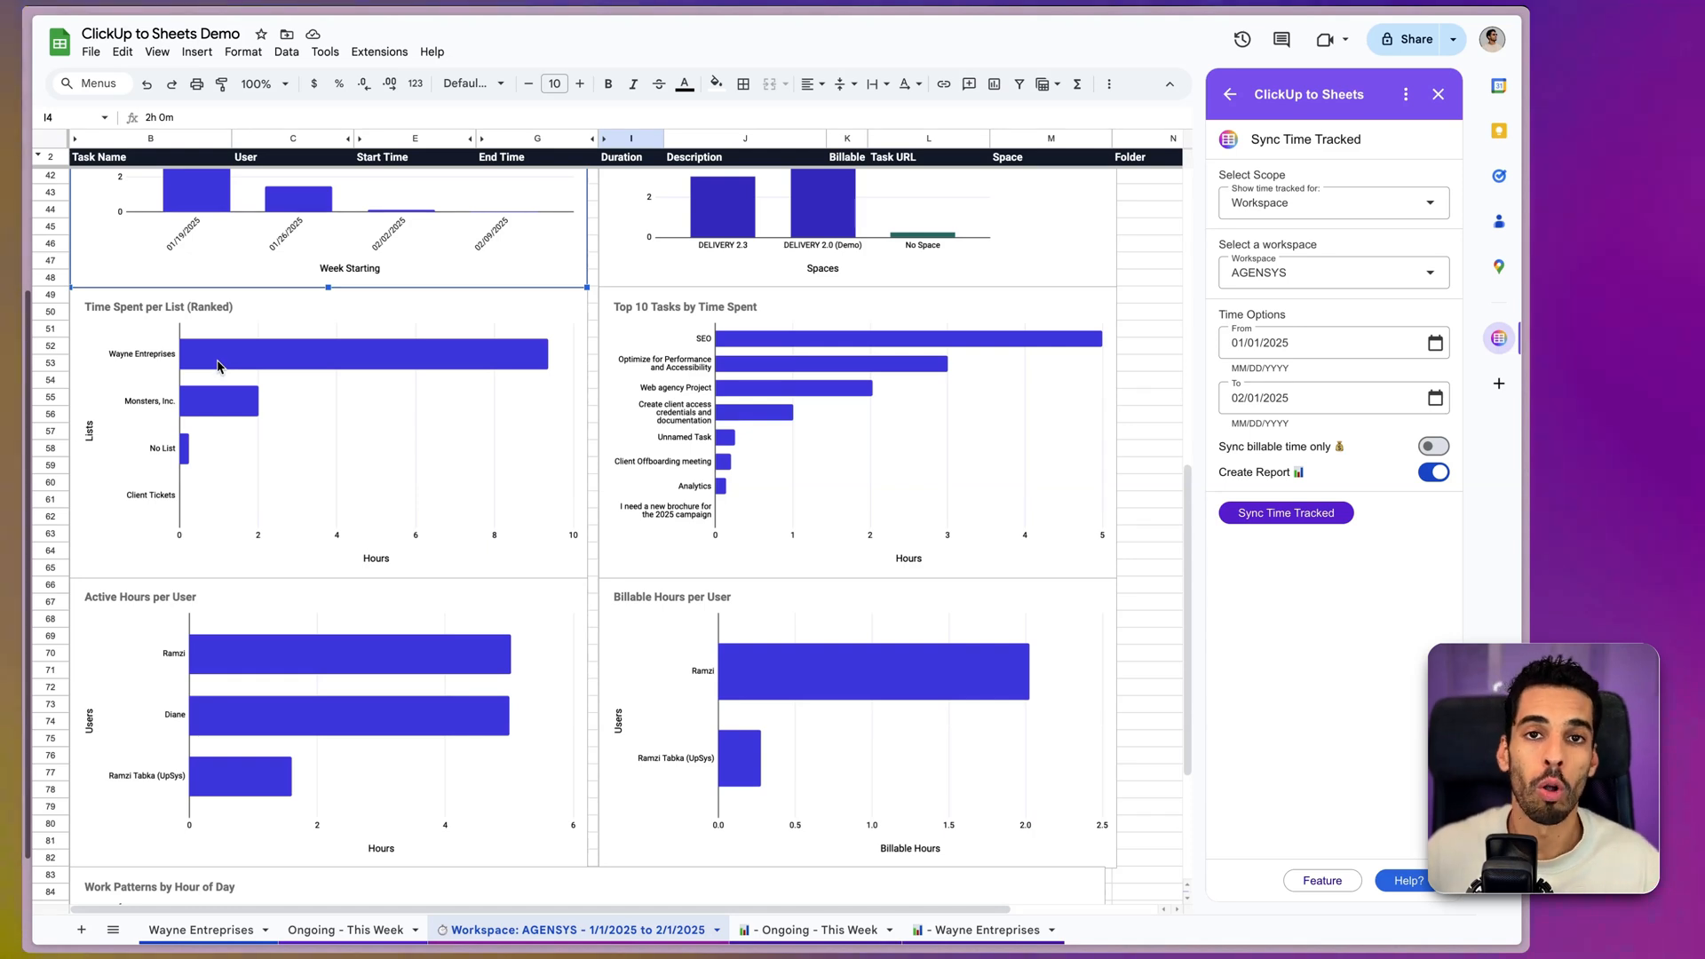
click(278, 368)
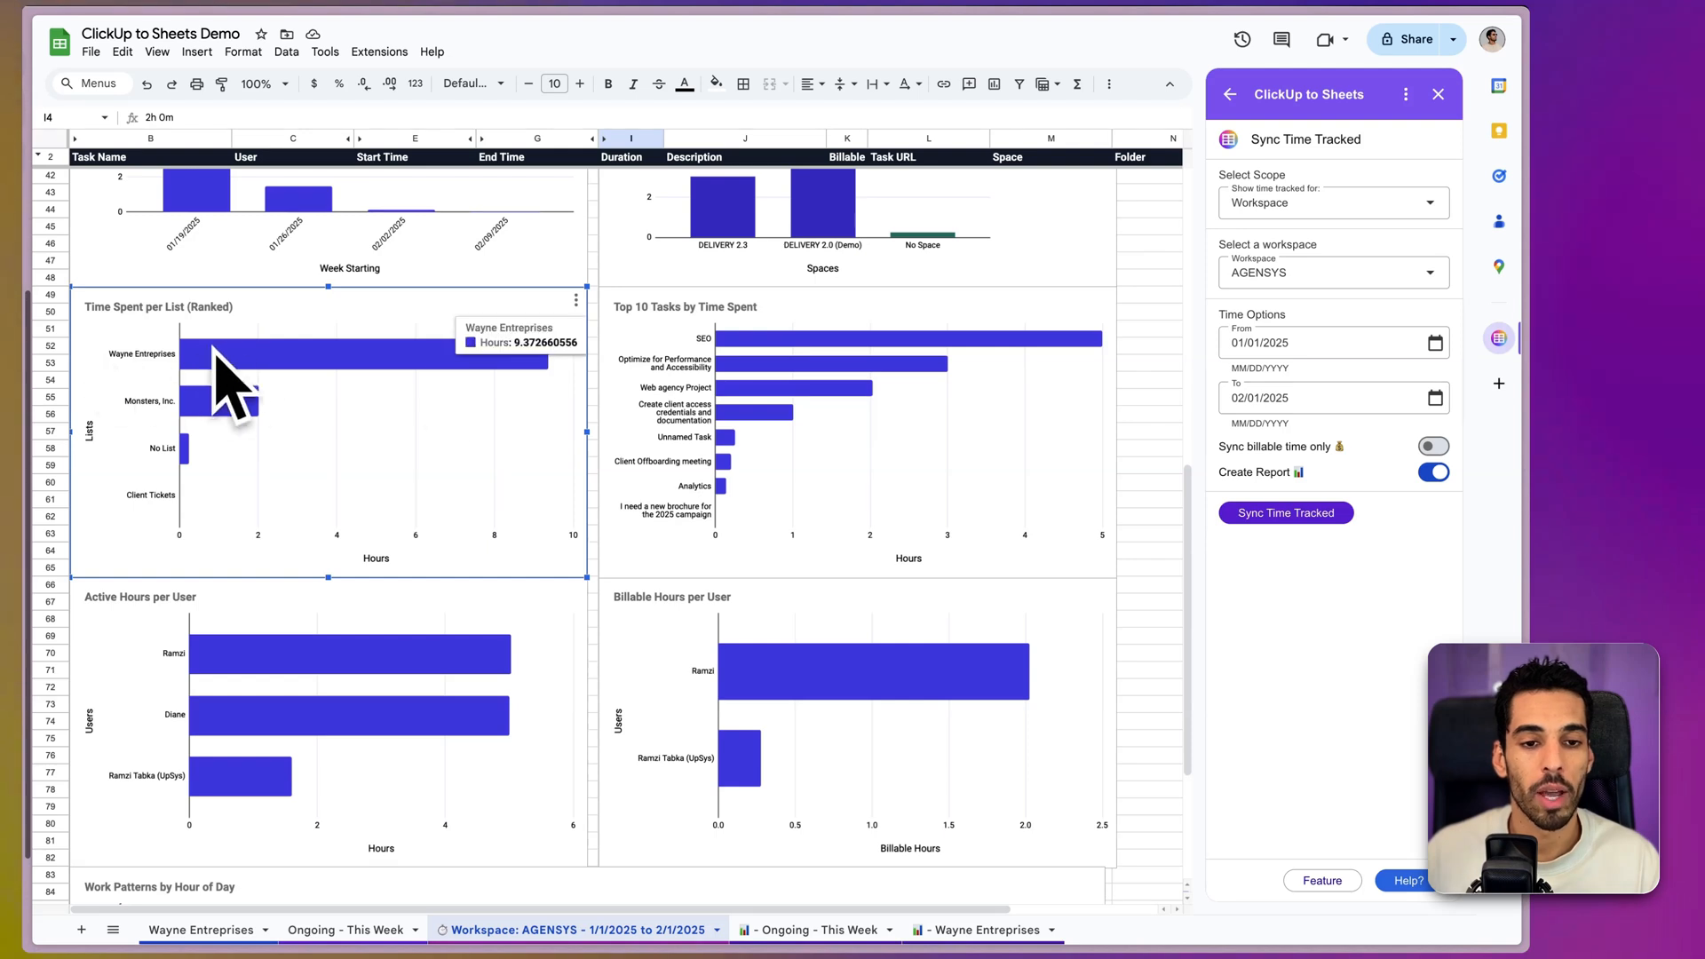
scroll(818, 328, down, 3)
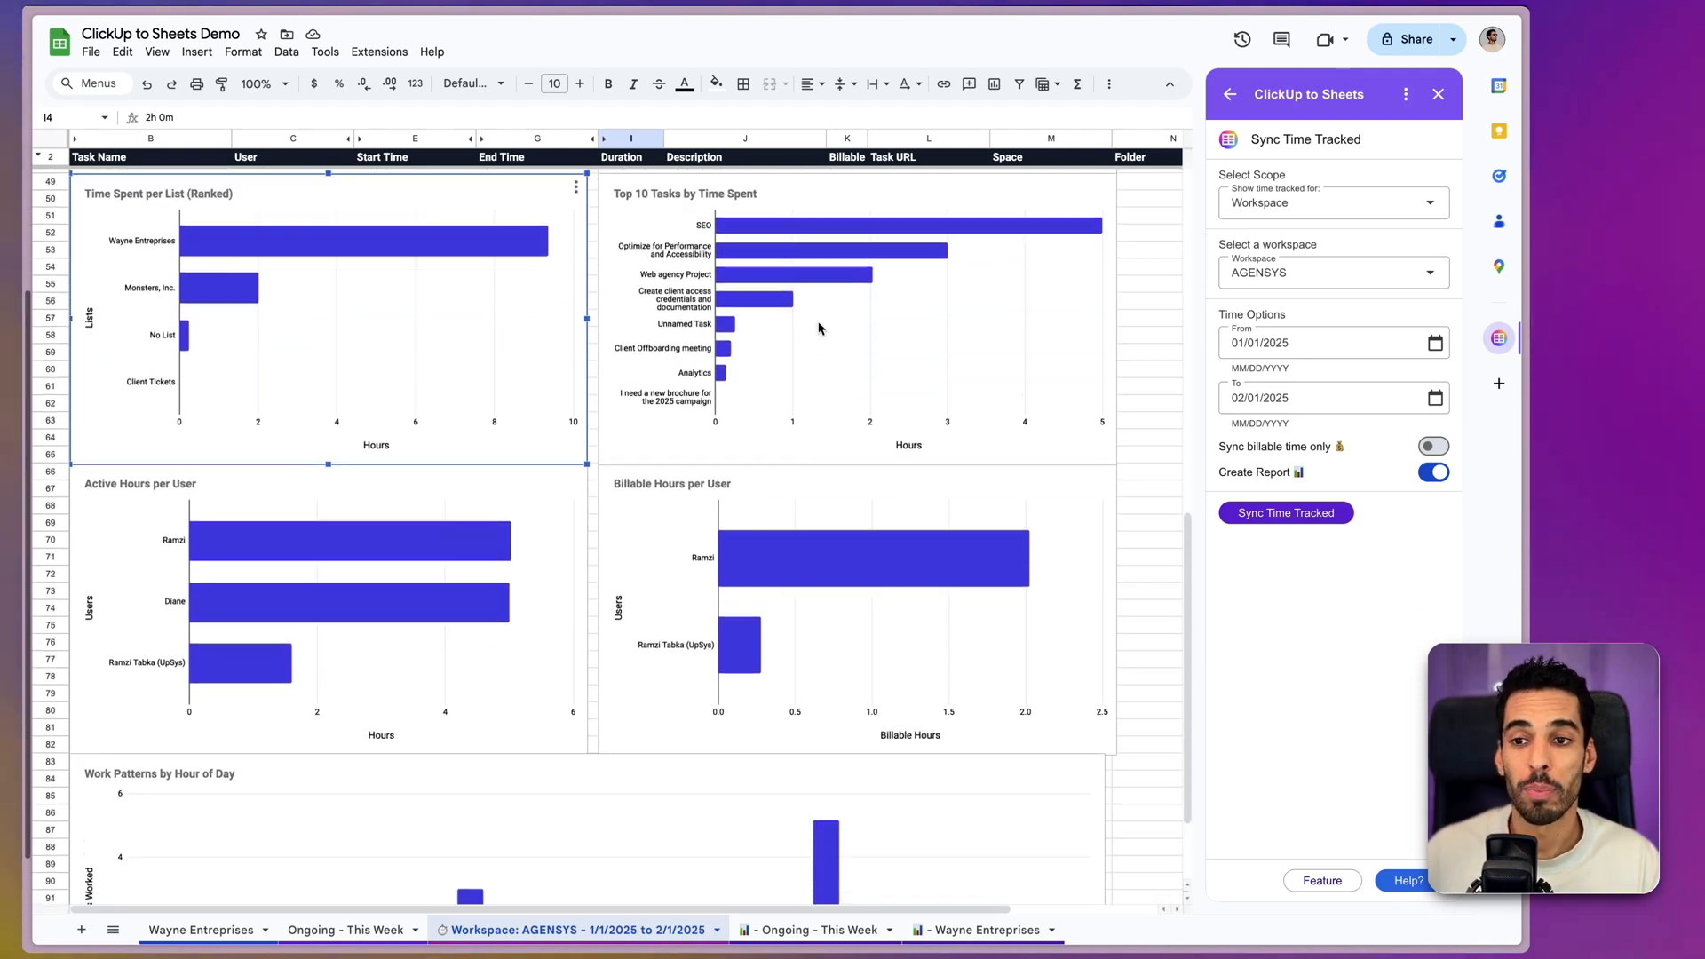
scroll(362, 483, down, 3)
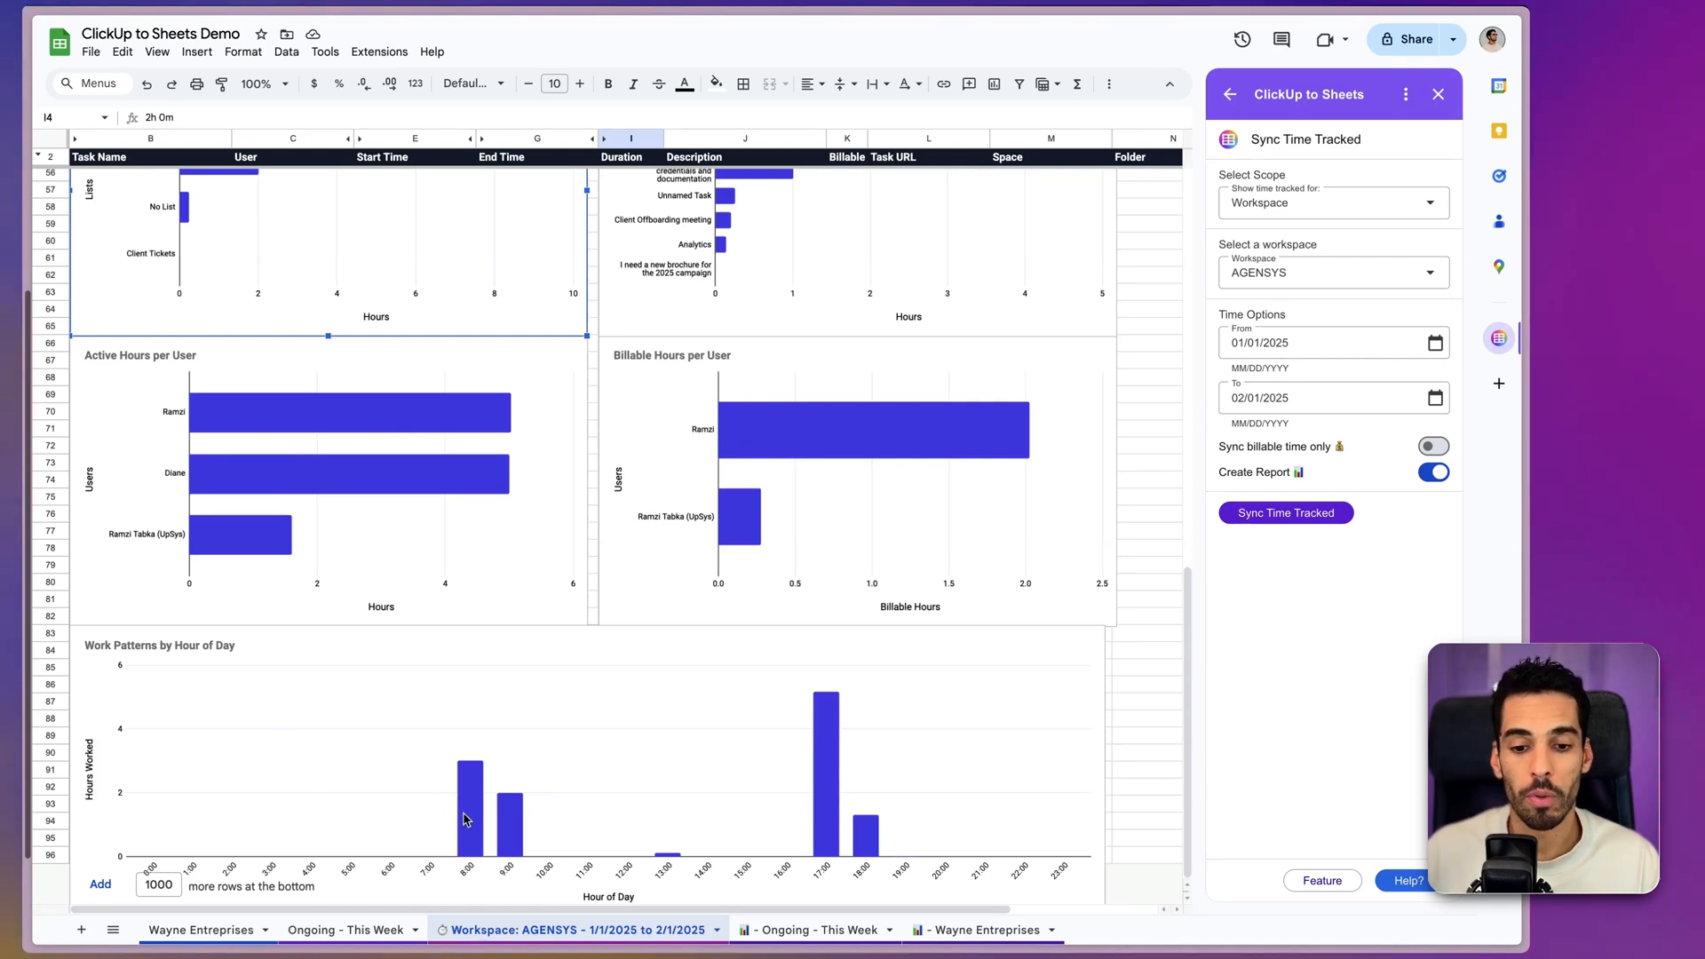
- Review the dashboard's per-user and hour-of-day charts, and return to the time entries and totals above them
scroll(726, 743, up, 6)
scroll(724, 626, down, 6)
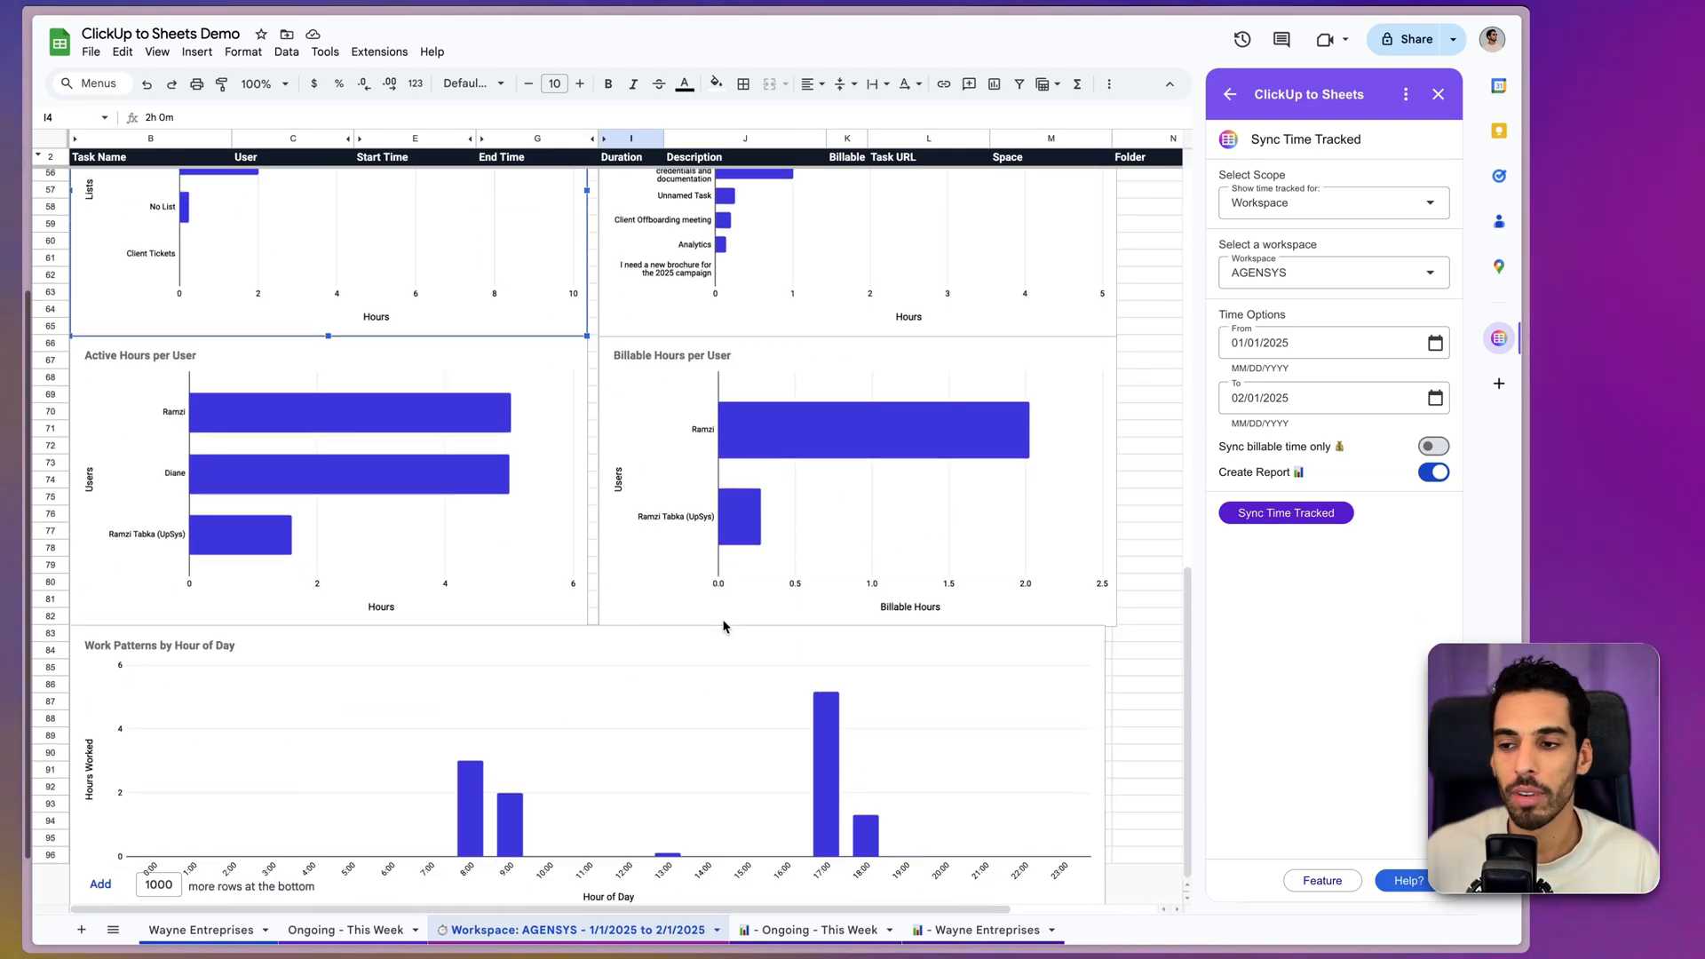
scroll(781, 603, up, 18)
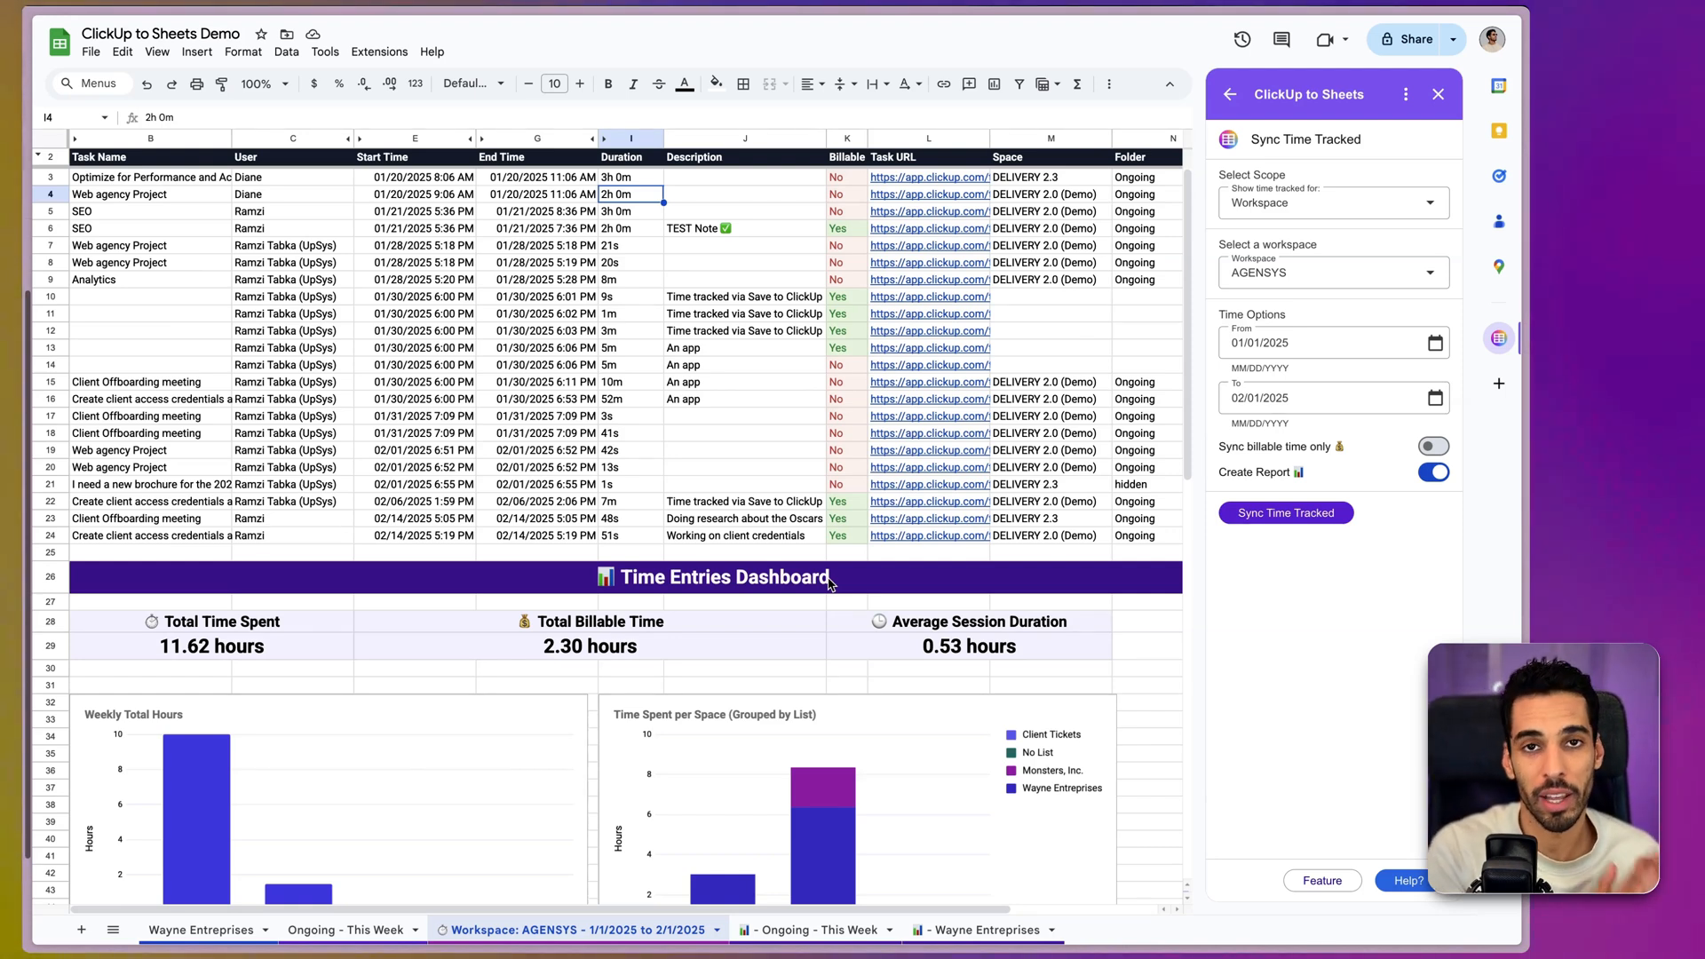
- Sync the AGENSYS workspace's ClickUp users to the spreadsheet with report creation enabled
click(1229, 94)
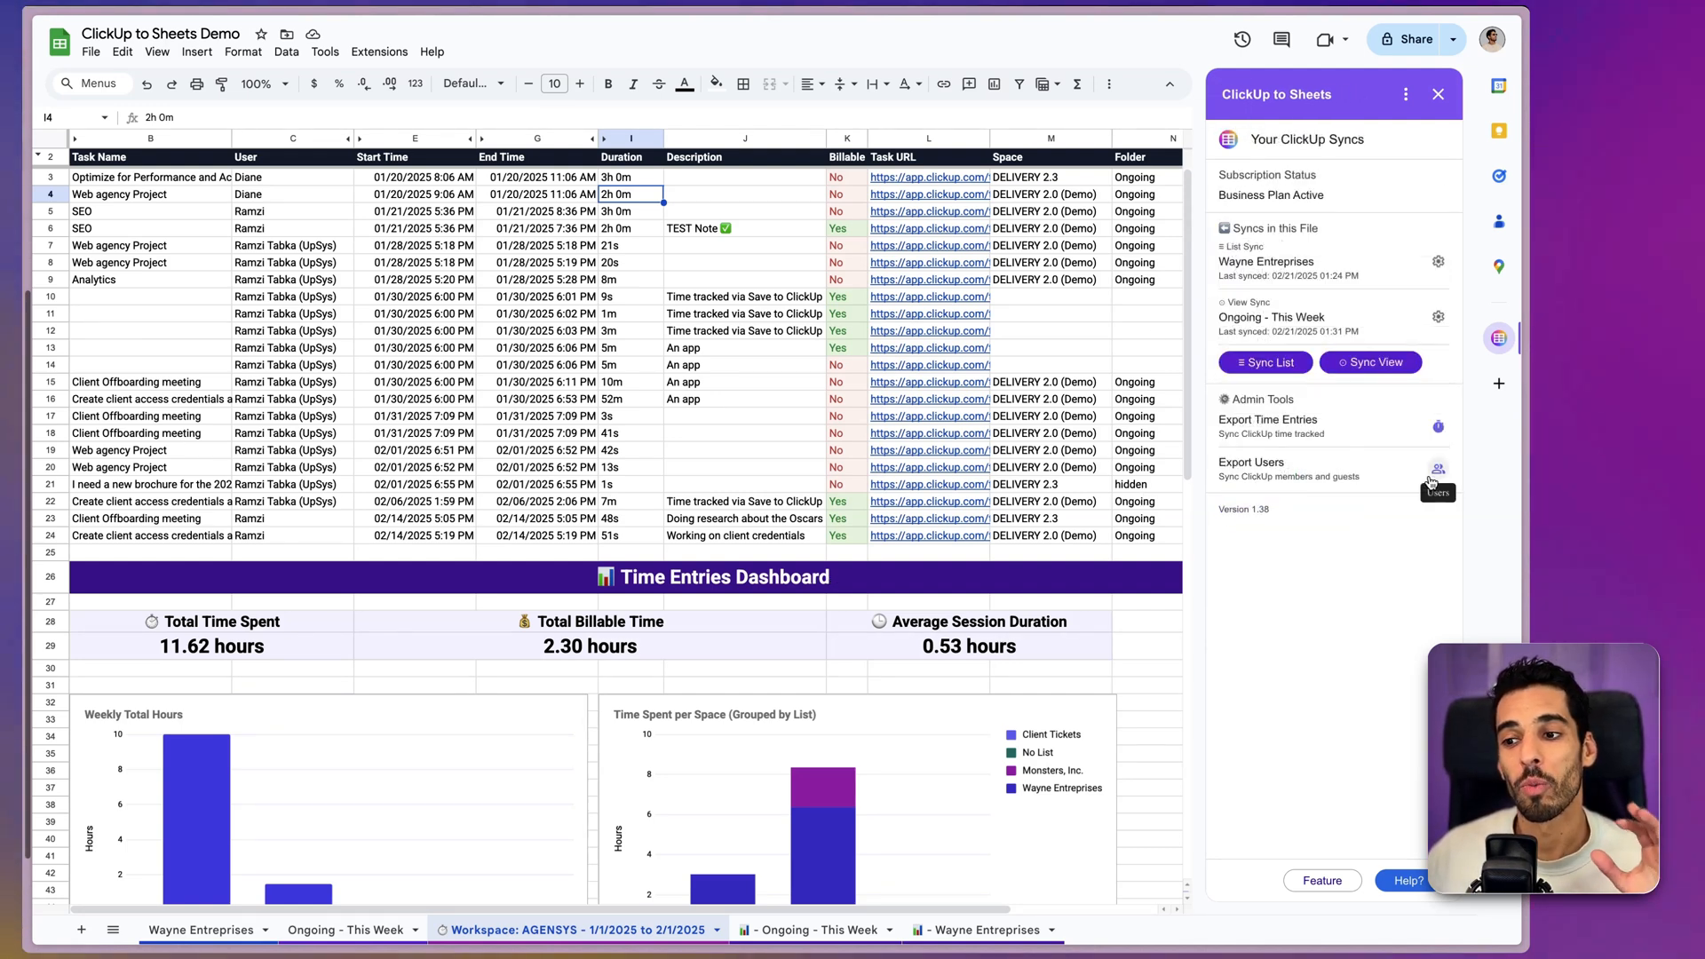
click(1437, 469)
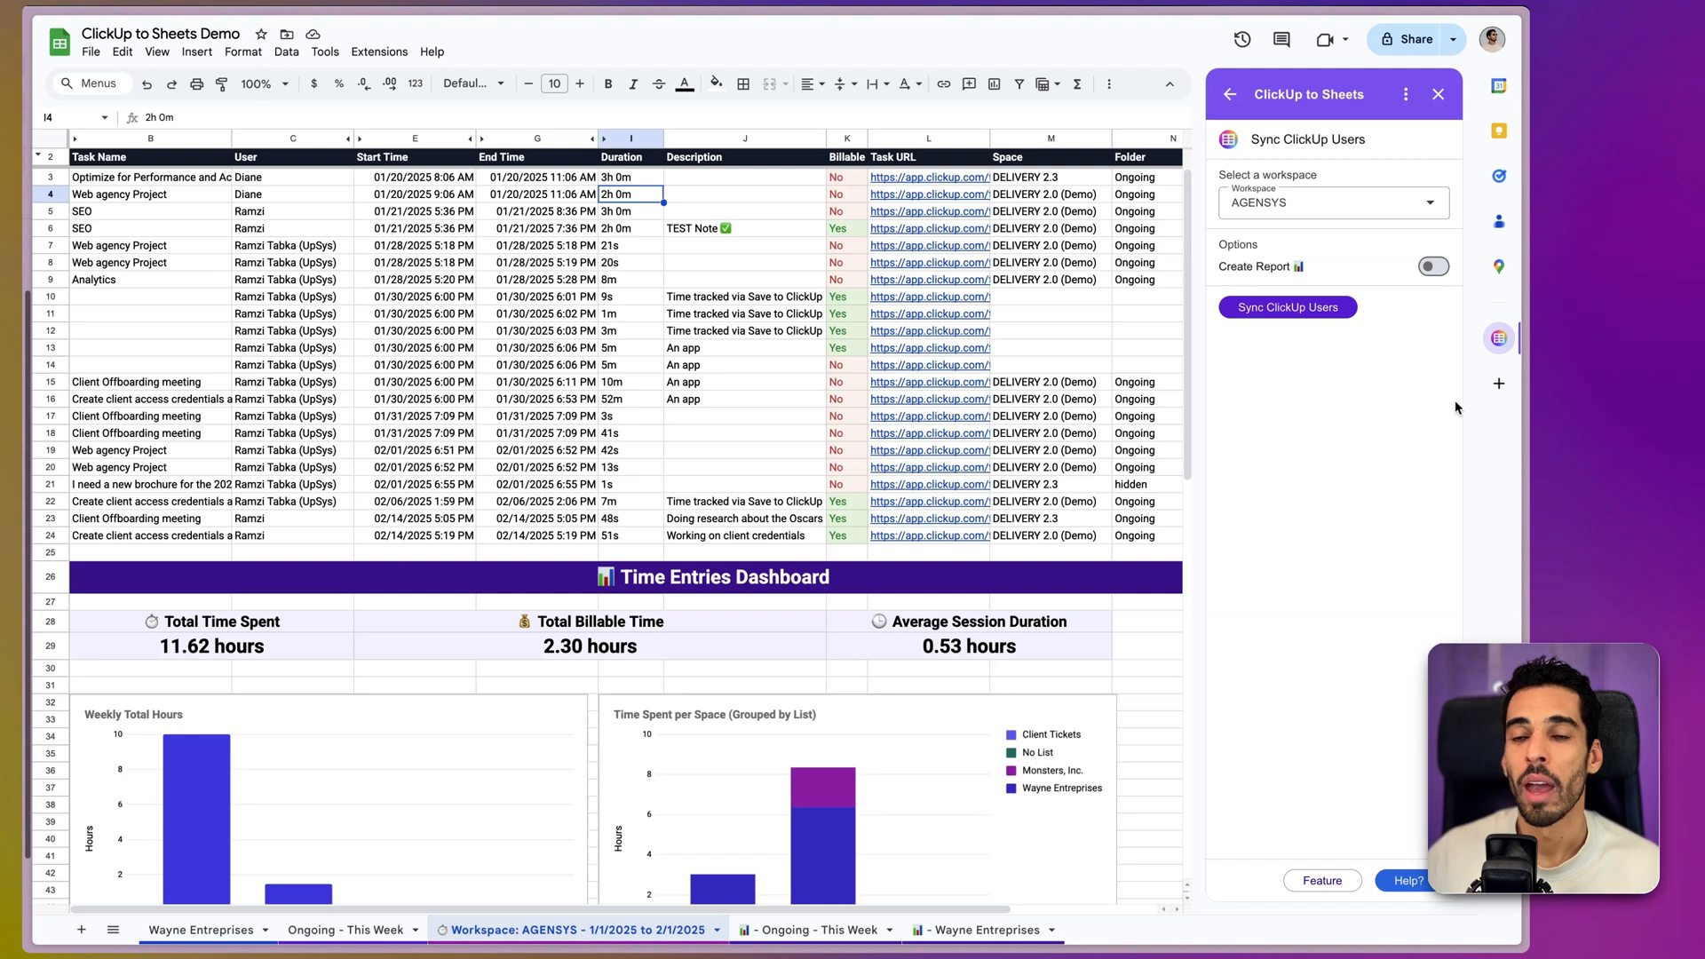
click(1431, 267)
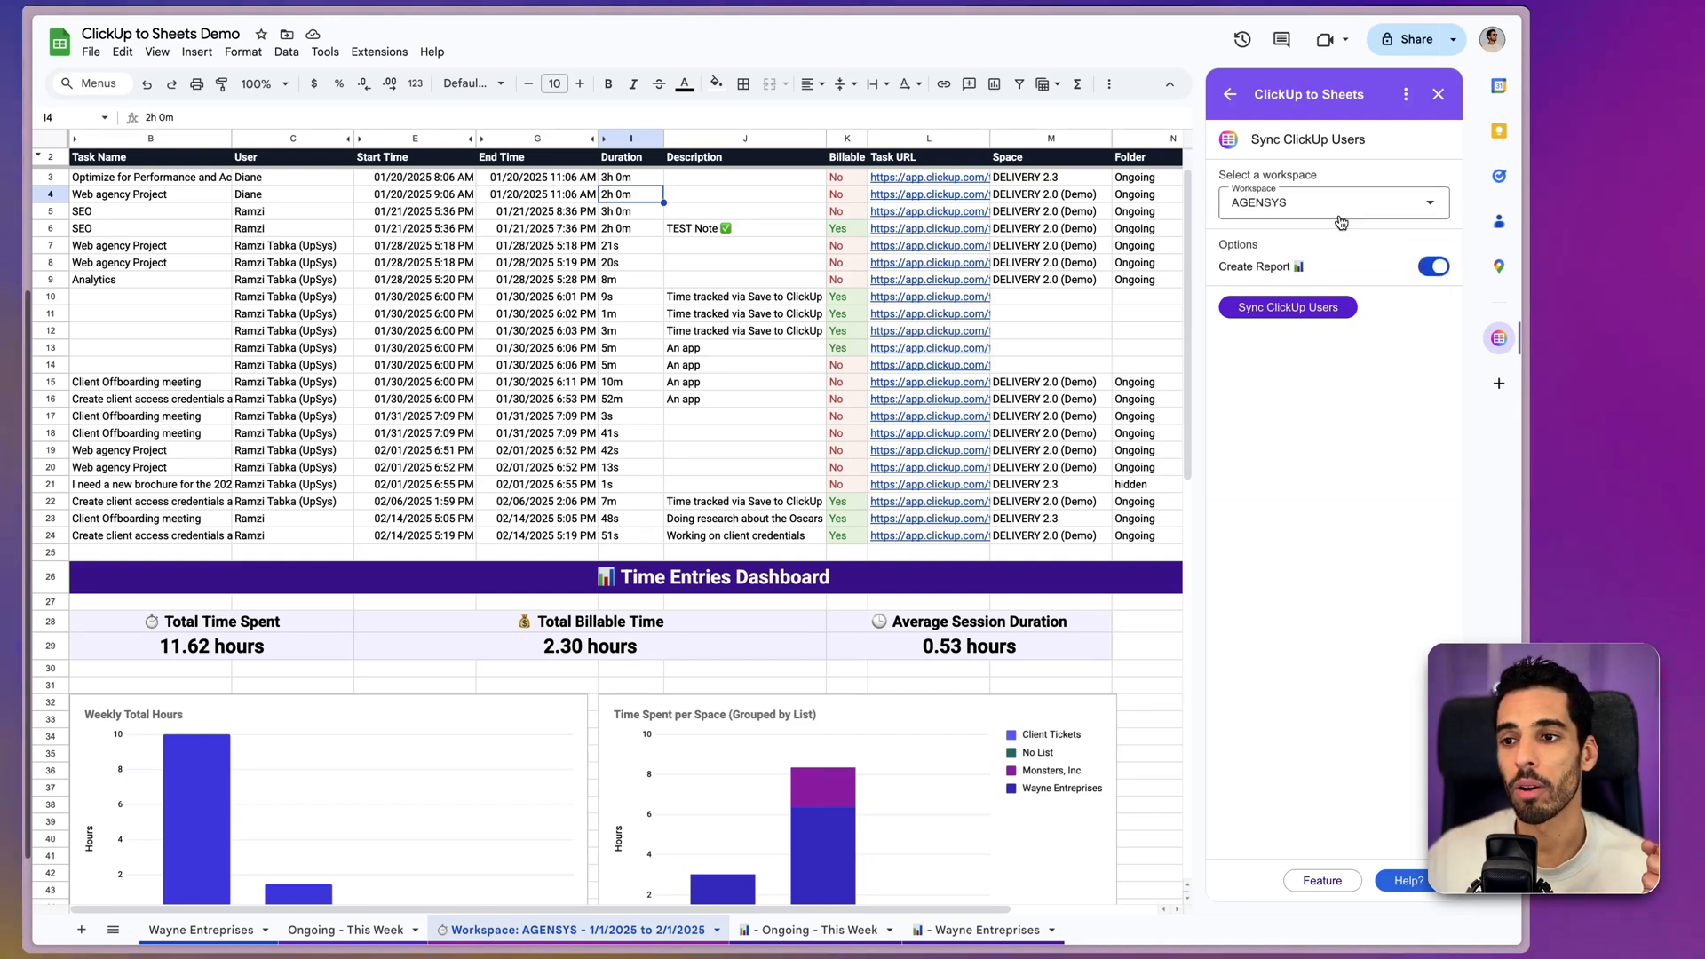
click(1278, 311)
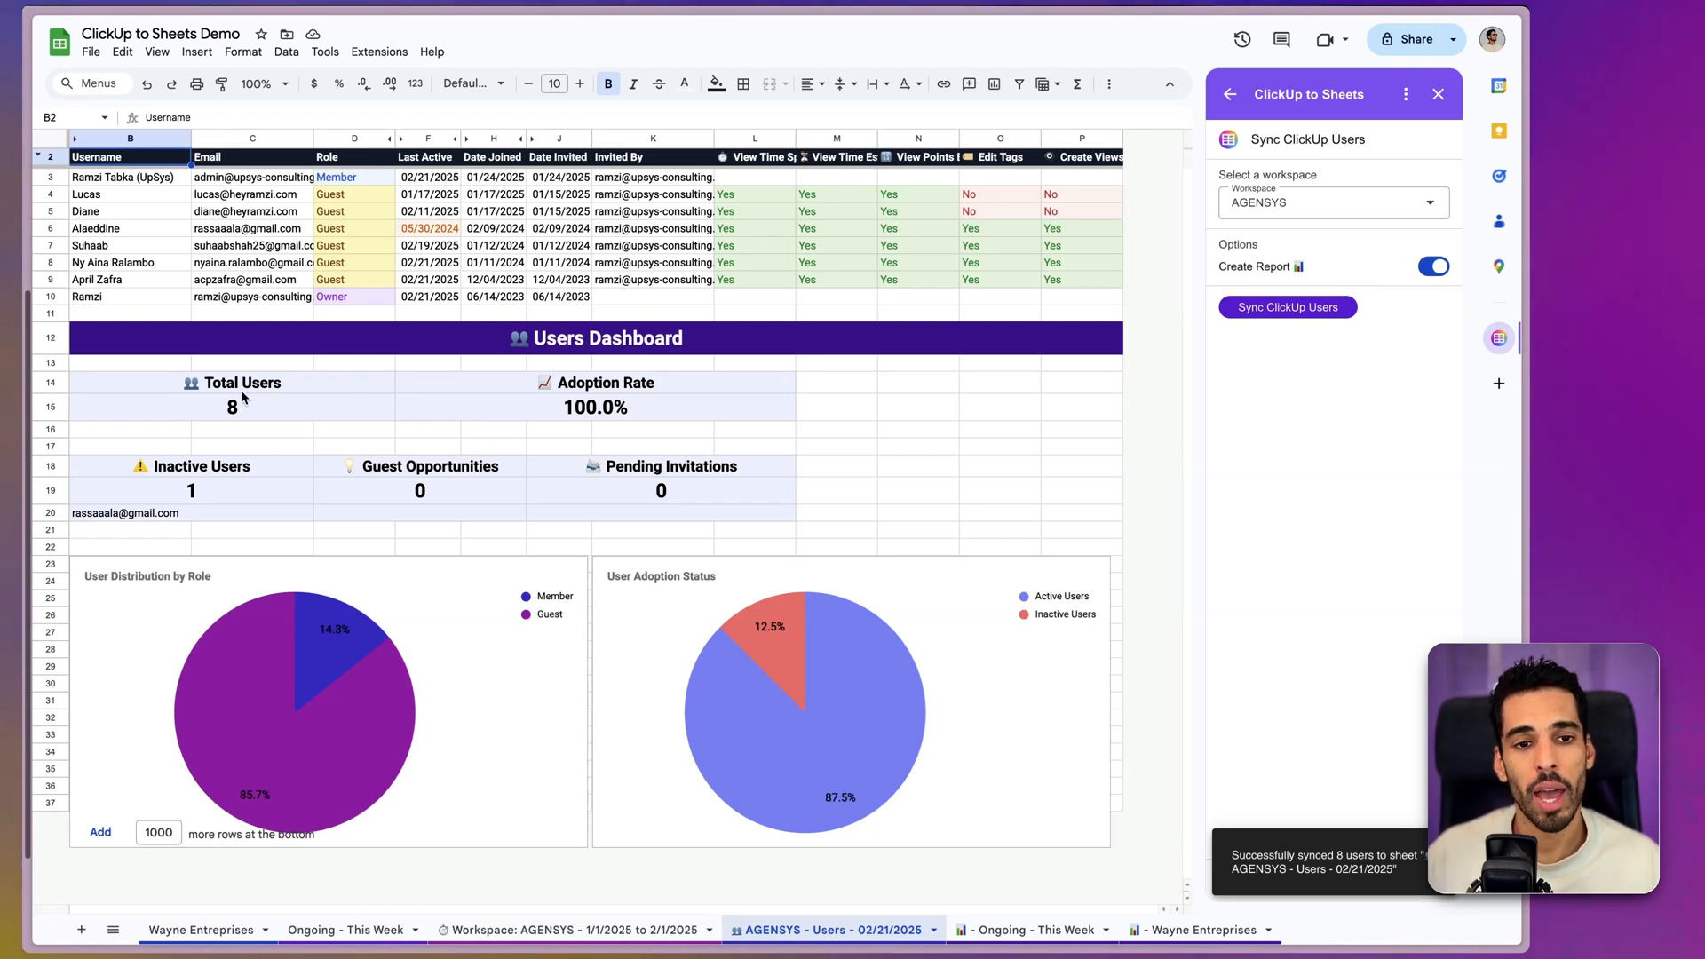
- Inspect the Users Dashboard's total users, inactive users and the inactive user's e-mail, and return to the add-on's sync overview
click(267, 407)
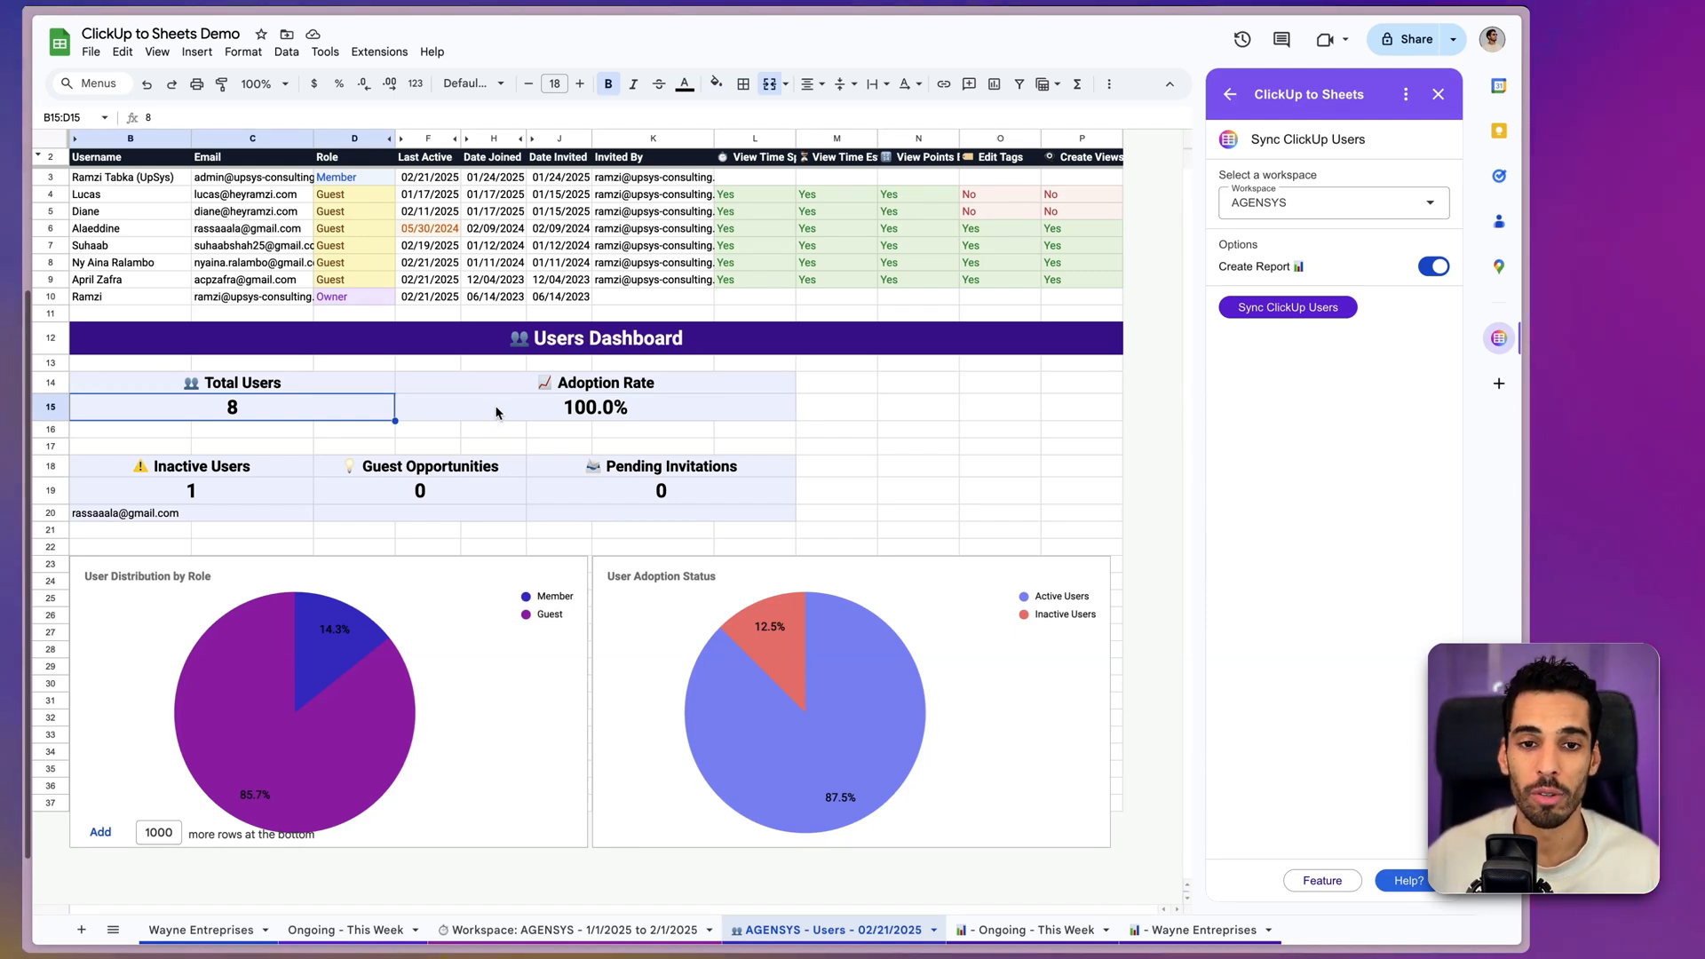
click(196, 493)
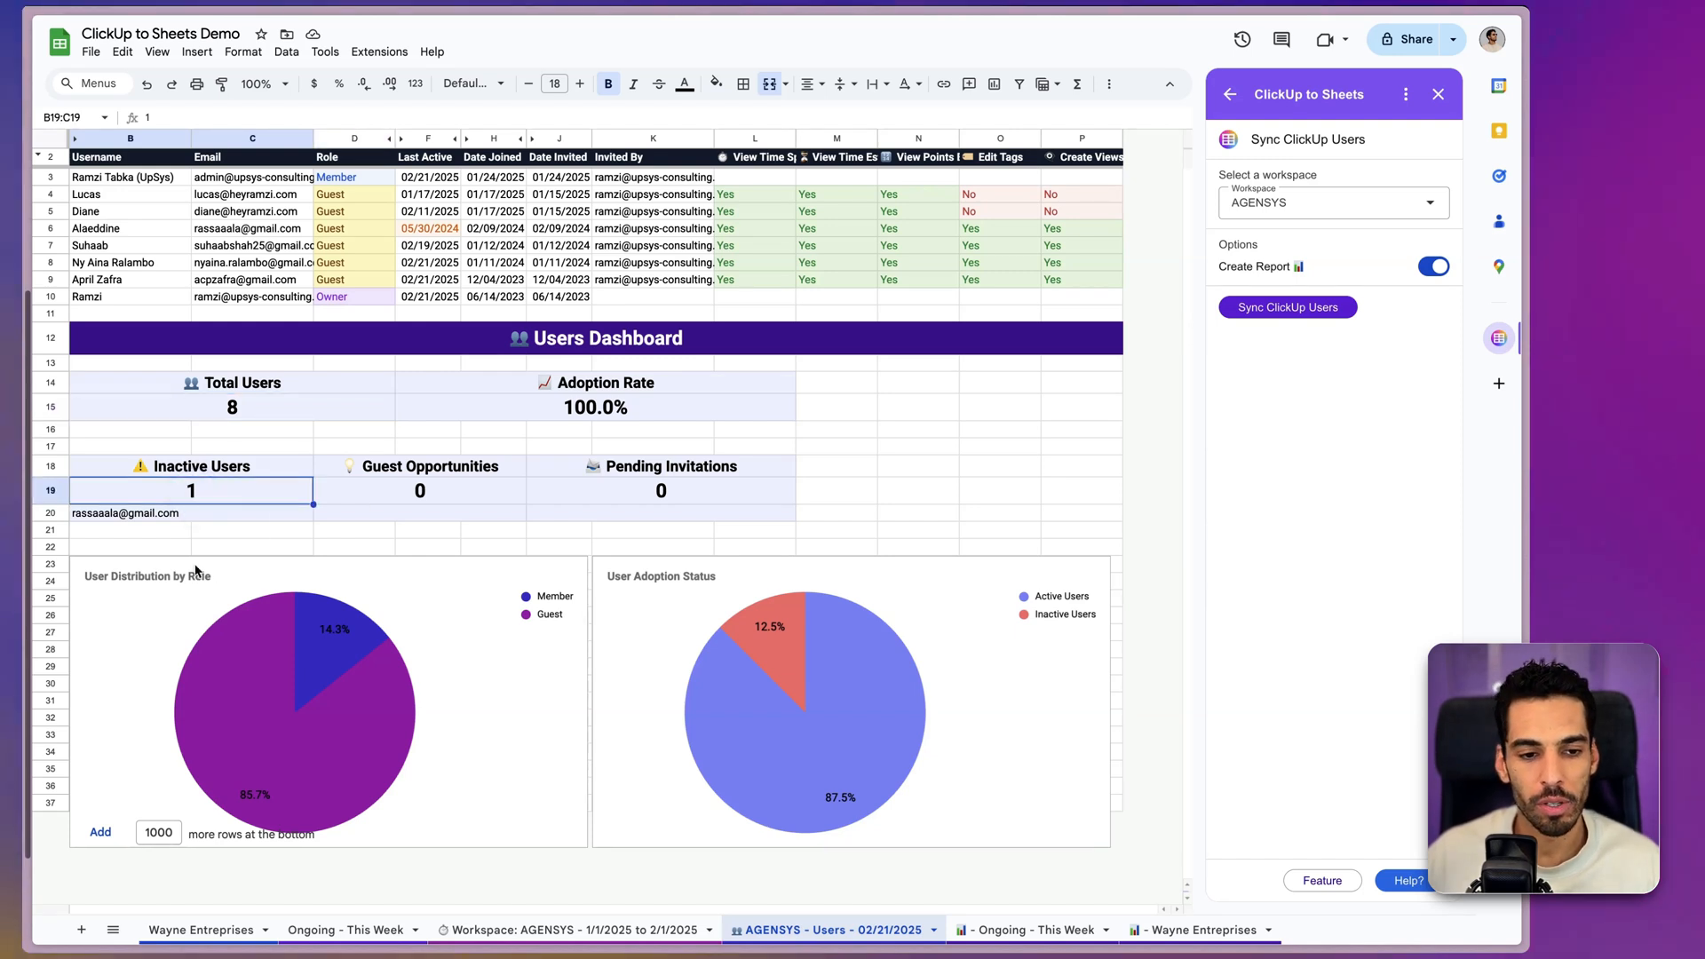
click(147, 516)
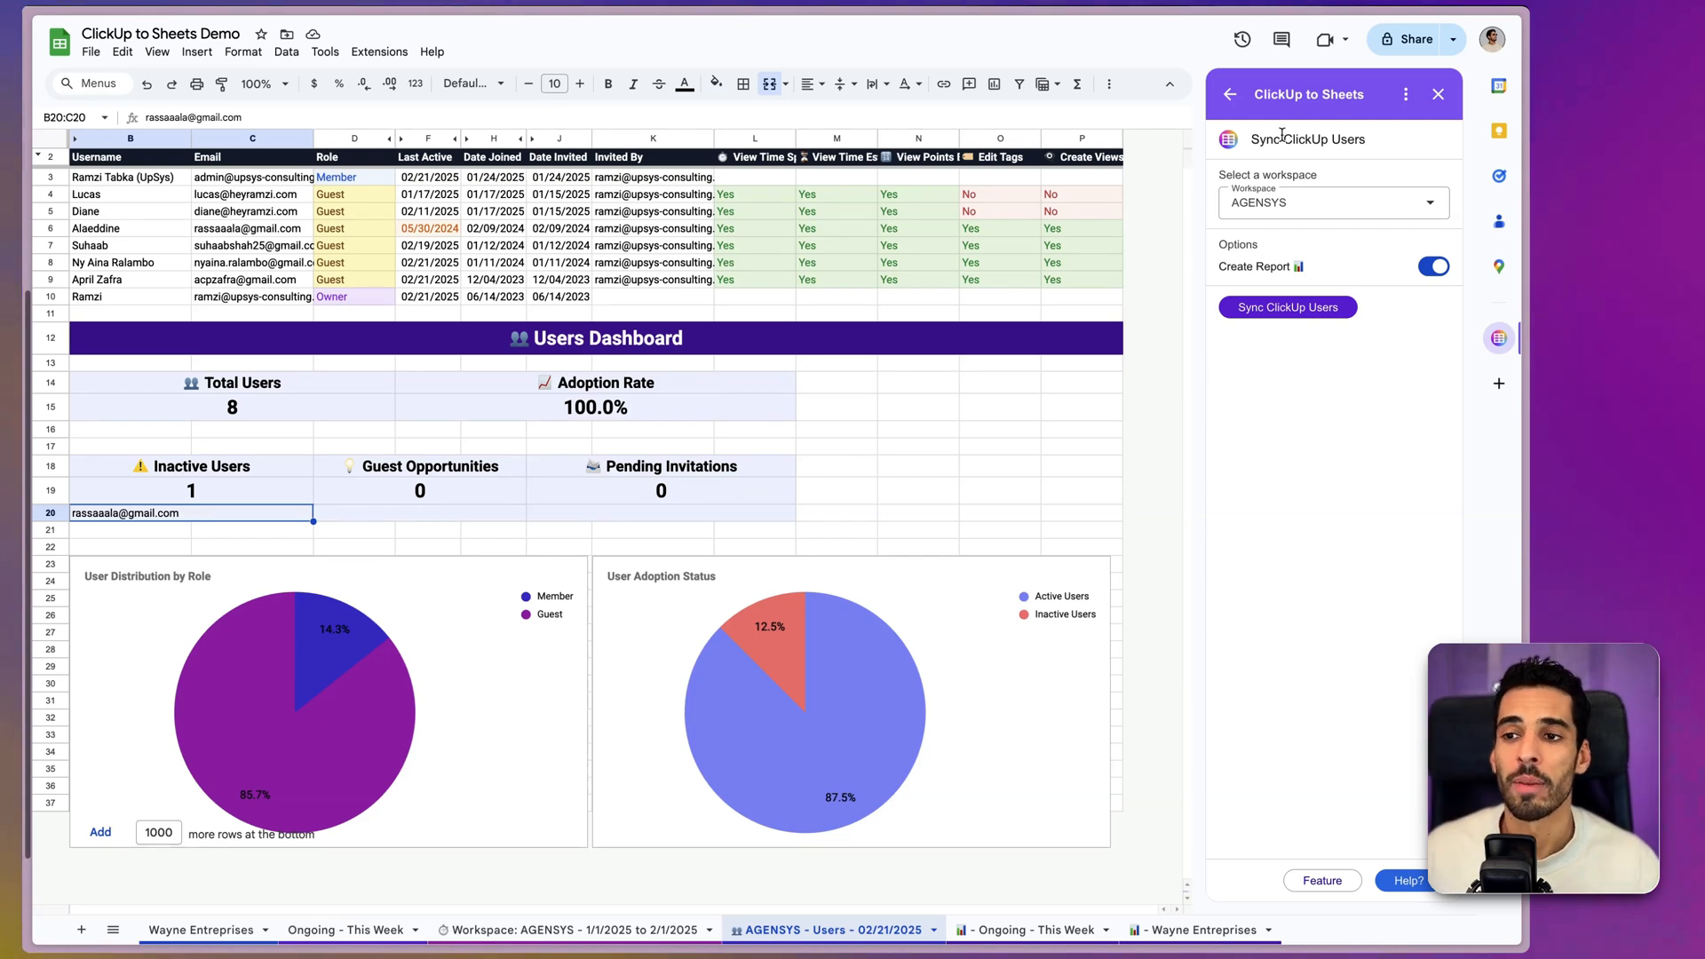
click(1230, 94)
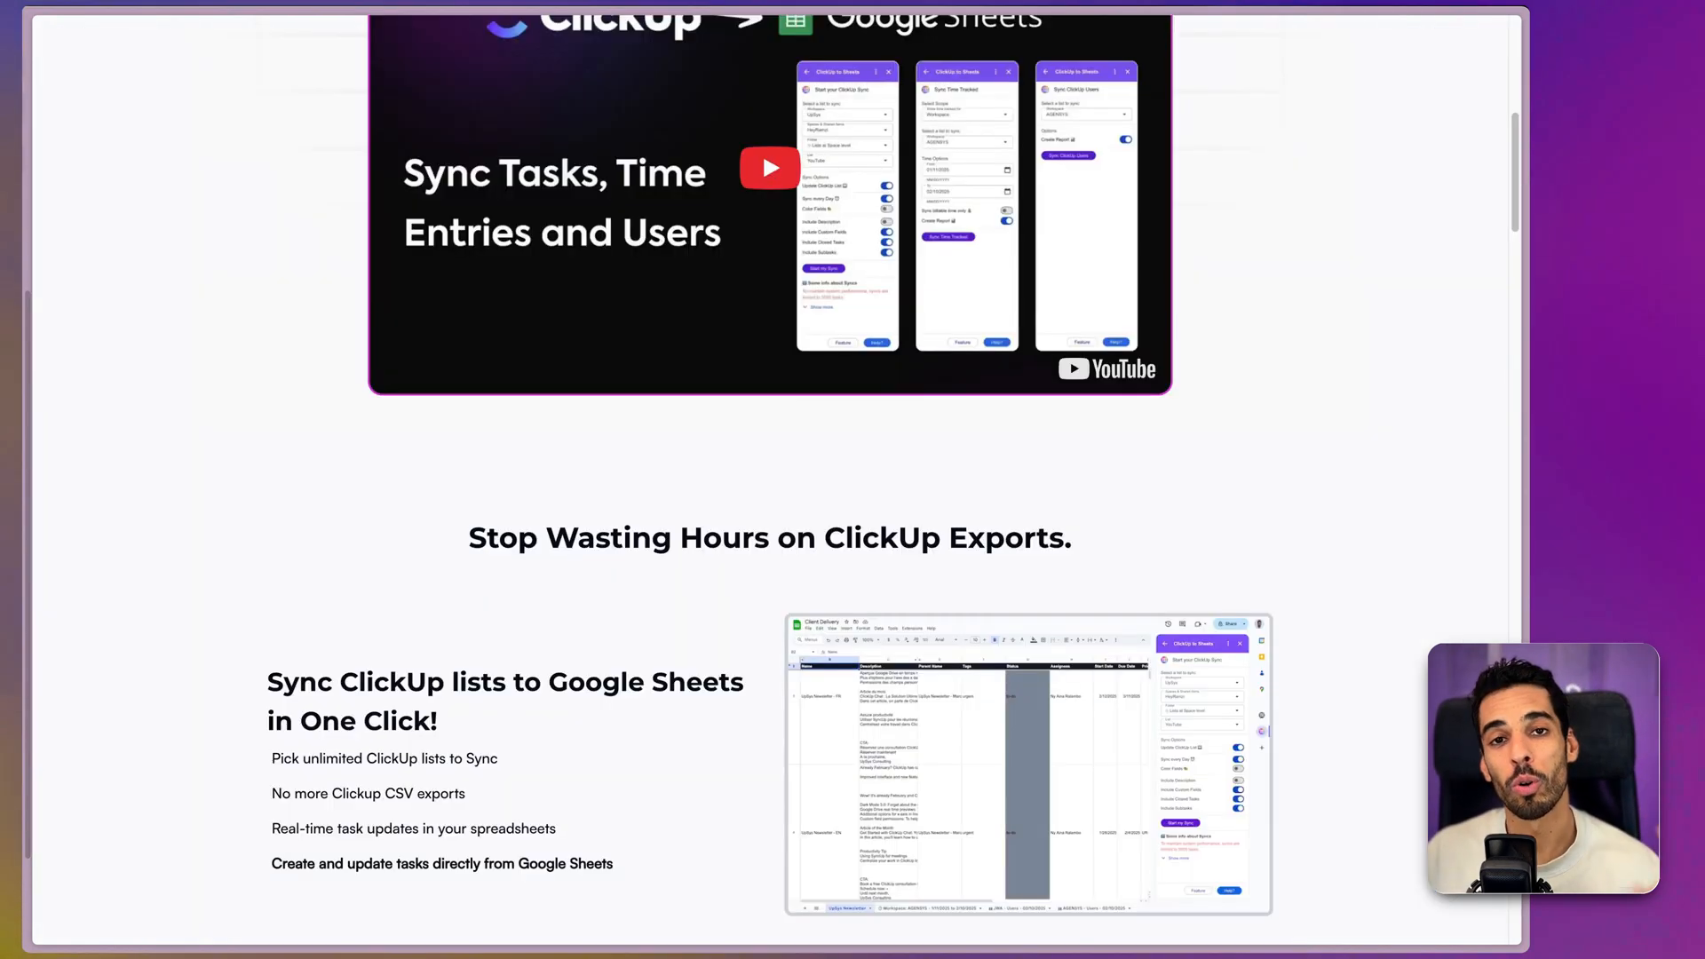
- On the ClickUp to Sheets website, open the page for getting the add-on and close its preview
scroll(486, 446, up, 5)
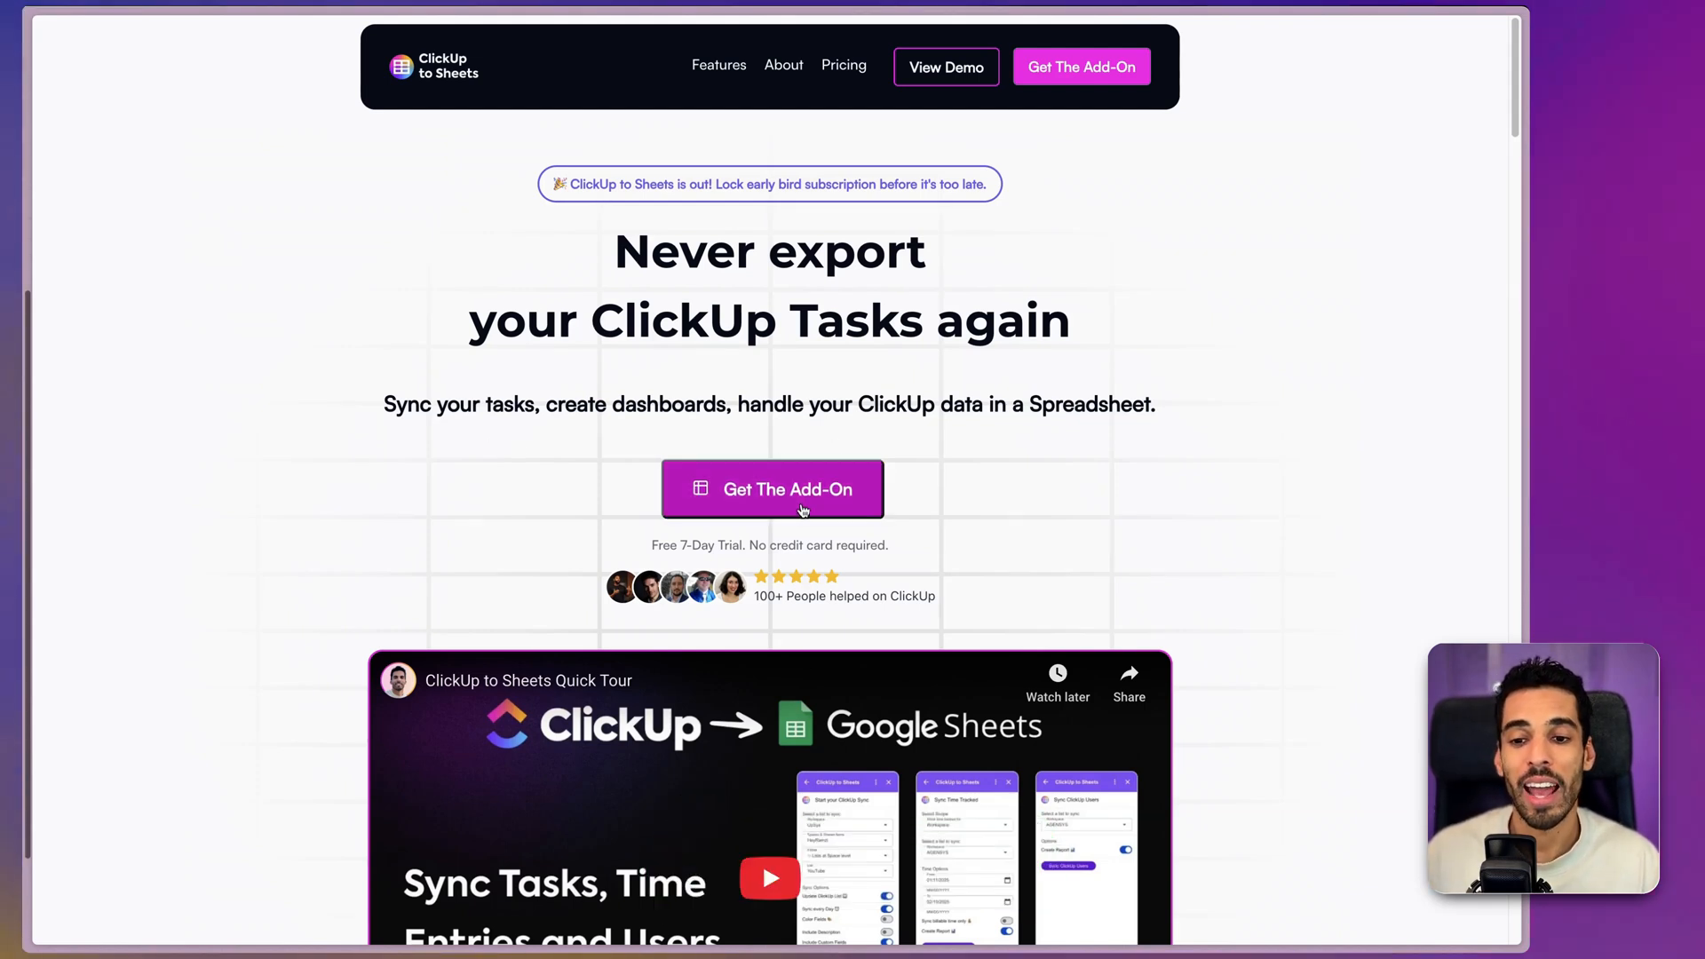
click(735, 496)
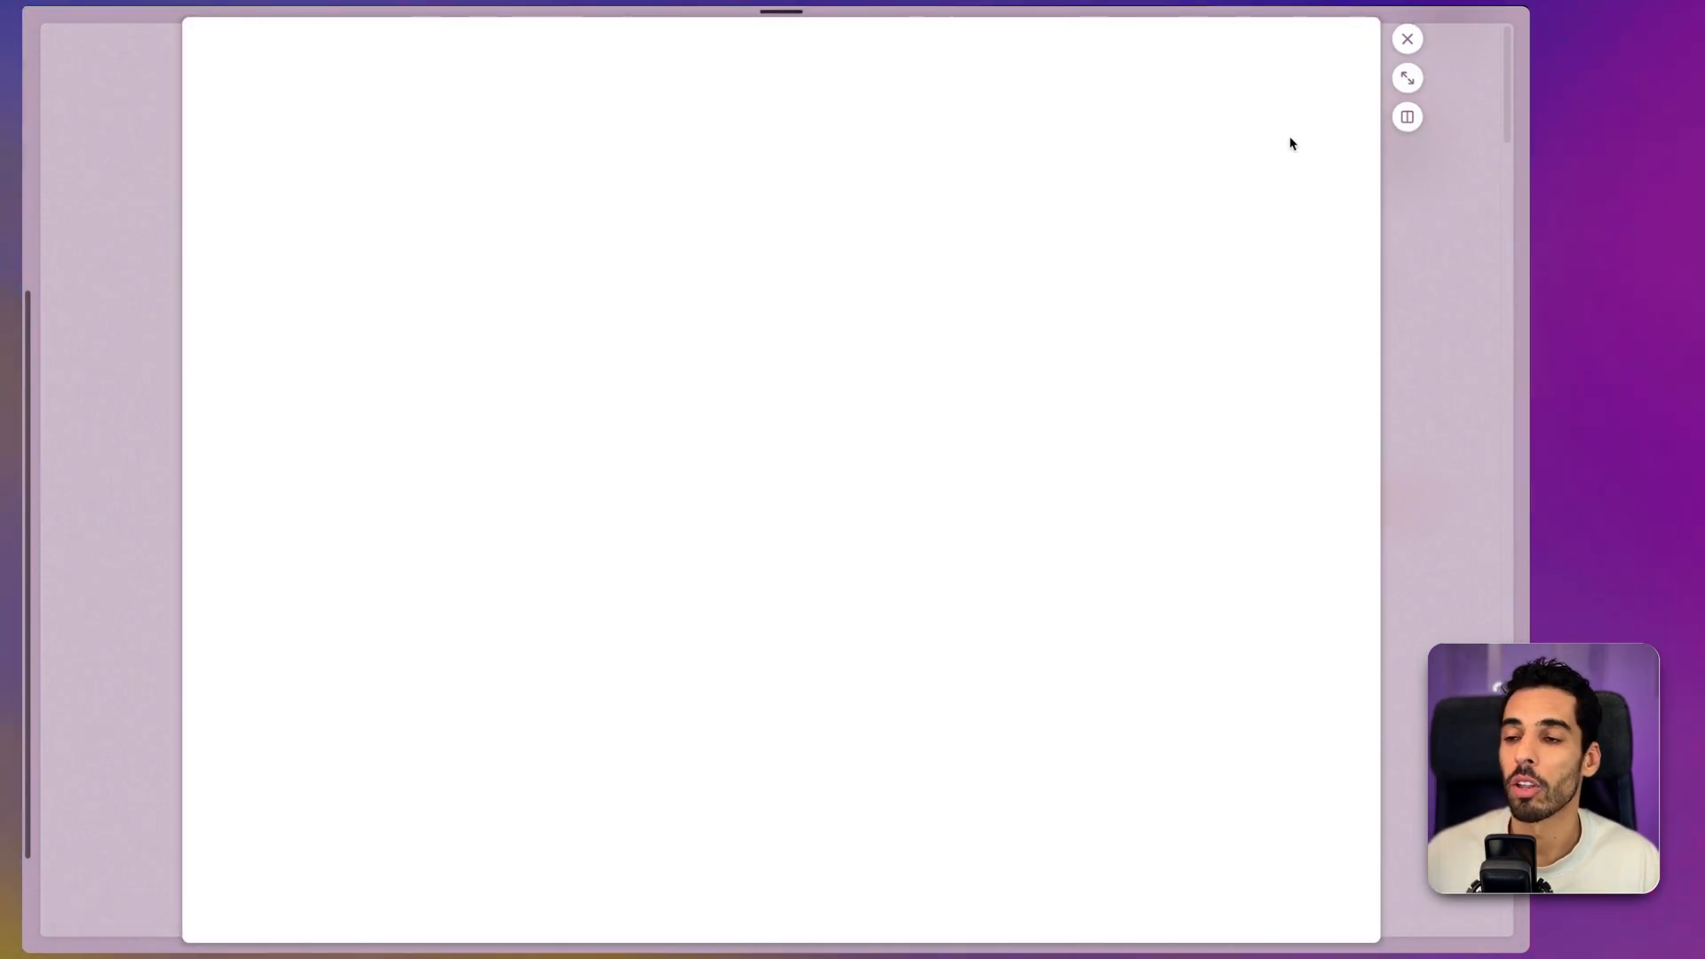
click(1408, 39)
- Compare the features and yearly prices of the Starter, Pro and Business plans on the website
scroll(762, 861, down, 15)
scroll(915, 524, down, 15)
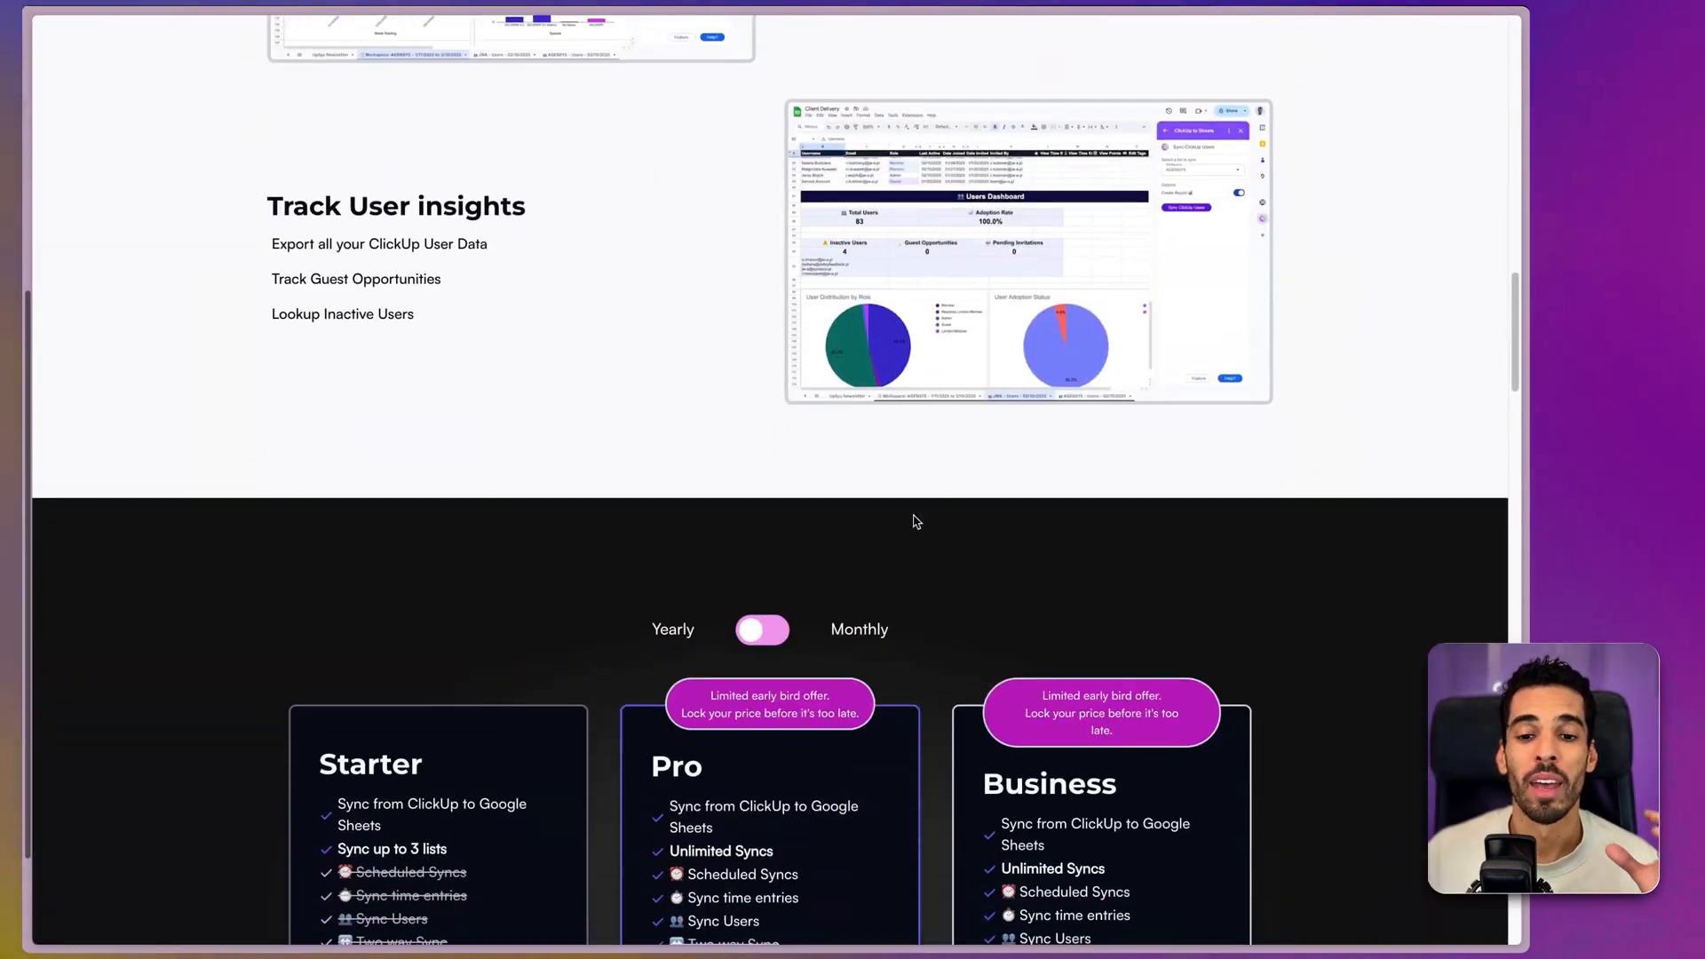
scroll(915, 524, up, 4)
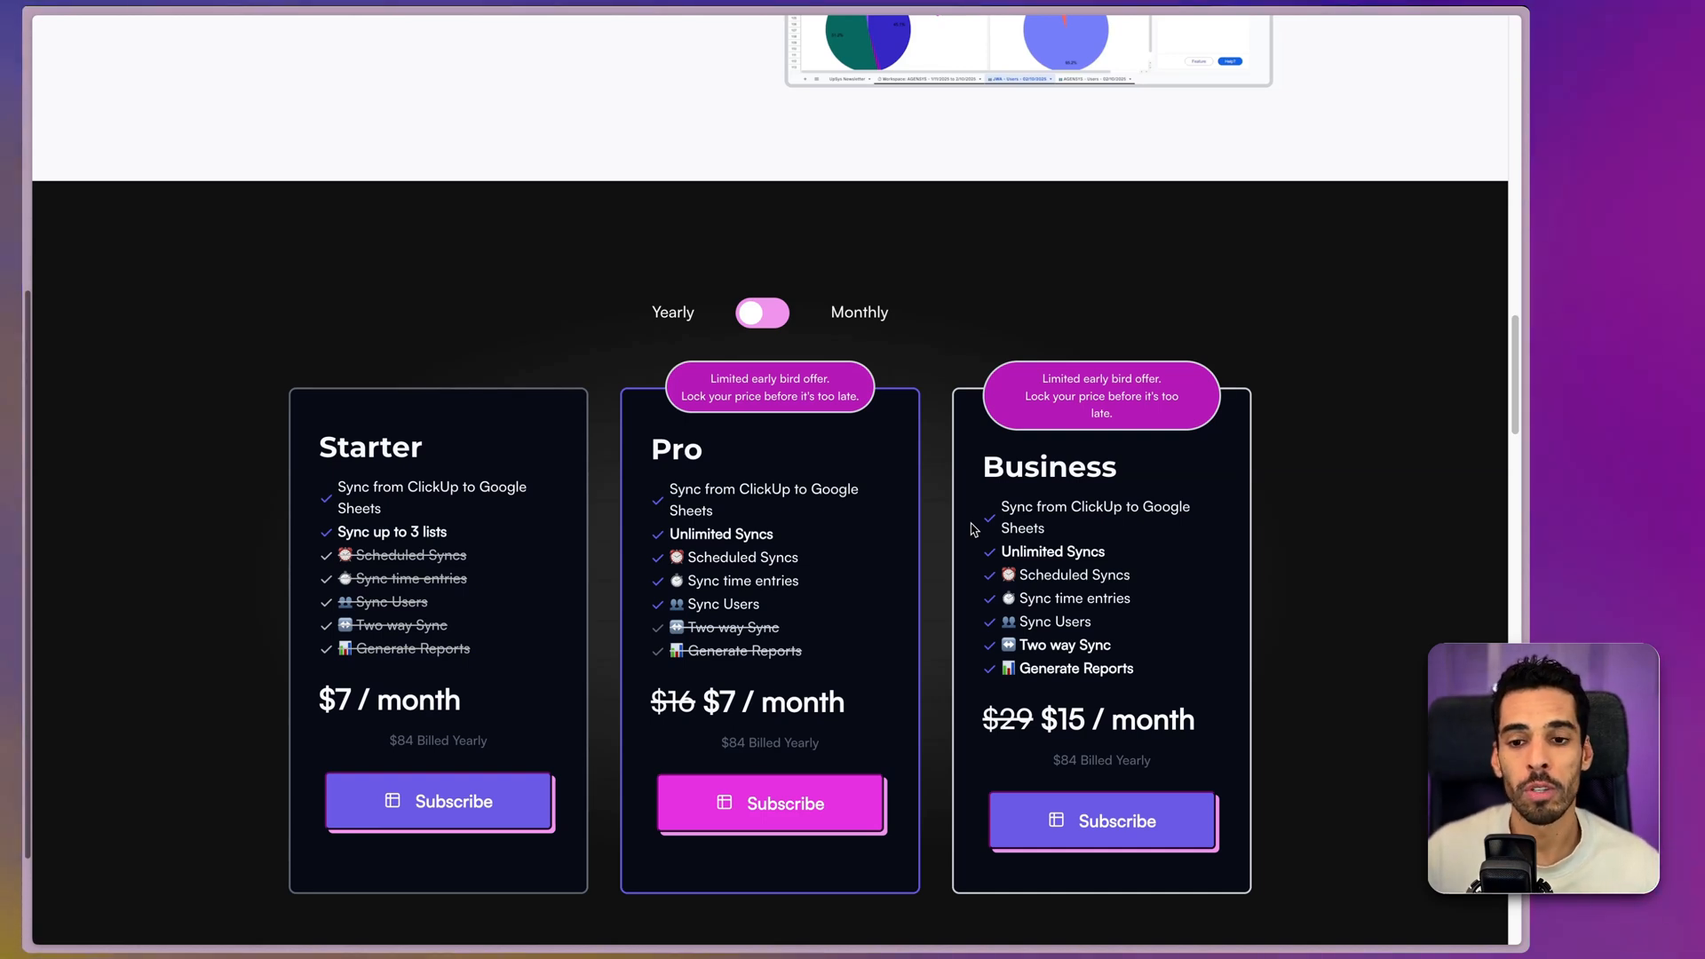
scroll(899, 604, down, 1)
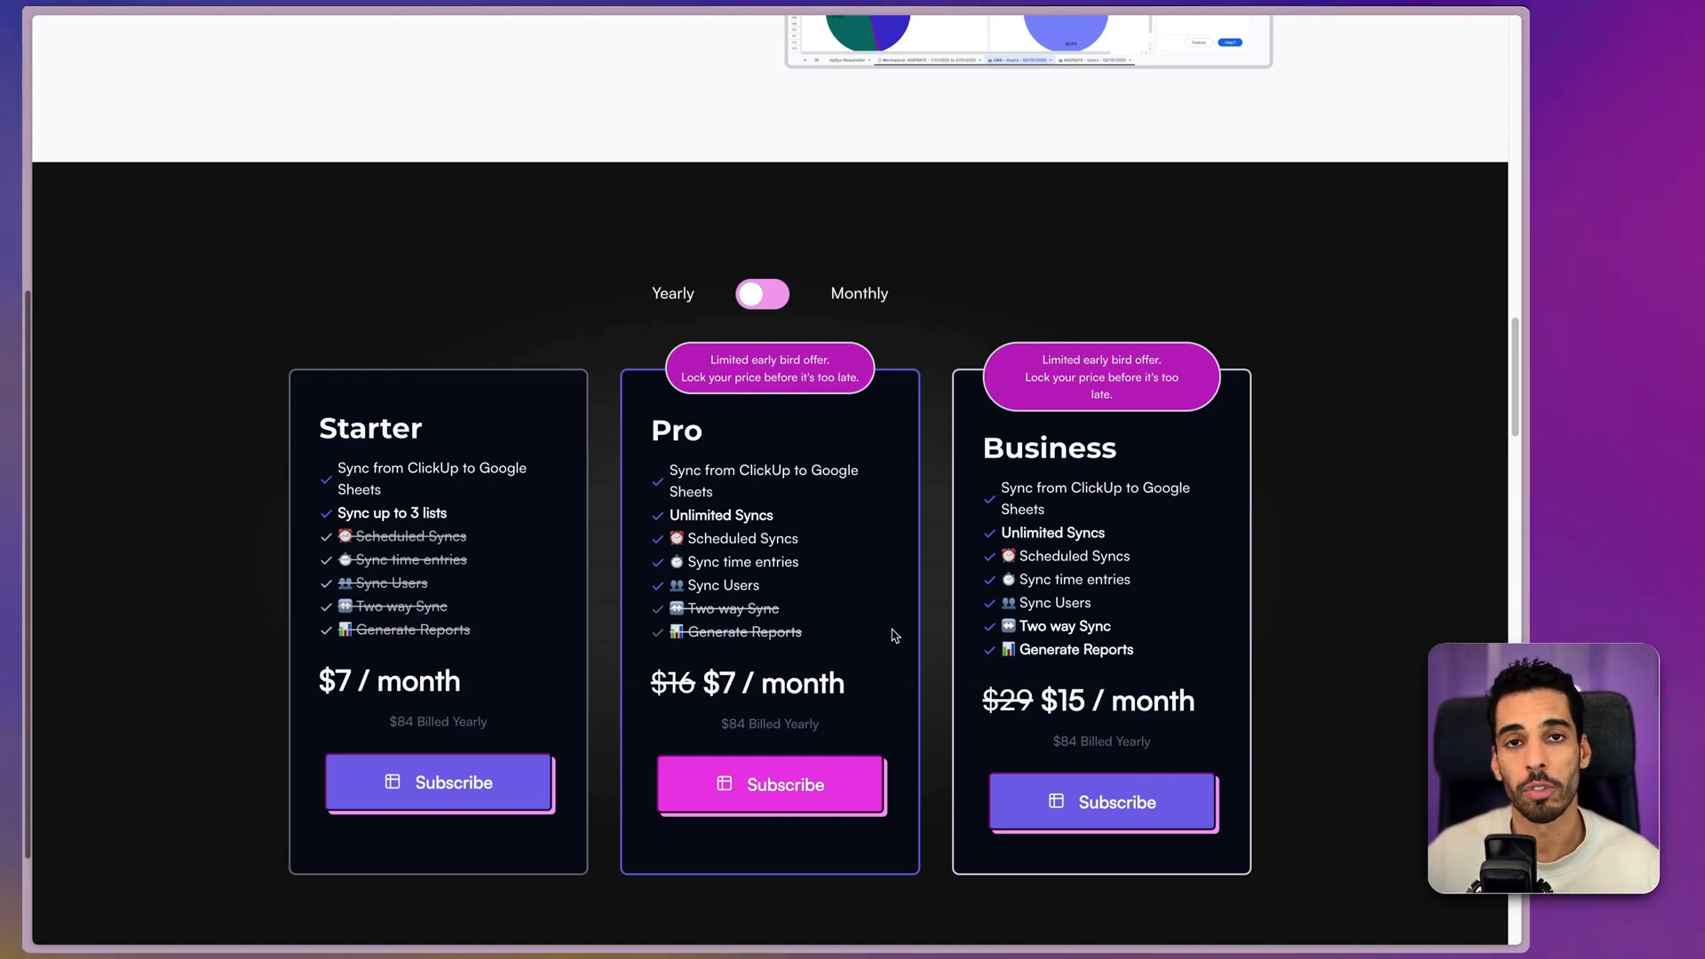
scroll(898, 657, down, 1)
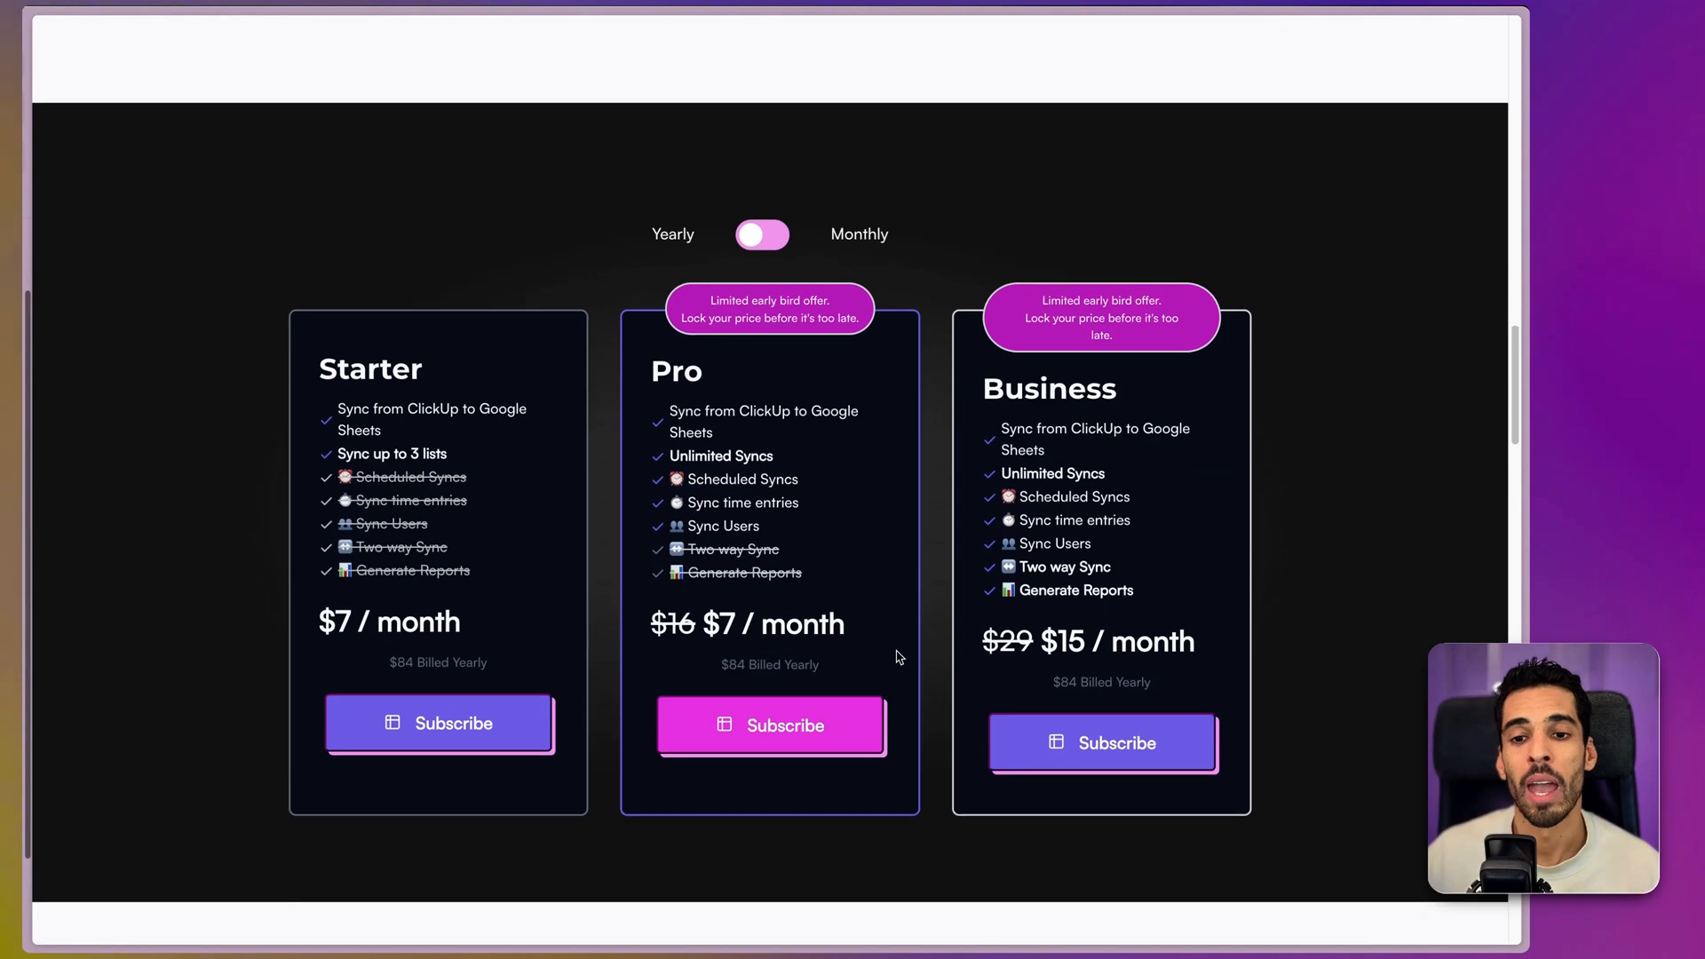